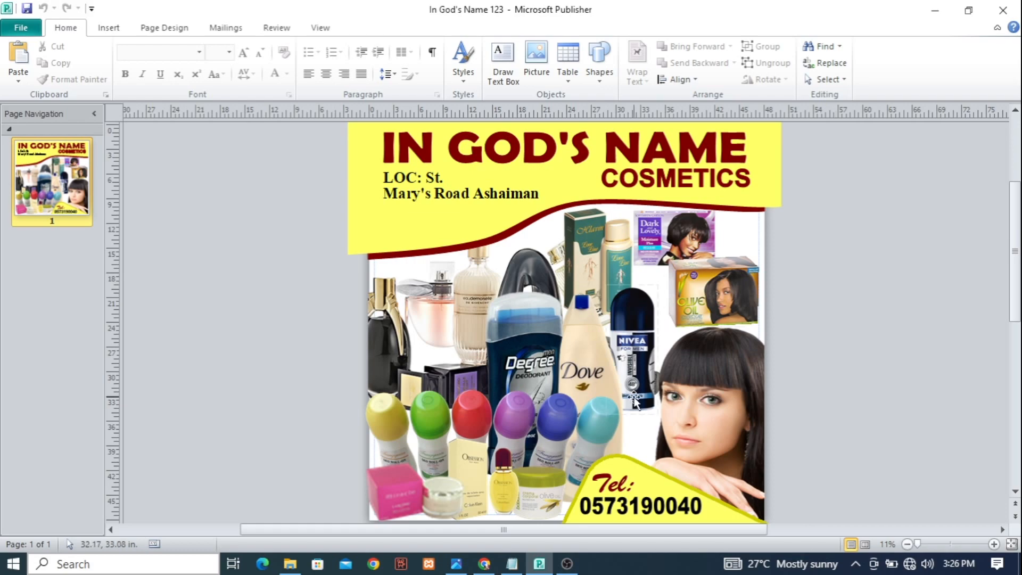
- Review the reference flyer laposo.jpg and the source pictures in the Laposo Joint folder
{"action": "left_click", "coordinate": [457, 568]}
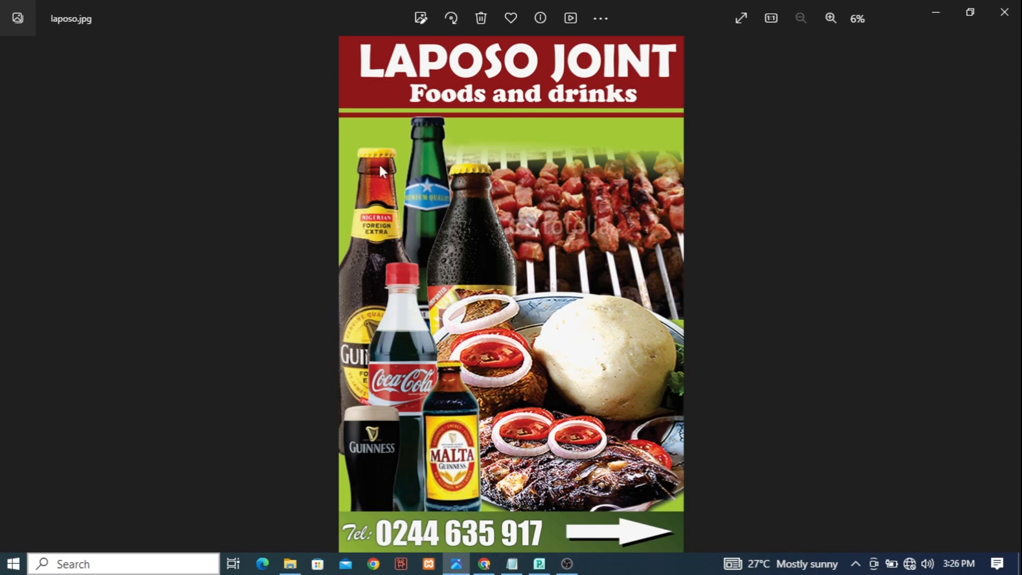
{"action": "left_click", "coordinate": [932, 11]}
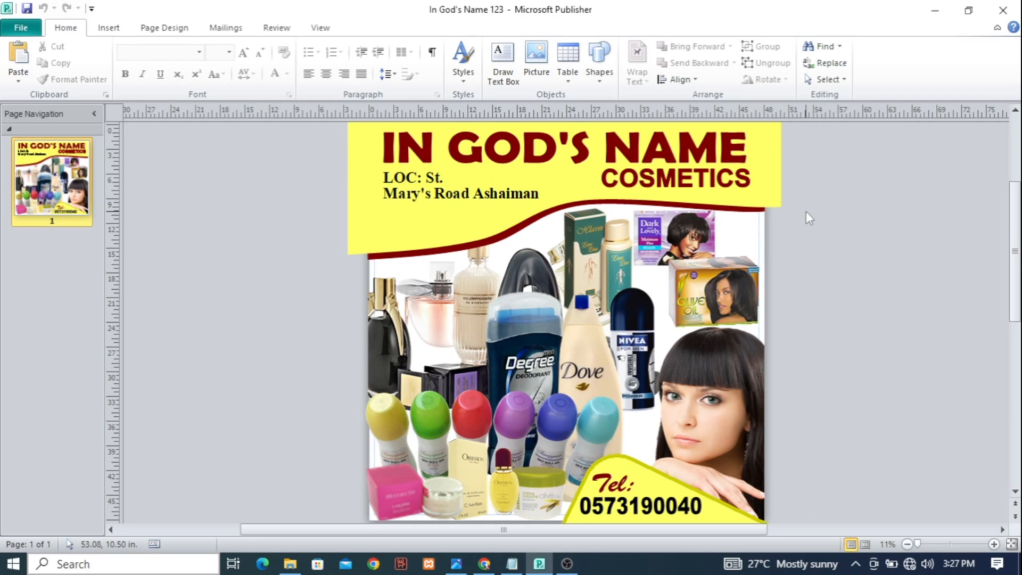
{"action": "left_click", "coordinate": [296, 566]}
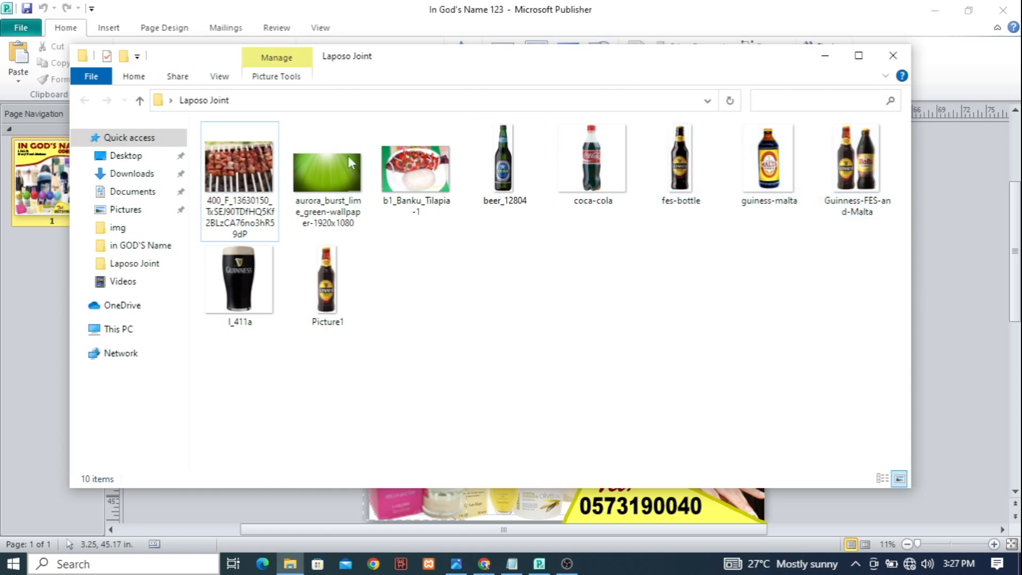
{"action": "left_click", "coordinate": [828, 60]}
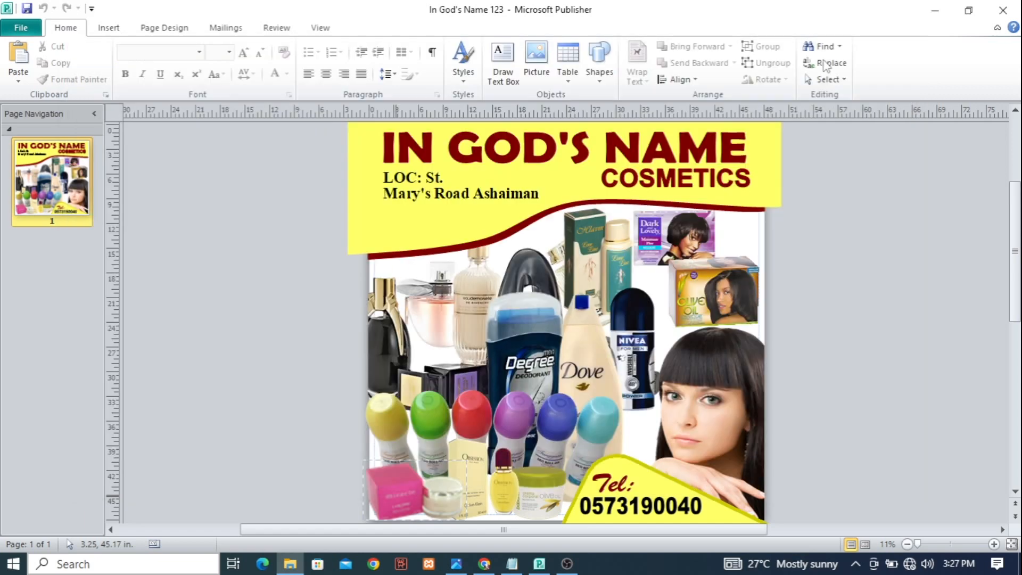
- Read through the flyer notes in Notepad line by line: size, business name, tagline and telephone details
{"action": "left_click", "coordinate": [513, 564]}
{"action": "left_click_drag", "start_coordinate": [166, 173], "coordinate": [331, 358]}
{"action": "left_click", "coordinate": [280, 177]}
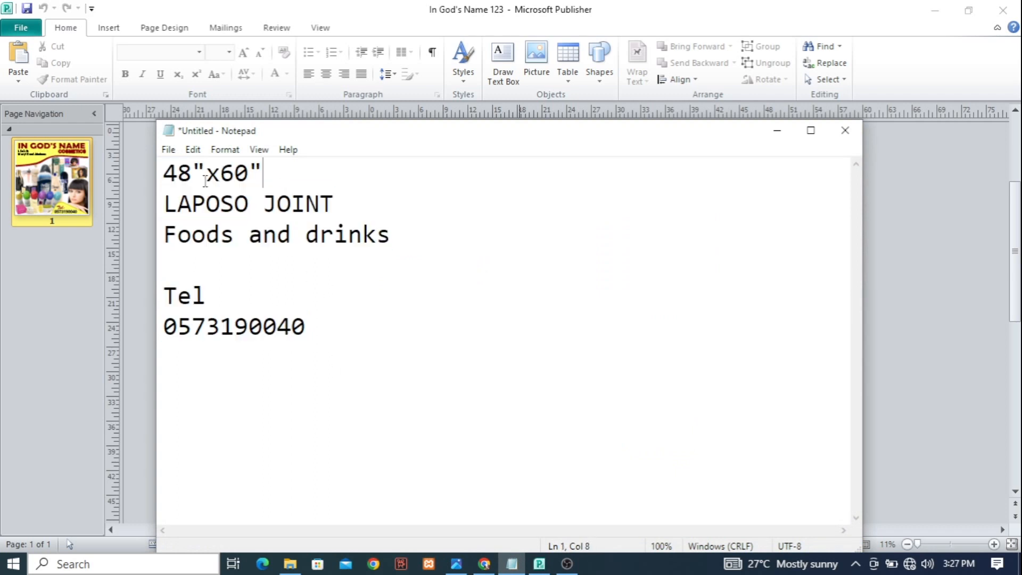
{"action": "left_click_drag", "start_coordinate": [280, 168], "coordinate": [160, 174]}
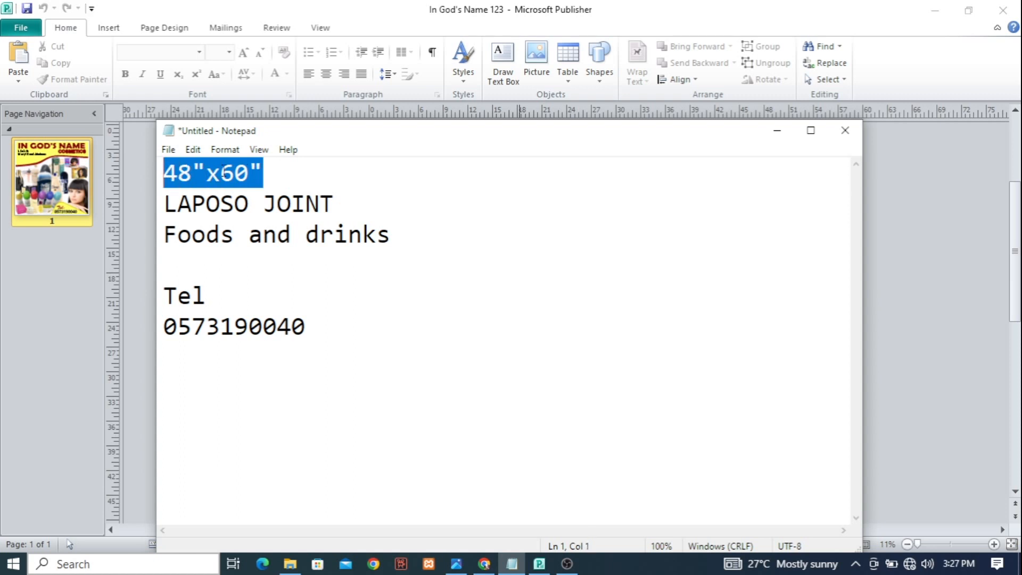
{"action": "left_click_drag", "start_coordinate": [162, 204], "coordinate": [354, 193]}
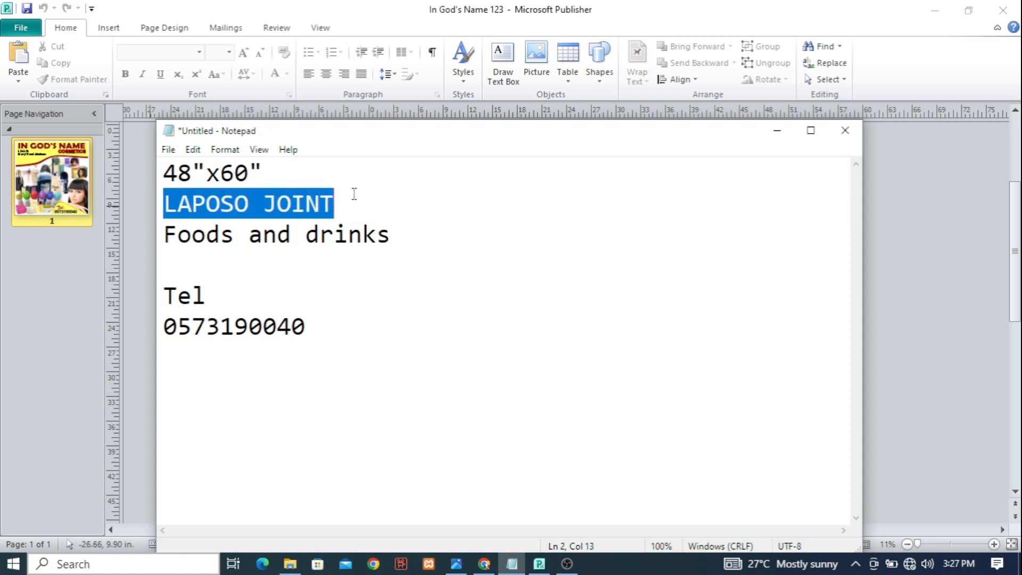
{"action": "left_click_drag", "start_coordinate": [163, 234], "coordinate": [442, 230]}
{"action": "left_click_drag", "start_coordinate": [166, 296], "coordinate": [207, 296]}
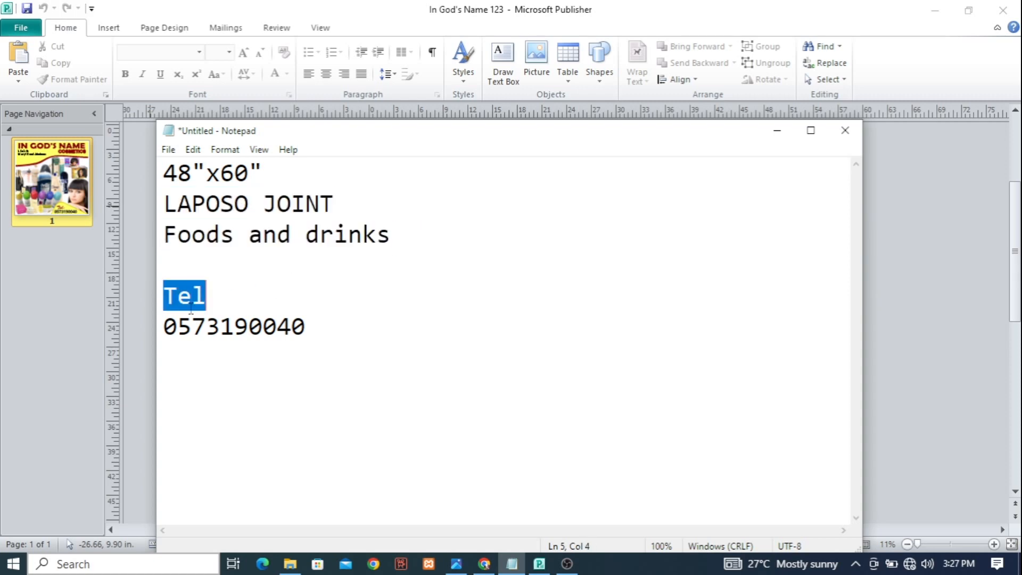
{"action": "left_click_drag", "start_coordinate": [163, 326], "coordinate": [339, 333]}
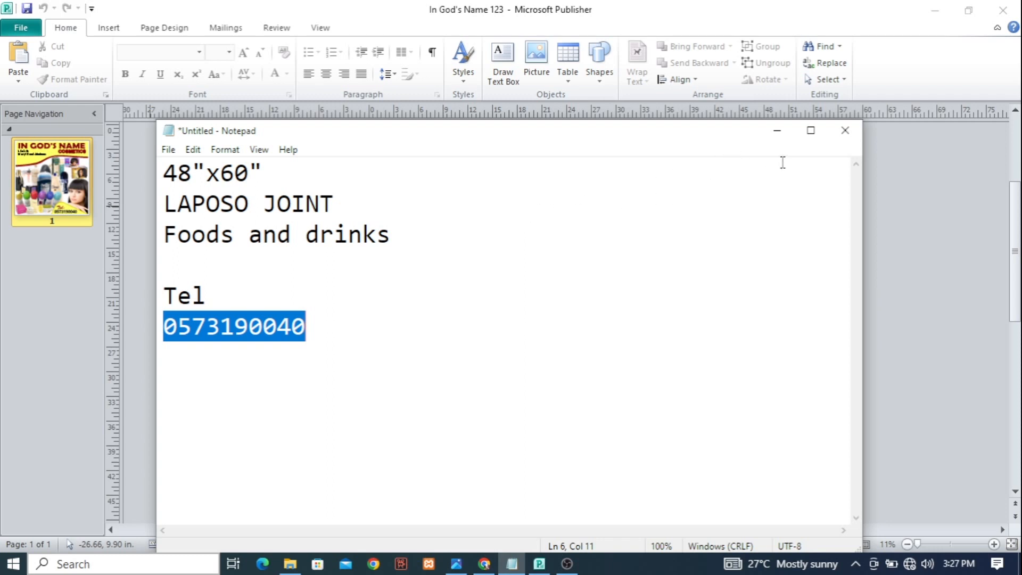
{"action": "left_click", "coordinate": [776, 135]}
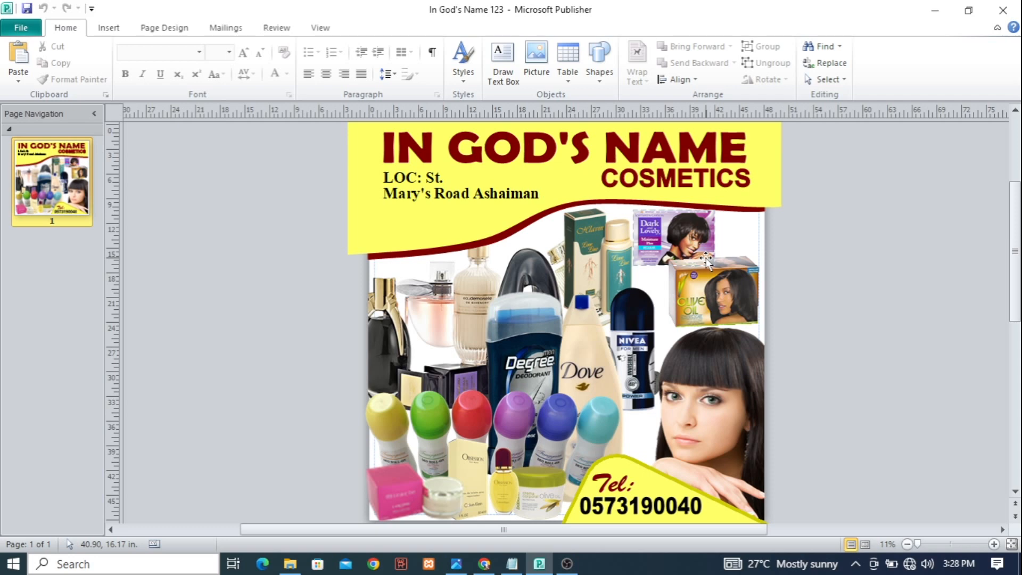
- Recheck the page size given in the first line of the Notepad notes
{"action": "left_click", "coordinate": [512, 564]}
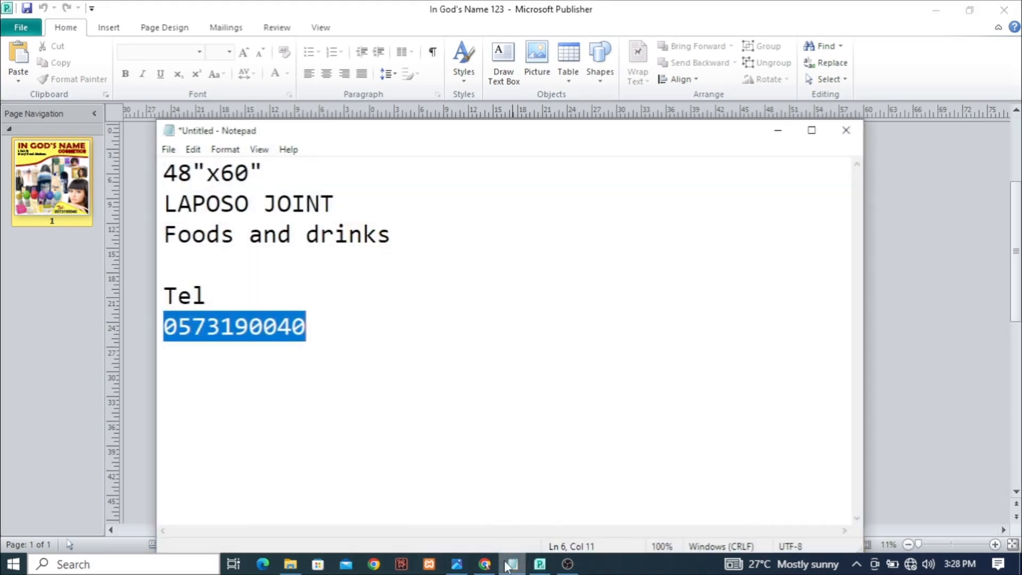
{"action": "left_click_drag", "start_coordinate": [266, 169], "coordinate": [107, 166]}
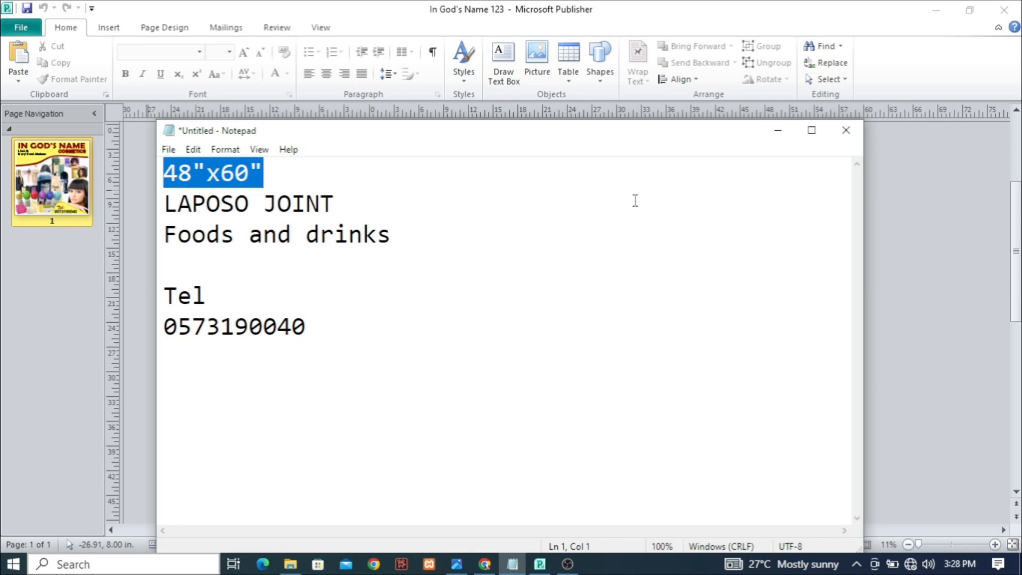
{"action": "left_click", "coordinate": [779, 131]}
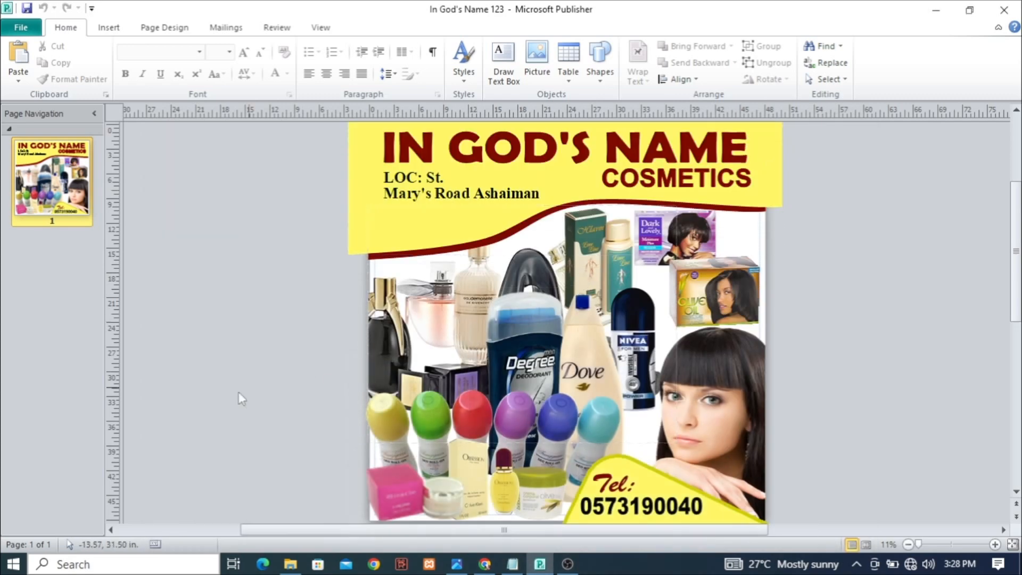
- Create a new publication from the Baby Congratulations banner template and delete all of its placeholder content
{"action": "left_click", "coordinate": [20, 27]}
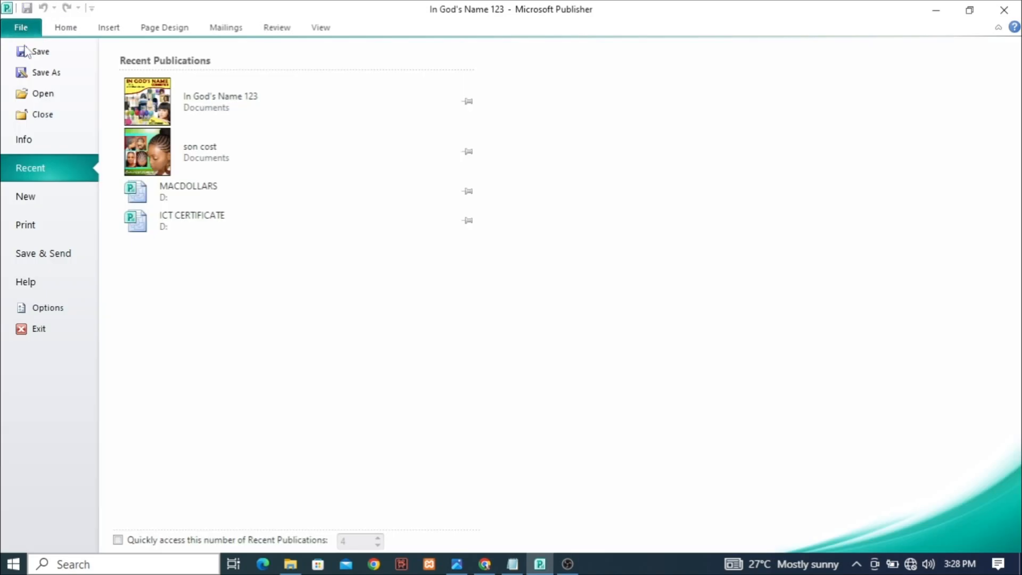
{"action": "left_click", "coordinate": [31, 196]}
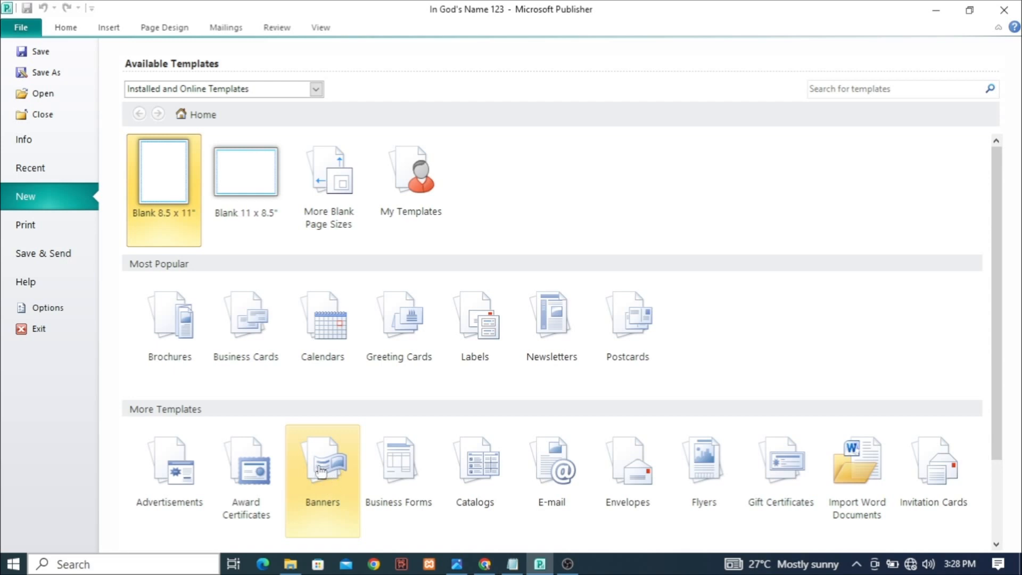
{"action": "left_click", "coordinate": [333, 481]}
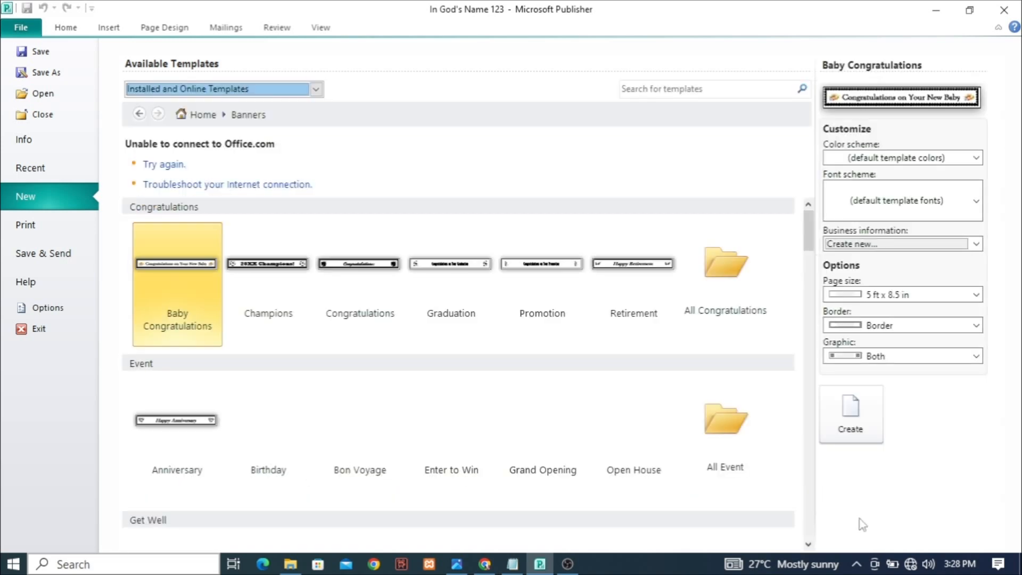
{"action": "left_click", "coordinate": [862, 423]}
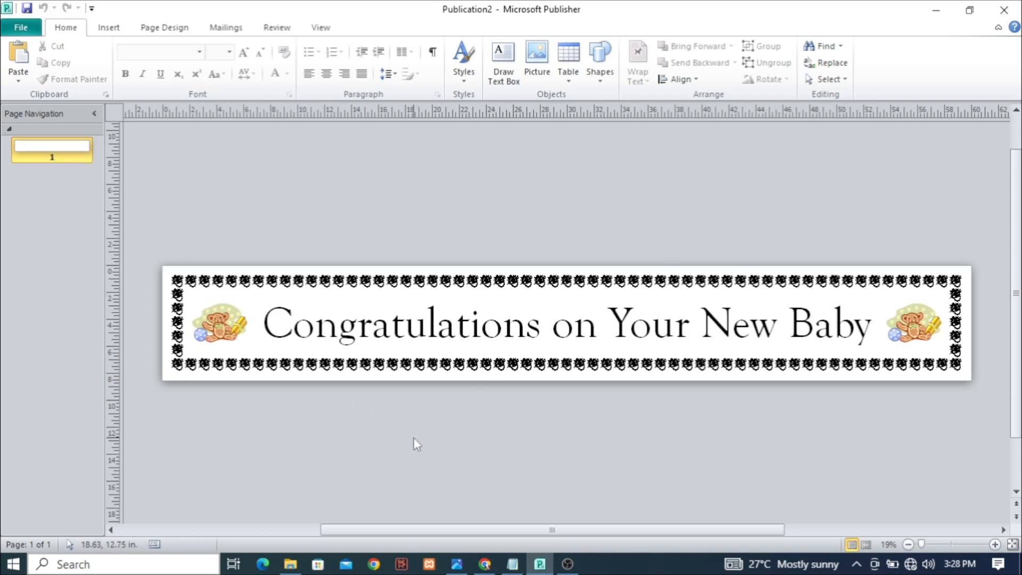
{"action": "mouse_move", "coordinate": [140, 200]}
{"action": "left_mouse_down"}
{"action": "mouse_move", "coordinate": [174, 234]}
{"action": "mouse_move", "coordinate": [617, 431]}
{"action": "mouse_move", "coordinate": [987, 434]}
{"action": "left_mouse_up"}
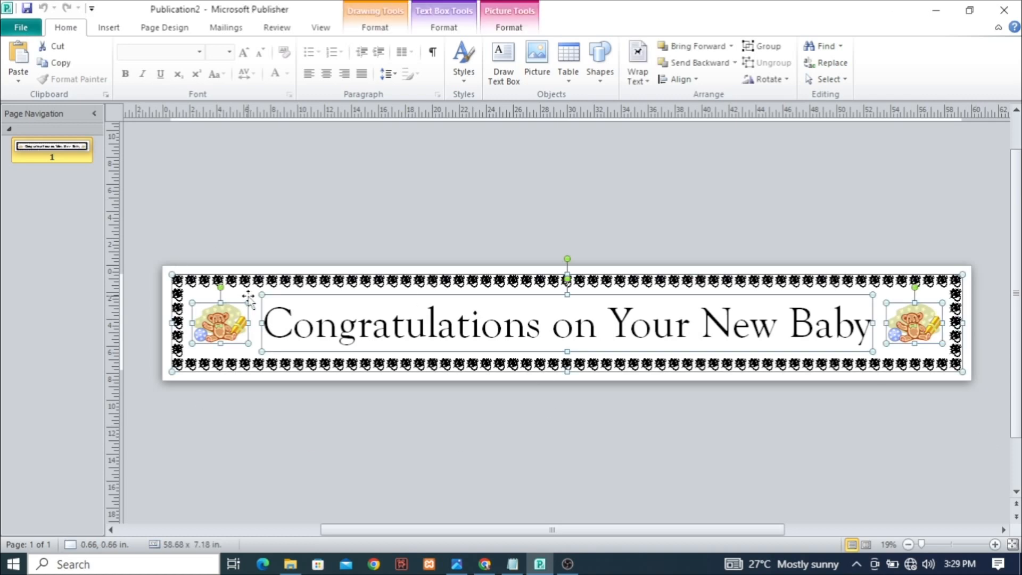
{"action": "key", "text": "Delete"}
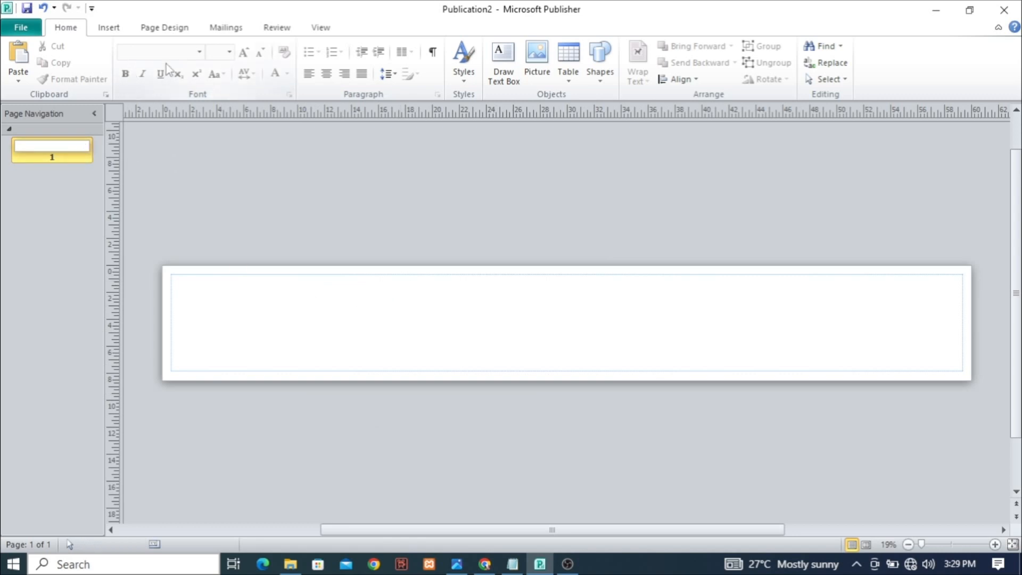
- Set the page size of the blank banner to 48 inches wide by 60 inches high
{"action": "left_click", "coordinate": [151, 33]}
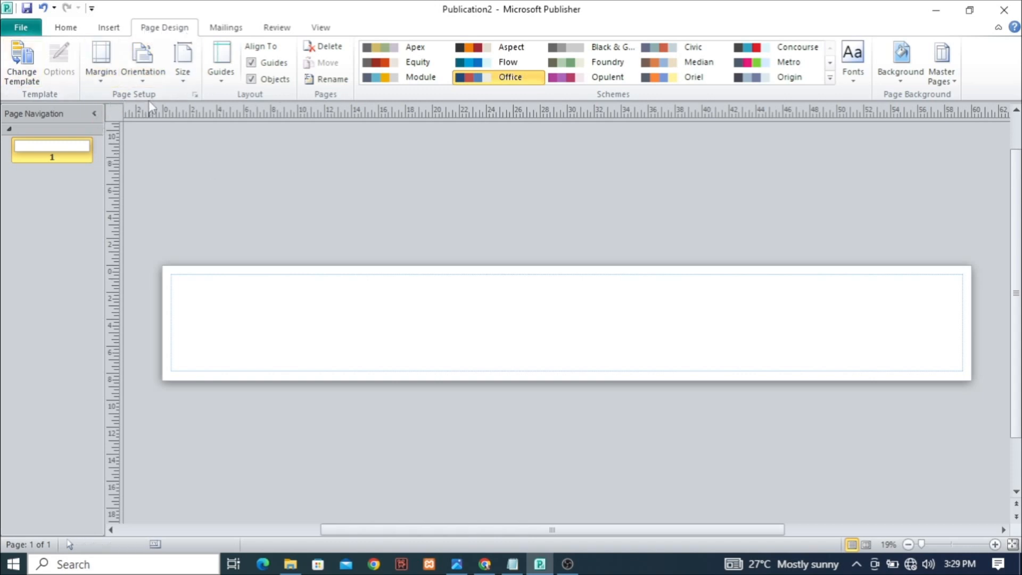
{"action": "left_click", "coordinate": [195, 95]}
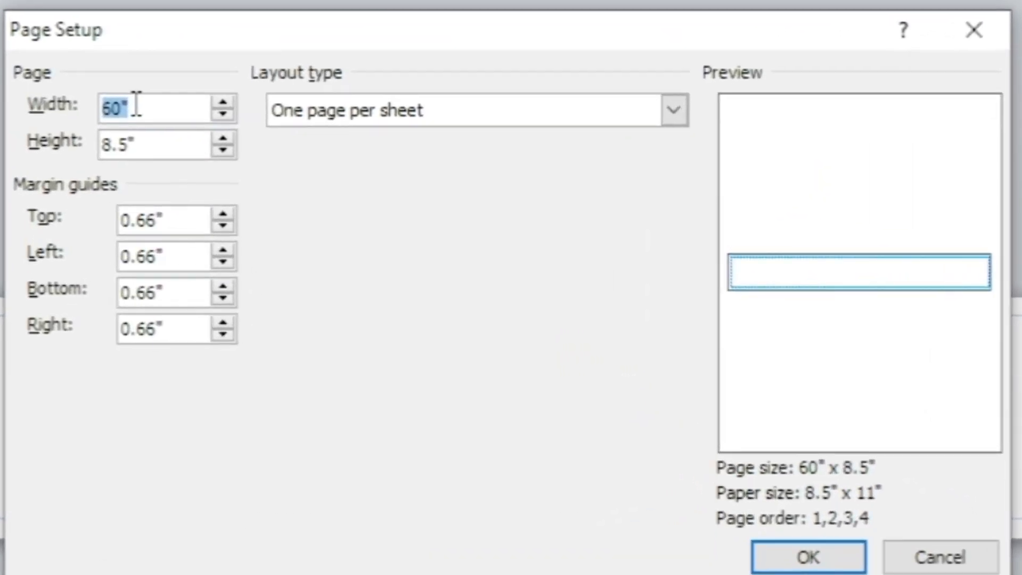
{"action": "type", "text": "48"}
{"action": "left_click", "coordinate": [150, 145]}
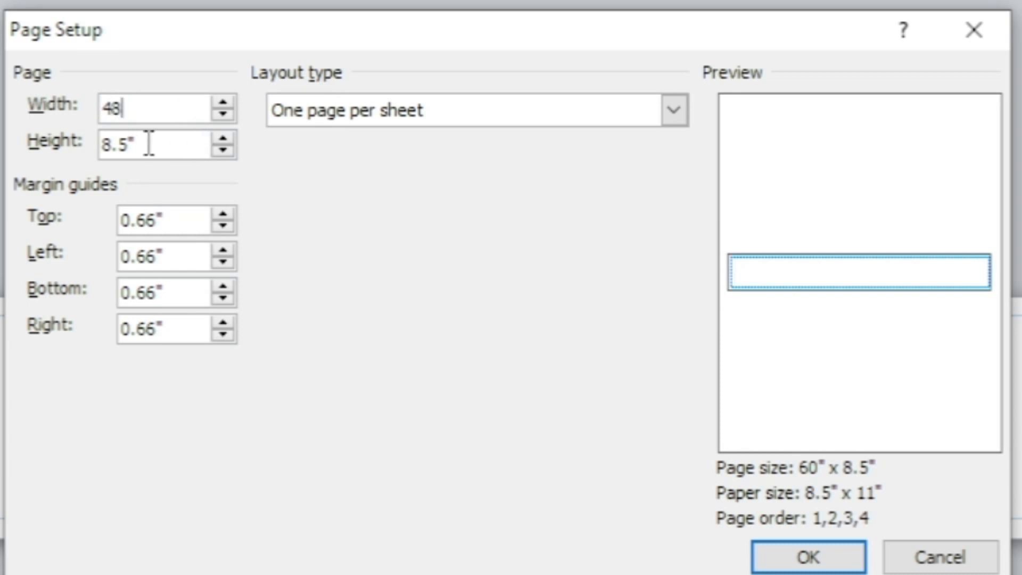
{"action": "left_click_drag", "start_coordinate": [153, 144], "coordinate": [1, 138]}
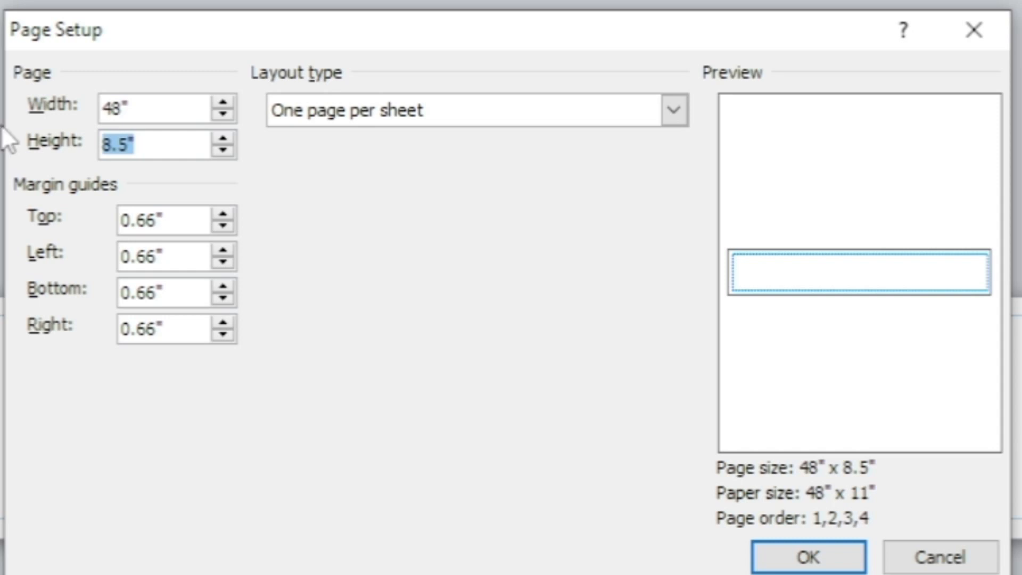
{"action": "type", "text": "60"}
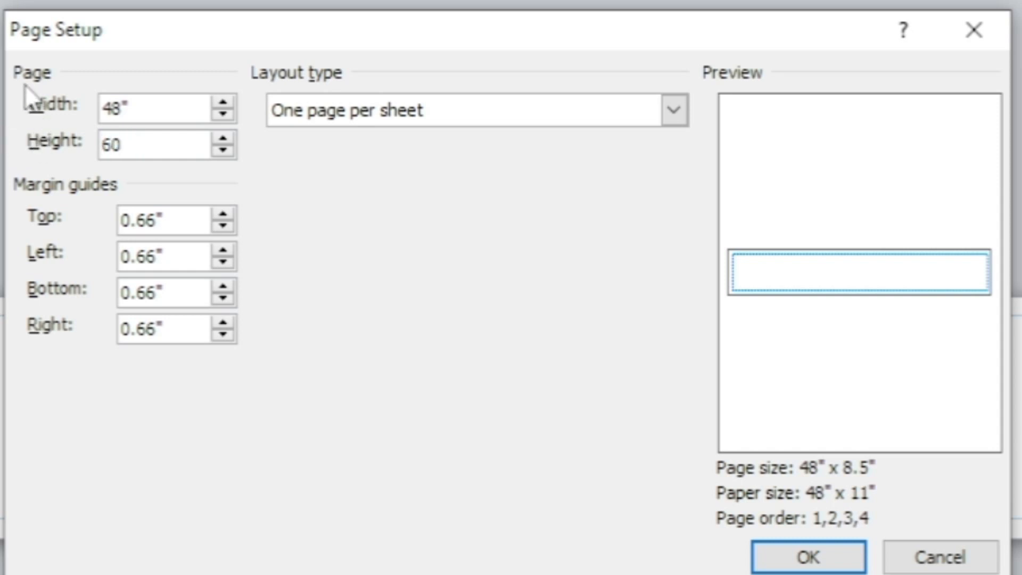
{"action": "left_click", "coordinate": [151, 108]}
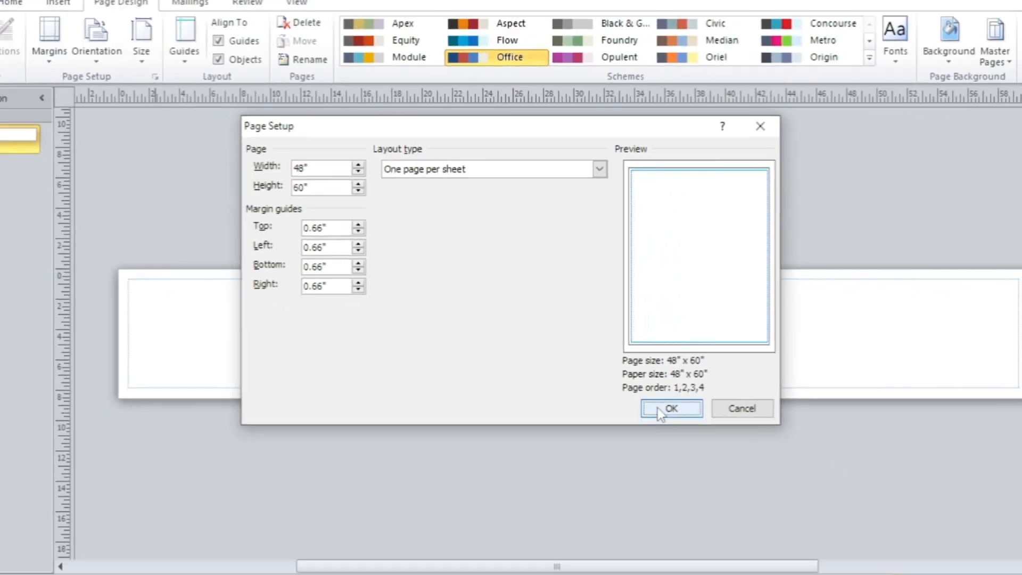
{"action": "left_click", "coordinate": [724, 492]}
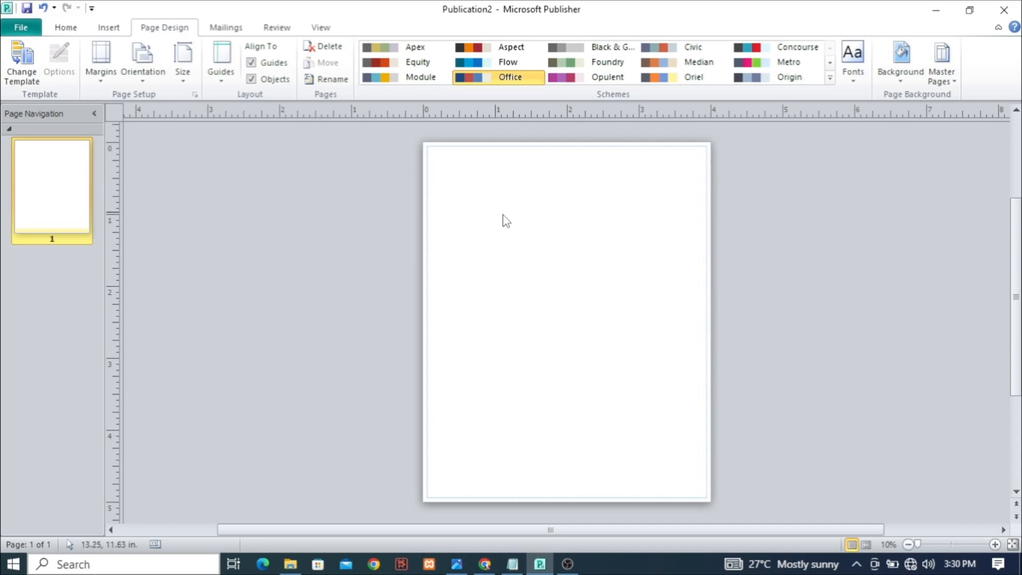
- Compare the page proportions with the reference flyer image and try a page width of 30 inches
{"action": "left_click", "coordinate": [458, 566]}
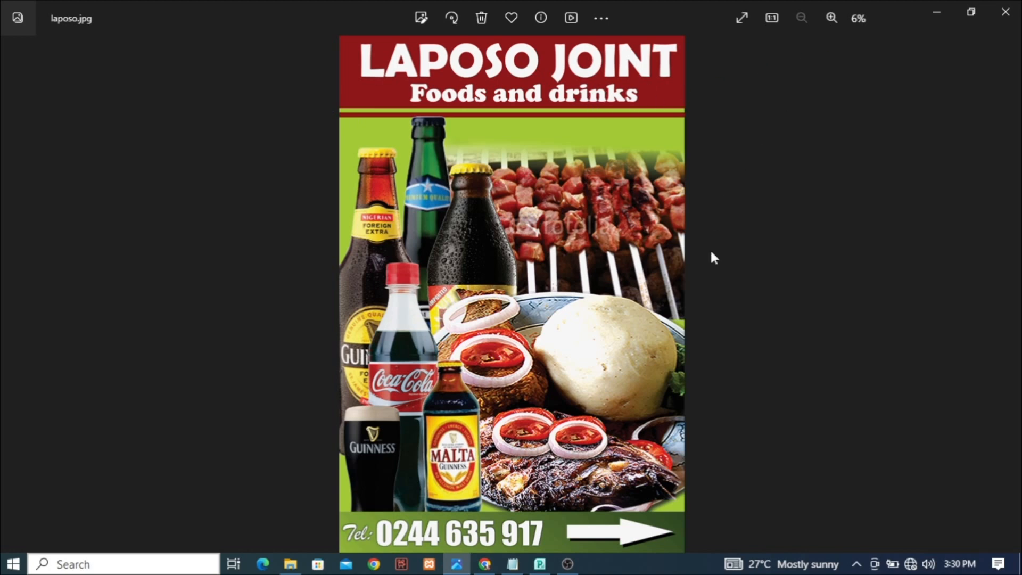
{"action": "left_click", "coordinate": [935, 16]}
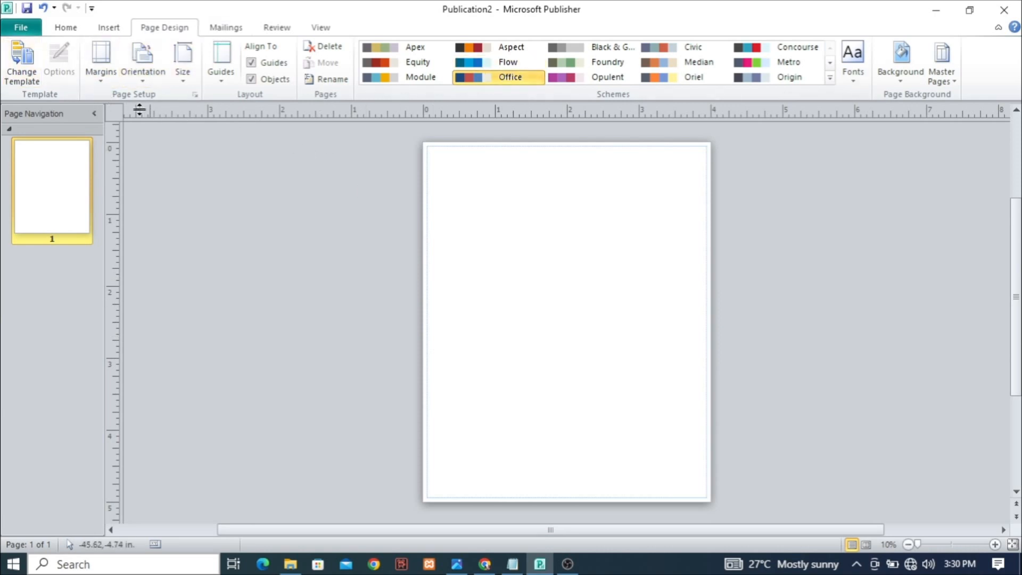
{"action": "left_click", "coordinate": [195, 95]}
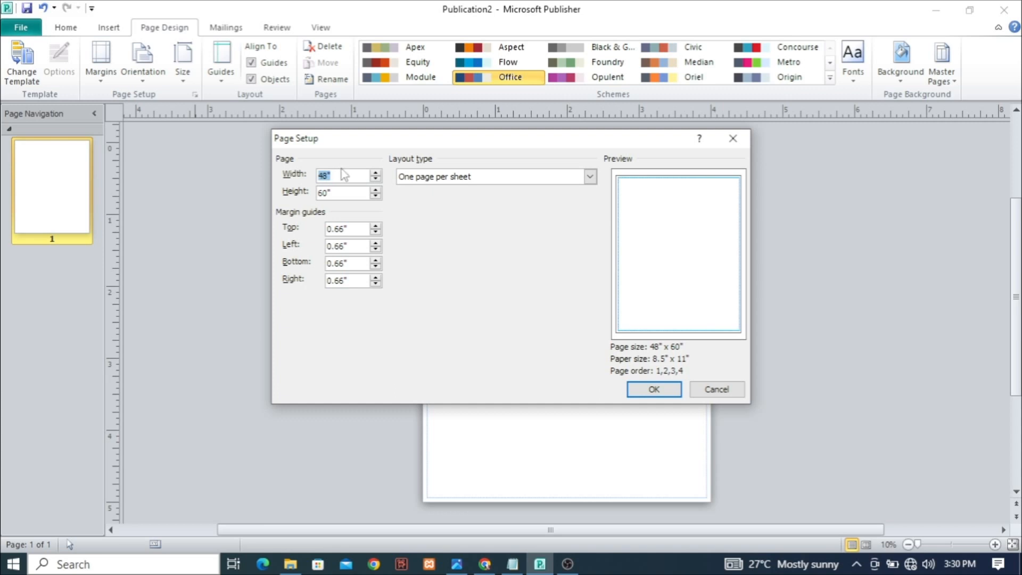
{"action": "type", "text": "30"}
{"action": "key", "text": "Tab"}
{"action": "left_click", "coordinate": [654, 389]}
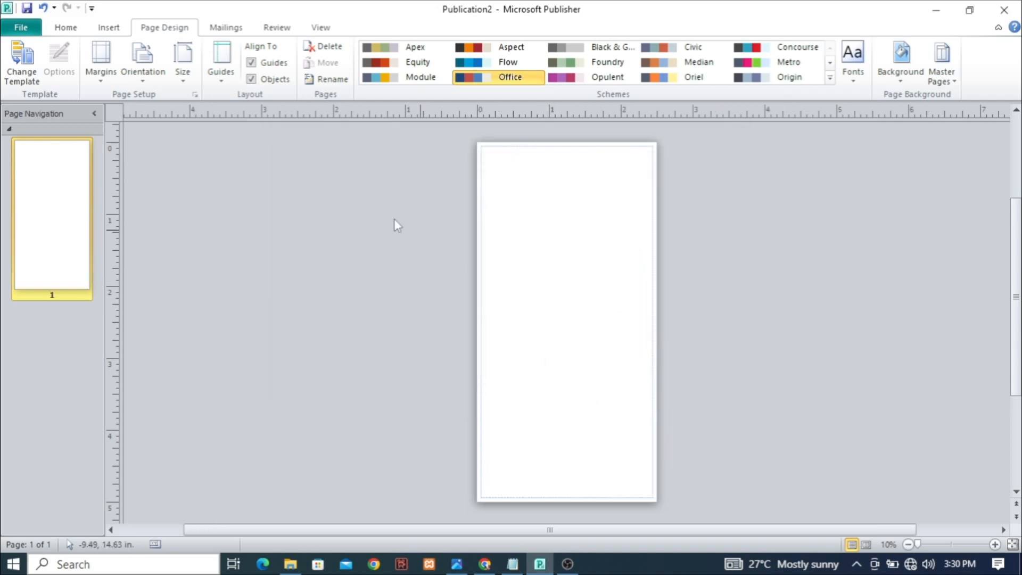
- Try a page width of 38 inches
{"action": "left_click", "coordinate": [195, 95]}
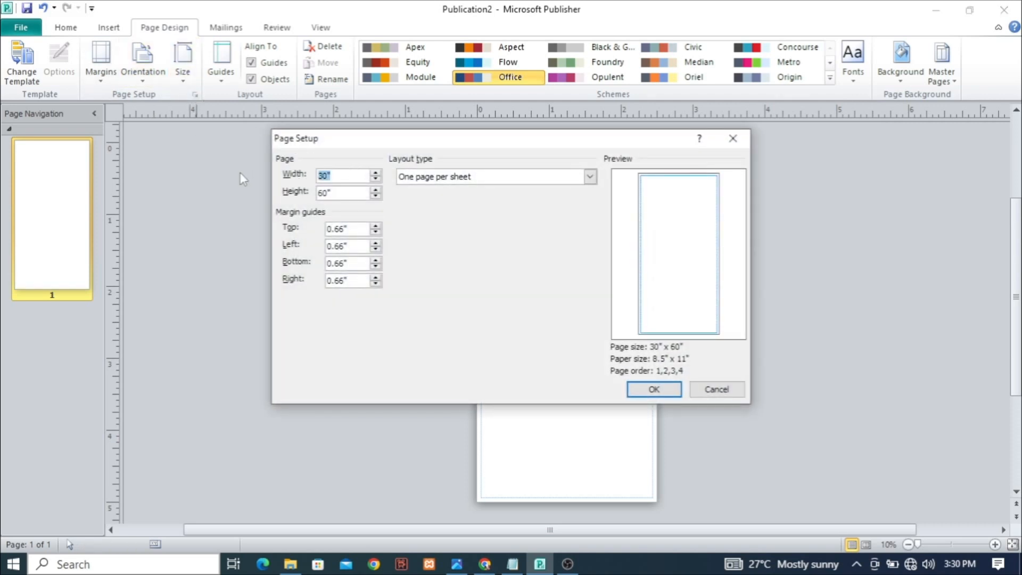
{"action": "type", "text": "38"}
{"action": "left_click", "coordinate": [652, 389]}
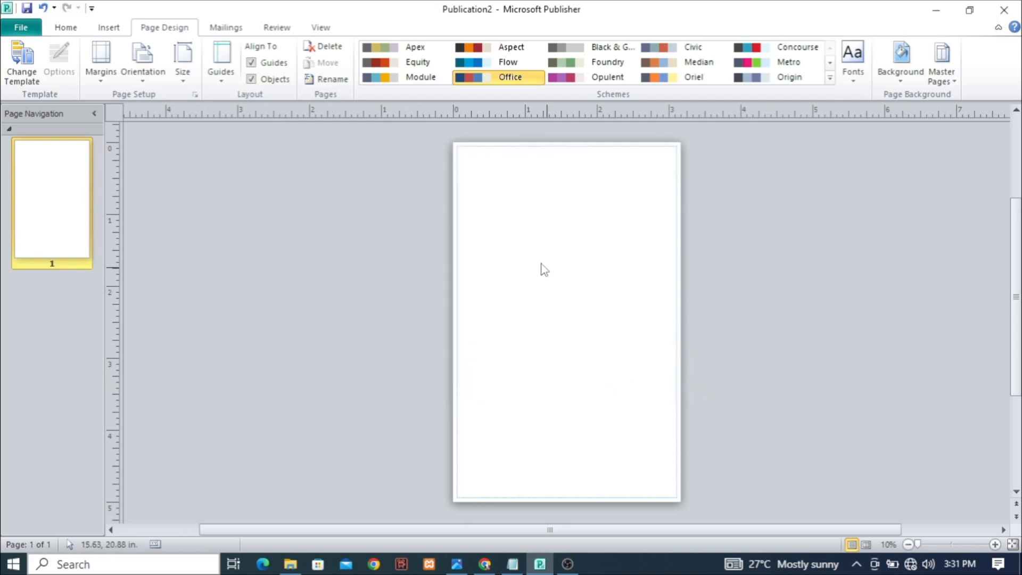
- Set the page width to 40 inches
{"action": "left_click", "coordinate": [194, 94]}
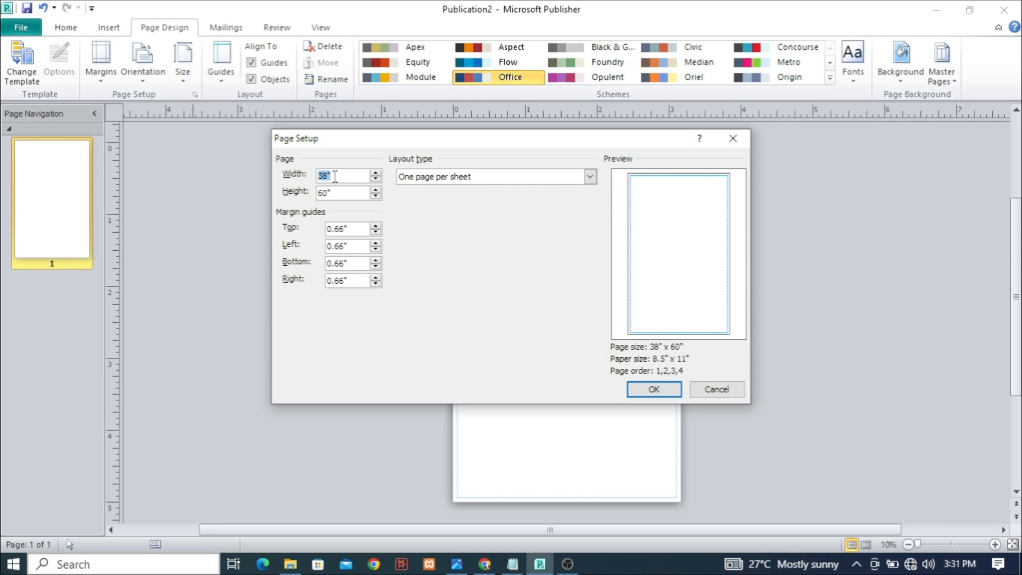
{"action": "type", "text": "40"}
{"action": "left_click", "coordinate": [654, 389]}
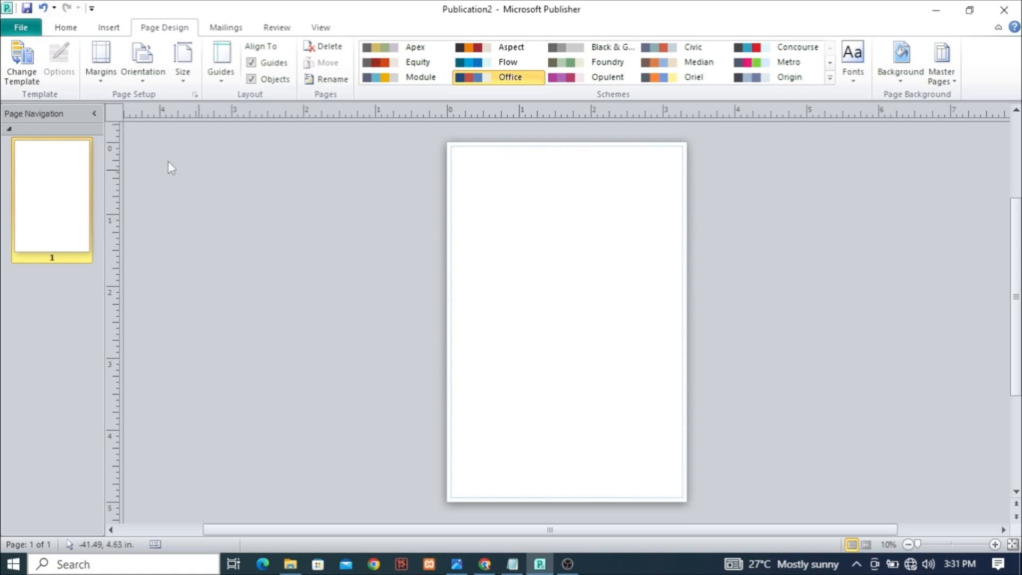
- Draw a rectangle about 40.38 by 10.5 inches across the top of the page and set its text wrapping to None
{"action": "left_click", "coordinate": [510, 570]}
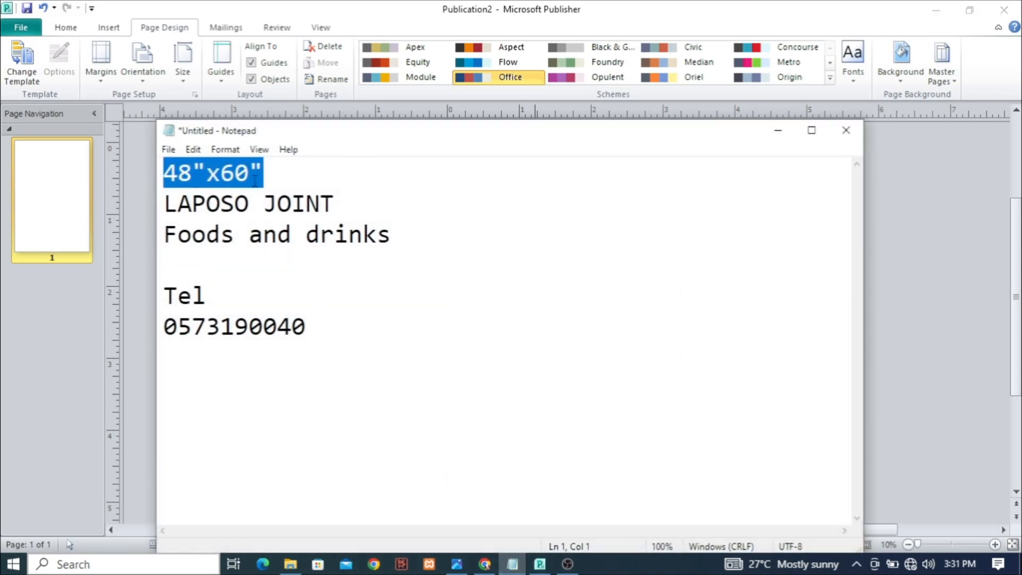
{"action": "left_click", "coordinate": [778, 130]}
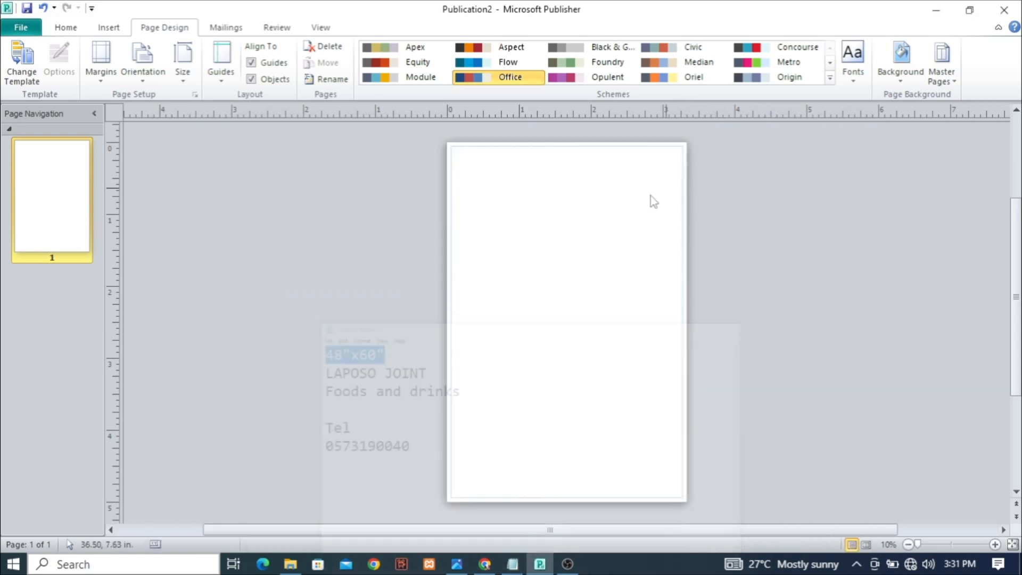
{"action": "left_click", "coordinate": [106, 28]}
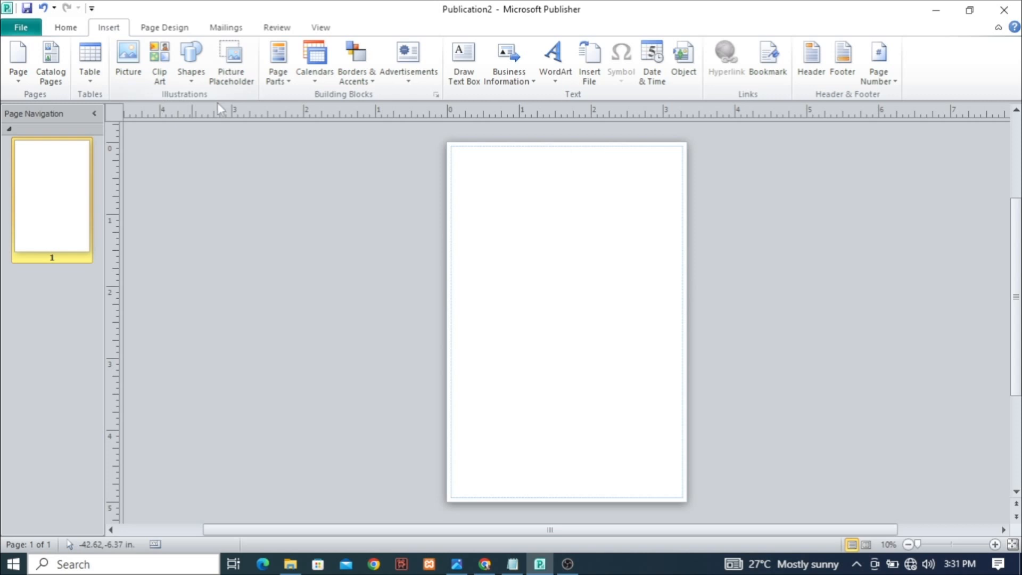
{"action": "left_click", "coordinate": [192, 79]}
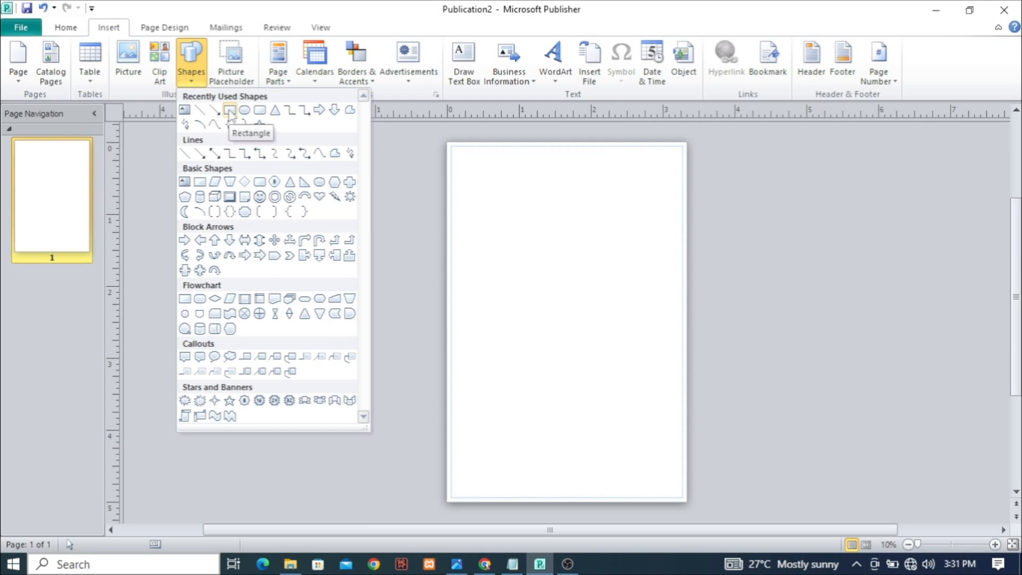
{"action": "left_click", "coordinate": [230, 113]}
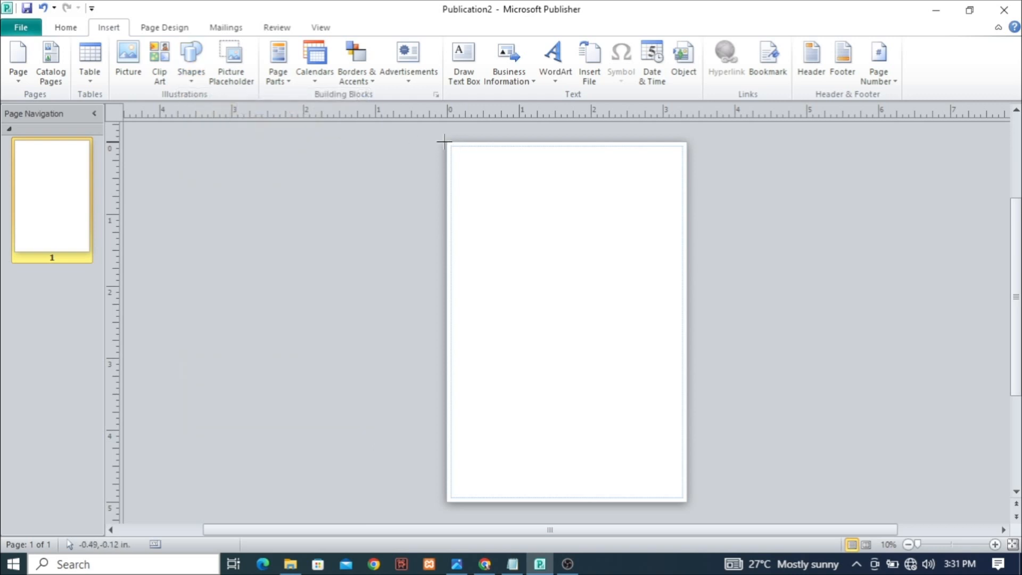
{"action": "mouse_move", "coordinate": [446, 142]}
{"action": "left_mouse_down"}
{"action": "mouse_move", "coordinate": [547, 216]}
{"action": "mouse_move", "coordinate": [684, 222]}
{"action": "mouse_move", "coordinate": [687, 204]}
{"action": "left_mouse_up"}
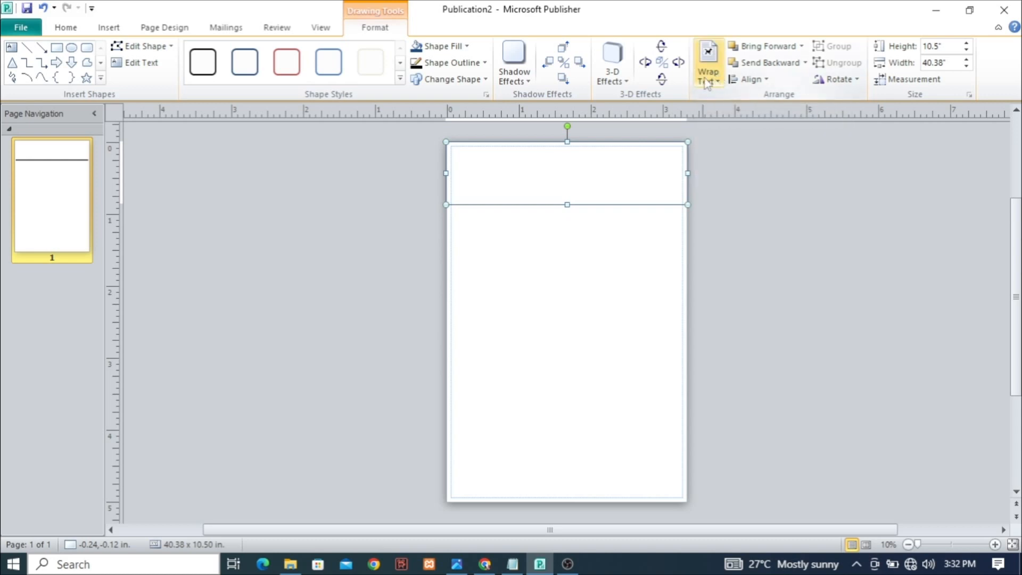
{"action": "left_click", "coordinate": [708, 59]}
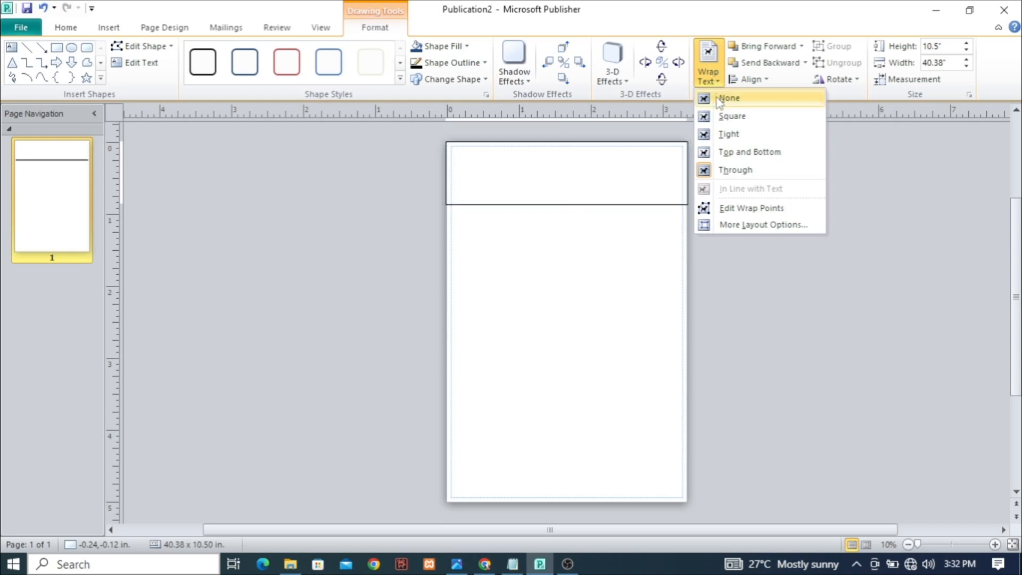
{"action": "left_click", "coordinate": [728, 98]}
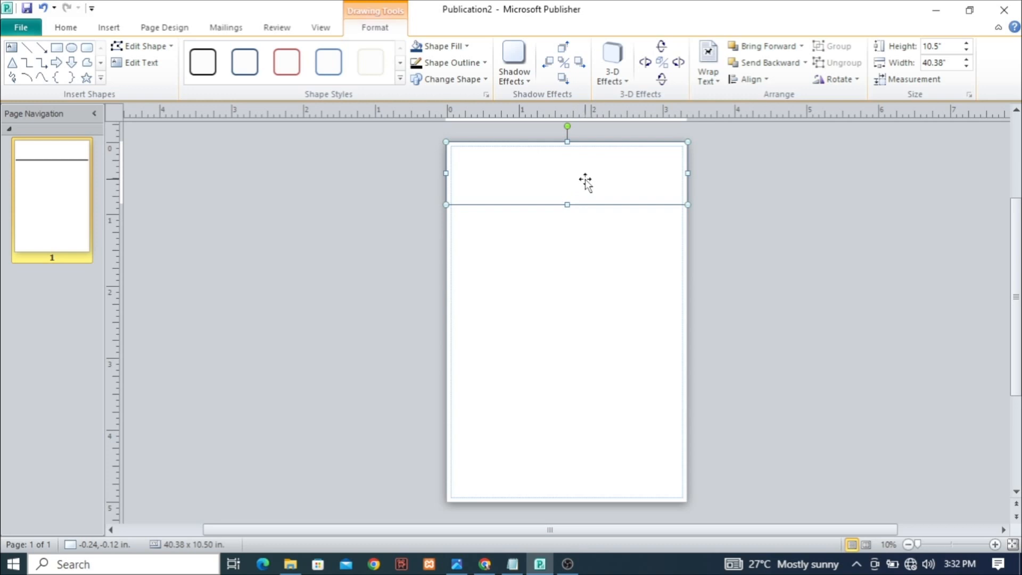
- Fill the header rectangle with a custom dark red from the standard colors and apply the same dark red to its outline
{"action": "left_click", "coordinate": [467, 48]}
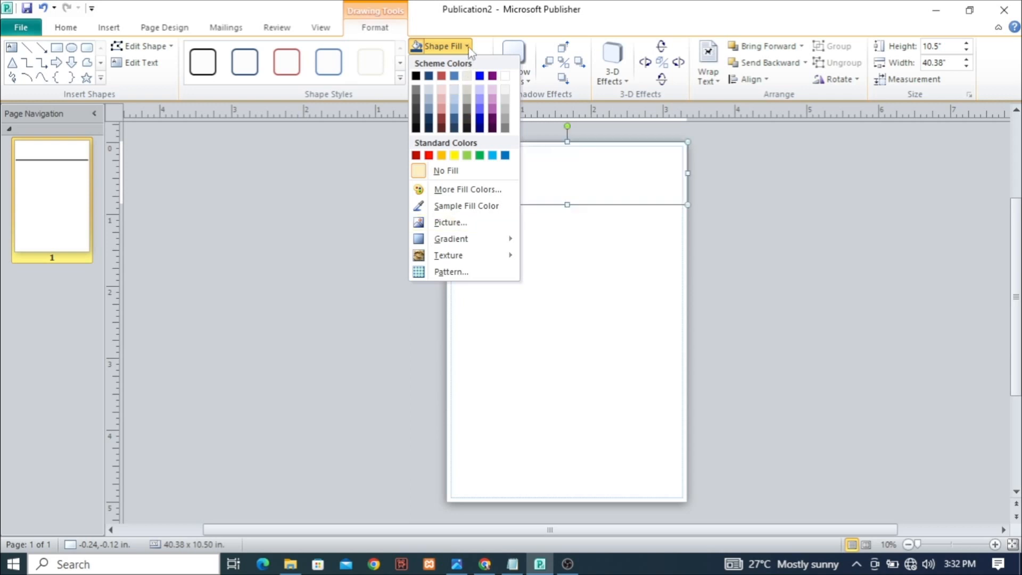
{"action": "left_click", "coordinate": [466, 193]}
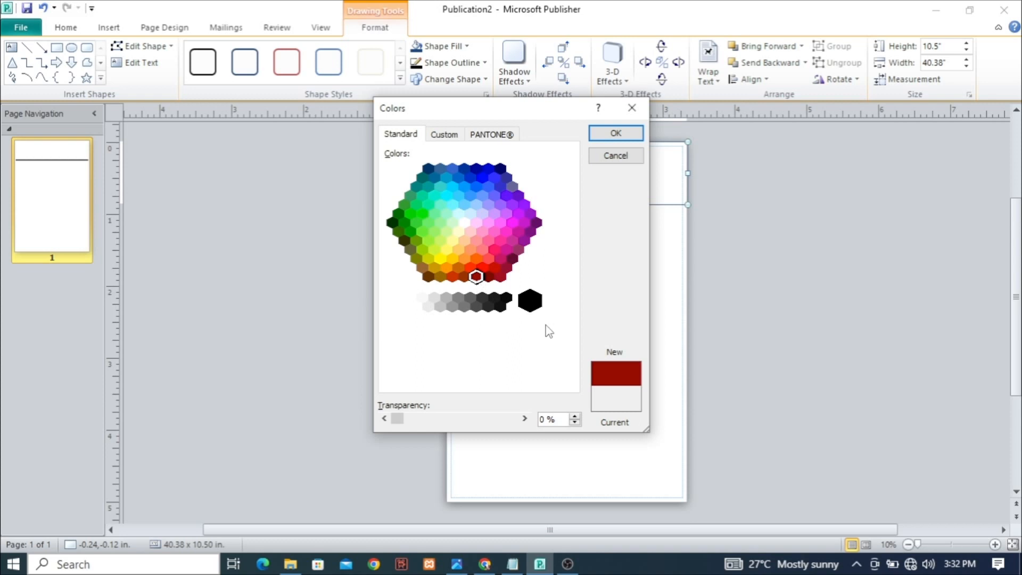
{"action": "left_click", "coordinate": [488, 277]}
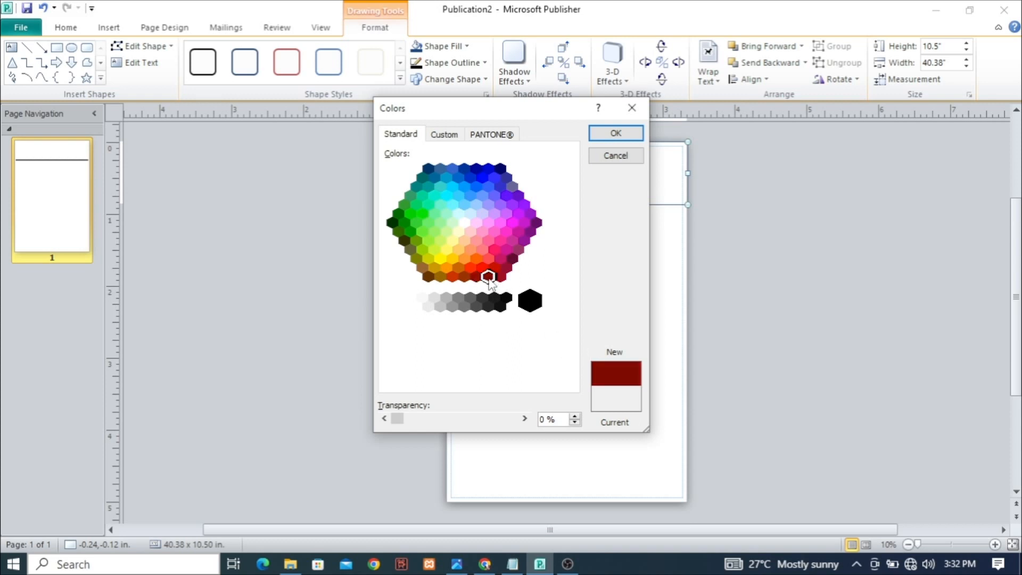
{"action": "left_click", "coordinate": [615, 134]}
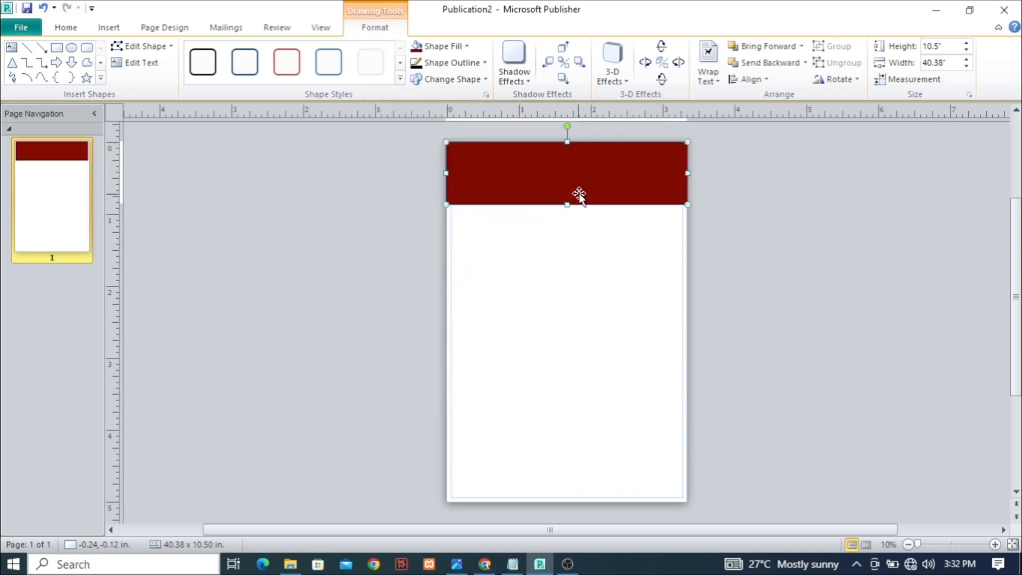
{"action": "left_click", "coordinate": [452, 62]}
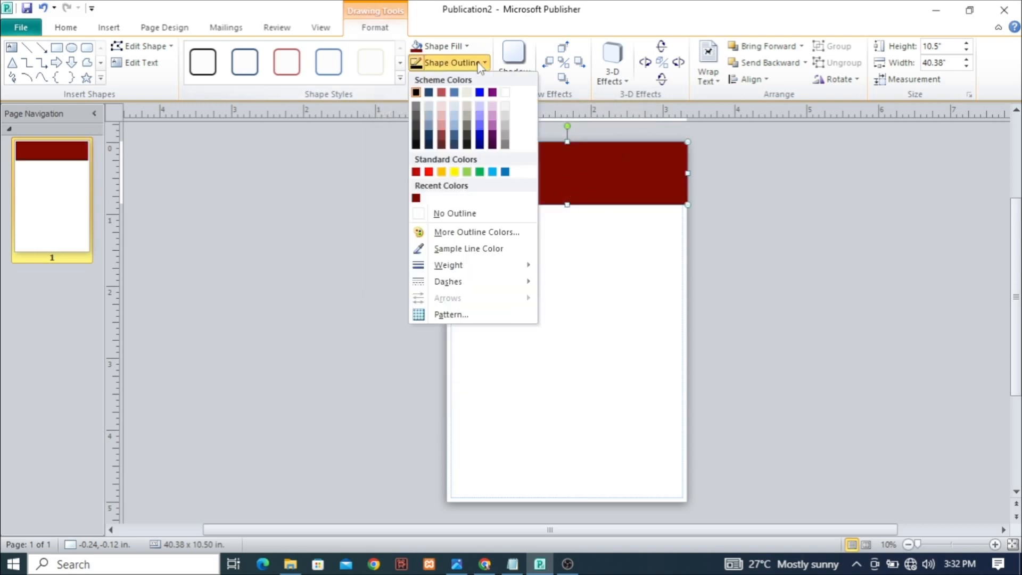
{"action": "left_click", "coordinate": [416, 198]}
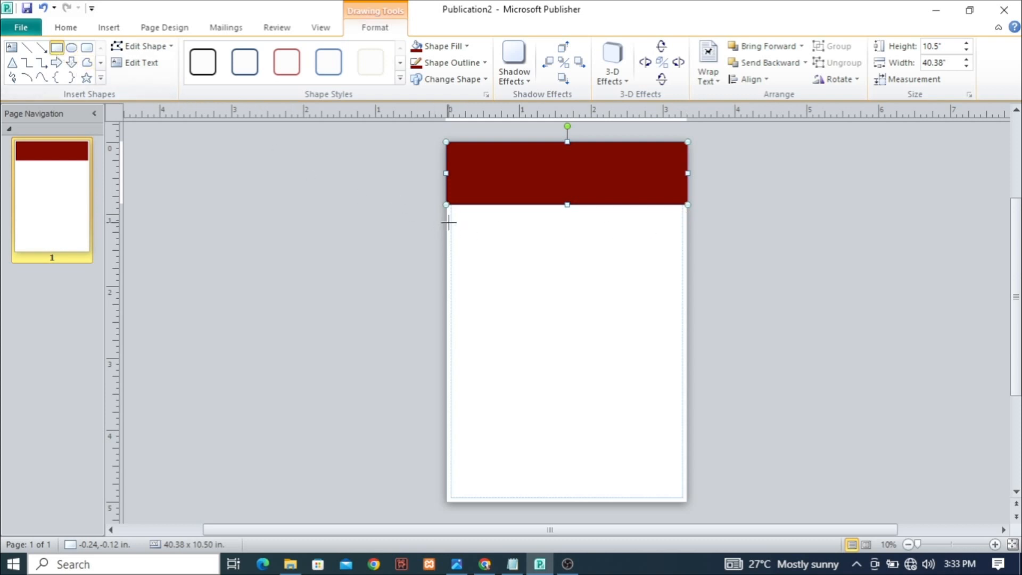
- Draw a thin full-width rectangle about 40.25 by 1 inch below the dark red header and nudge it up close beneath it
{"action": "left_click_drag", "start_coordinate": [446, 217], "coordinate": [687, 224]}
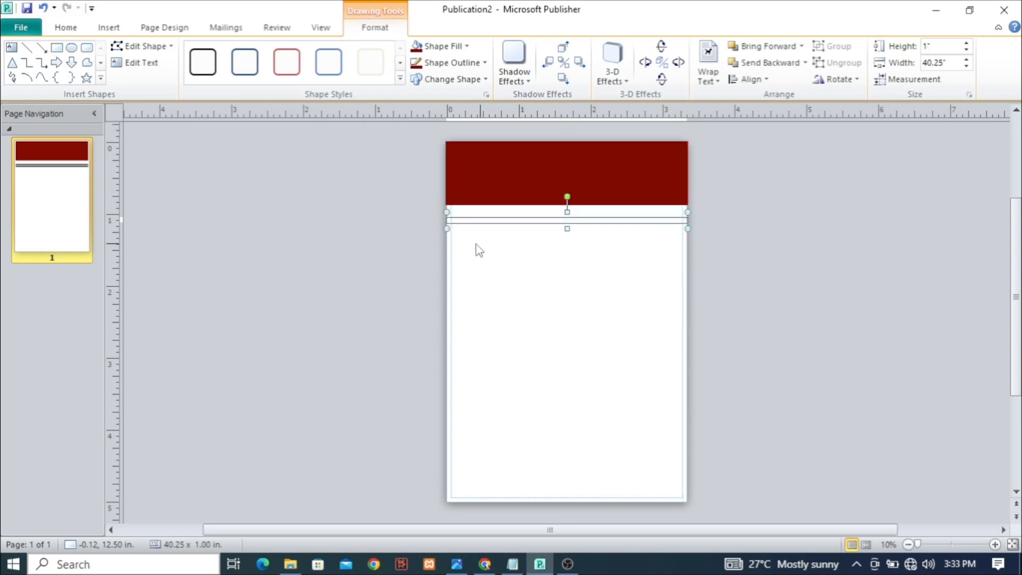
{"action": "left_click", "coordinate": [995, 544]}
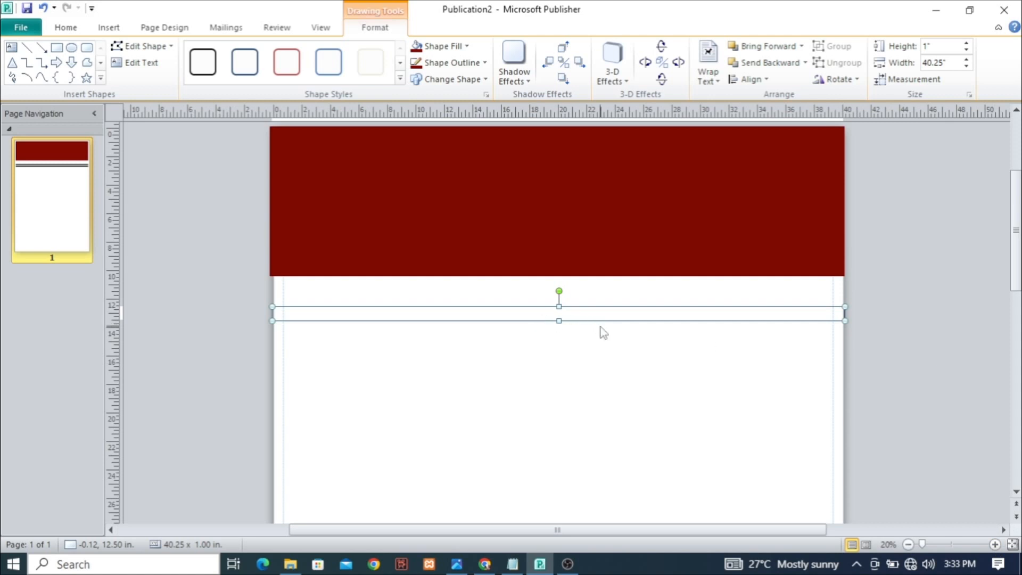
{"action": "key", "text": "Up"}
{"action": "key", "text": "Up"}
{"action": "key", "text": "Up"}
{"action": "key", "text": "Up"}
{"action": "key", "text": "Up"}
{"action": "key", "text": "Up"}
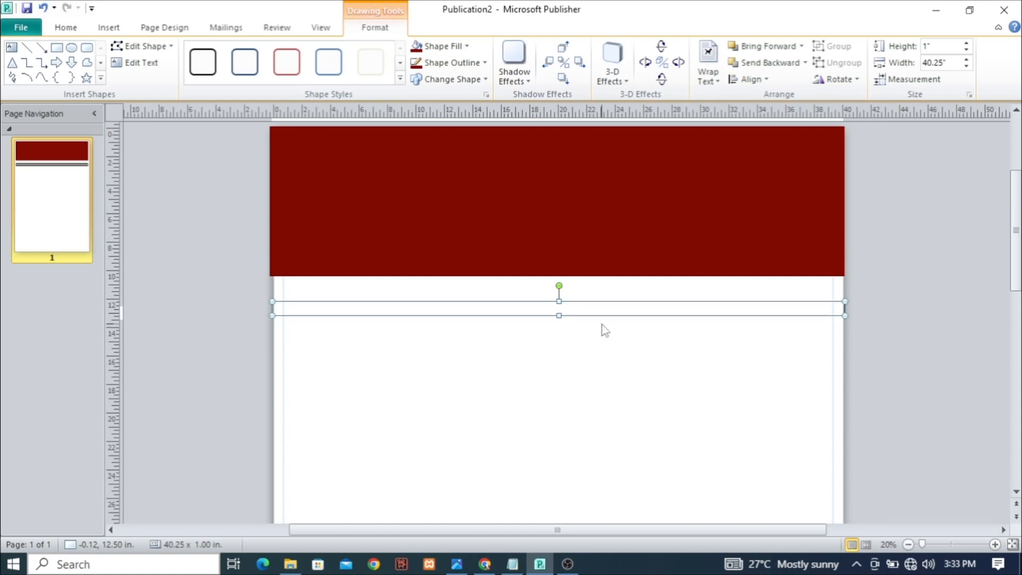
{"action": "key", "text": "Up"}
{"action": "key", "text": "Up"}
{"action": "key", "text": "Up"}
{"action": "key", "text": "Up"}
{"action": "key", "text": "Up"}
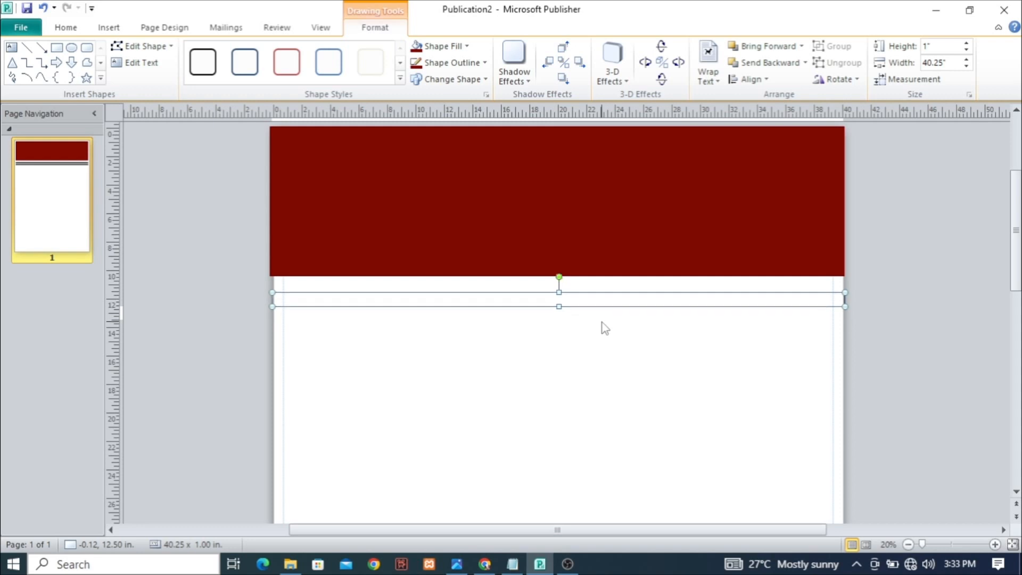
{"action": "key", "text": "Up"}
{"action": "key", "text": "Up"}
{"action": "key", "text": "Up"}
{"action": "key", "text": "Up"}
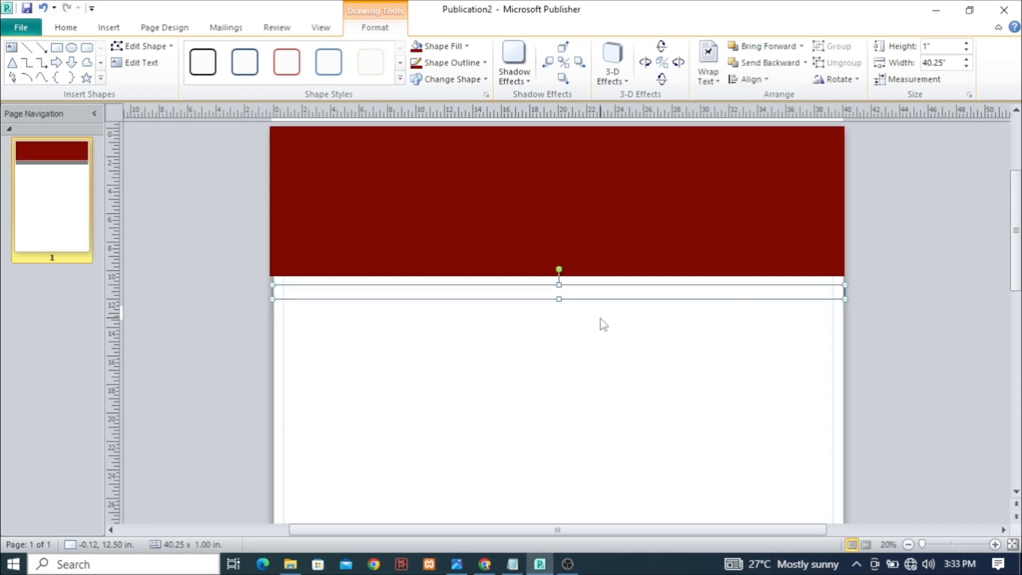
{"action": "key", "text": "alt+Down"}
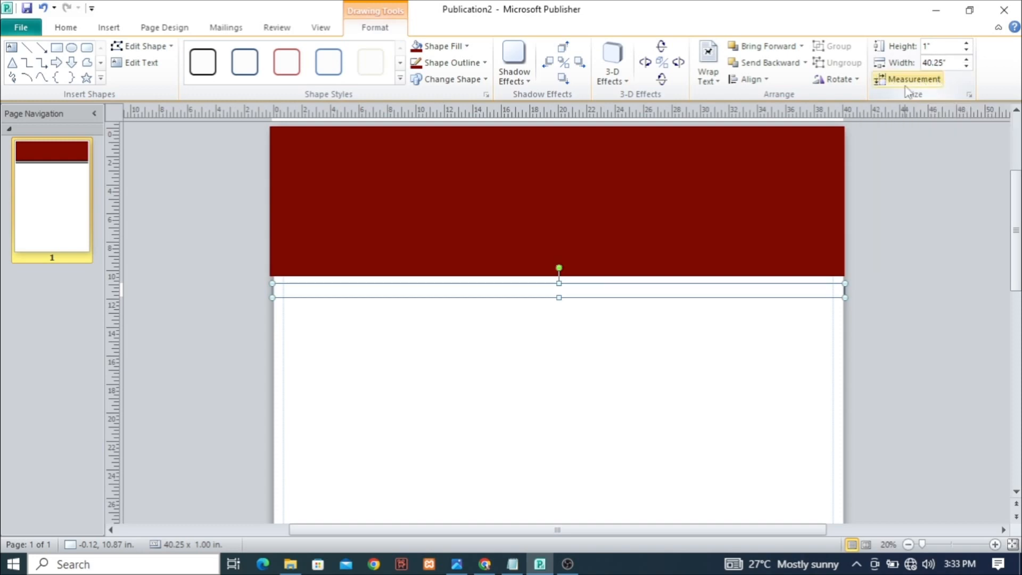
- Reduce the thin strip's height to about 0.68 inch and apply the header's dark red to its outline and fill
{"action": "left_click_drag", "start_coordinate": [557, 297], "coordinate": [558, 292]}
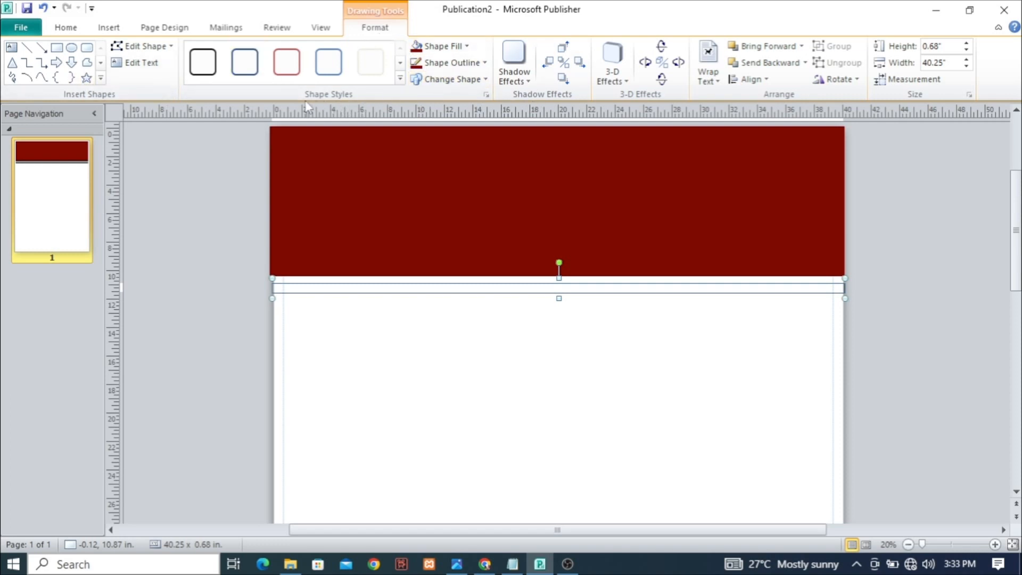
{"action": "left_click", "coordinate": [414, 65]}
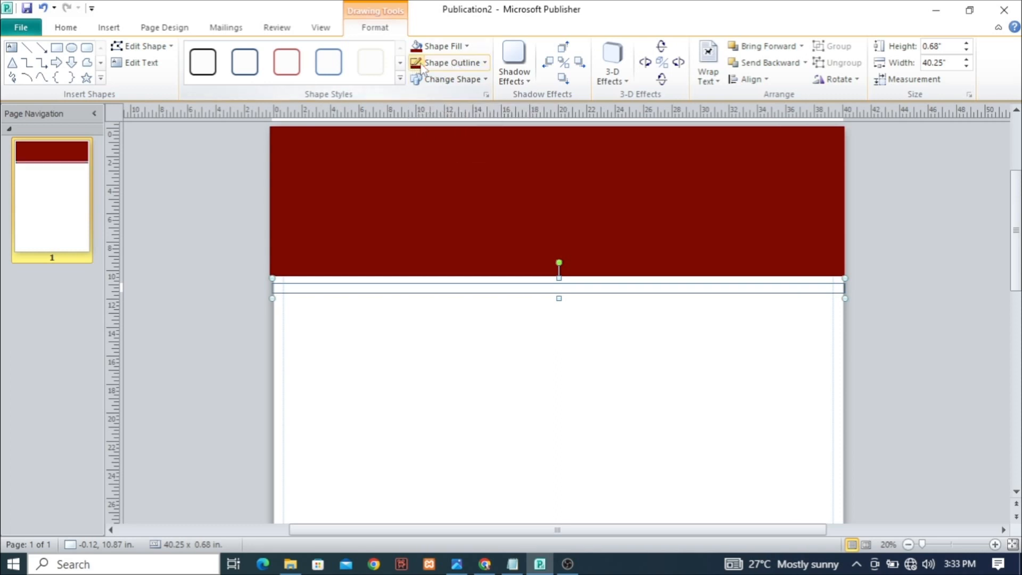
{"action": "left_click", "coordinate": [445, 63]}
{"action": "left_click", "coordinate": [416, 198]}
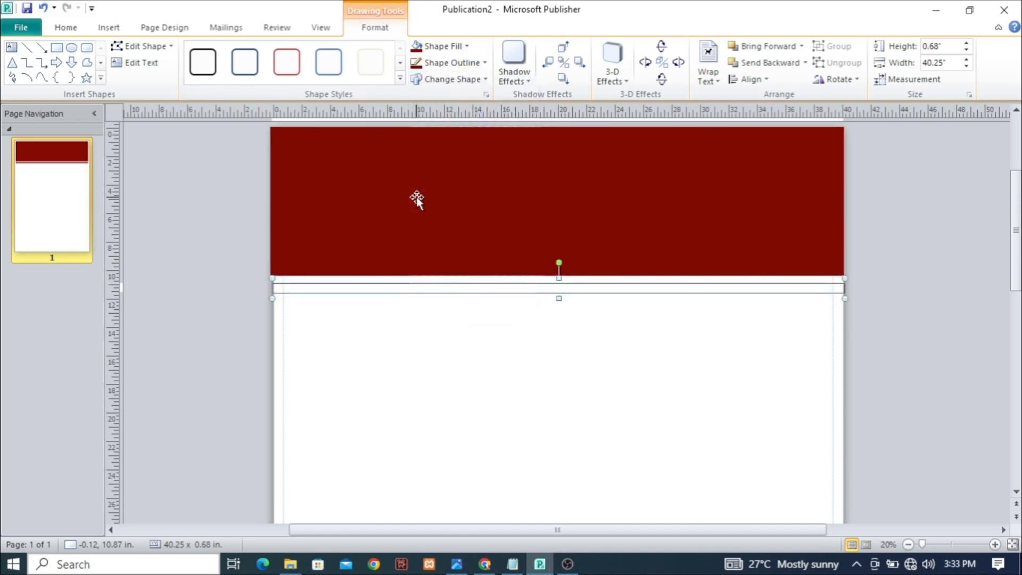
{"action": "left_click", "coordinate": [443, 47]}
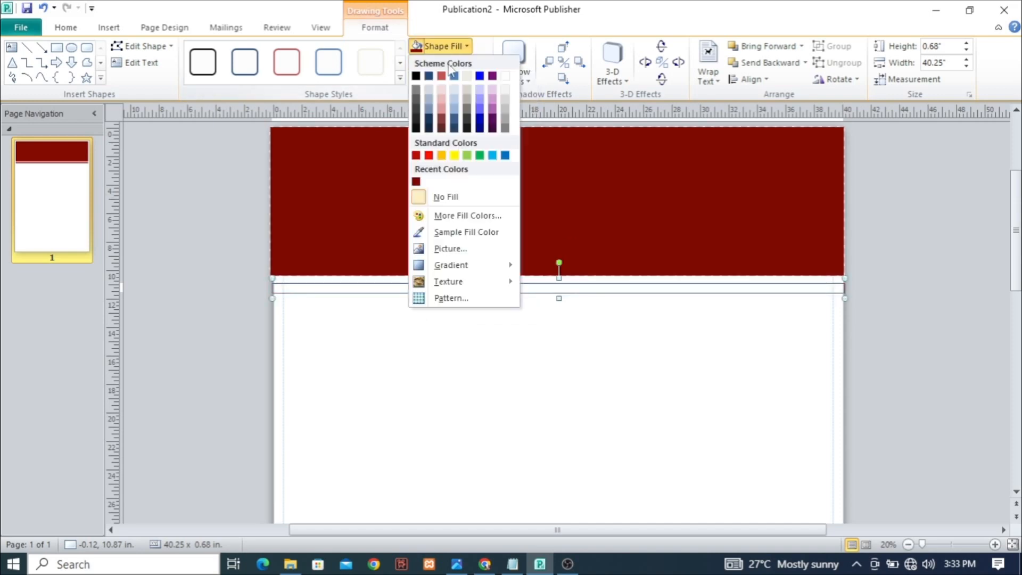
{"action": "left_click", "coordinate": [416, 182]}
{"action": "left_click", "coordinate": [863, 357]}
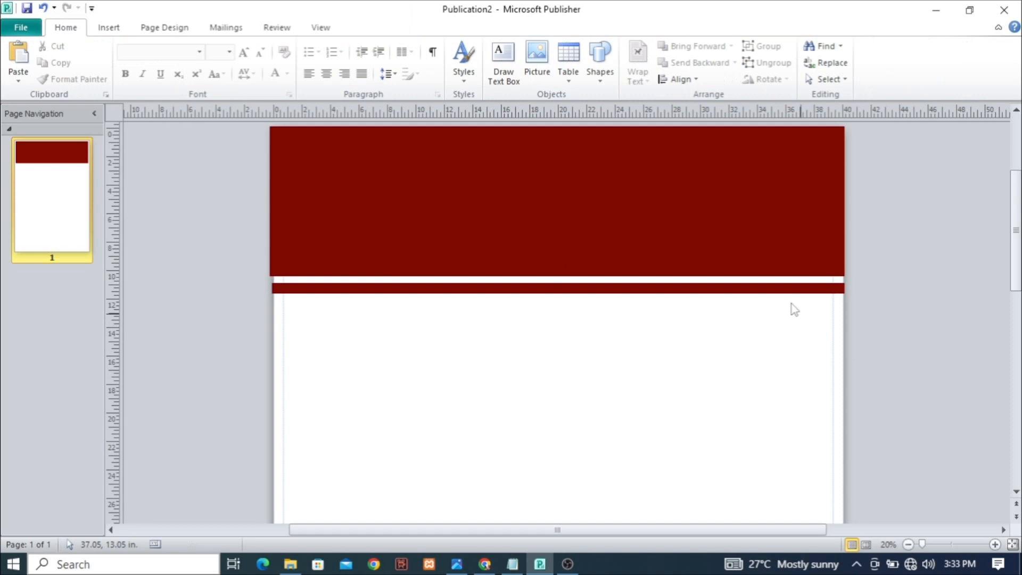
{"action": "left_click", "coordinate": [760, 286]}
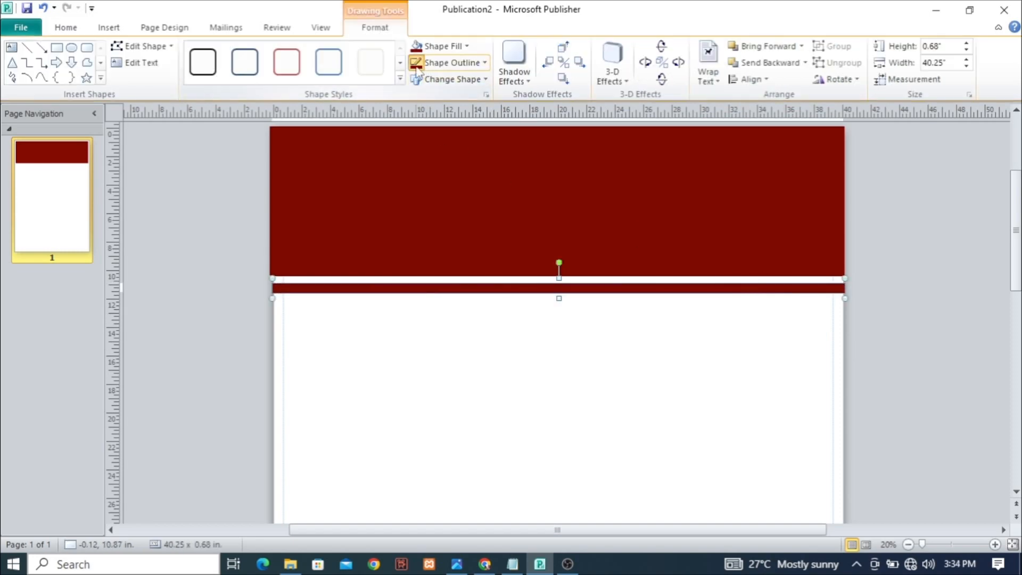
{"action": "left_click", "coordinate": [880, 323]}
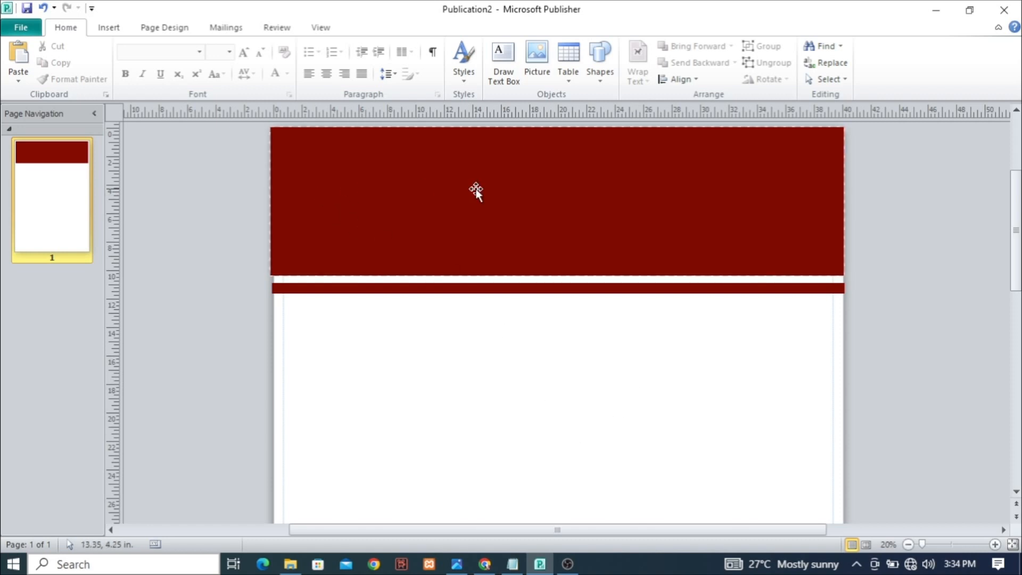
- Copy the business name "LAPOSO JOINT" from the notes in Notepad and return to the flyer in Publisher
{"action": "left_click", "coordinate": [512, 563]}
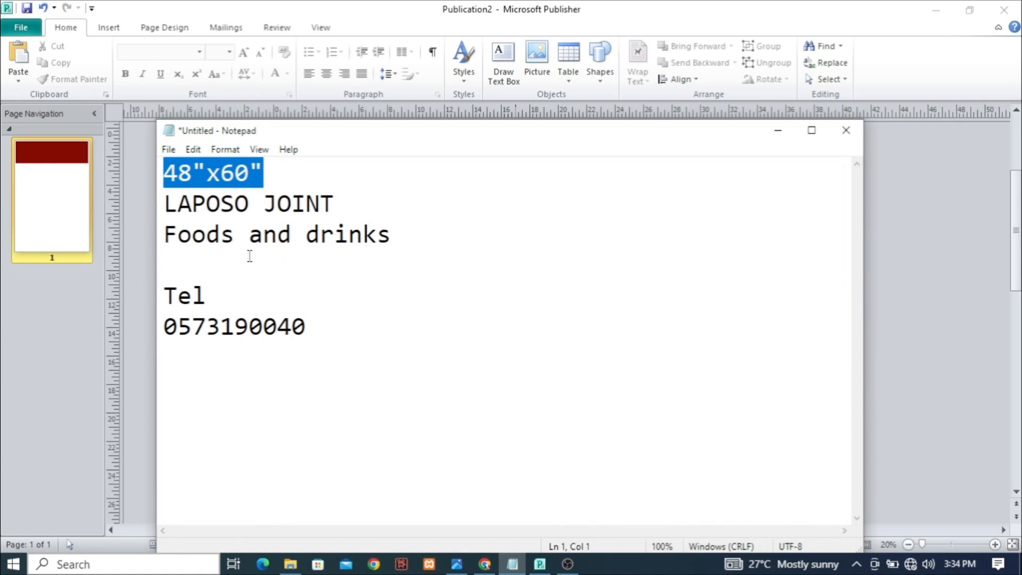
{"action": "left_click", "coordinate": [165, 206]}
{"action": "left_click_drag", "start_coordinate": [176, 206], "coordinate": [393, 206]}
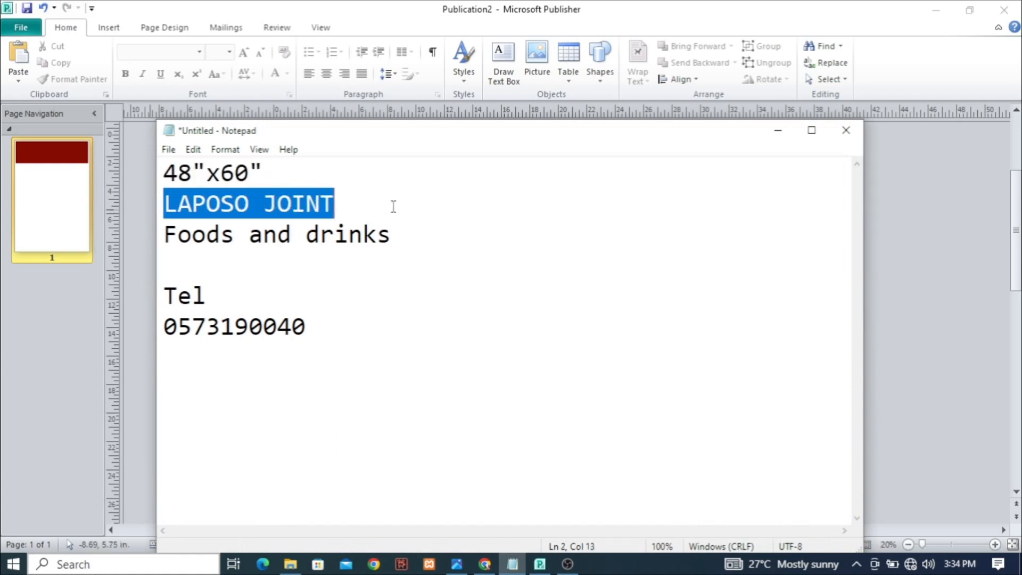
{"action": "key", "text": "ctrl+c"}
{"action": "left_click", "coordinate": [778, 130]}
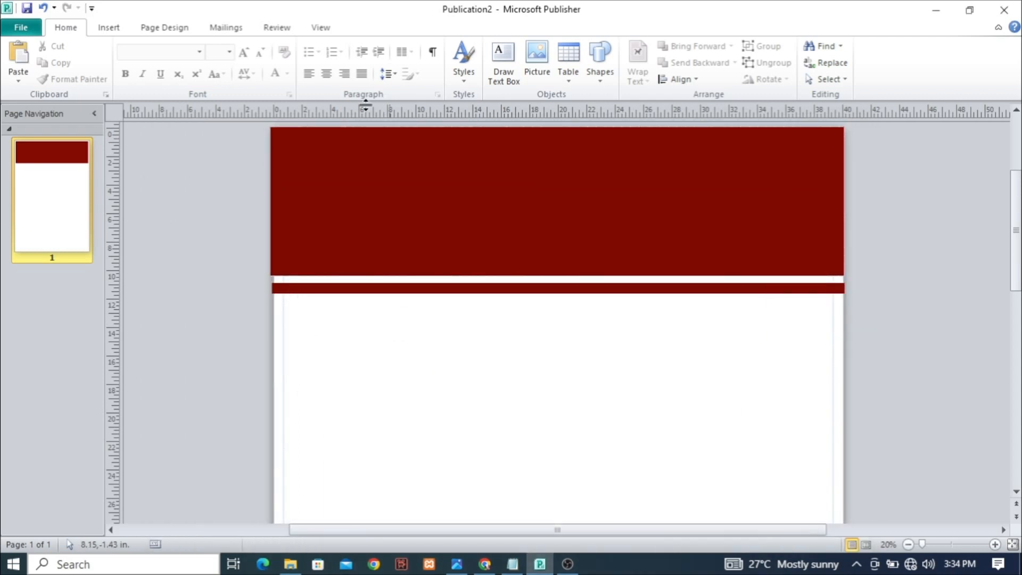
- Insert a WordArt title in the first plain style with the copied text "LAPOSO JOINT" in the Berlin Sans FB font
{"action": "left_click", "coordinate": [110, 28]}
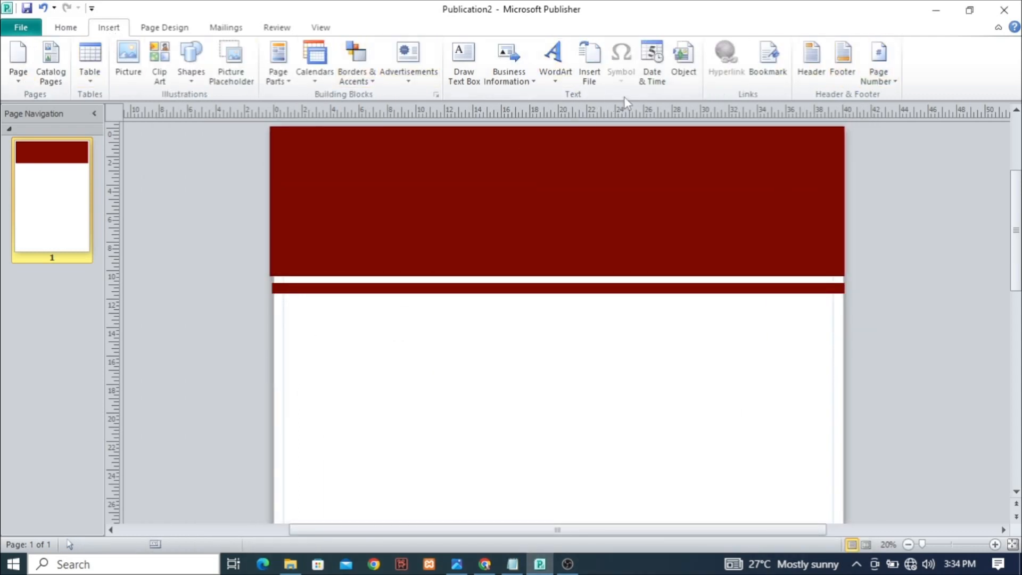
{"action": "left_click", "coordinate": [557, 58]}
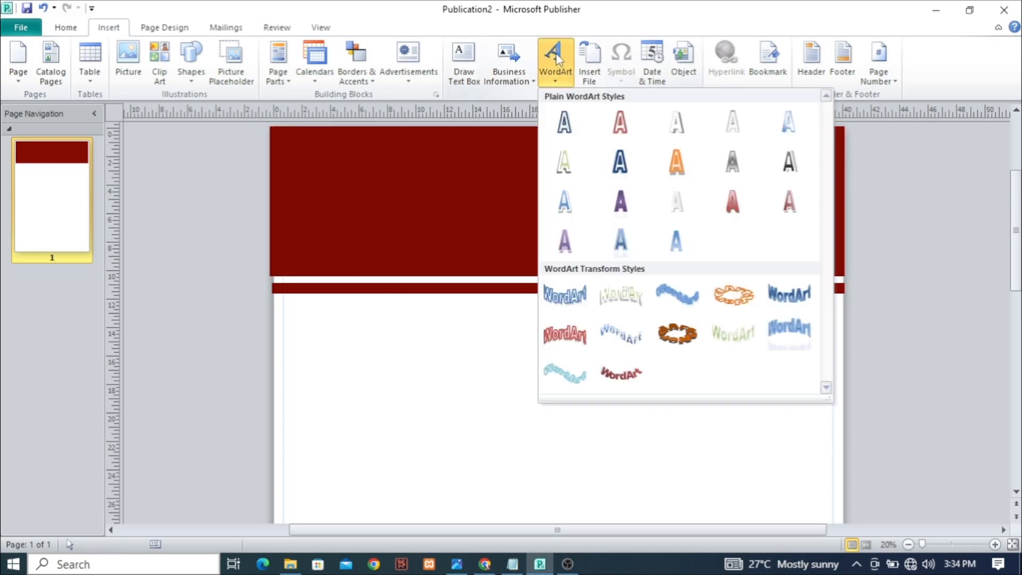
{"action": "left_click", "coordinate": [563, 123]}
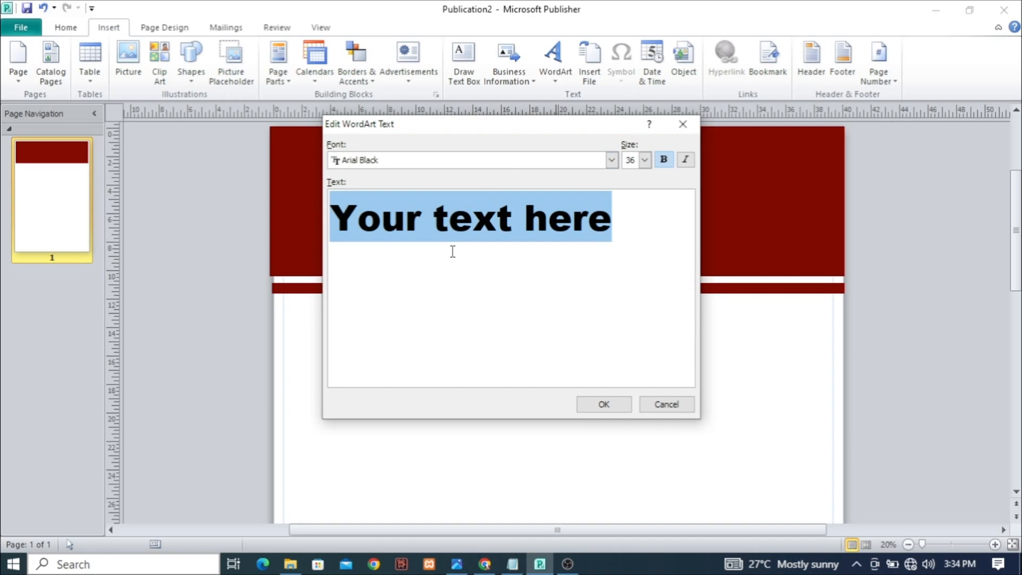
{"action": "key", "text": "ctrl+v"}
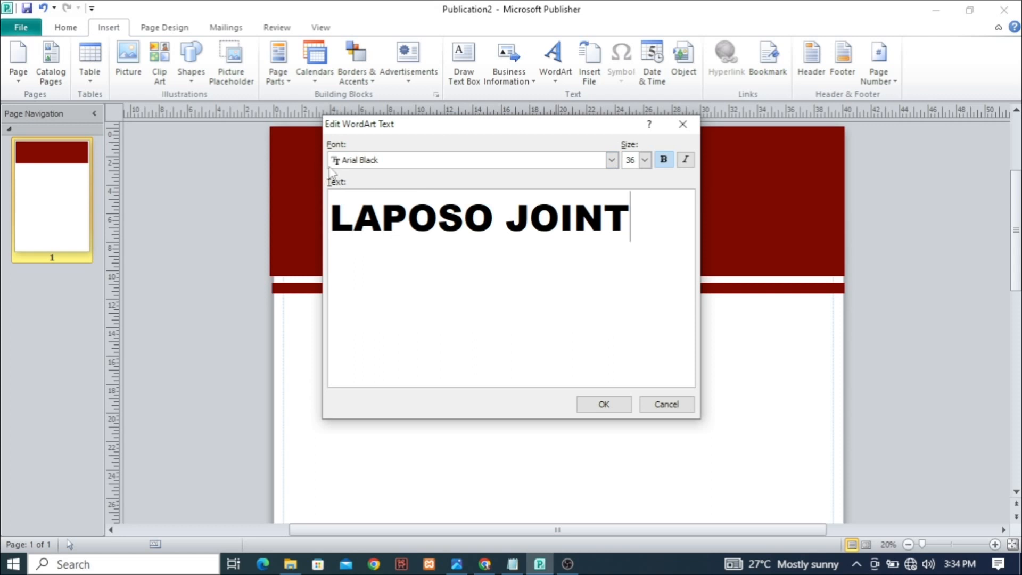
{"action": "left_click", "coordinate": [612, 160]}
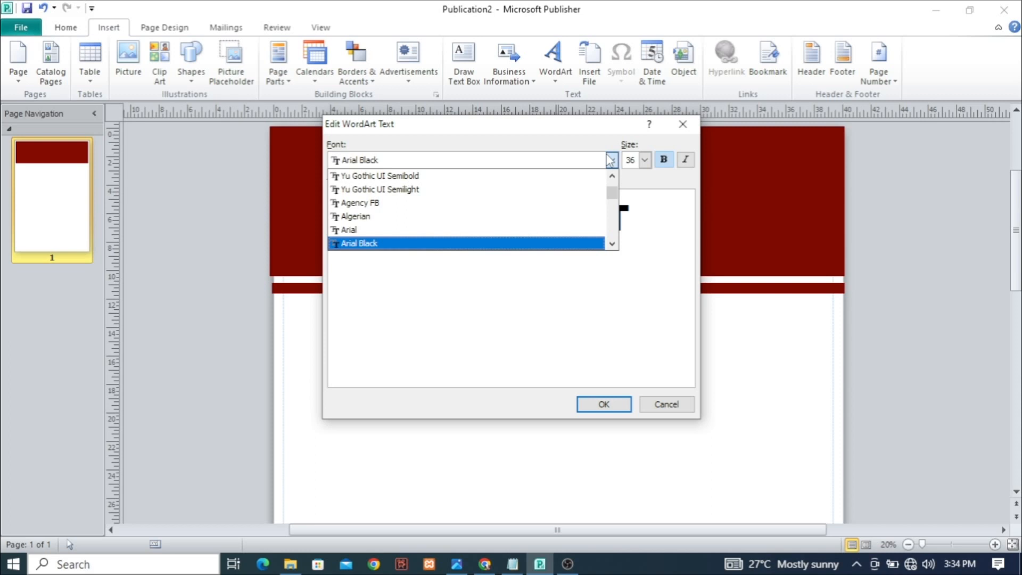
{"action": "key", "text": "Down"}
{"action": "key", "text": "Down"}
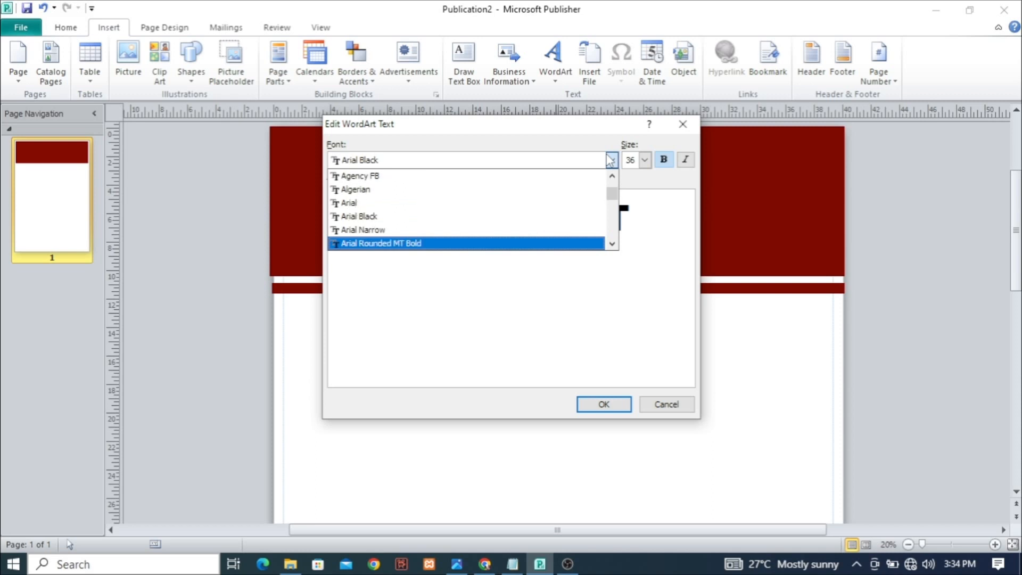
{"action": "key", "text": "Down"}
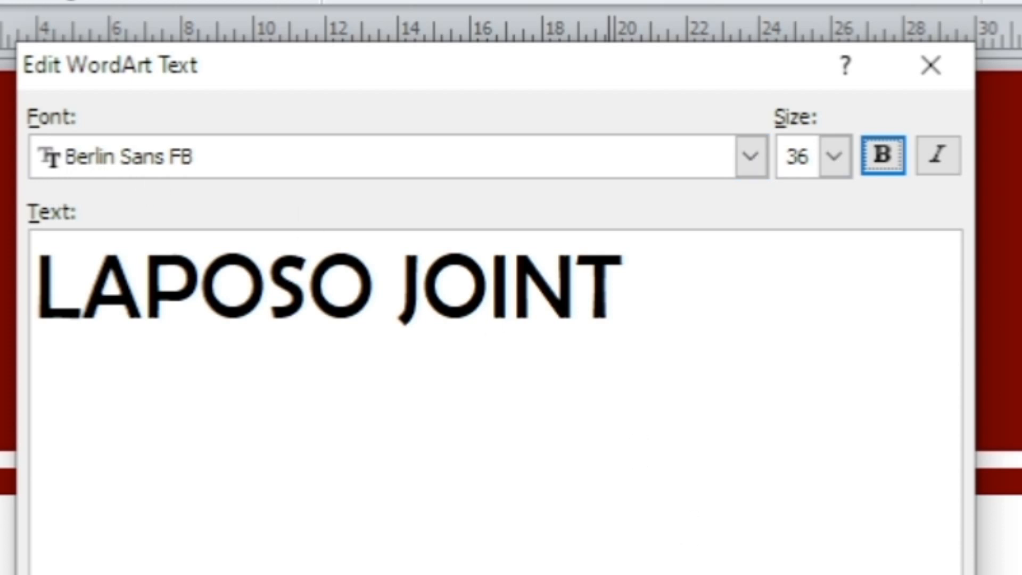
{"action": "left_click", "coordinate": [738, 572]}
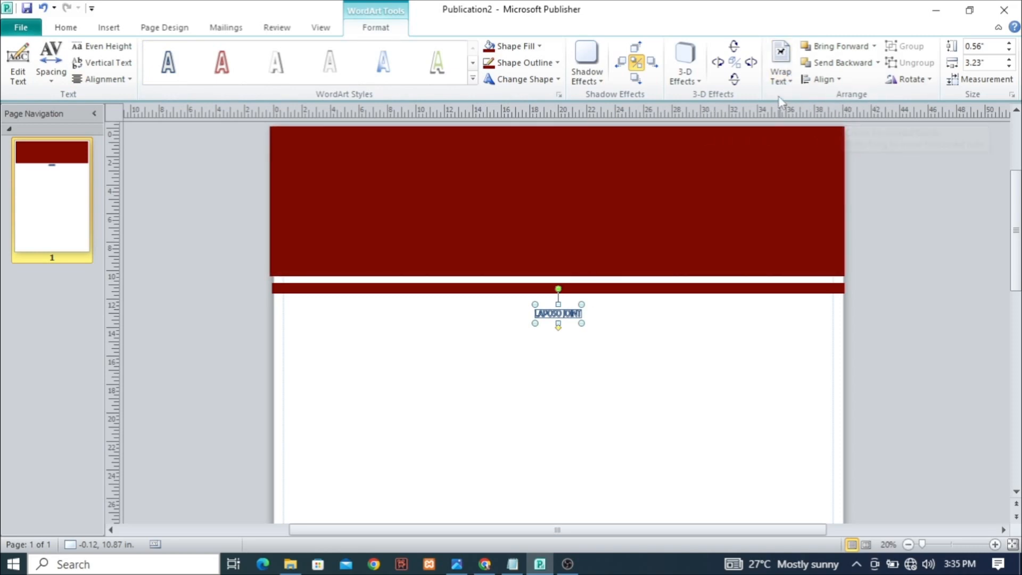
- Set the title's text wrapping to None, enlarge it to about 36.39 by 4.46 inches and place it in the upper part of the header
{"action": "left_click", "coordinate": [779, 69]}
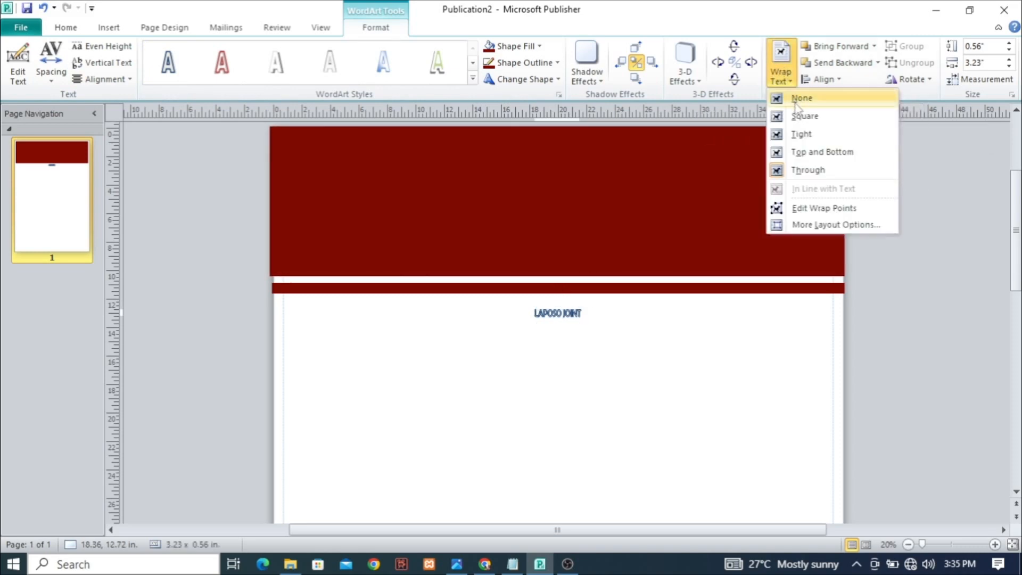
{"action": "left_click", "coordinate": [797, 99]}
{"action": "left_click_drag", "start_coordinate": [583, 324], "coordinate": [805, 342]}
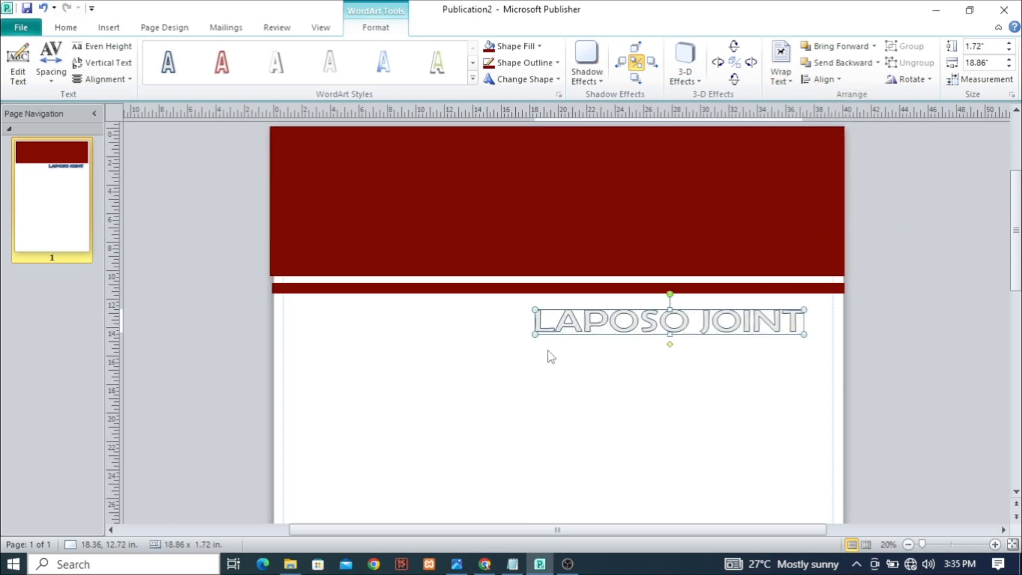
{"action": "left_click_drag", "start_coordinate": [535, 336], "coordinate": [308, 365]}
{"action": "left_click_drag", "start_coordinate": [620, 325], "coordinate": [627, 167]}
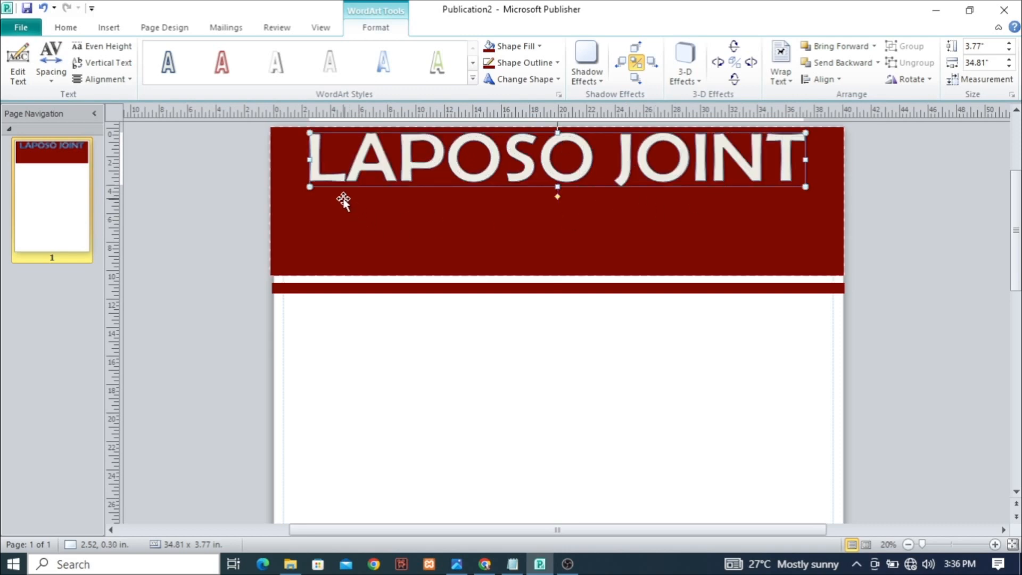
{"action": "left_click_drag", "start_coordinate": [806, 187], "coordinate": [827, 196]}
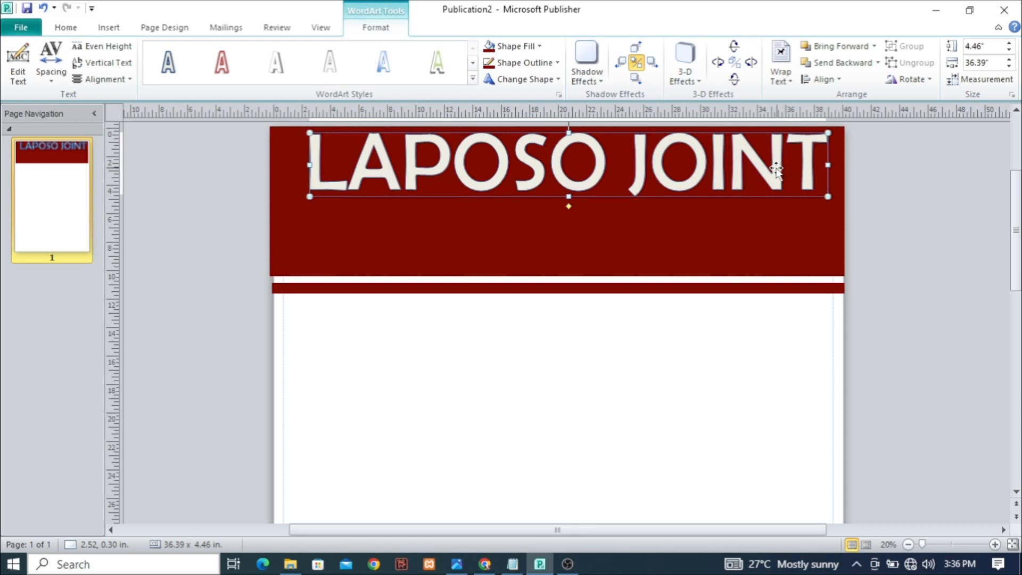
{"action": "left_click_drag", "start_coordinate": [779, 169], "coordinate": [756, 168]}
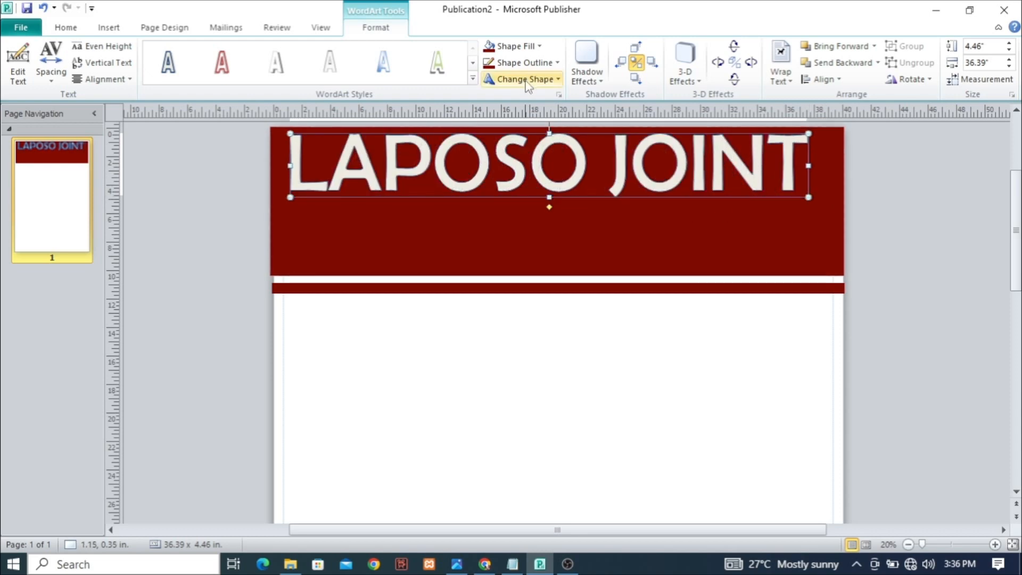
- Give the "LAPOSO JOINT" title a white fill and white outline, and enlarge it to about 37.23 by 4.56 inches
{"action": "left_click", "coordinate": [540, 49]}
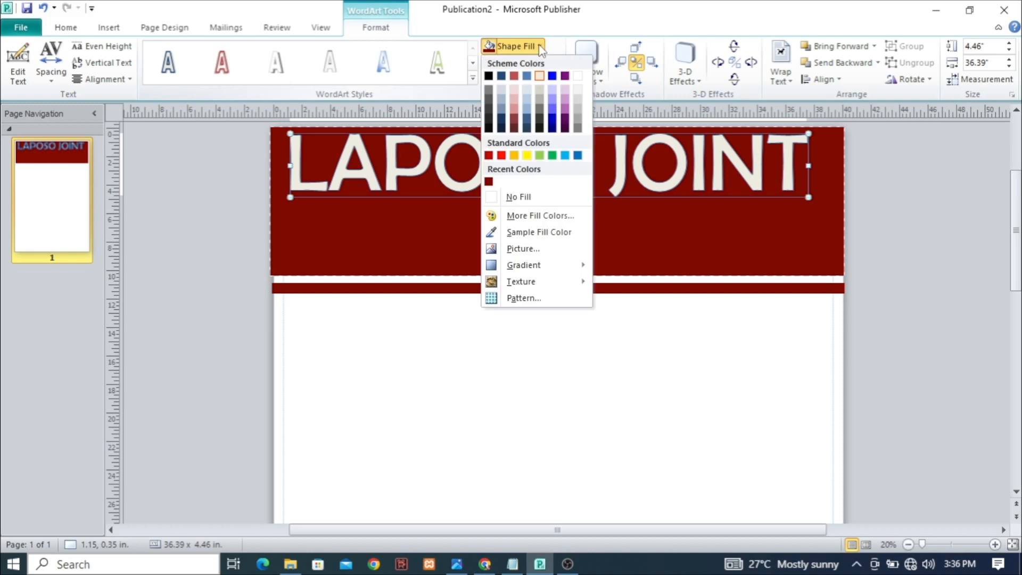
{"action": "left_click", "coordinate": [580, 77]}
{"action": "left_click", "coordinate": [557, 64]}
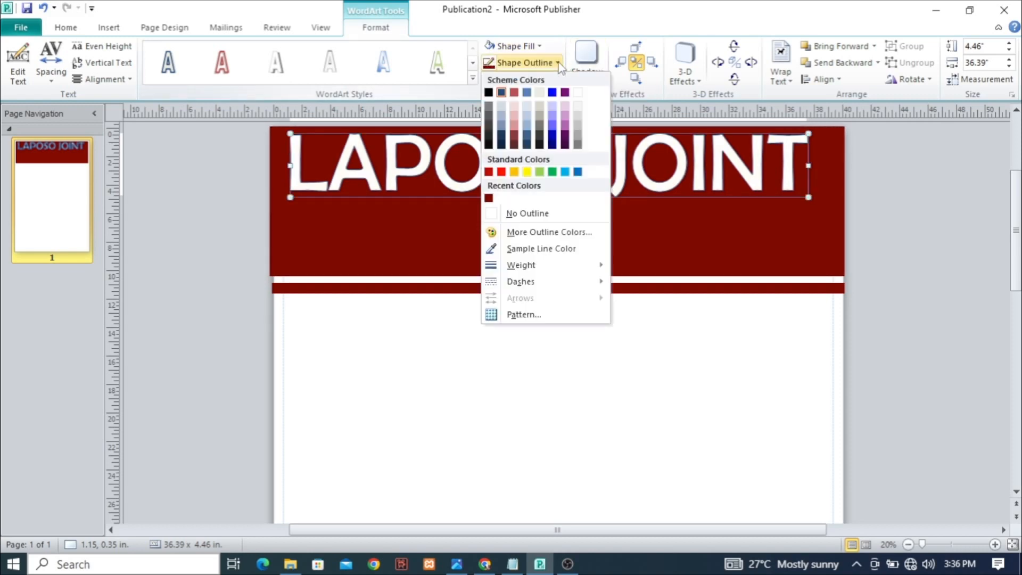
{"action": "left_click", "coordinate": [579, 93]}
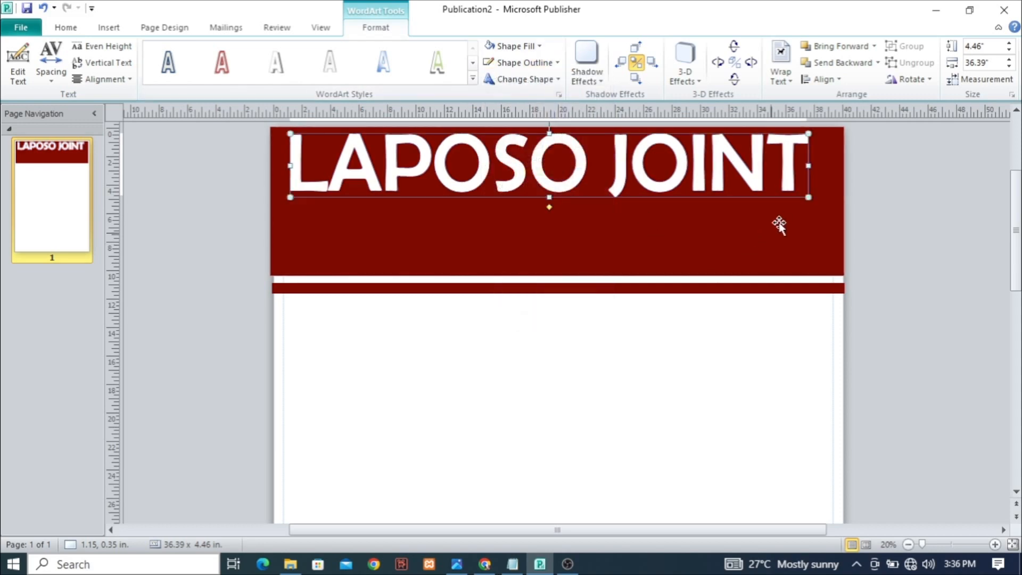
{"action": "left_click_drag", "start_coordinate": [808, 204], "coordinate": [820, 200]}
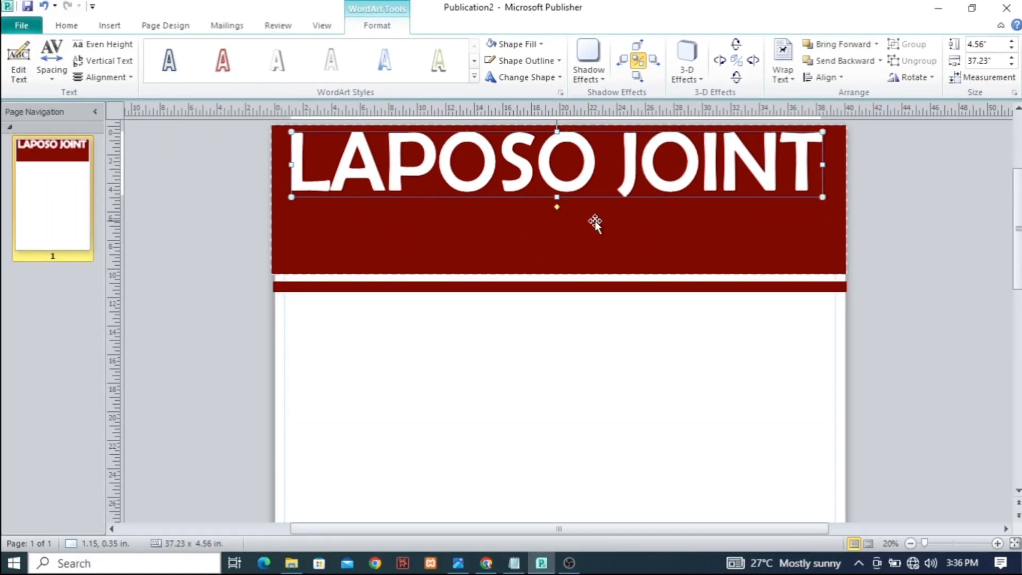
- Copy the line "Foods and drinks" from the notes in Notepad and return to the flyer in Publisher
{"action": "left_click", "coordinate": [513, 562]}
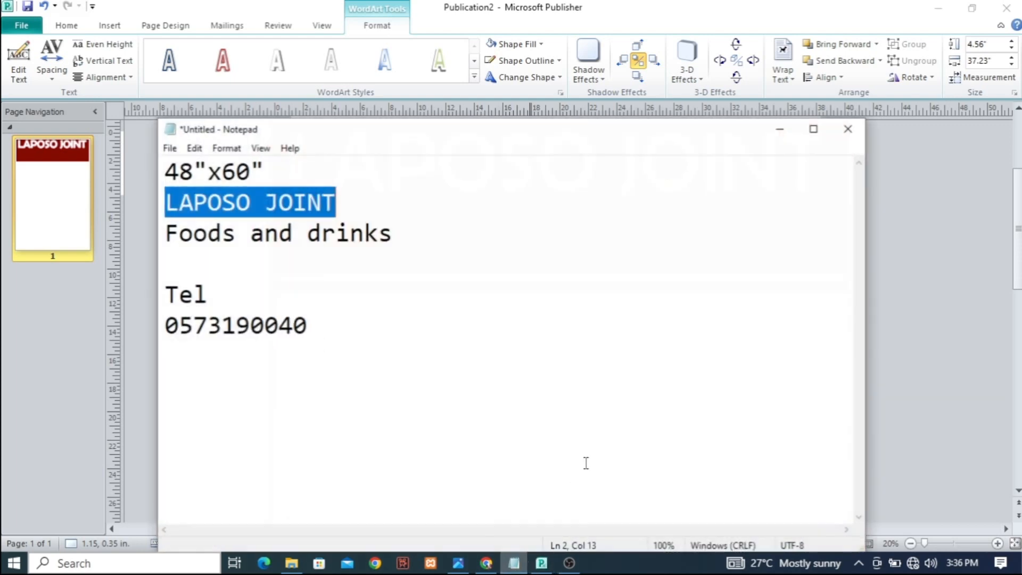
{"action": "left_click_drag", "start_coordinate": [222, 234], "coordinate": [156, 234]}
{"action": "key", "text": "ctrl+c"}
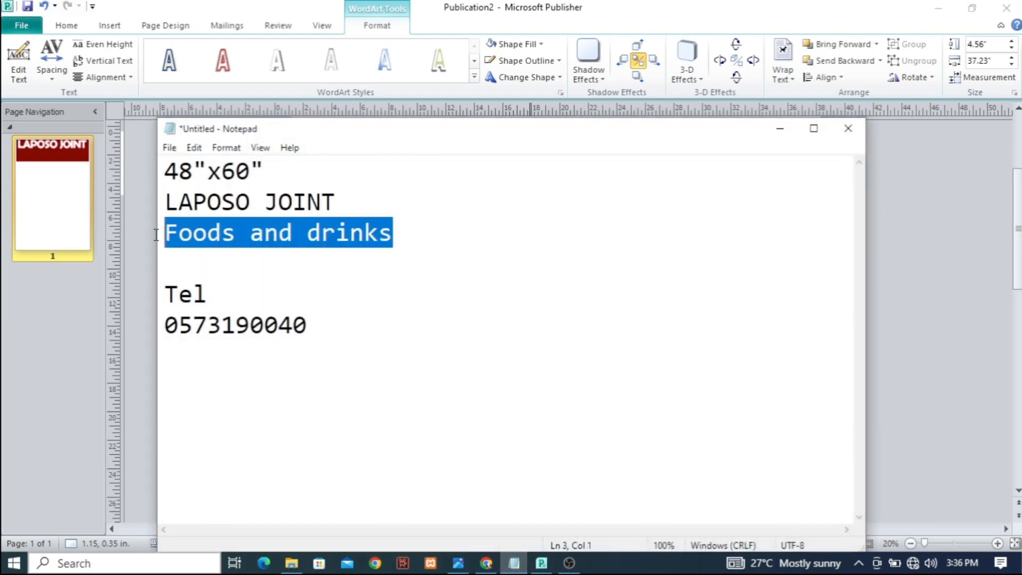
{"action": "left_click", "coordinate": [879, 221]}
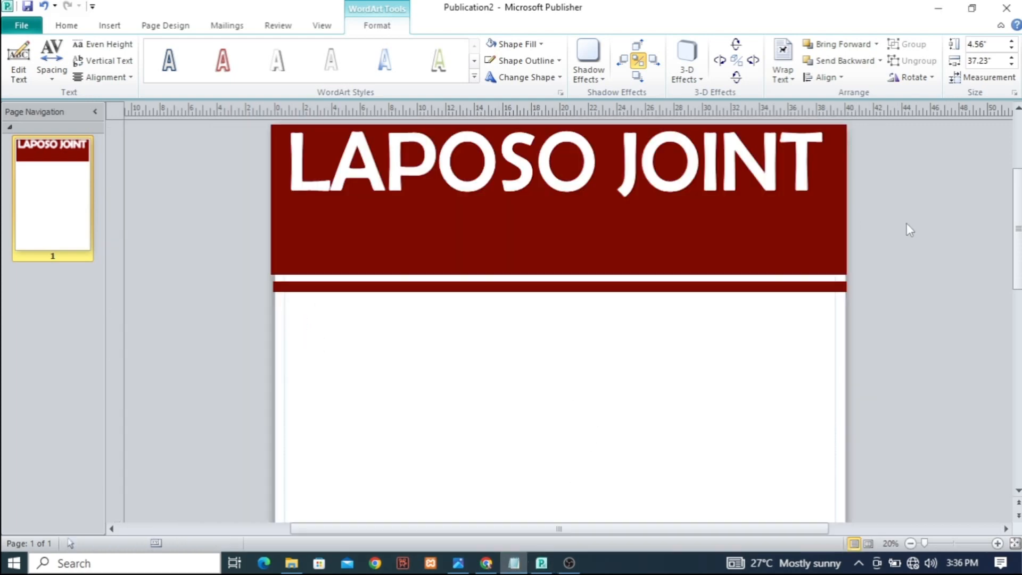
- Start a second WordArt in the first plain style and replace its placeholder text with the copied "Foods and drinks"
{"action": "left_click", "coordinate": [109, 27]}
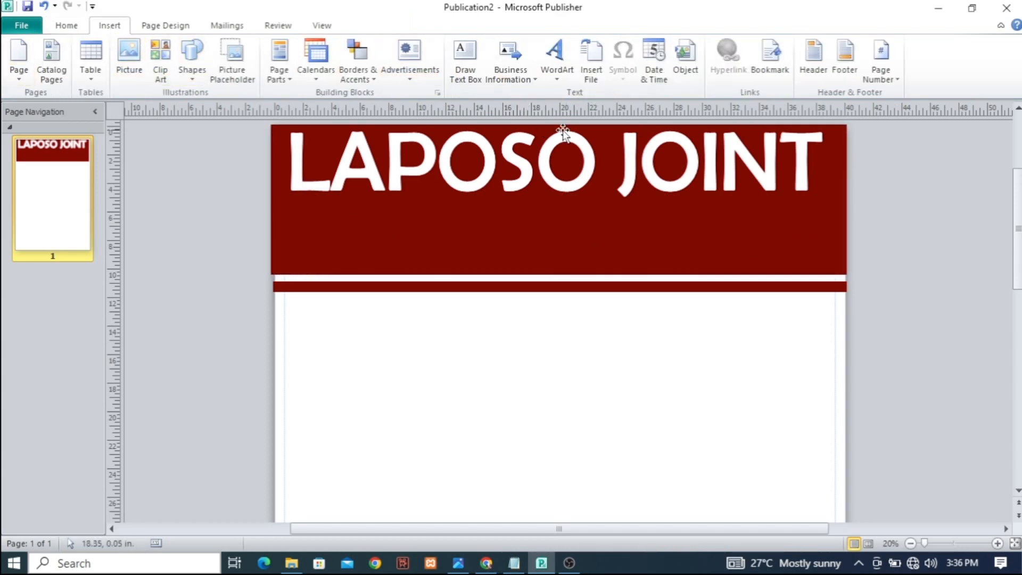
{"action": "left_click", "coordinate": [560, 56]}
{"action": "left_click", "coordinate": [563, 121]}
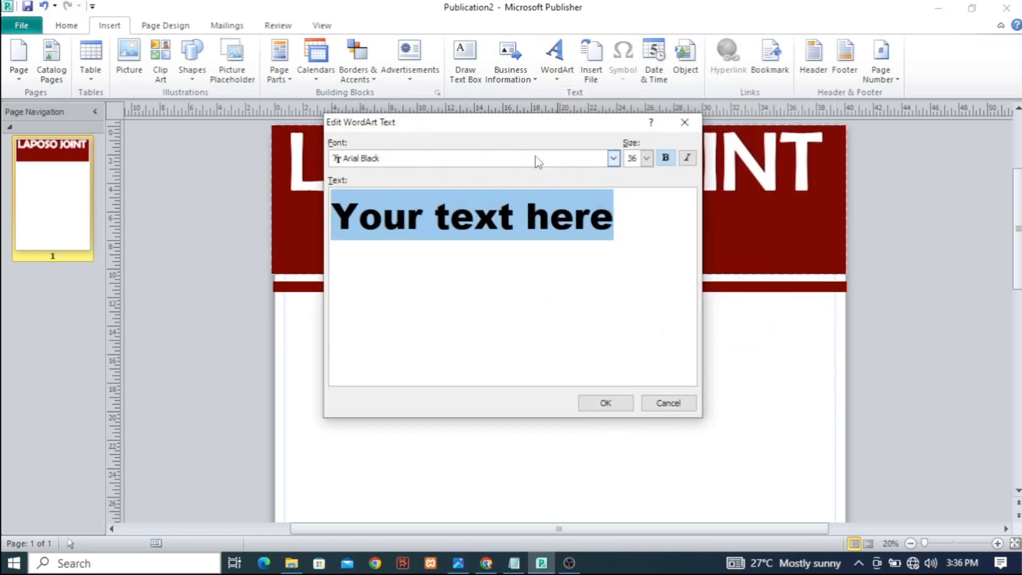
{"action": "key", "text": "ctrl+v"}
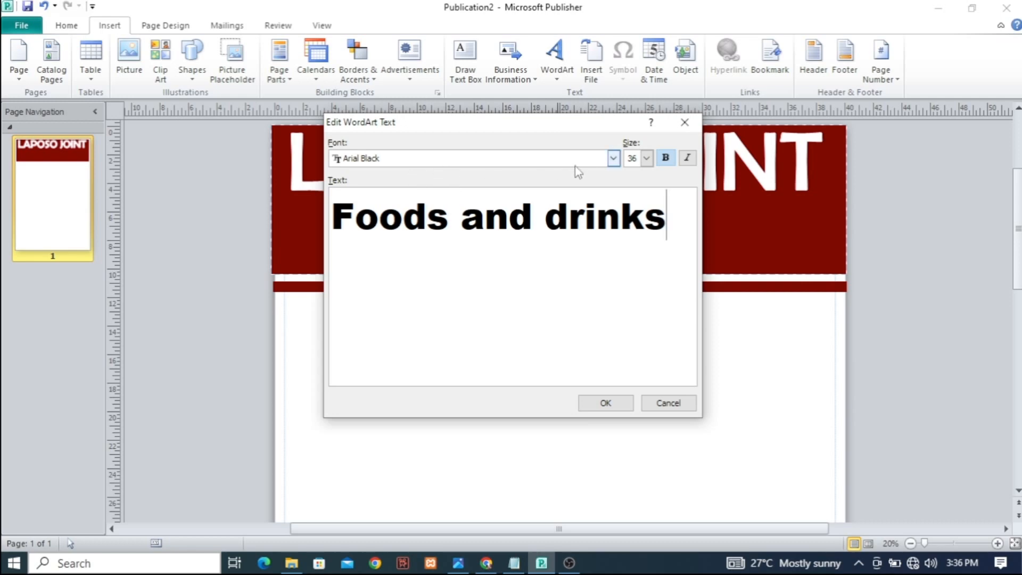
- Set the font of the "Foods and drinks" WordArt to Times New Roman and add it to the page
{"action": "left_click", "coordinate": [613, 158]}
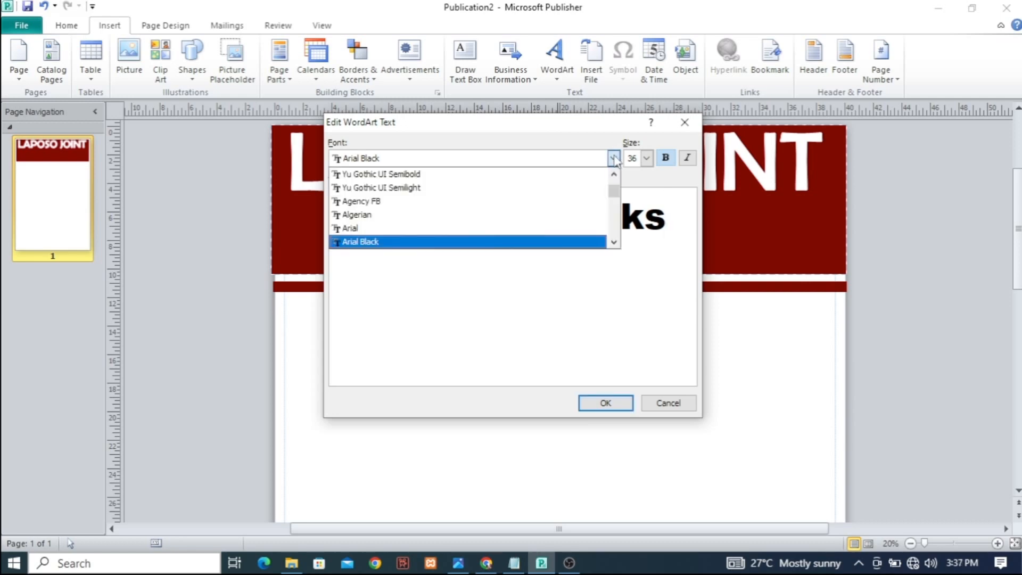
{"action": "key", "text": "Down"}
{"action": "key", "text": "Down"}
{"action": "key", "text": "Down"}
{"action": "key", "text": "Down"}
{"action": "key", "text": "Down"}
{"action": "key", "text": "Down"}
{"action": "key", "text": "Down"}
{"action": "key", "text": "Down"}
{"action": "key", "text": "Down"}
{"action": "key", "text": "Down"}
{"action": "key", "text": "Down"}
{"action": "key", "text": "Down"}
{"action": "key", "text": "Down"}
{"action": "key", "text": "Down"}
{"action": "key", "text": "Down"}
{"action": "key", "text": "Down"}
{"action": "key", "text": "Down"}
{"action": "key", "text": "Down"}
{"action": "key", "text": "Down"}
{"action": "key", "text": "Down"}
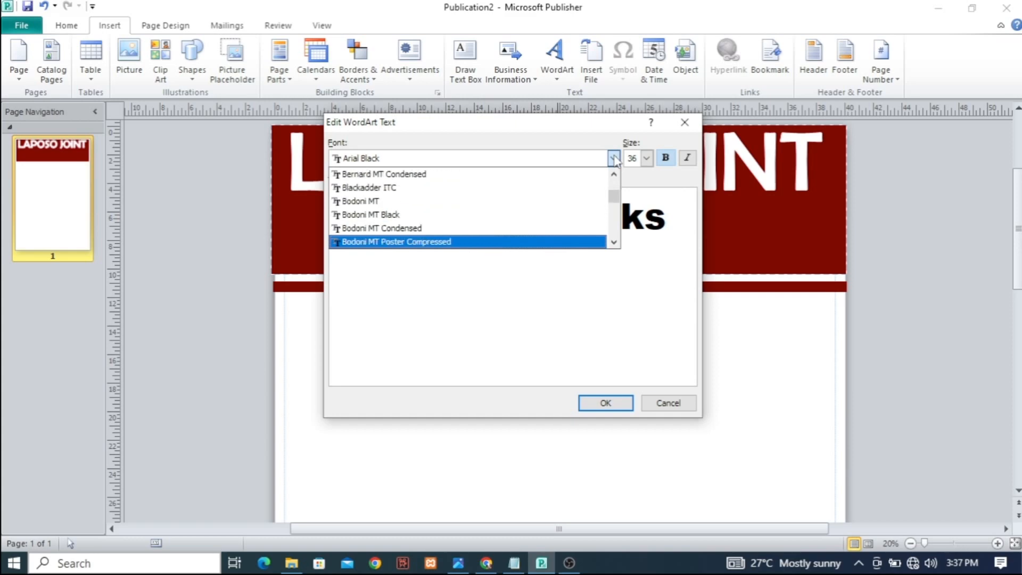
{"action": "key", "text": "Down"}
{"action": "key", "text": "Down"}
{"action": "key", "text": "Down"}
{"action": "key", "text": "Down"}
{"action": "key", "text": "Down"}
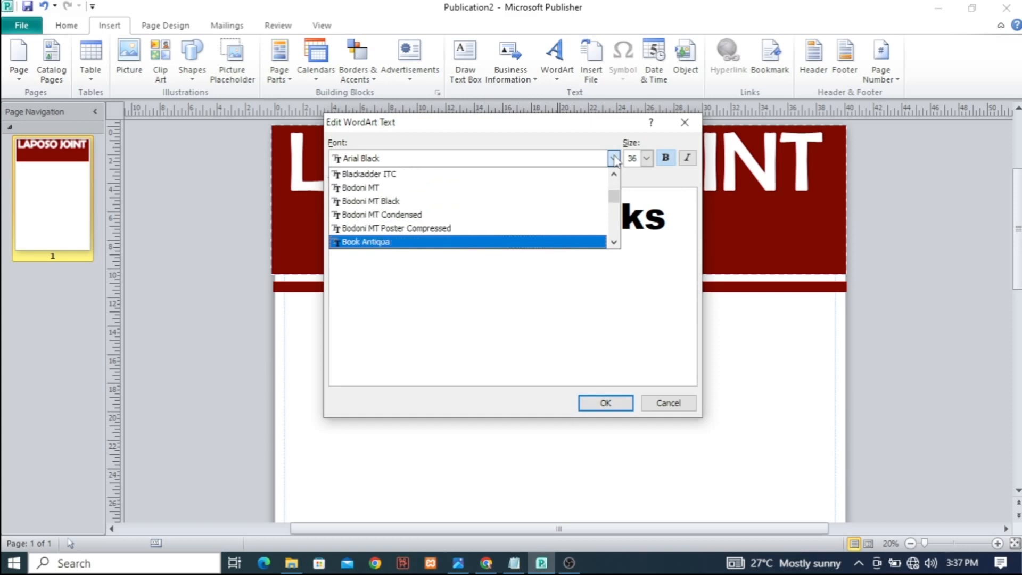
{"action": "key", "text": "t"}
{"action": "key", "text": "Up"}
{"action": "key", "text": "Up"}
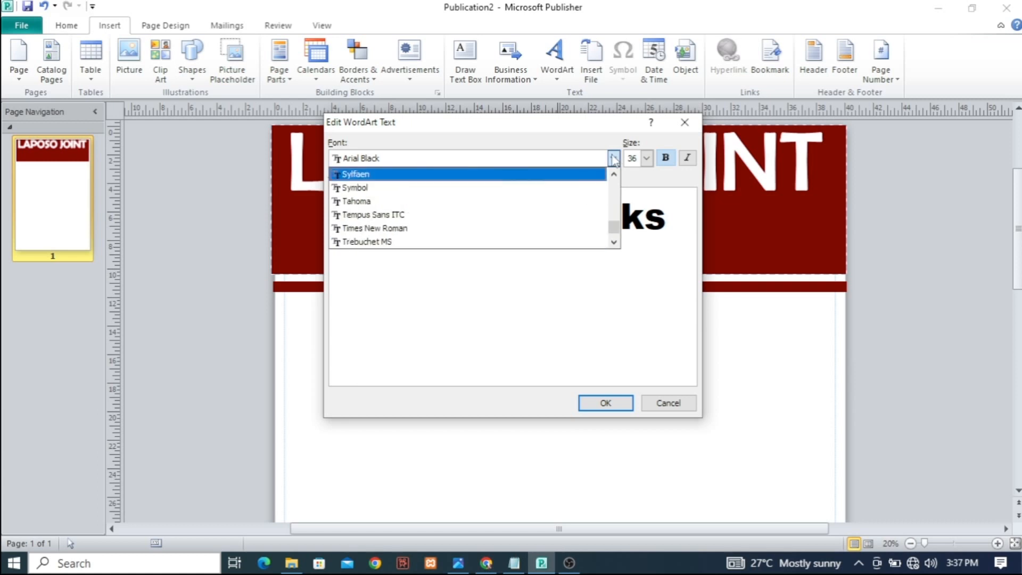
{"action": "key", "text": "Down"}
{"action": "key", "text": "Down"}
{"action": "key", "text": "Down"}
{"action": "key", "text": "Down"}
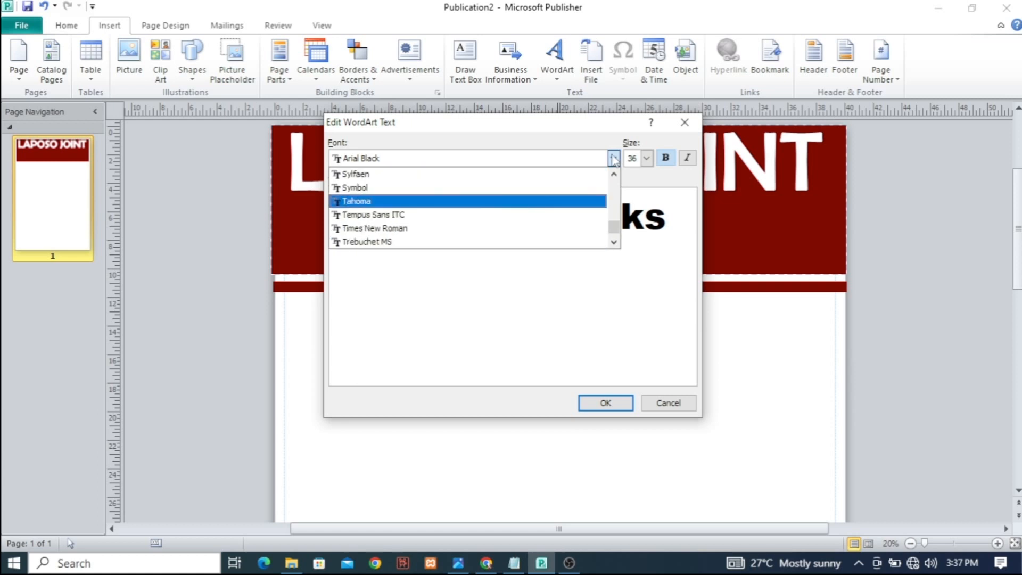
{"action": "left_click", "coordinate": [401, 229]}
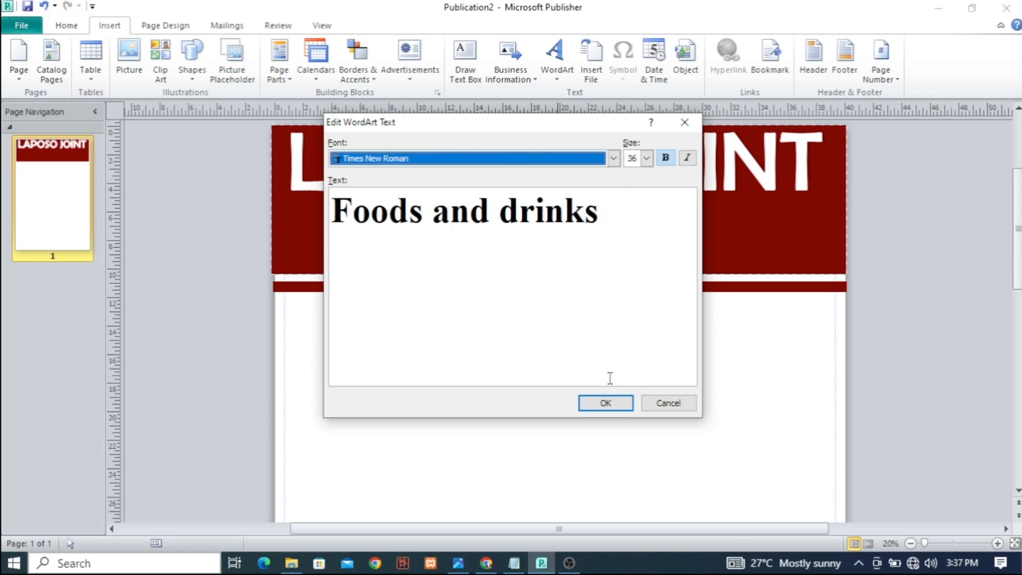
{"action": "left_click", "coordinate": [605, 403]}
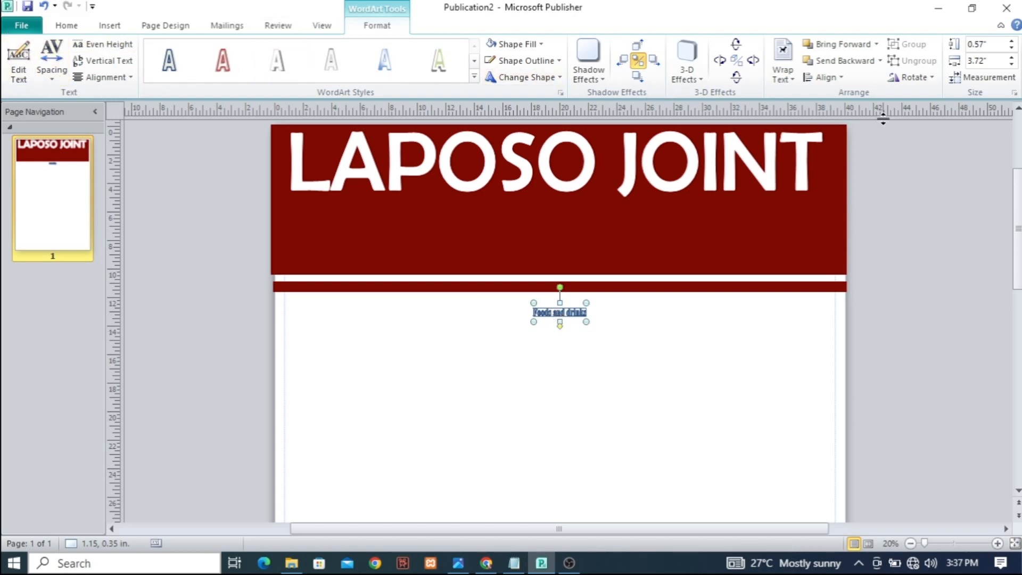
- Set the "Foods and drinks" text wrapping to None, enlarge it to about 31.82 by 2.84 inches and move it beneath the business name
{"action": "left_click", "coordinate": [784, 58]}
{"action": "left_click", "coordinate": [803, 96]}
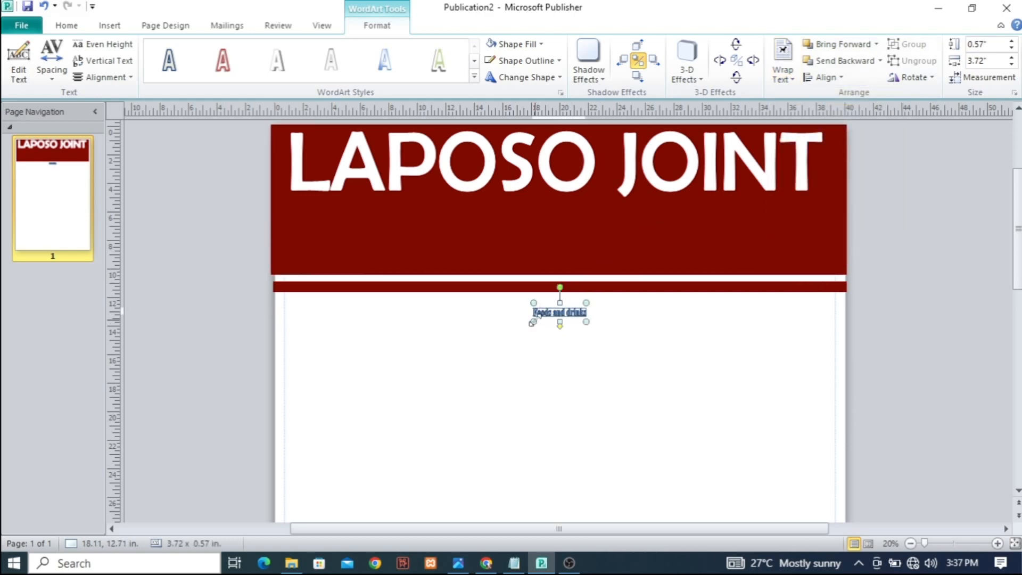
{"action": "left_click_drag", "start_coordinate": [533, 323], "coordinate": [362, 347]}
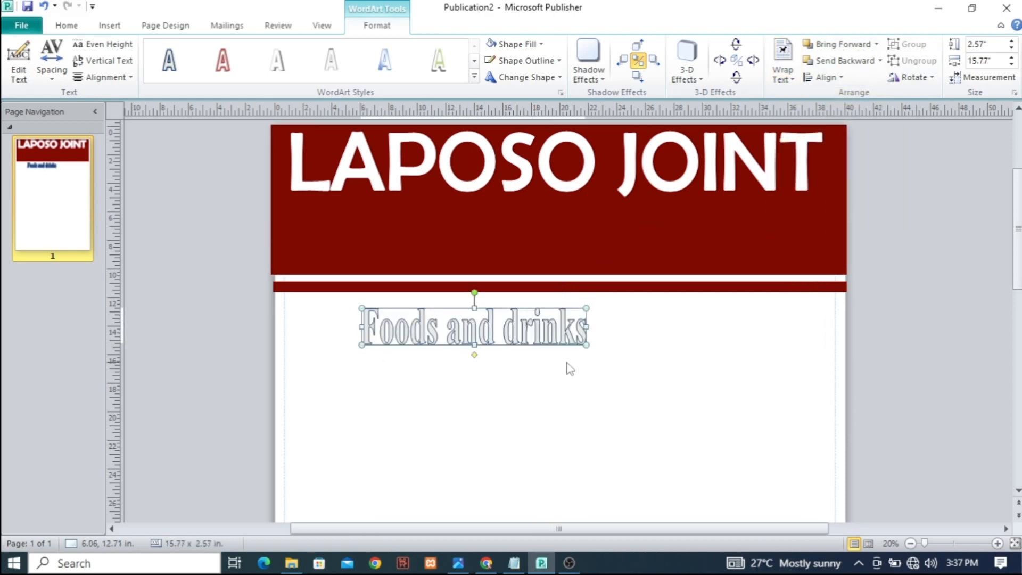
{"action": "left_click_drag", "start_coordinate": [588, 346], "coordinate": [814, 349]}
{"action": "left_click_drag", "start_coordinate": [618, 331], "coordinate": [577, 221]}
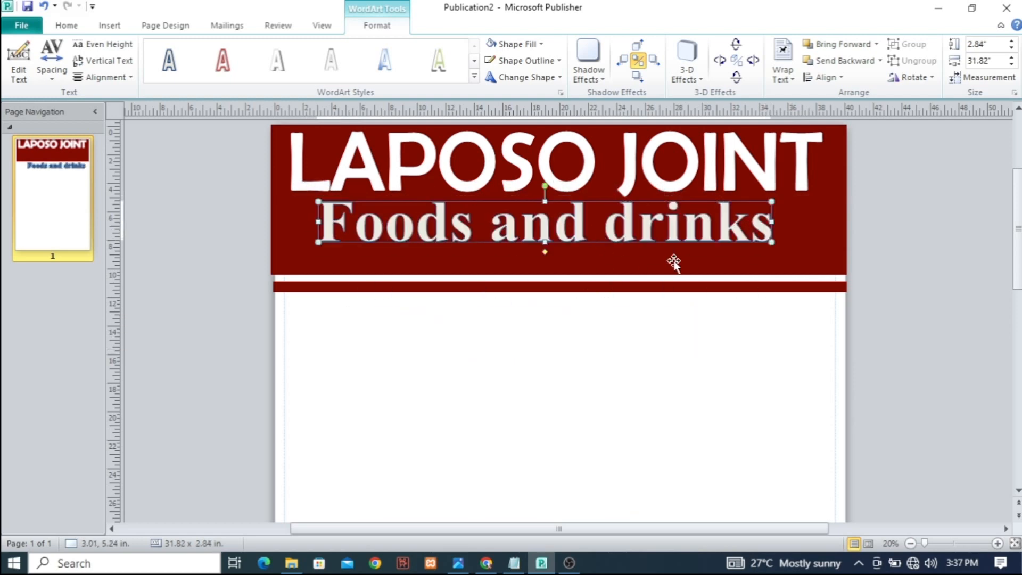
- Resize the "Foods and drinks" text to about 35.3 by 3.78 inches to fill the lower part of the header
{"action": "left_click_drag", "start_coordinate": [772, 246], "coordinate": [807, 254]}
{"action": "left_click_drag", "start_coordinate": [318, 254], "coordinate": [304, 265]}
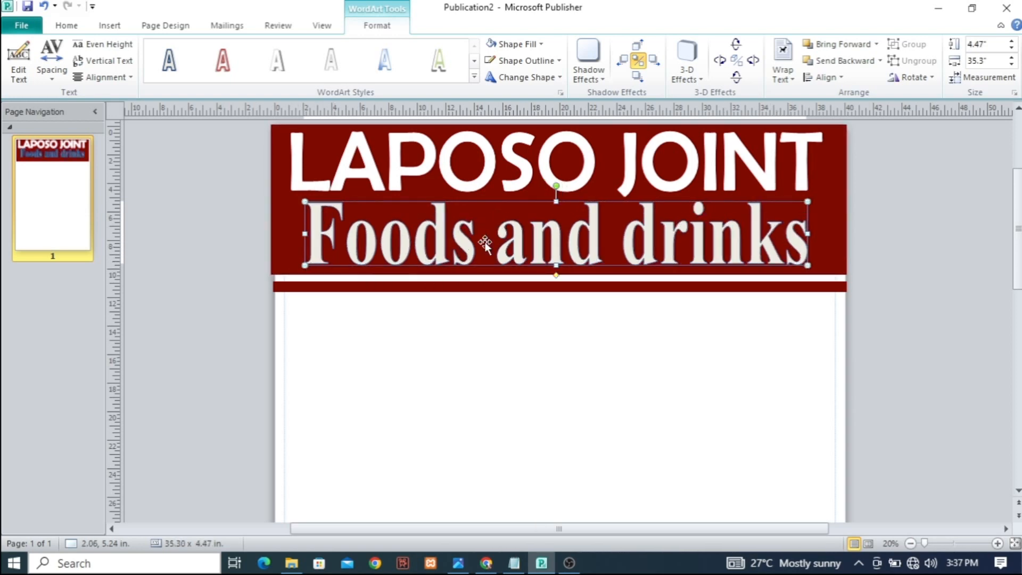
{"action": "left_click_drag", "start_coordinate": [555, 265], "coordinate": [555, 255]}
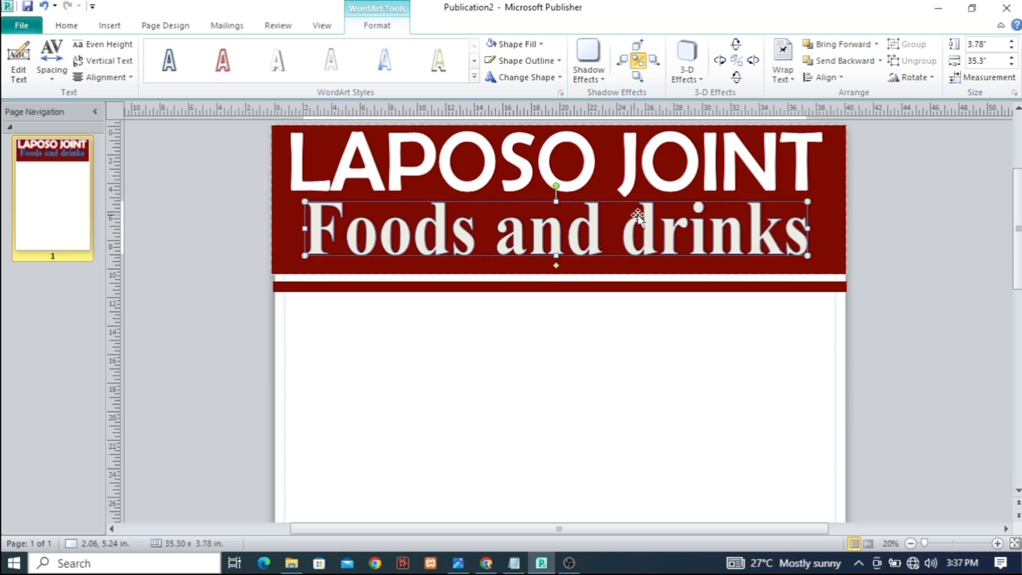
- Resize the "Foods and drinks" text to about 31.51 by 2.84 inches and shift both header texts slightly down
{"action": "left_click_drag", "start_coordinate": [304, 201], "coordinate": [328, 201]}
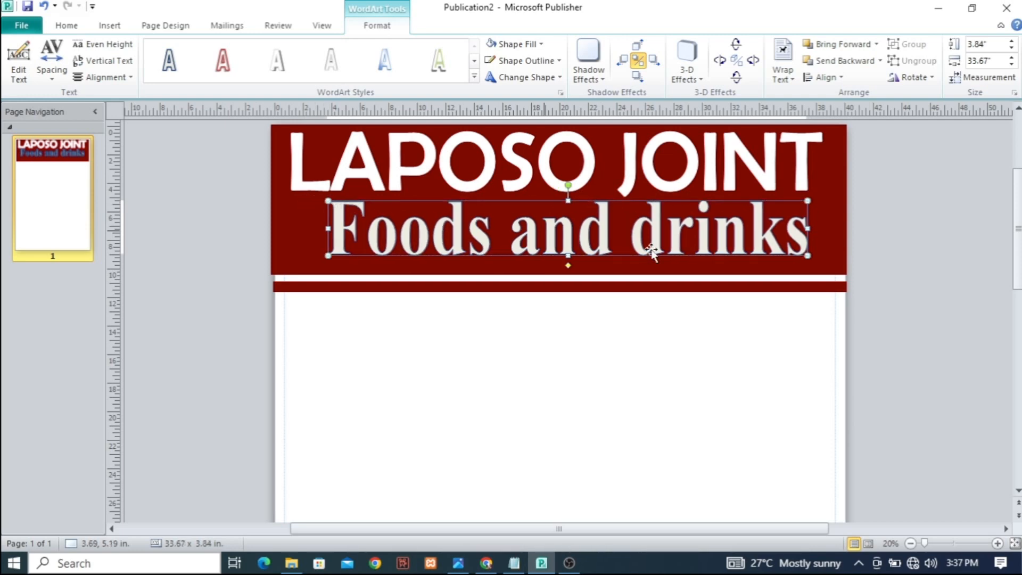
{"action": "left_click_drag", "start_coordinate": [807, 257], "coordinate": [777, 241]}
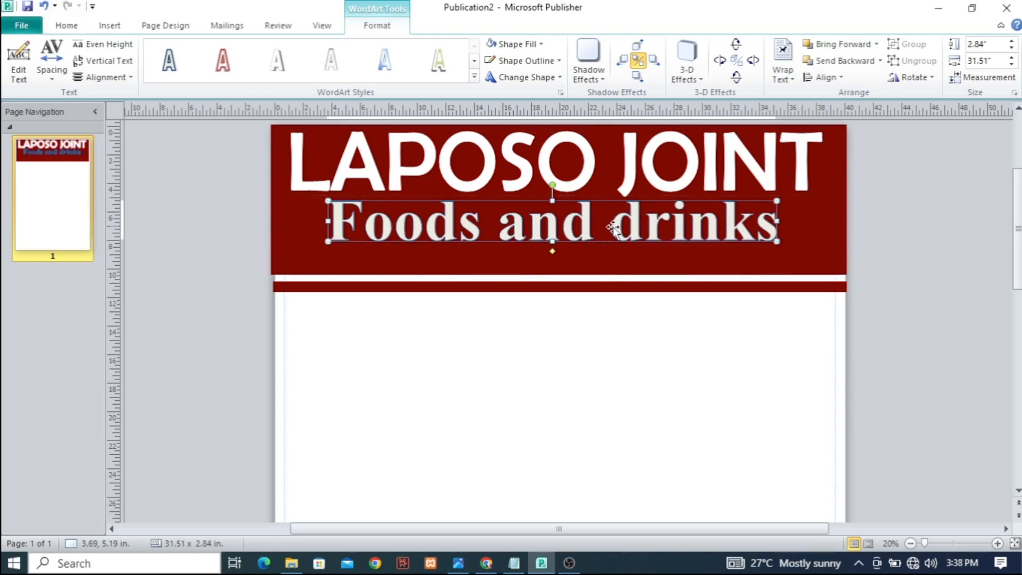
{"action": "left_click_drag", "start_coordinate": [583, 221], "coordinate": [583, 234]}
{"action": "left_click", "coordinate": [628, 163]}
{"action": "left_click_drag", "start_coordinate": [628, 162], "coordinate": [628, 165]}
- Change the fill and outline of the "Foods and drinks" text to white
{"action": "left_click", "coordinate": [678, 244]}
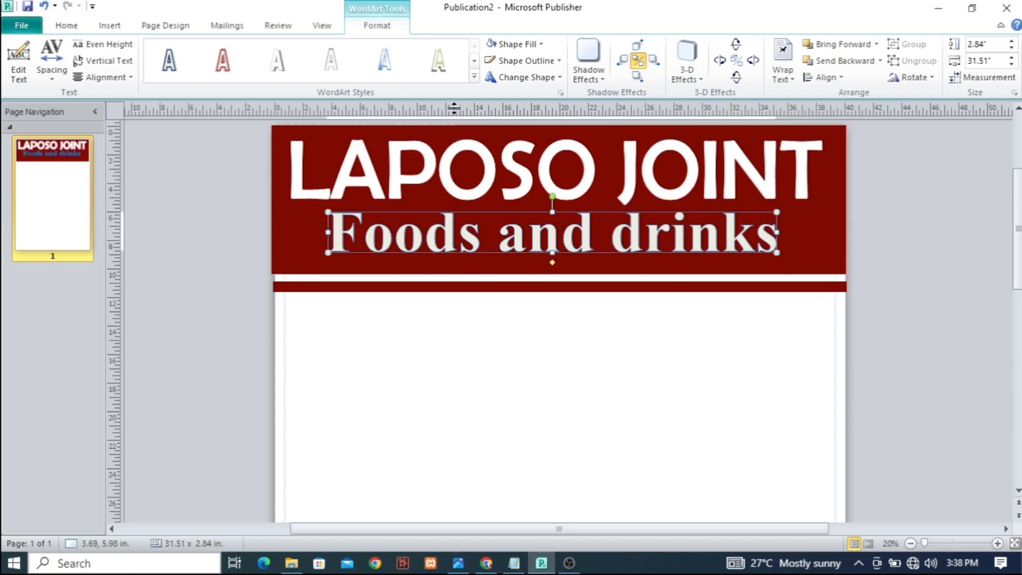
{"action": "left_click", "coordinate": [542, 44]}
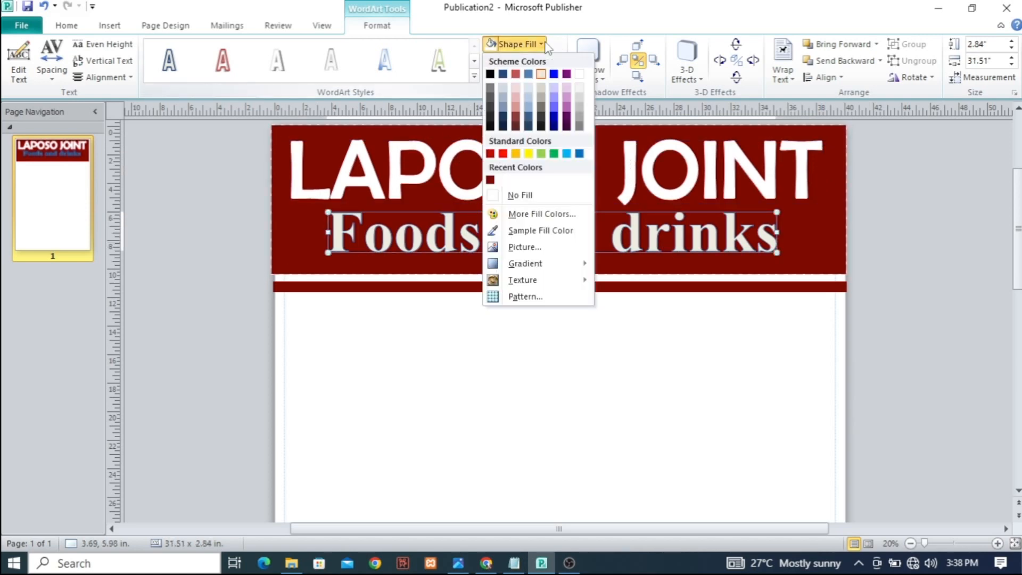
{"action": "left_click", "coordinate": [580, 74]}
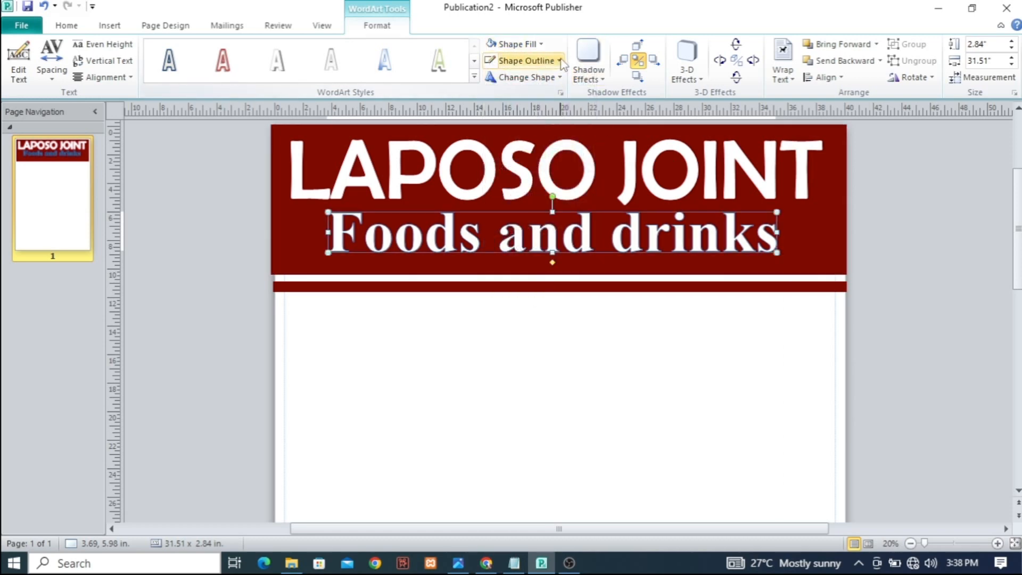
{"action": "left_click", "coordinate": [559, 61]}
{"action": "left_click", "coordinate": [579, 91]}
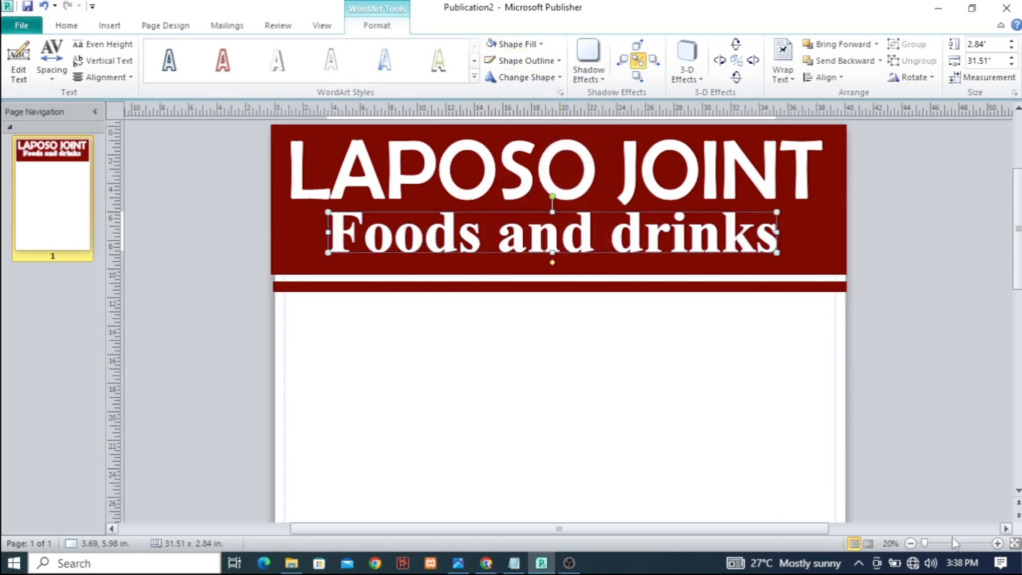
- Compare the page at 10% zoom with the laposo.jpg reference image
{"action": "left_click", "coordinate": [910, 544]}
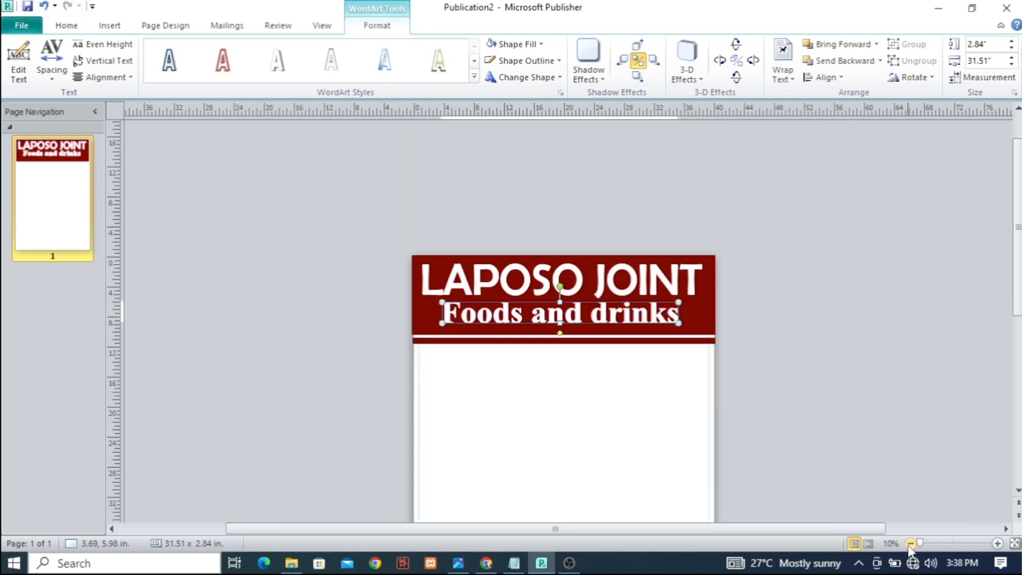
{"action": "left_click_drag", "start_coordinate": [1018, 240], "coordinate": [1017, 293]}
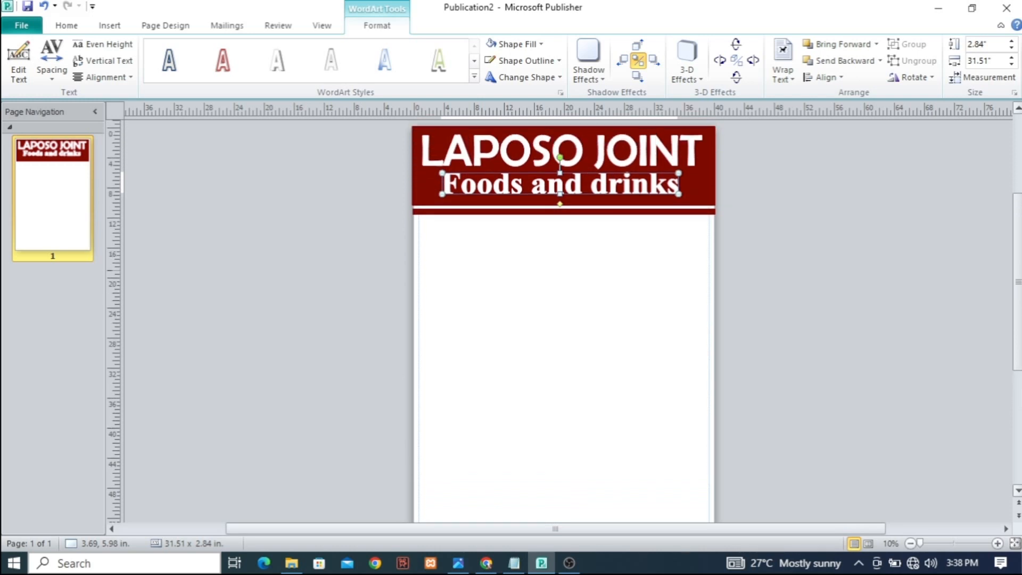
{"action": "left_click", "coordinate": [851, 306]}
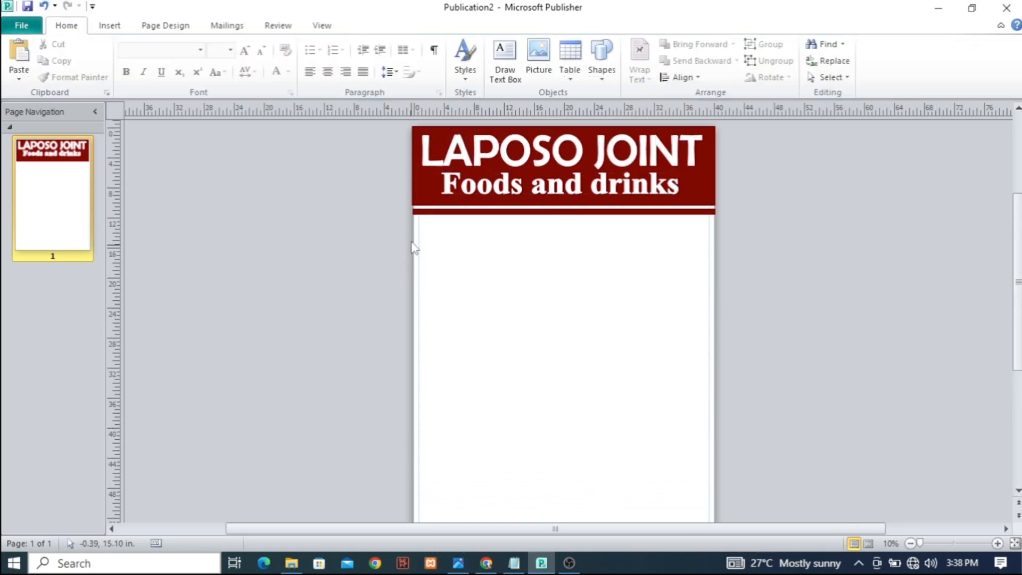
{"action": "left_click", "coordinate": [459, 563]}
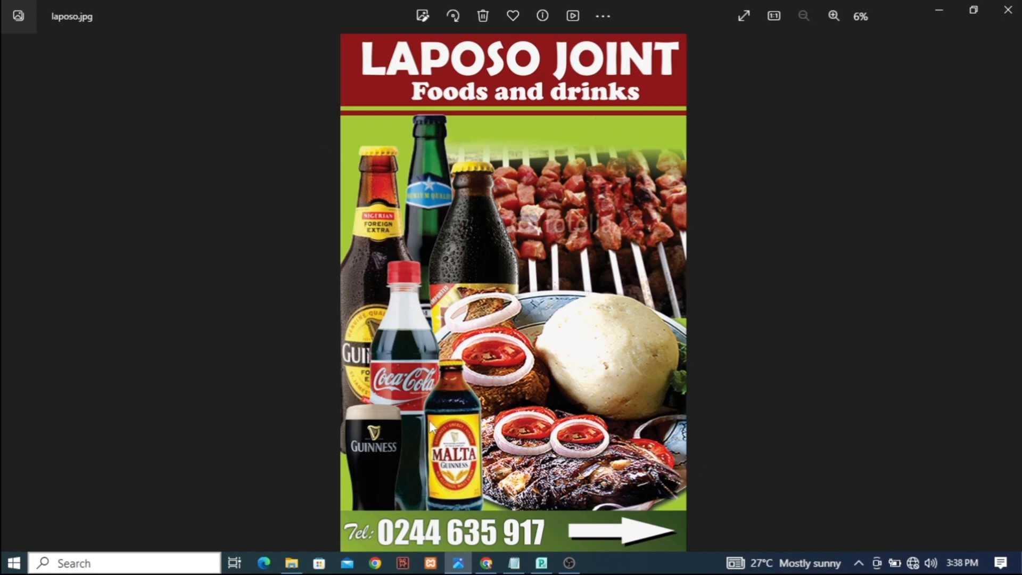
{"action": "left_click", "coordinate": [939, 10]}
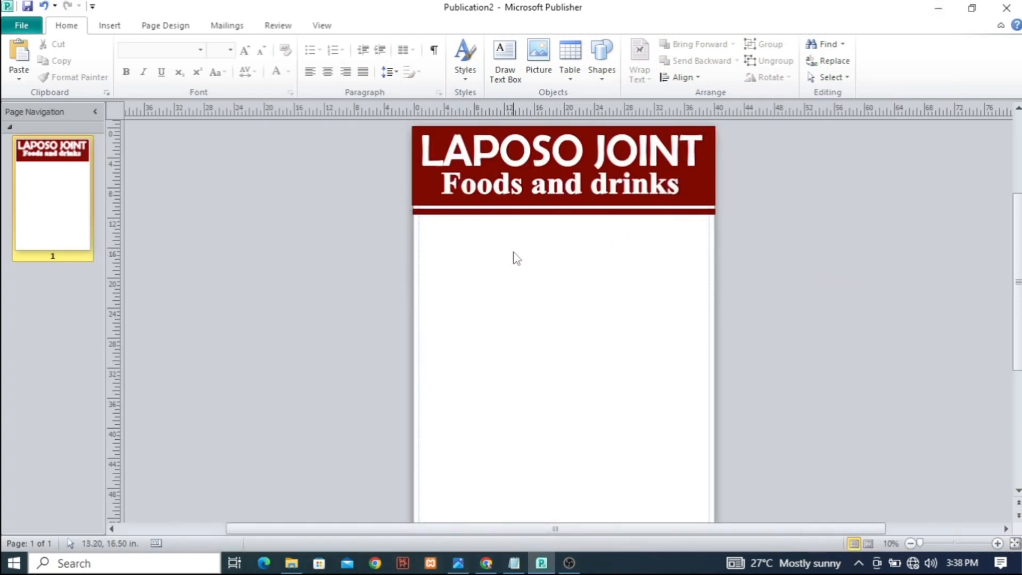
- Draw a rectangle of about 40.3 by 60.3 inches covering the whole page
{"action": "left_click", "coordinate": [109, 26]}
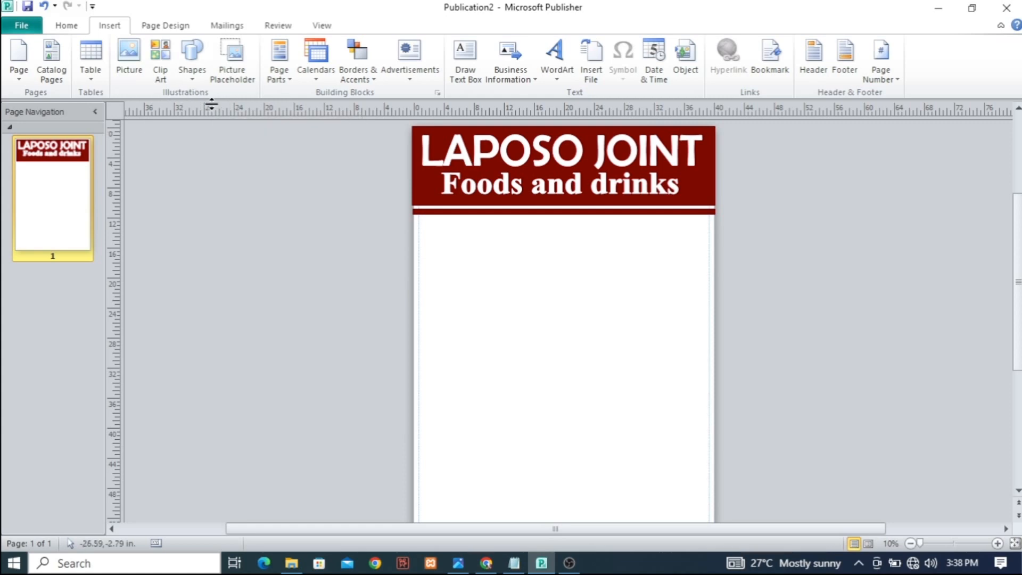
{"action": "left_click", "coordinate": [191, 85]}
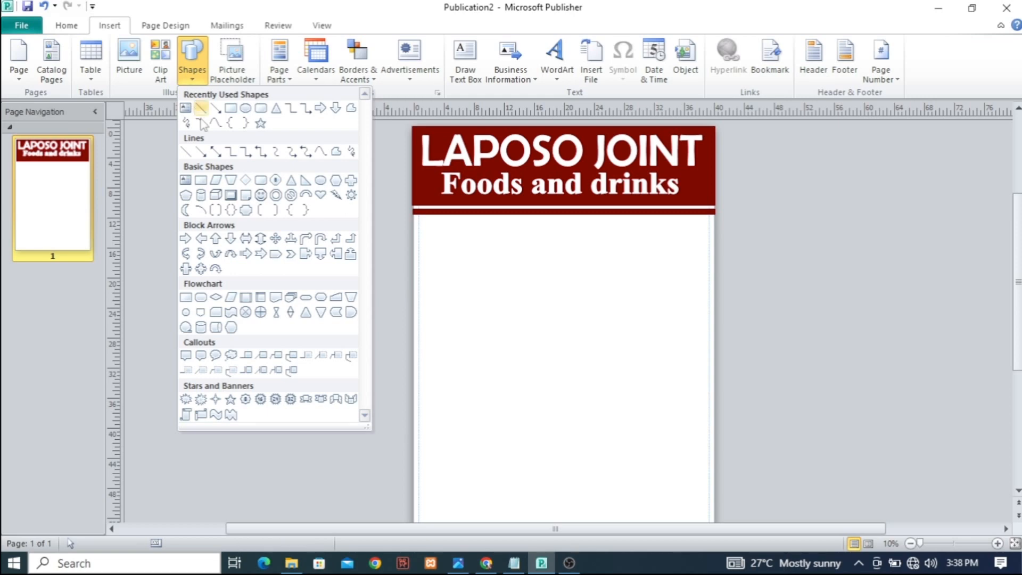
{"action": "left_click", "coordinate": [231, 108]}
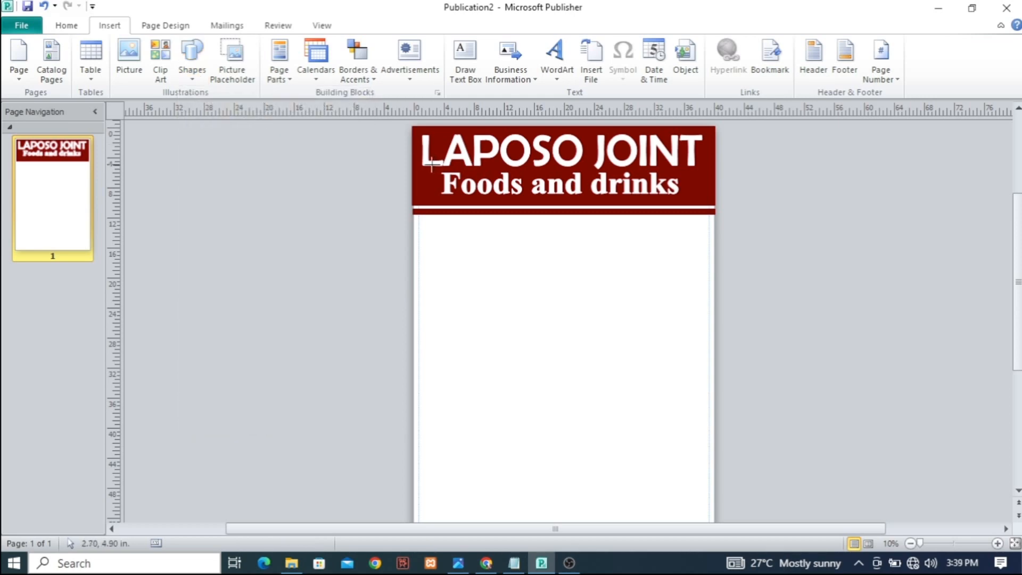
{"action": "mouse_move", "coordinate": [415, 124]}
{"action": "left_mouse_down"}
{"action": "mouse_move", "coordinate": [708, 333]}
{"action": "mouse_move", "coordinate": [721, 527]}
{"action": "mouse_move", "coordinate": [716, 411]}
{"action": "left_mouse_up"}
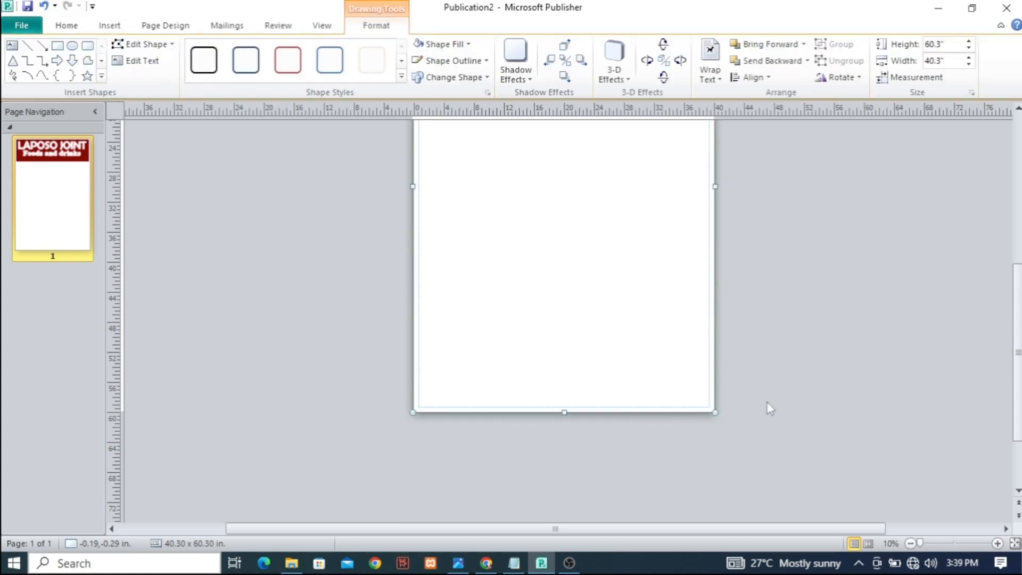
- Fill the page-sized rectangle with a bright green from the standard colors and give its outline the same green
{"action": "left_click_drag", "start_coordinate": [1016, 347], "coordinate": [1017, 278]}
{"action": "left_click", "coordinate": [467, 46]}
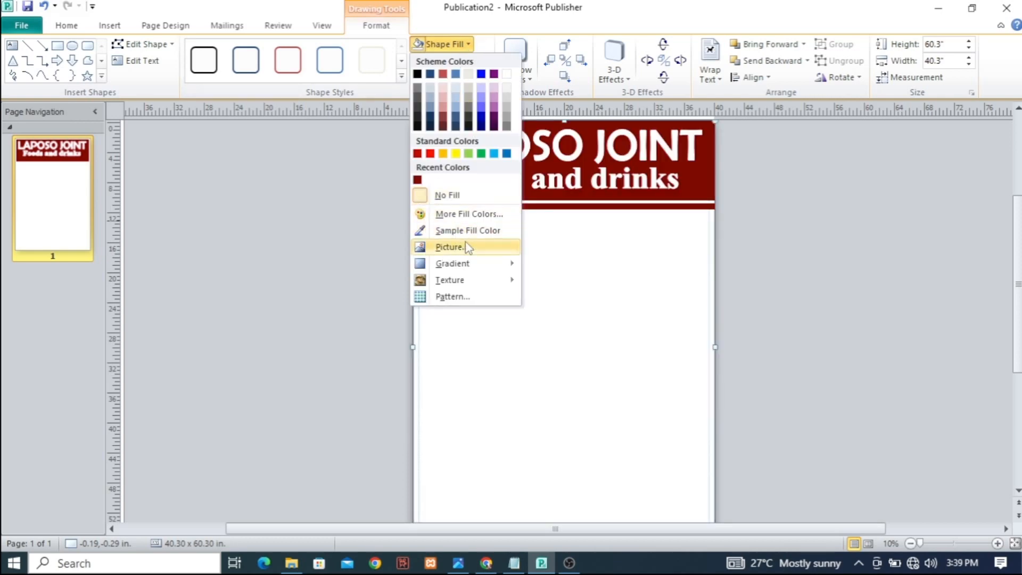
{"action": "left_click", "coordinate": [465, 218]}
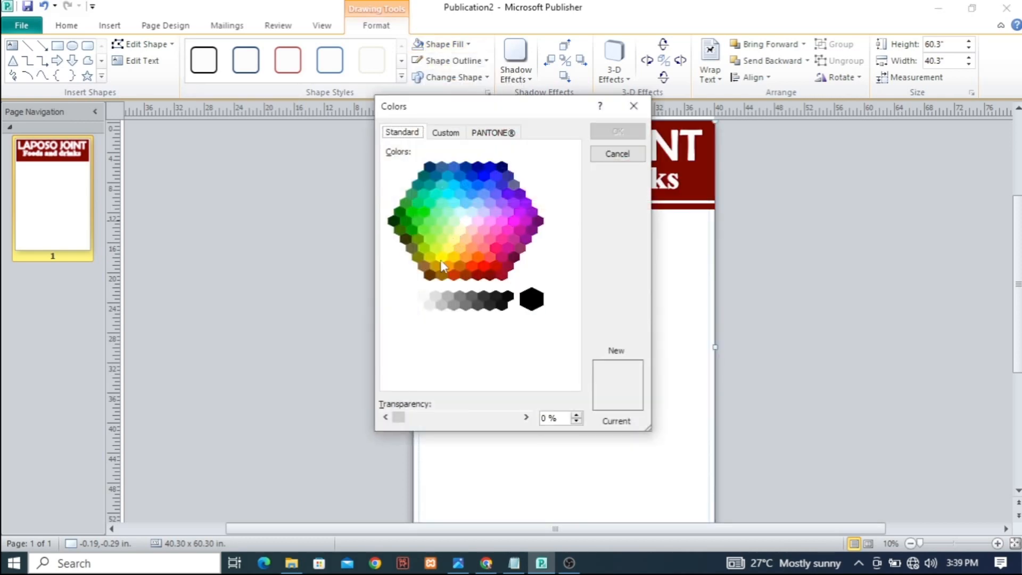
{"action": "left_click", "coordinate": [424, 212]}
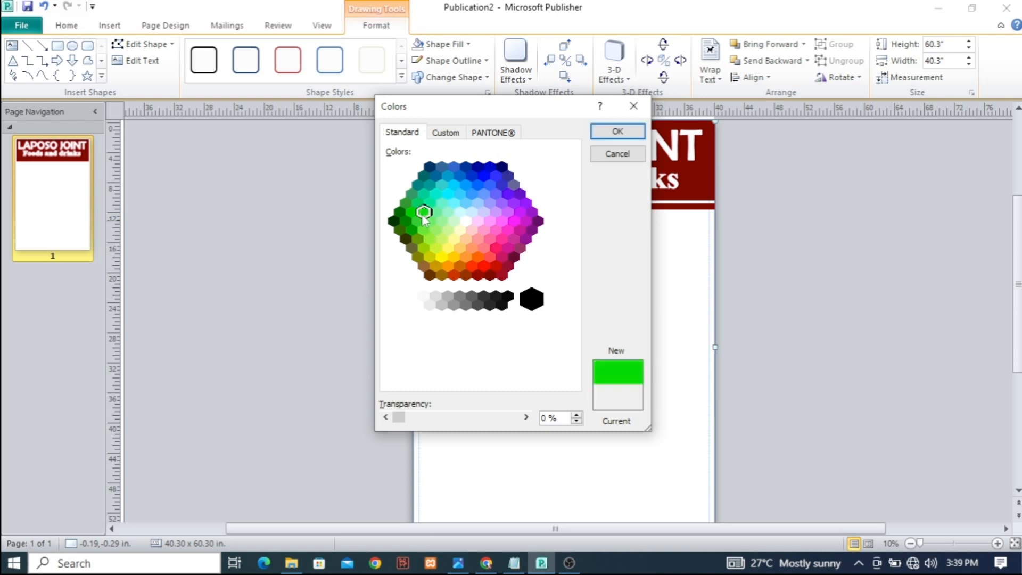
{"action": "left_click", "coordinate": [418, 220]}
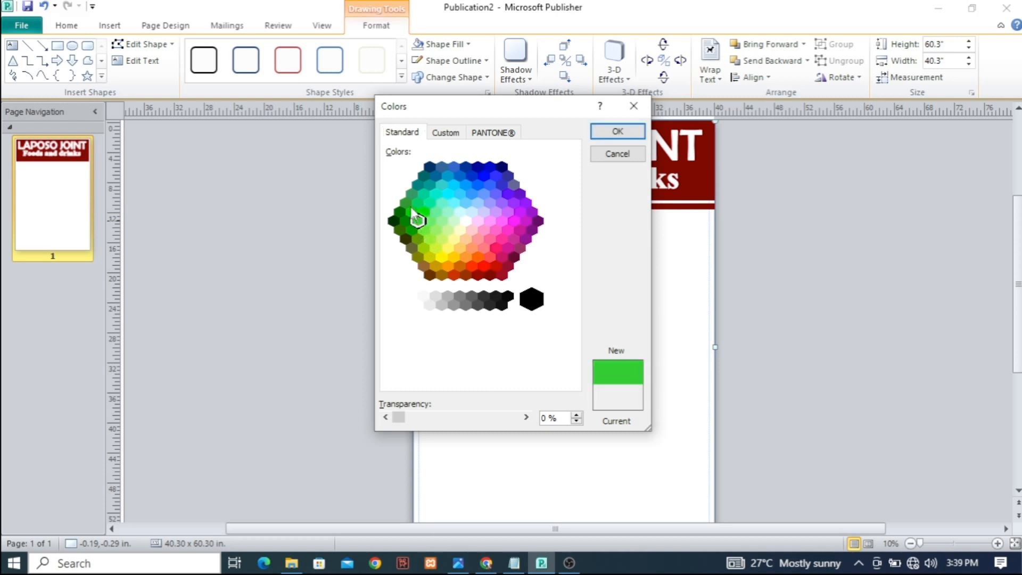
{"action": "left_click", "coordinate": [406, 205]}
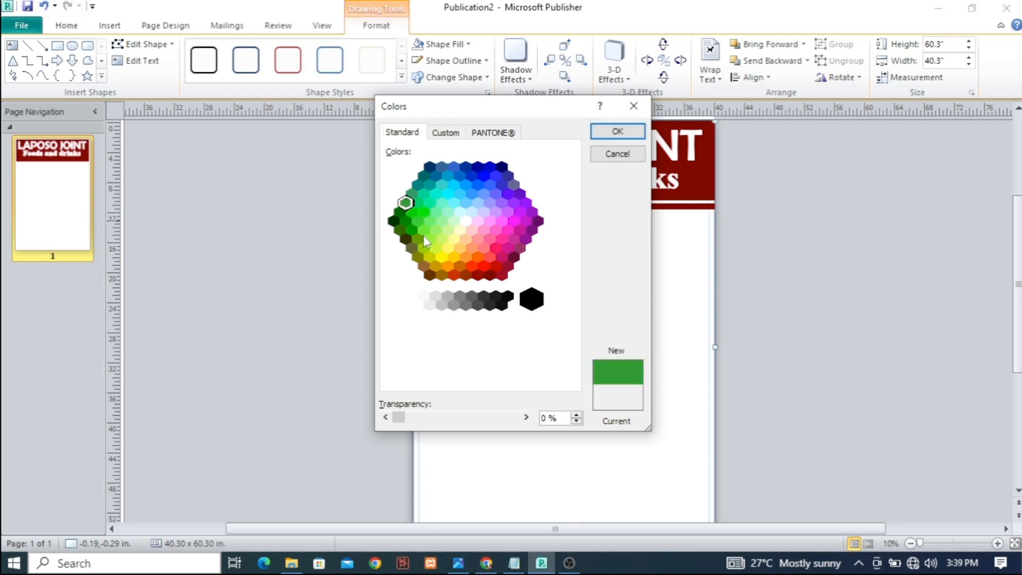
{"action": "left_click", "coordinate": [418, 221]}
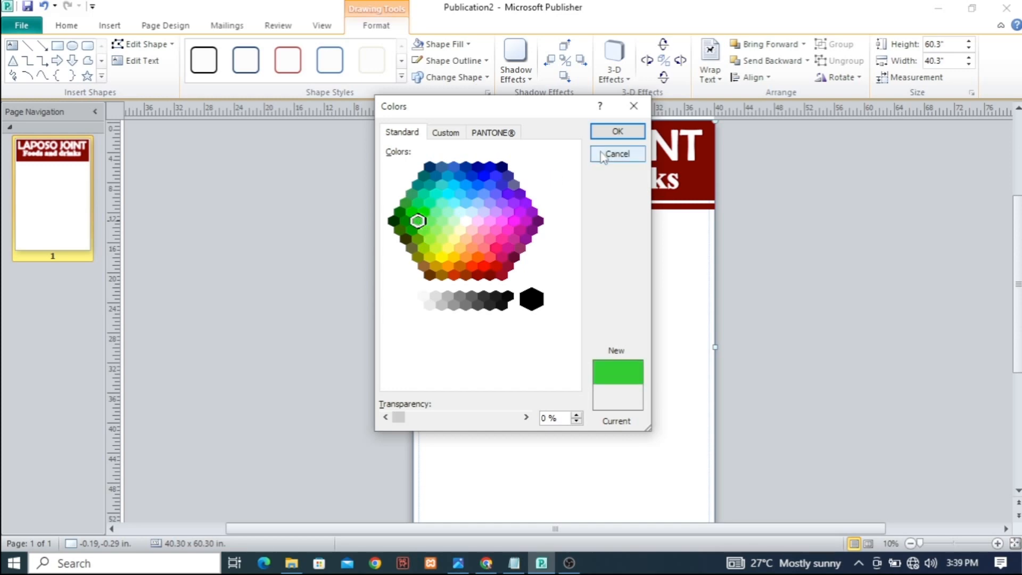
{"action": "left_click", "coordinate": [615, 131]}
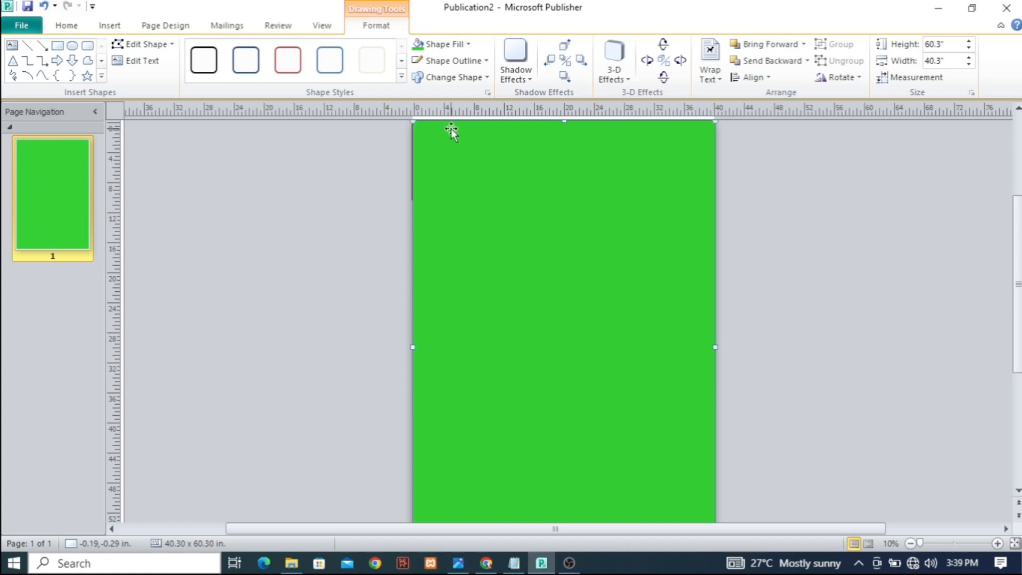
{"action": "left_click", "coordinate": [453, 61]}
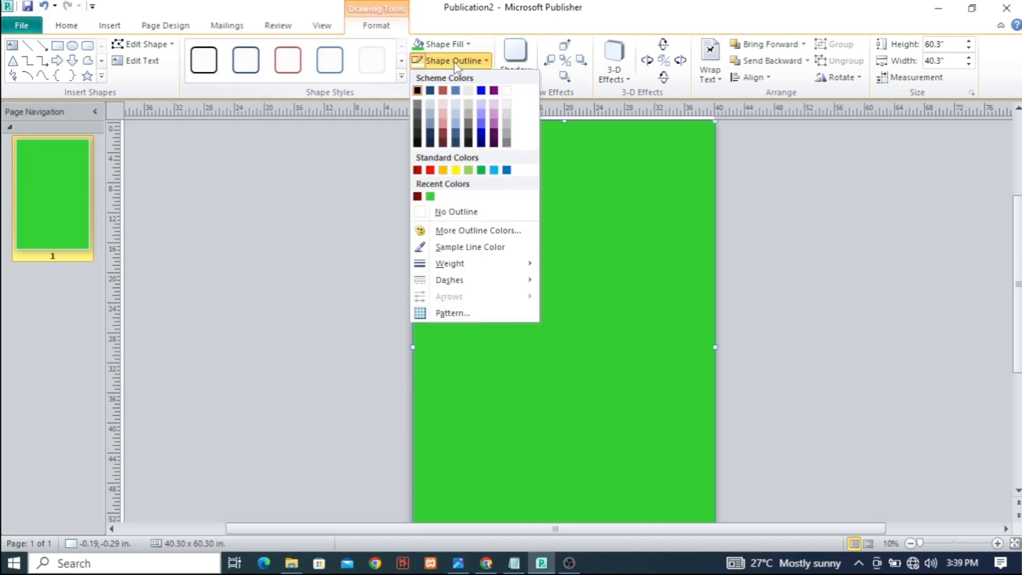
{"action": "left_click", "coordinate": [429, 197]}
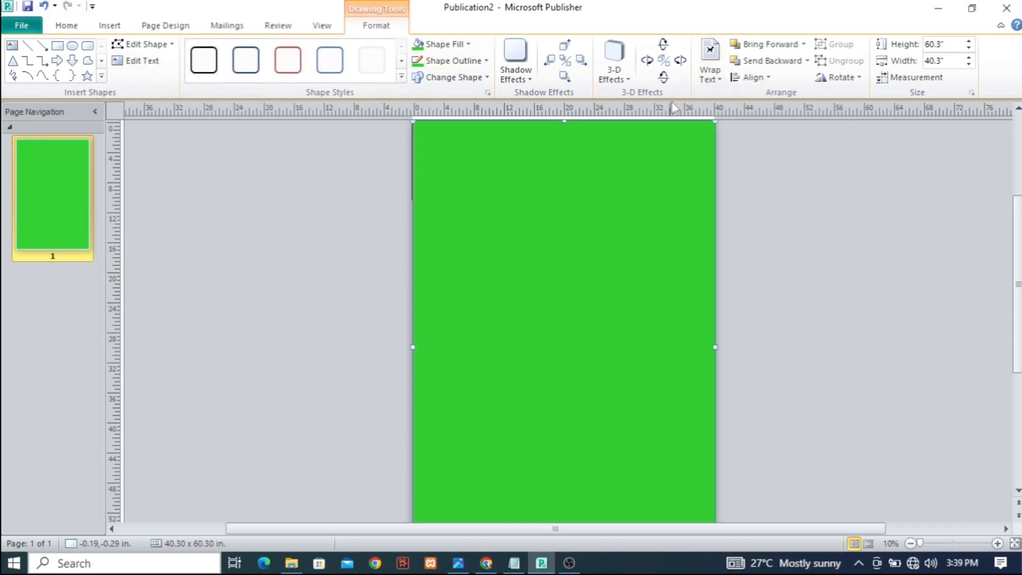
- Set the green rectangle's text wrapping to None and send it behind the header bars and texts
{"action": "left_click", "coordinate": [713, 78]}
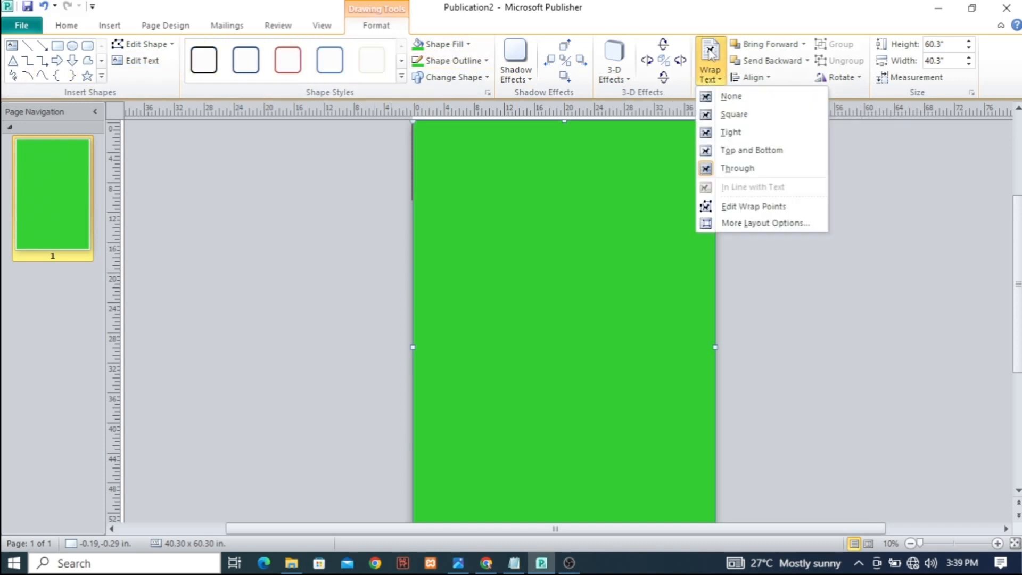
{"action": "left_click", "coordinate": [725, 96]}
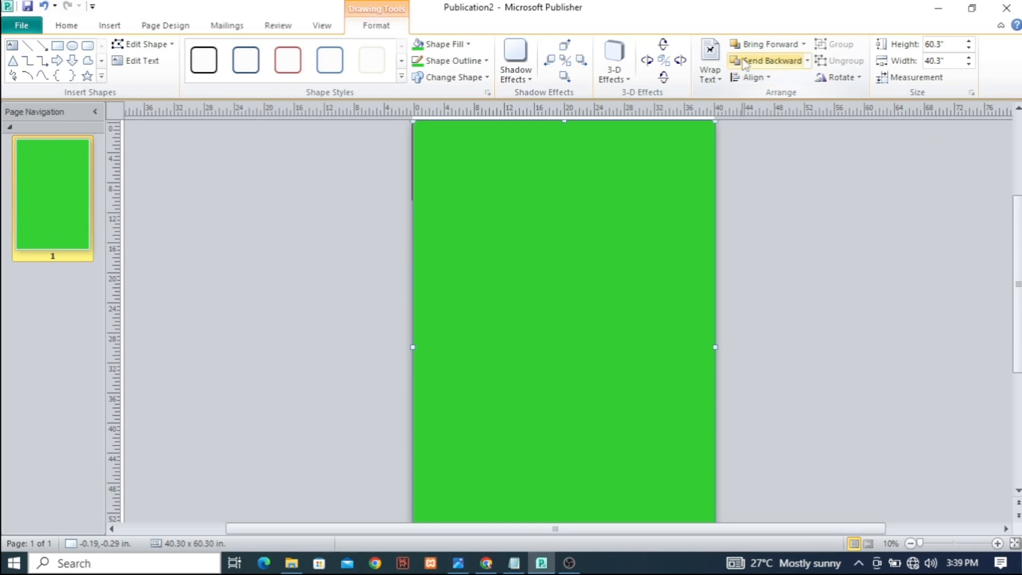
{"action": "left_click", "coordinate": [772, 61]}
{"action": "left_click", "coordinate": [772, 61]}
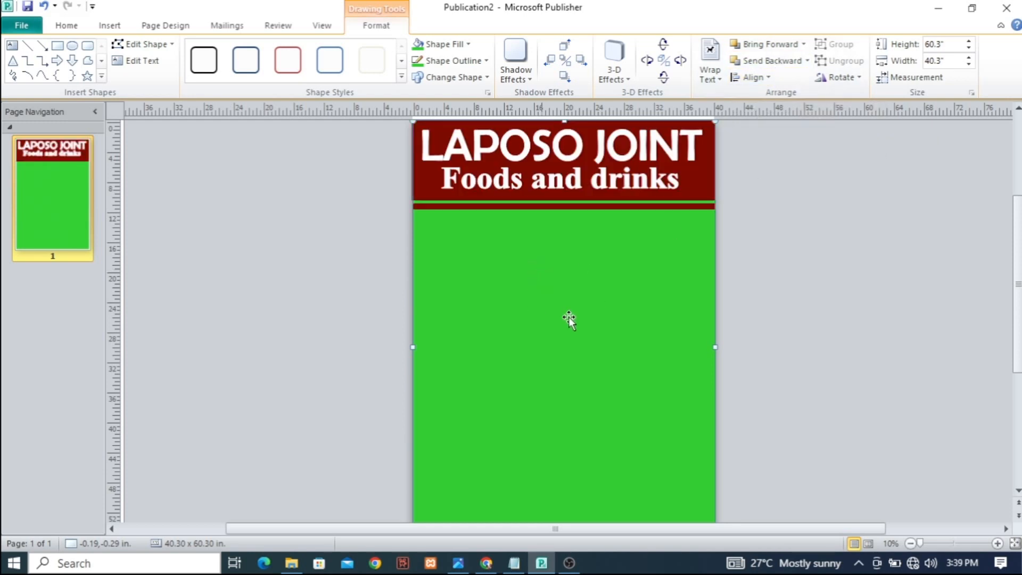
{"action": "mouse_move", "coordinate": [1016, 212]}
{"action": "left_mouse_down"}
{"action": "mouse_move", "coordinate": [1017, 267]}
{"action": "mouse_move", "coordinate": [1016, 210]}
{"action": "left_mouse_up"}
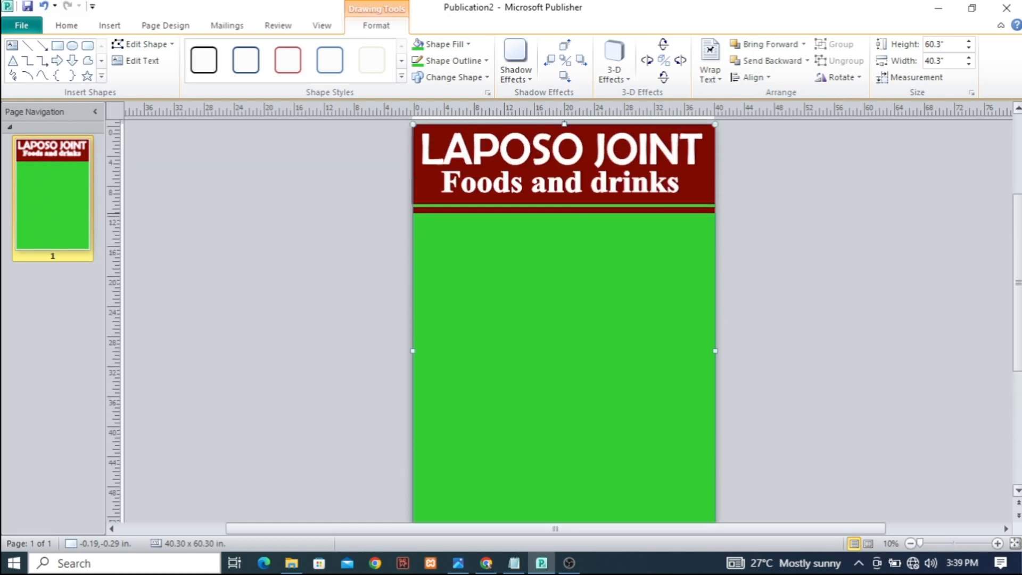
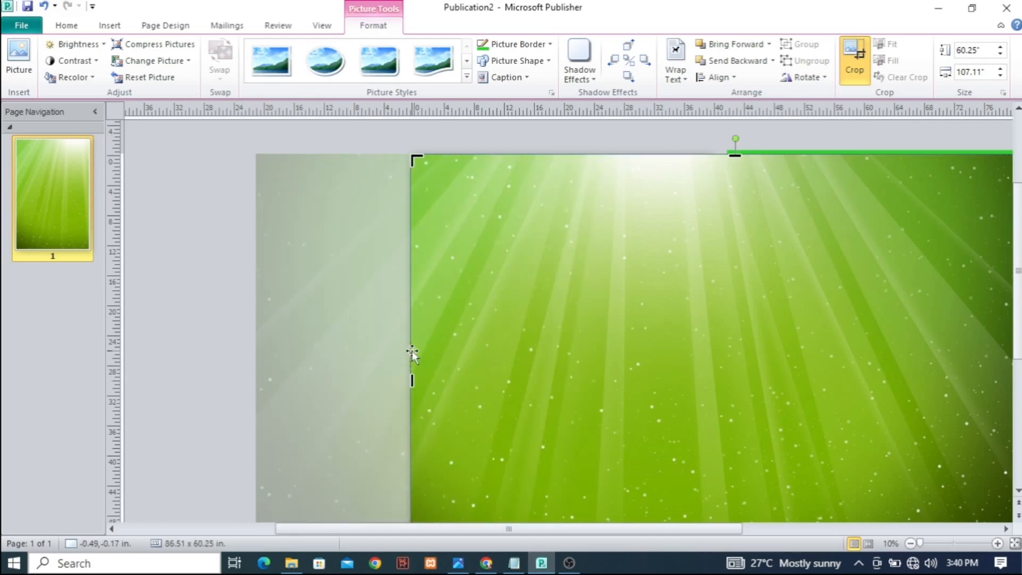
- Crop the green light-ray picture on its right and bottom edges to about 40.91 by 60.05 inches to fit the page
{"action": "left_click_drag", "start_coordinate": [343, 531], "coordinate": [478, 533]}
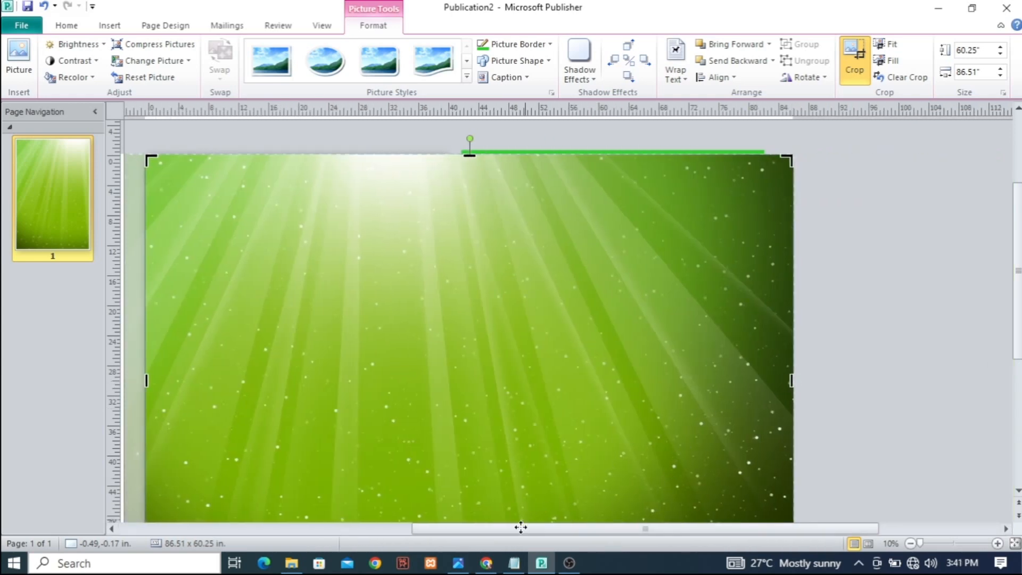
{"action": "mouse_move", "coordinate": [516, 531]}
{"action": "left_mouse_down"}
{"action": "mouse_move", "coordinate": [457, 532]}
{"action": "mouse_move", "coordinate": [525, 532]}
{"action": "left_mouse_up"}
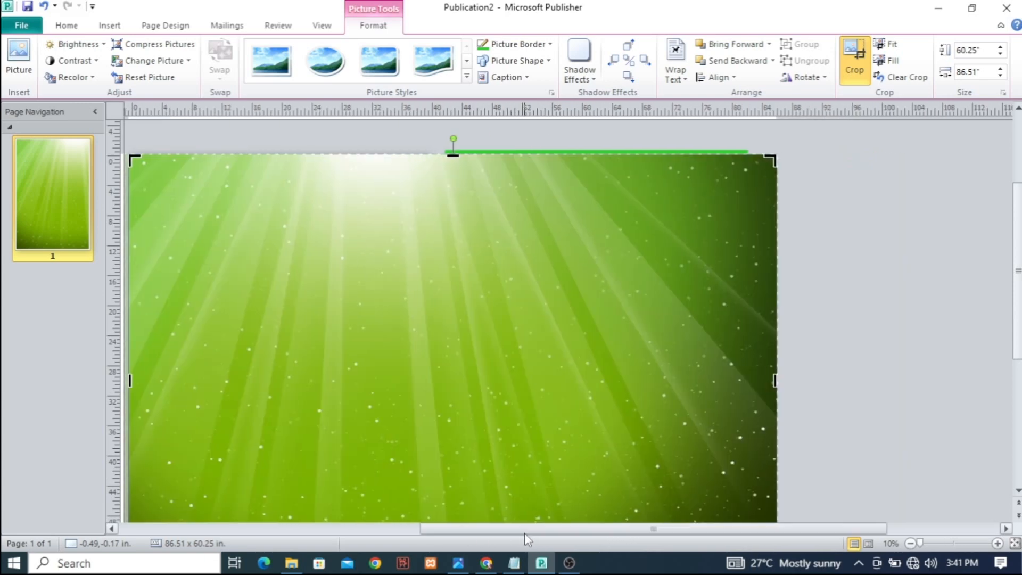
{"action": "left_click_drag", "start_coordinate": [775, 379], "coordinate": [432, 359]}
{"action": "scroll", "coordinate": [442, 320], "scroll_direction": "down", "scroll_amount": 3}
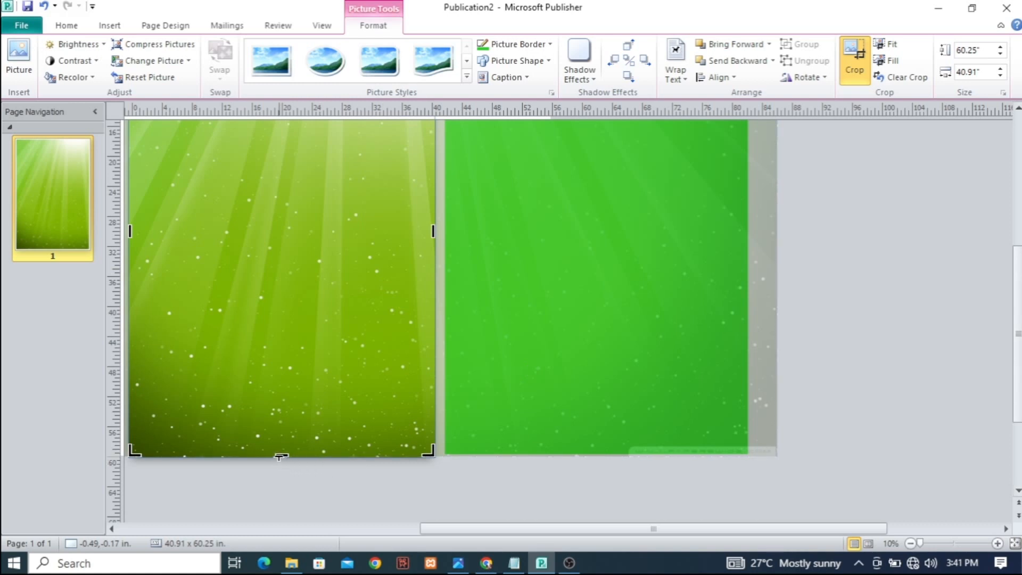
{"action": "mouse_move", "coordinate": [280, 456]}
{"action": "left_mouse_down"}
{"action": "mouse_move", "coordinate": [275, 421]}
{"action": "mouse_move", "coordinate": [281, 458]}
{"action": "left_mouse_up"}
{"action": "left_click_drag", "start_coordinate": [501, 528], "coordinate": [399, 526]}
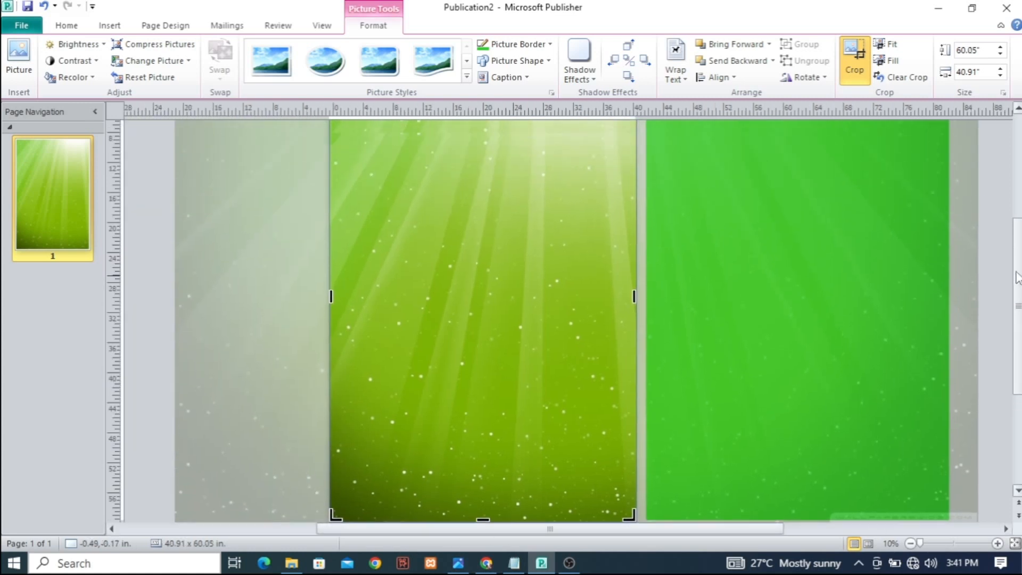
{"action": "scroll", "coordinate": [902, 142], "scroll_direction": "up", "scroll_amount": 3}
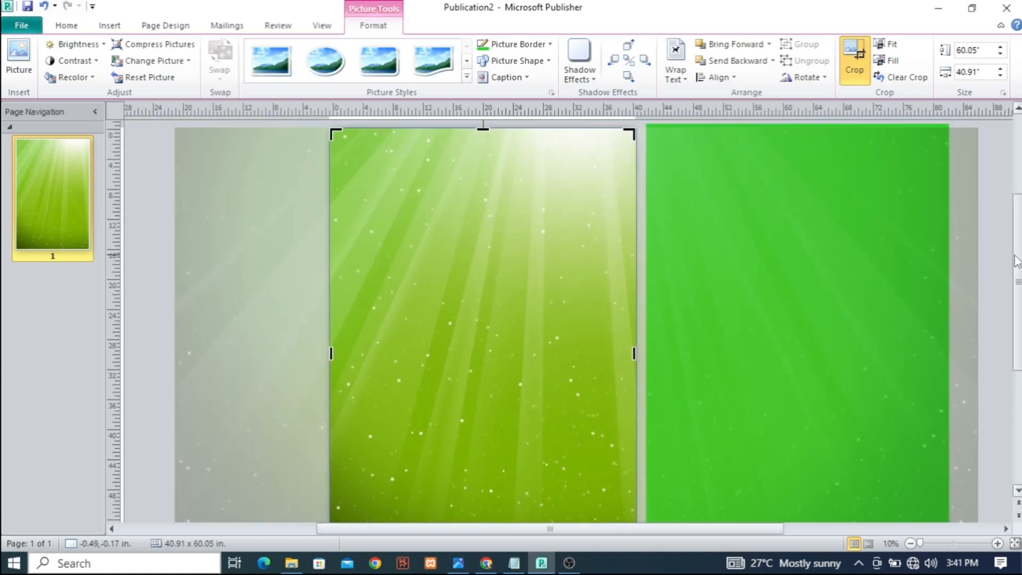
{"action": "left_click", "coordinate": [854, 62]}
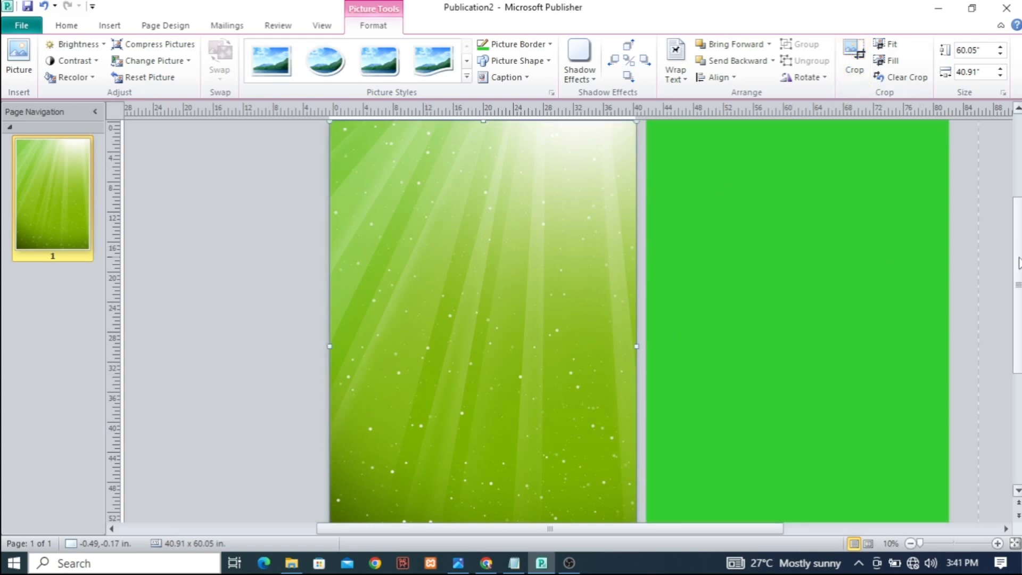
- Send the green light-ray picture backward behind the header bars and titles, and delete the plain green rectangle beside the page
{"action": "scroll", "coordinate": [997, 252], "scroll_direction": "up", "scroll_amount": 2}
{"action": "left_click", "coordinate": [641, 210]}
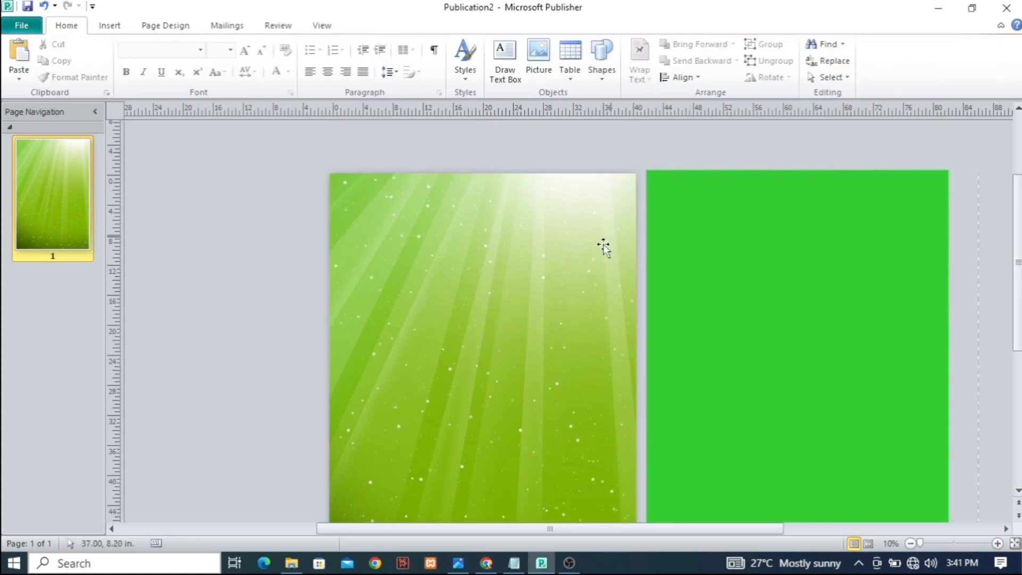
{"action": "left_click", "coordinate": [511, 354]}
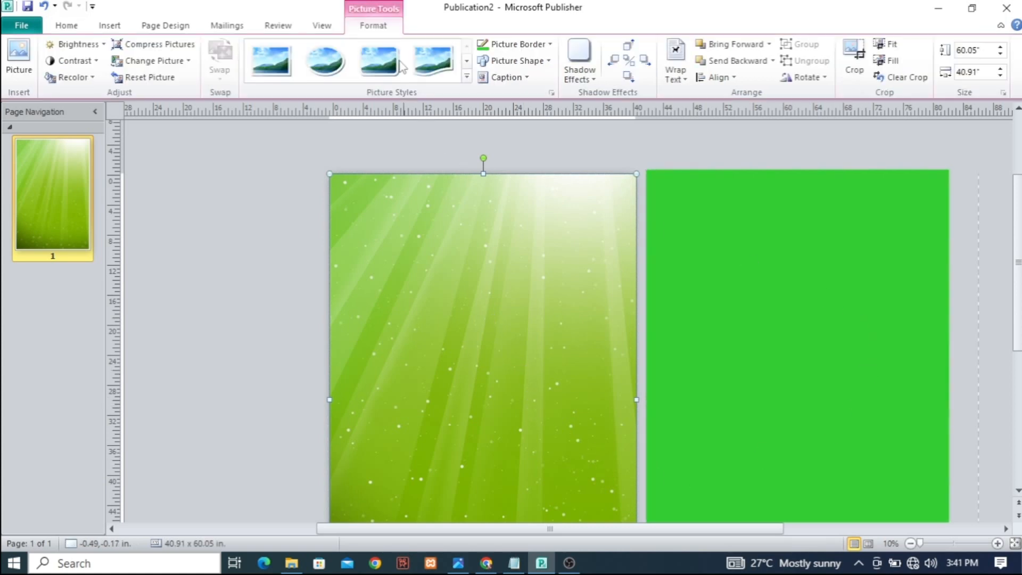
{"action": "left_click", "coordinate": [733, 62]}
{"action": "left_click", "coordinate": [733, 62]}
{"action": "left_click", "coordinate": [733, 62]}
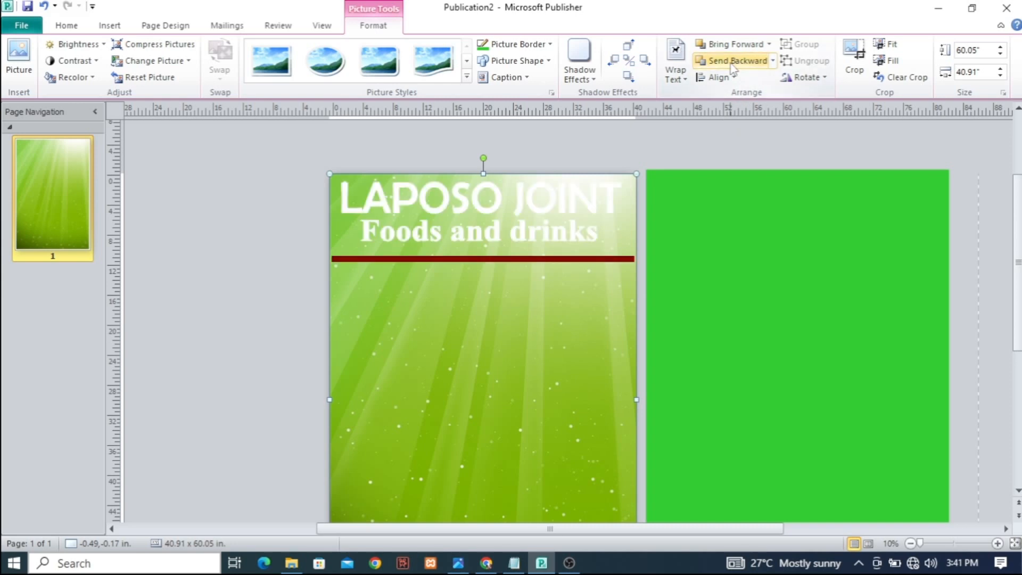
{"action": "left_click", "coordinate": [733, 61]}
{"action": "left_click", "coordinate": [733, 62]}
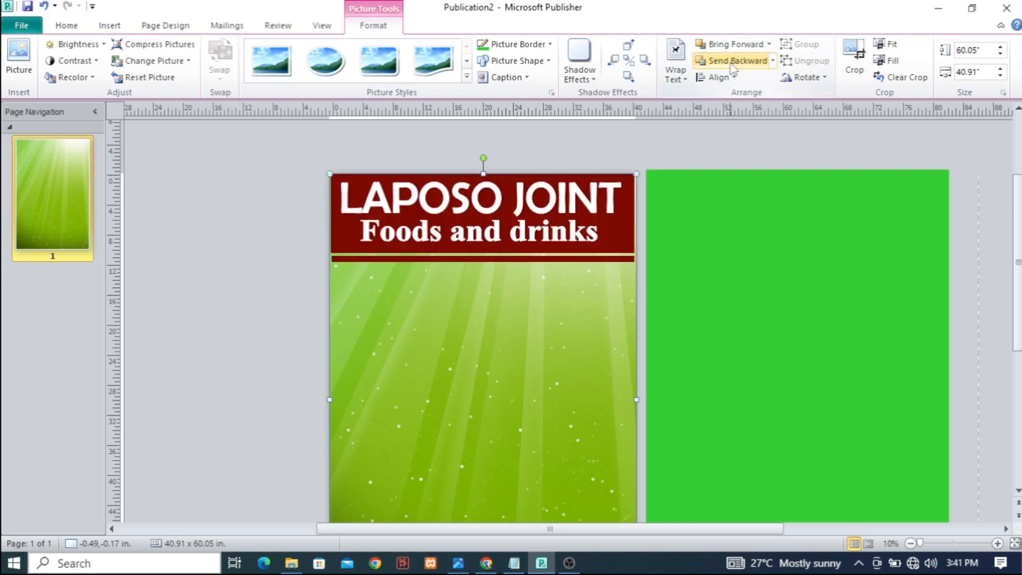
{"action": "left_click", "coordinate": [771, 243]}
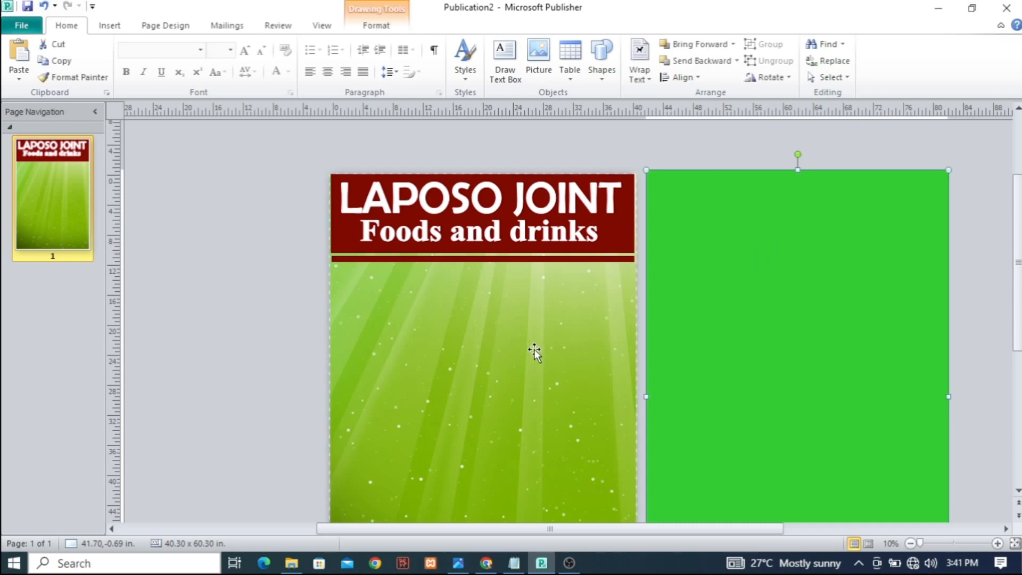
{"action": "key", "text": "Delete"}
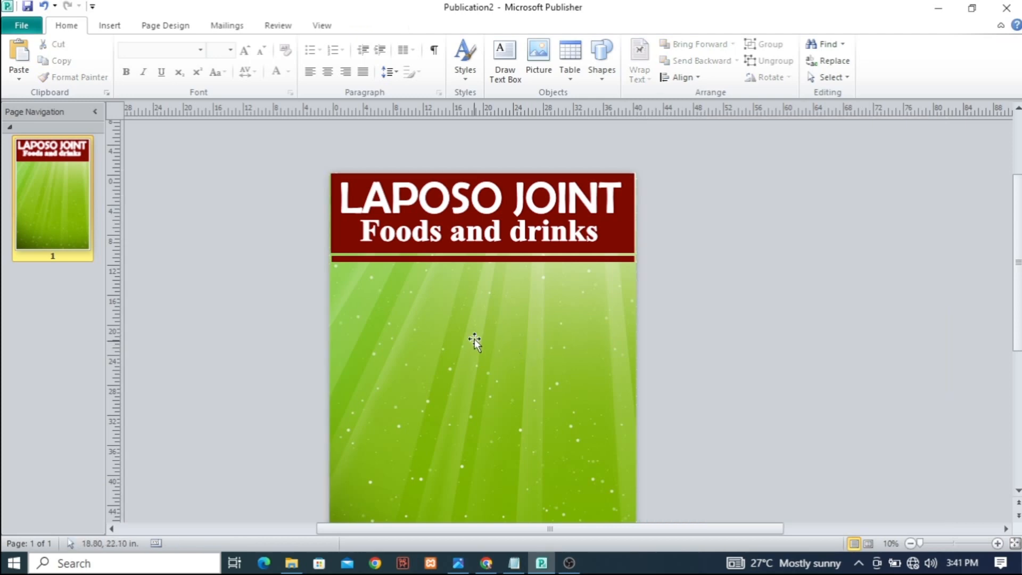
- Widen the dark red header rectangle so it extends past both side edges of the page
{"action": "left_click", "coordinate": [631, 221]}
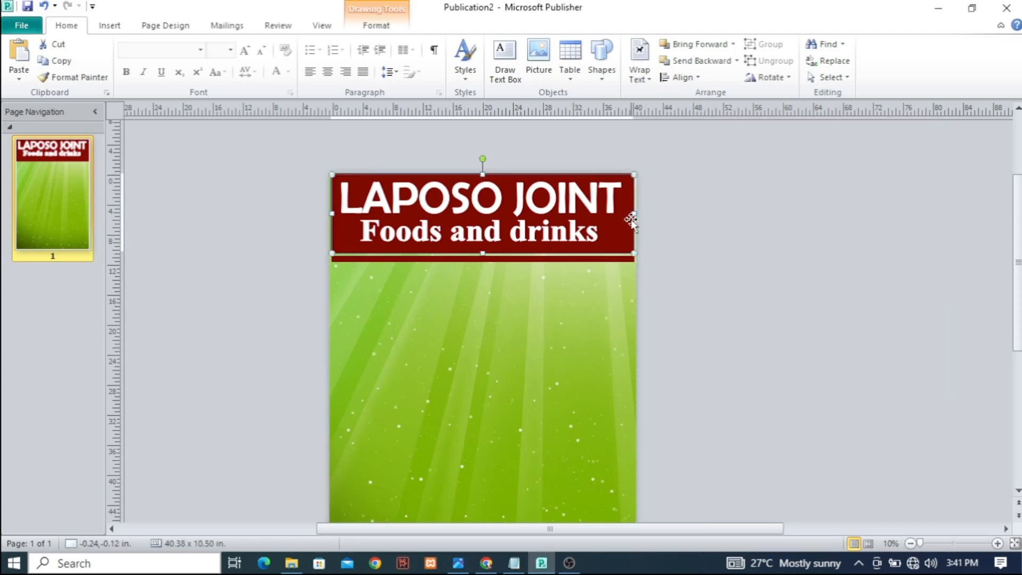
{"action": "left_click_drag", "start_coordinate": [636, 215], "coordinate": [642, 215]}
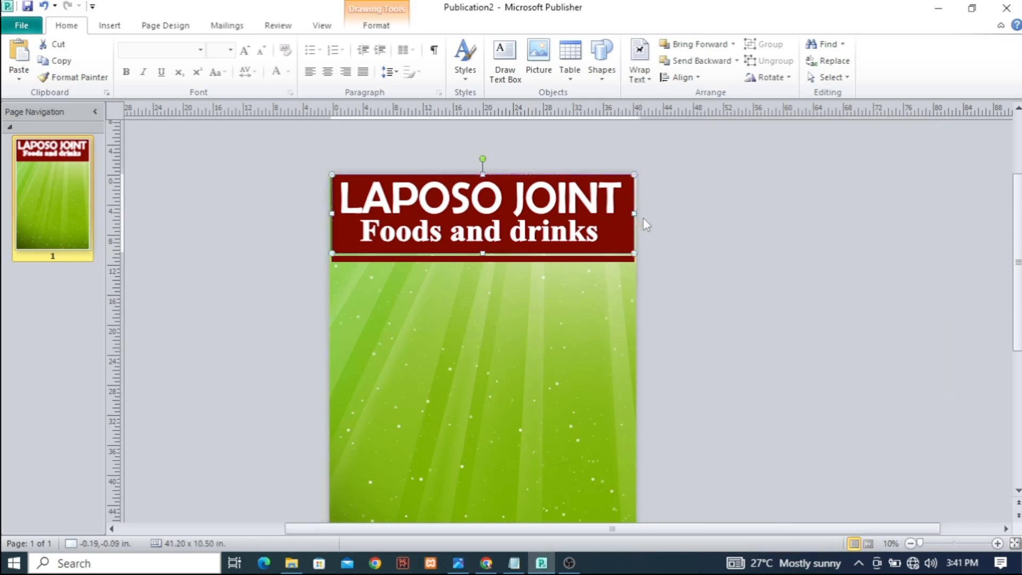
{"action": "left_click_drag", "start_coordinate": [333, 215], "coordinate": [304, 214]}
- Resize the thin red bar under the header to about 44.85 by 0.98 inches, extending past both page edges
{"action": "left_click", "coordinate": [418, 259]}
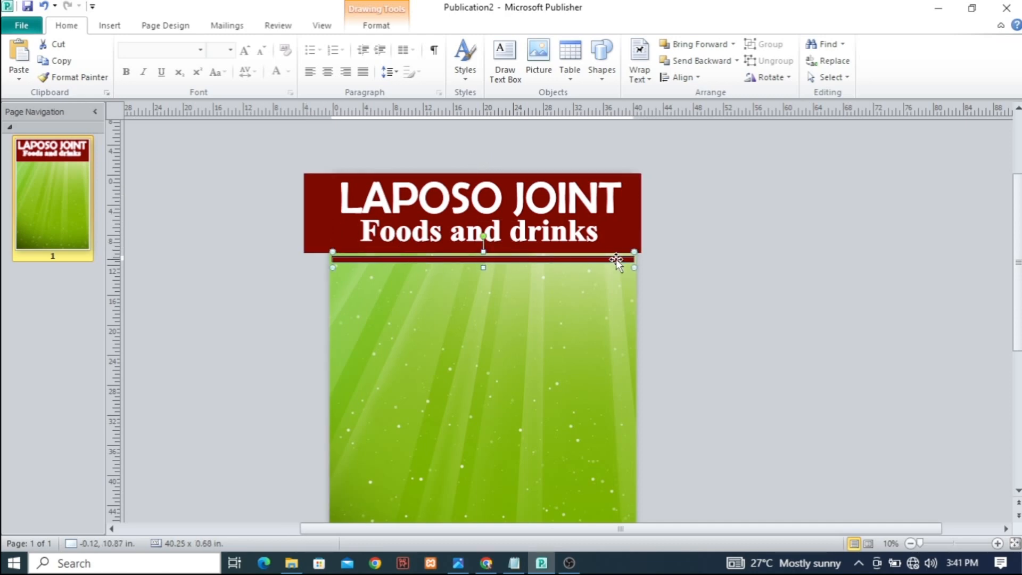
{"action": "left_click_drag", "start_coordinate": [635, 268], "coordinate": [641, 269]}
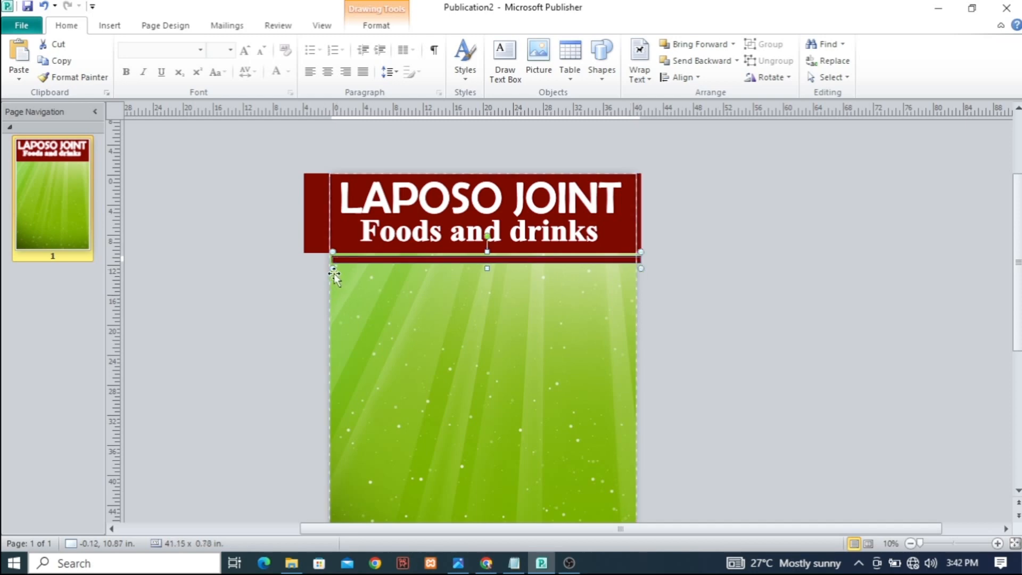
{"action": "left_click_drag", "start_coordinate": [332, 268], "coordinate": [304, 271]}
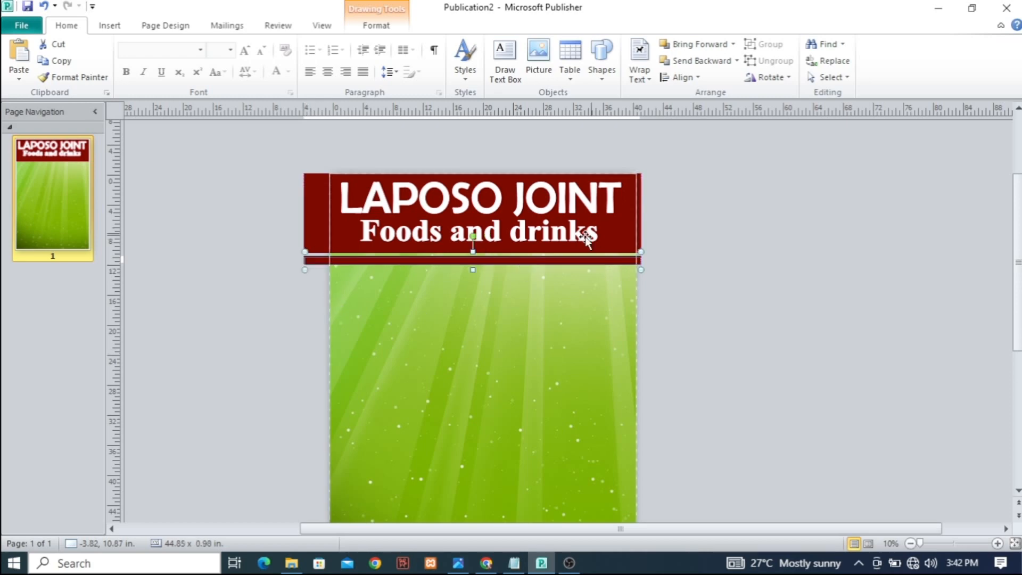
{"action": "left_click", "coordinate": [741, 280]}
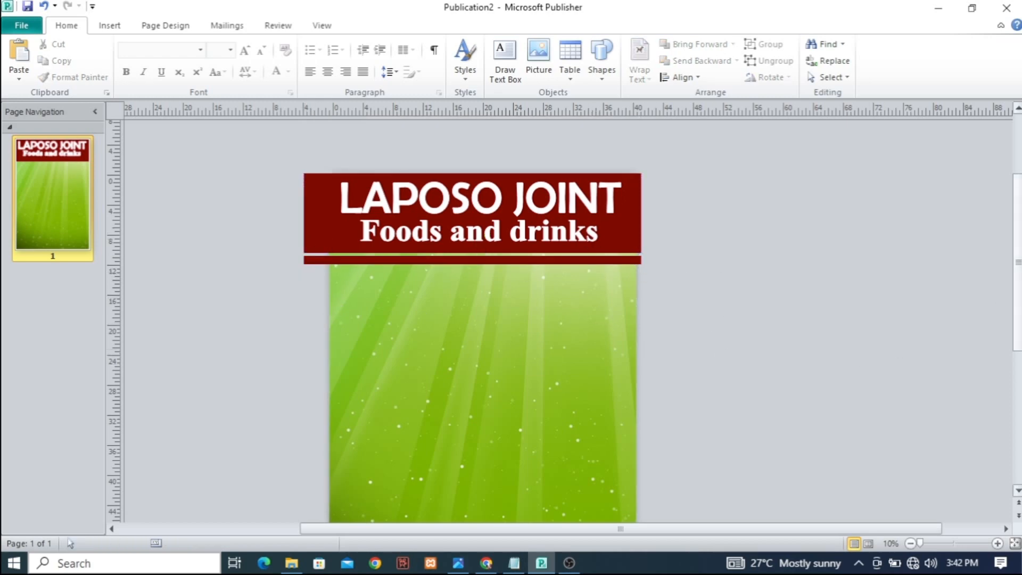
- Insert the beer_12804 picture from the Laposo Joint folder and set its text wrapping to None
{"action": "mouse_move", "coordinate": [1017, 202]}
{"action": "left_mouse_down"}
{"action": "mouse_move", "coordinate": [1017, 287]}
{"action": "mouse_move", "coordinate": [1017, 221]}
{"action": "left_mouse_up"}
{"action": "scroll", "coordinate": [1008, 224], "scroll_direction": "down", "scroll_amount": 1}
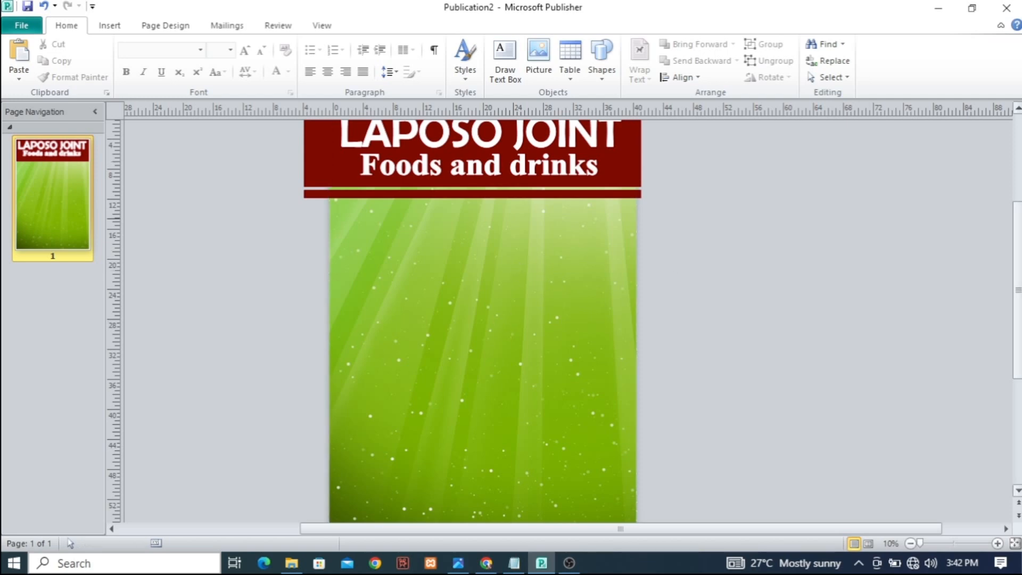
{"action": "scroll", "coordinate": [1017, 237], "scroll_direction": "up", "scroll_amount": 2}
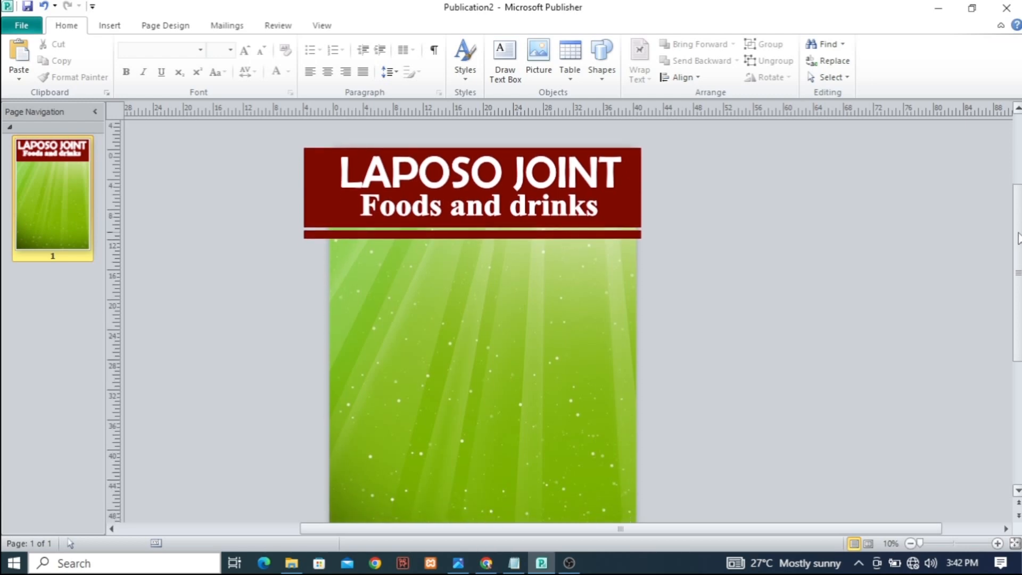
{"action": "left_click_drag", "start_coordinate": [1018, 233], "coordinate": [1017, 234]}
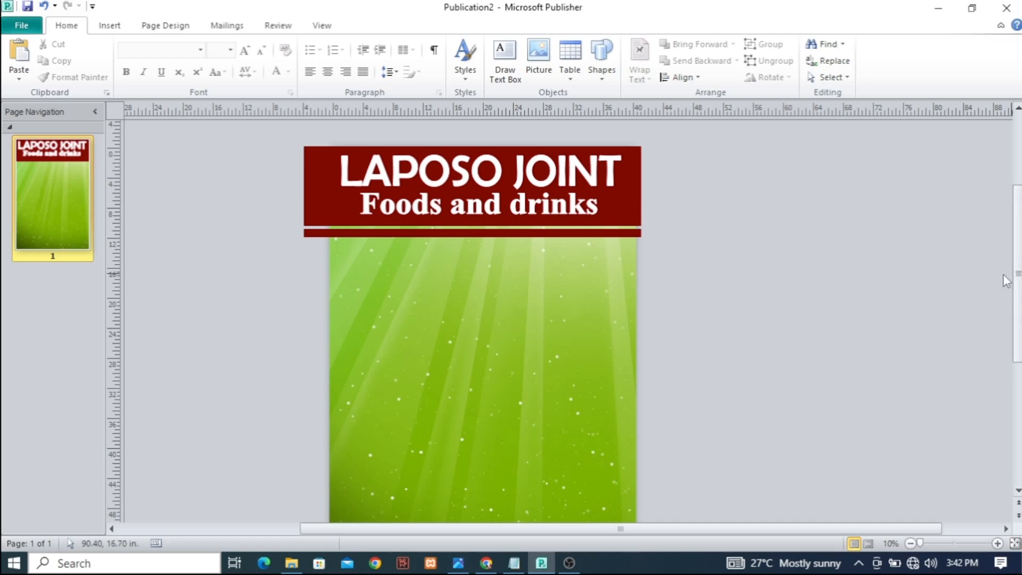
{"action": "left_click", "coordinate": [106, 26]}
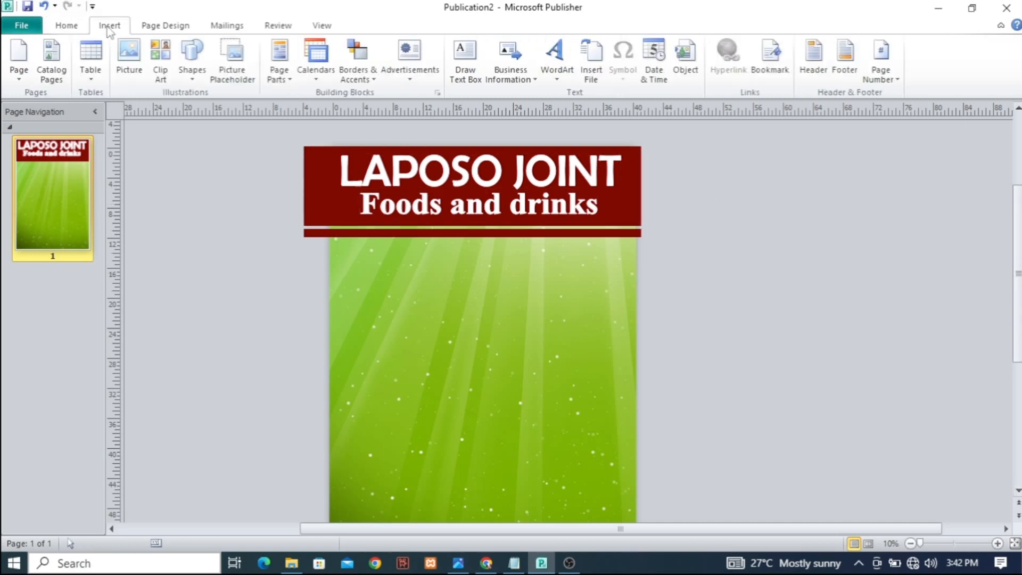
{"action": "left_click", "coordinate": [131, 56]}
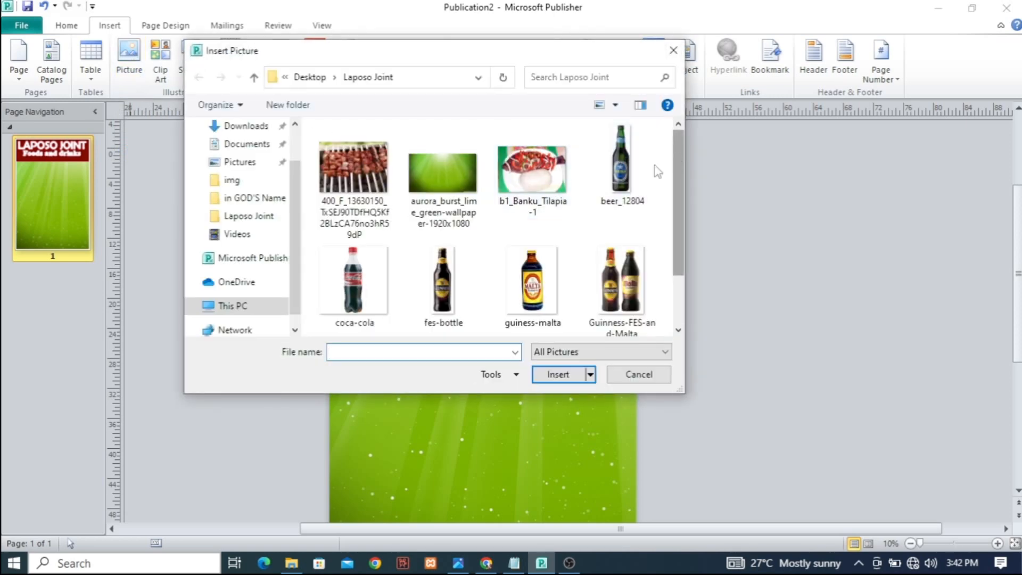
{"action": "left_click", "coordinate": [655, 165]}
{"action": "left_click", "coordinate": [554, 374]}
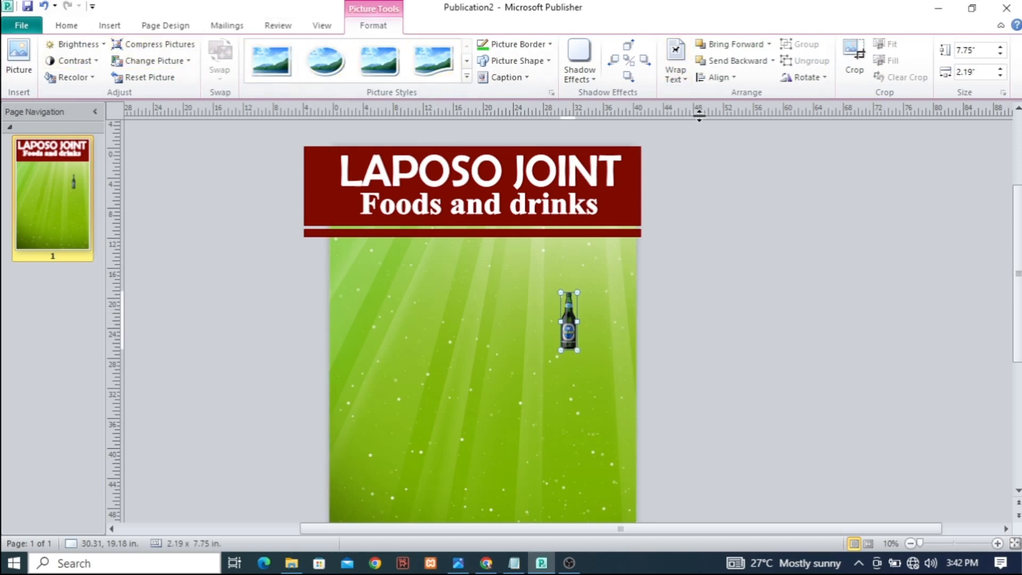
{"action": "left_click", "coordinate": [675, 73]}
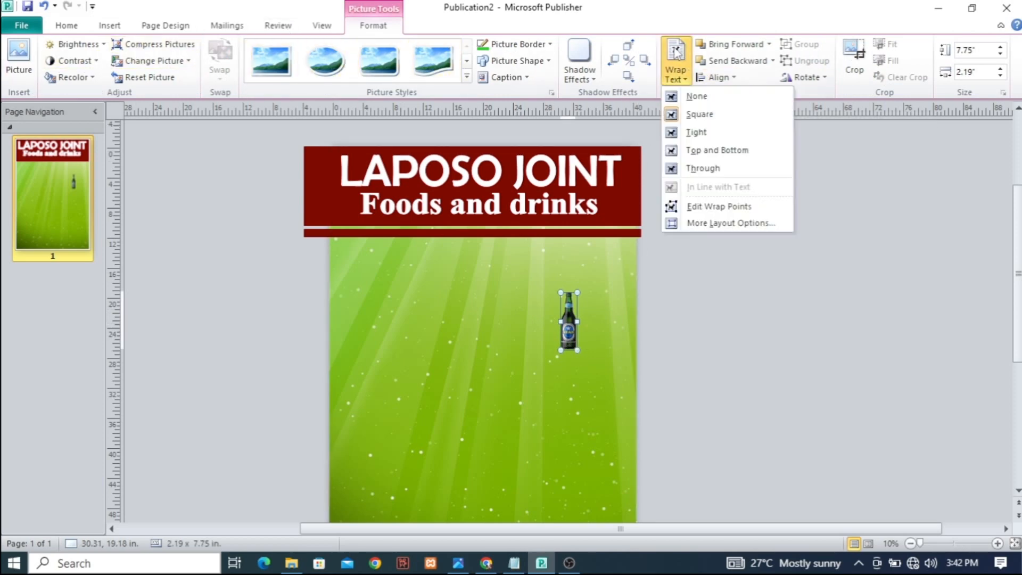
{"action": "left_click", "coordinate": [683, 95]}
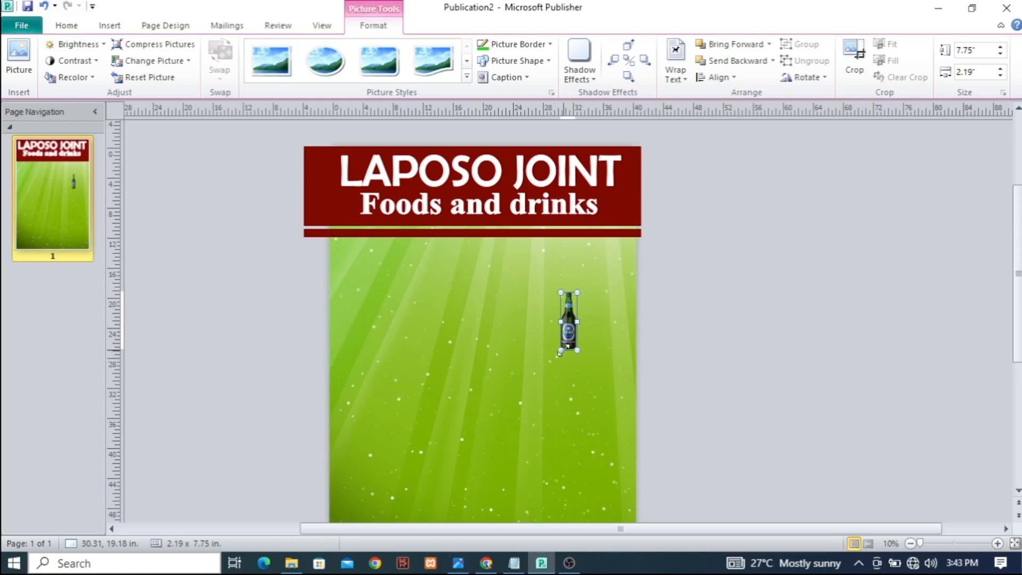
- Enlarge the Star beer bottle to about 12.79 by 45.3 inches and place it on the page's left side just below the header bars
{"action": "left_click_drag", "start_coordinate": [561, 353], "coordinate": [501, 479]}
{"action": "left_click_drag", "start_coordinate": [505, 342], "coordinate": [393, 299]}
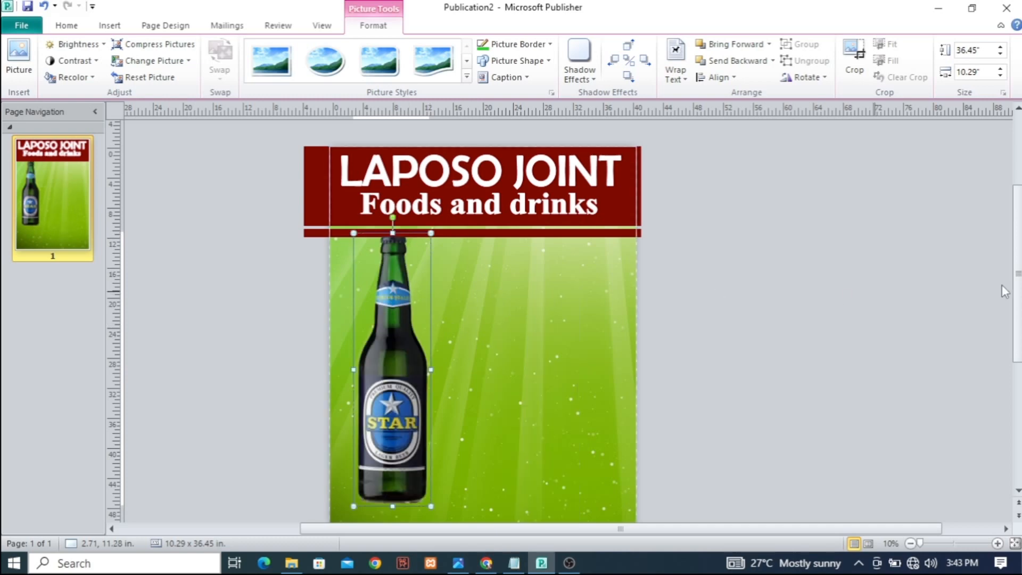
{"action": "scroll", "coordinate": [393, 299], "scroll_direction": "down", "scroll_amount": 3}
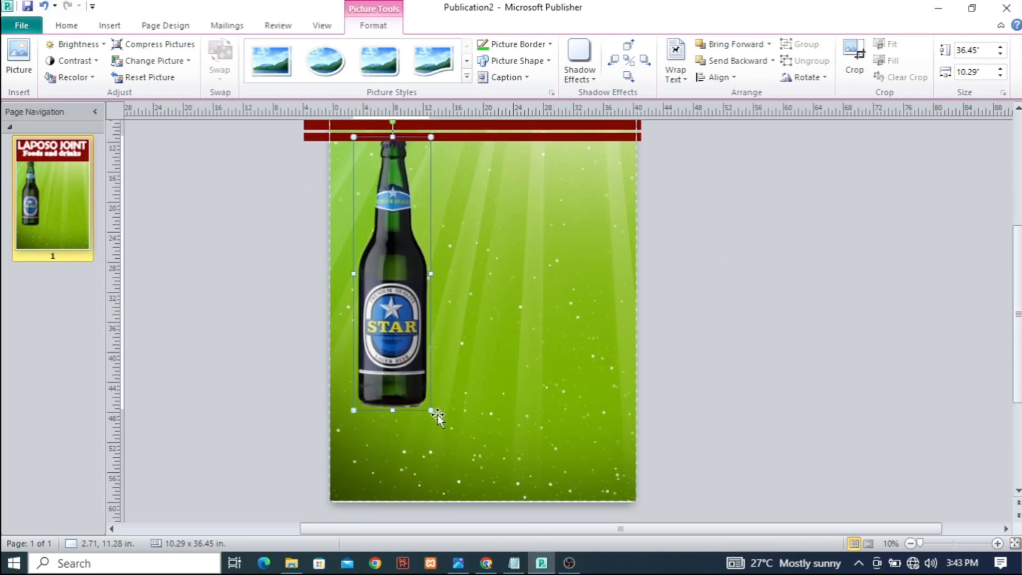
{"action": "left_click_drag", "start_coordinate": [430, 410], "coordinate": [448, 424]}
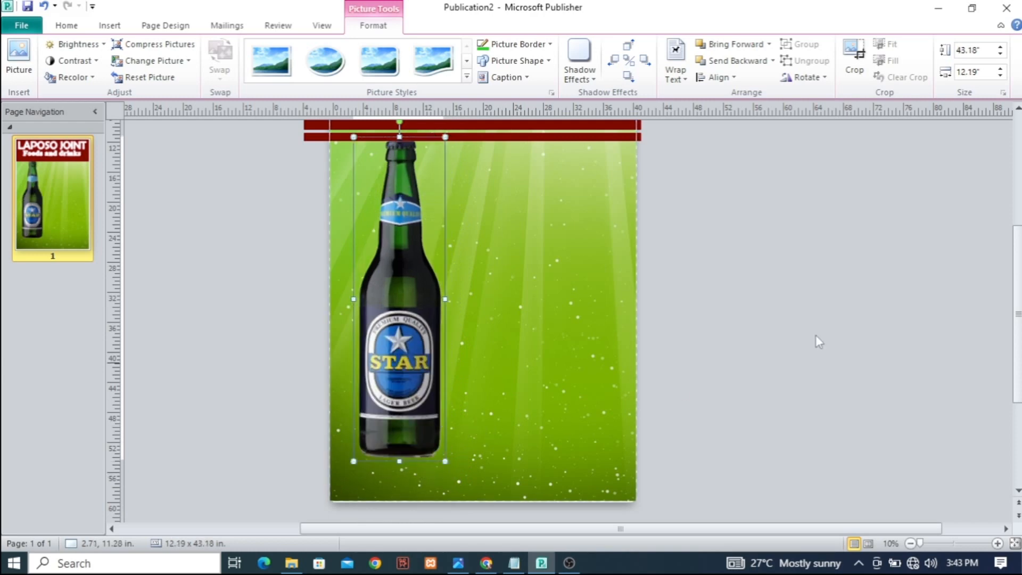
{"action": "left_click_drag", "start_coordinate": [445, 461], "coordinate": [448, 467]}
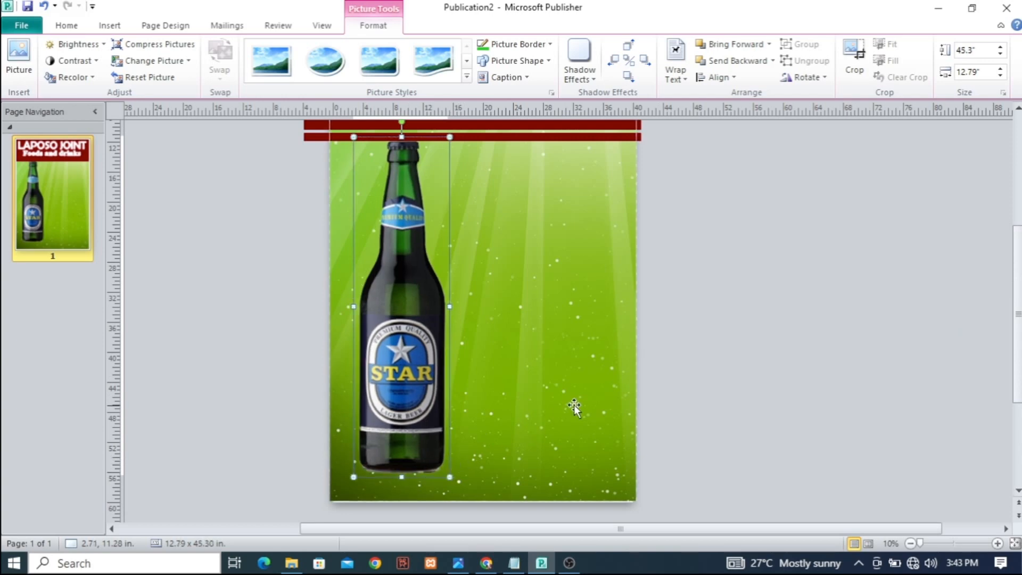
{"action": "key", "text": "Right"}
{"action": "key", "text": "Right"}
{"action": "key", "text": "Right"}
{"action": "key", "text": "Down"}
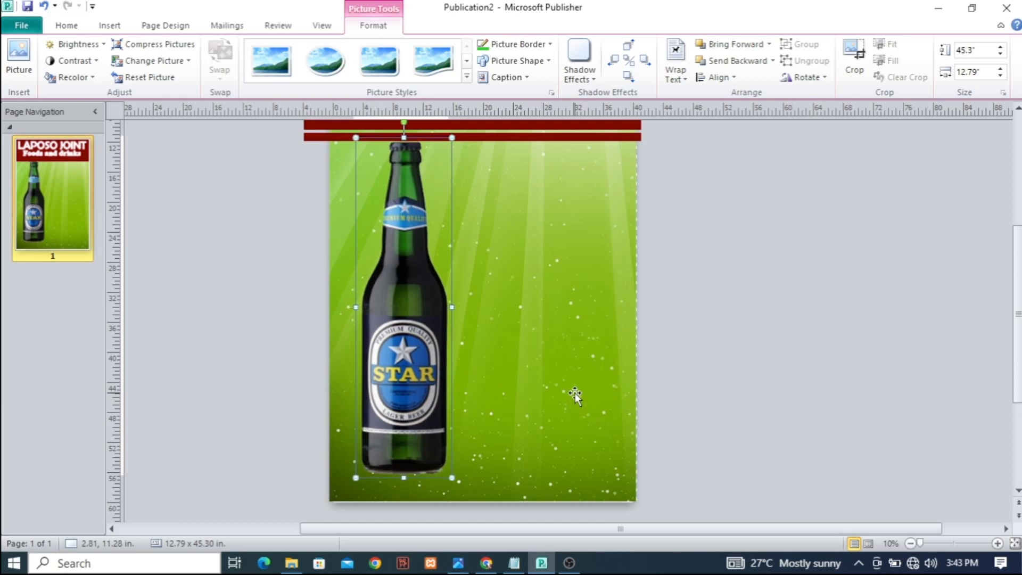
{"action": "key", "text": "Up"}
{"action": "left_click", "coordinate": [775, 399]}
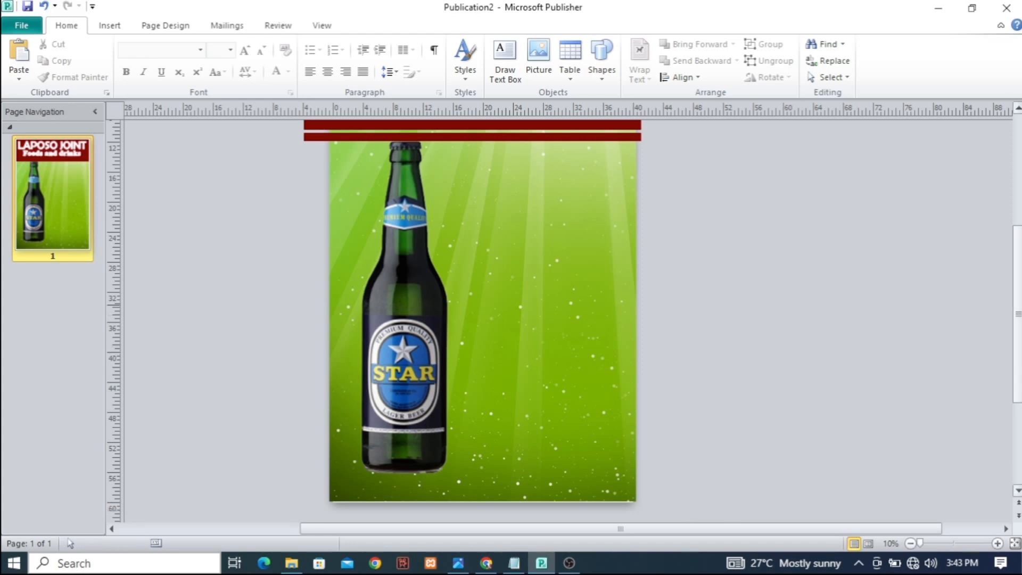
- Insert the Guinness-FES-and-Malta picture from the Laposo Joint folder
{"action": "scroll", "coordinate": [563, 321], "scroll_direction": "up", "scroll_amount": 2}
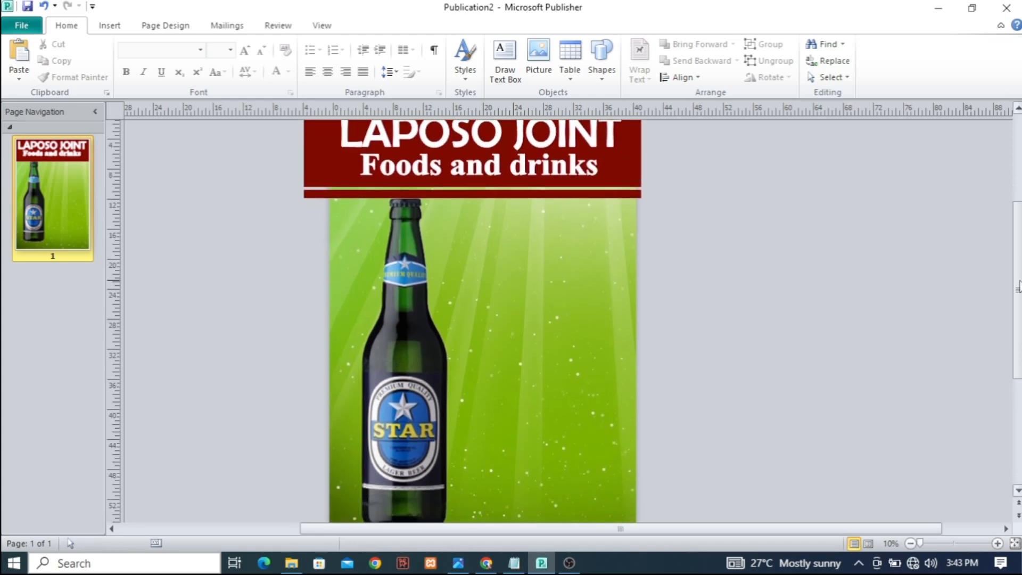
{"action": "left_click_drag", "start_coordinate": [1018, 288], "coordinate": [1018, 295]}
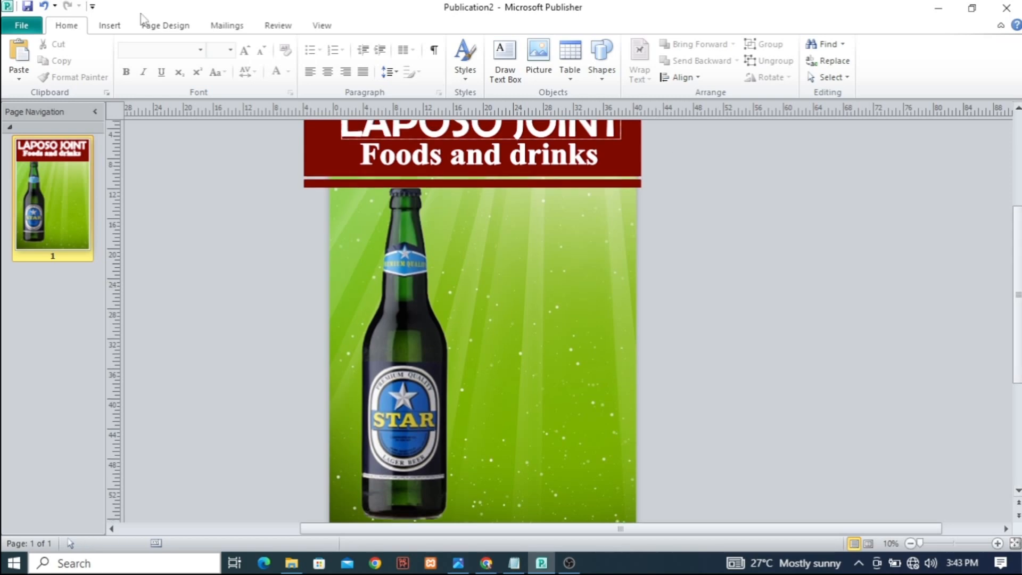
{"action": "left_click", "coordinate": [109, 25]}
{"action": "left_click", "coordinate": [129, 60]}
{"action": "left_click", "coordinate": [621, 282]}
{"action": "left_click", "coordinate": [558, 375]}
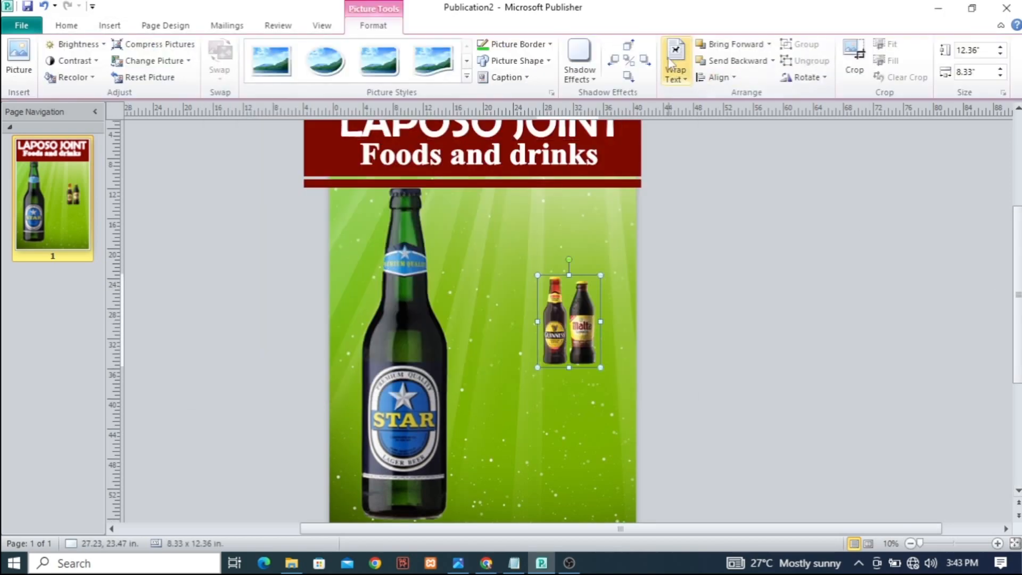
- Enlarge the Guinness and Malta picture to about 26.44 by 39.22 inches and position it in front of the Star bottle, one bottle on each side
{"action": "left_click_drag", "start_coordinate": [534, 370], "coordinate": [410, 282]}
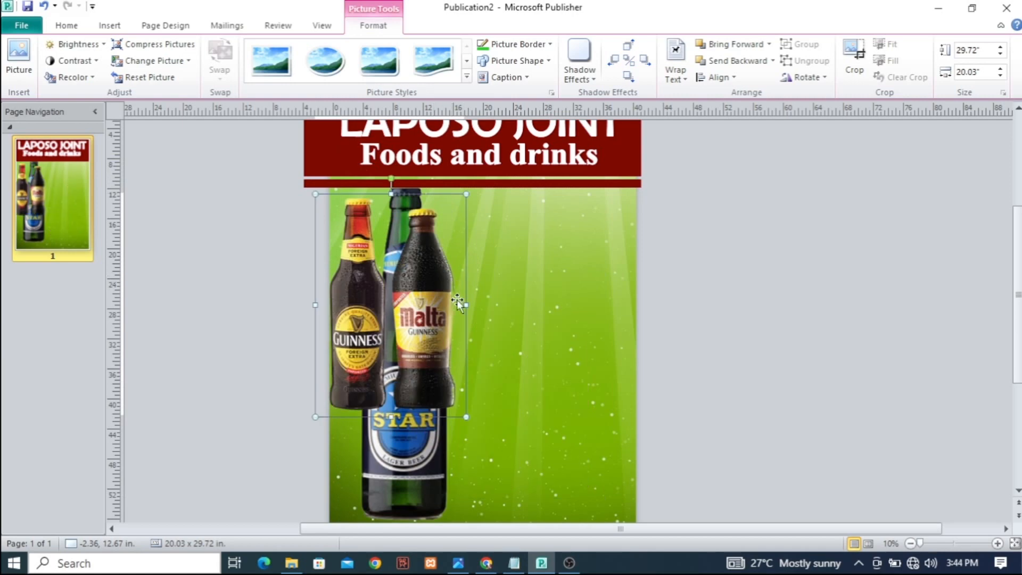
{"action": "left_click_drag", "start_coordinate": [466, 416], "coordinate": [509, 489]}
{"action": "key", "text": "Left"}
{"action": "key", "text": "Left"}
{"action": "key", "text": "Left"}
{"action": "key", "text": "Left"}
{"action": "key", "text": "Left"}
{"action": "key", "text": "Left"}
{"action": "key", "text": "Left"}
{"action": "key", "text": "Left"}
{"action": "key", "text": "Down"}
{"action": "key", "text": "Down"}
{"action": "key", "text": "Down"}
{"action": "key", "text": "Down"}
{"action": "key", "text": "Down"}
{"action": "key", "text": "Down"}
{"action": "key", "text": "Down"}
{"action": "key", "text": "Down"}
{"action": "key", "text": "Down"}
{"action": "key", "text": "Down"}
{"action": "key", "text": "Down"}
{"action": "key", "text": "Down"}
{"action": "key", "text": "Down"}
{"action": "key", "text": "Down"}
{"action": "key", "text": "Down"}
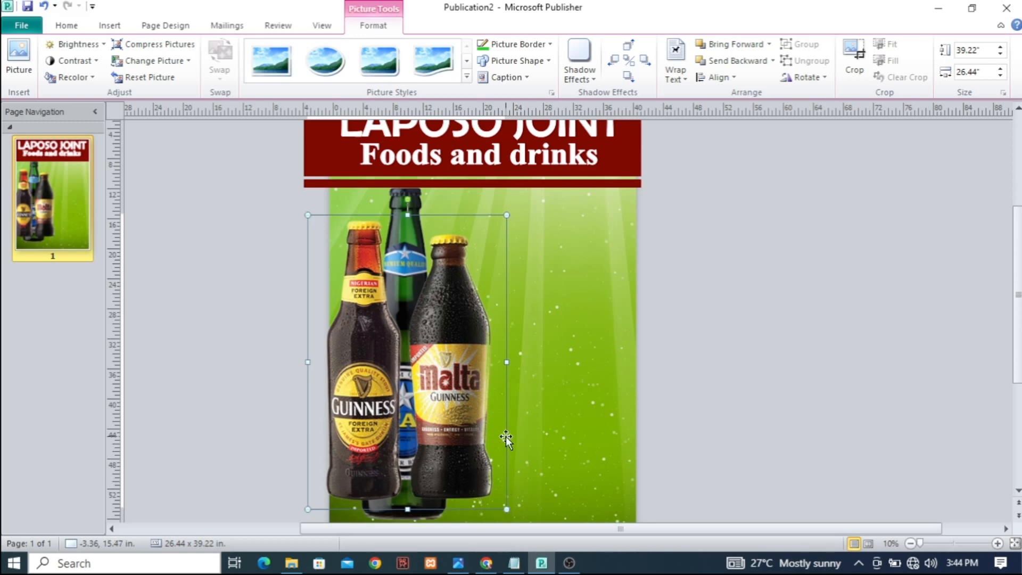
{"action": "key", "text": "Escape"}
- Insert the coca-cola picture from the Laposo Joint folder and set its text wrapping to None
{"action": "left_click", "coordinate": [109, 25]}
{"action": "left_click", "coordinate": [129, 59]}
{"action": "left_click", "coordinate": [557, 374]}
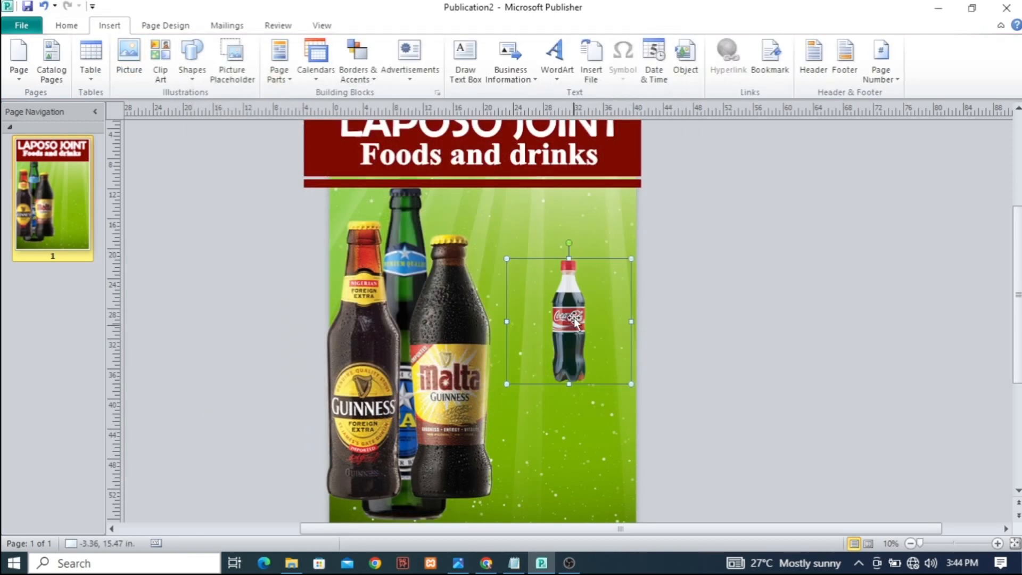
{"action": "left_click", "coordinate": [675, 63]}
{"action": "left_click", "coordinate": [697, 95]}
- Crop the empty sides of the Coca-Cola picture and enlarge it to about 8.5 by 24.57 inches in front of the Guinness and Malta bottles
{"action": "left_click", "coordinate": [854, 61]}
{"action": "left_click_drag", "start_coordinate": [514, 328], "coordinate": [548, 328]}
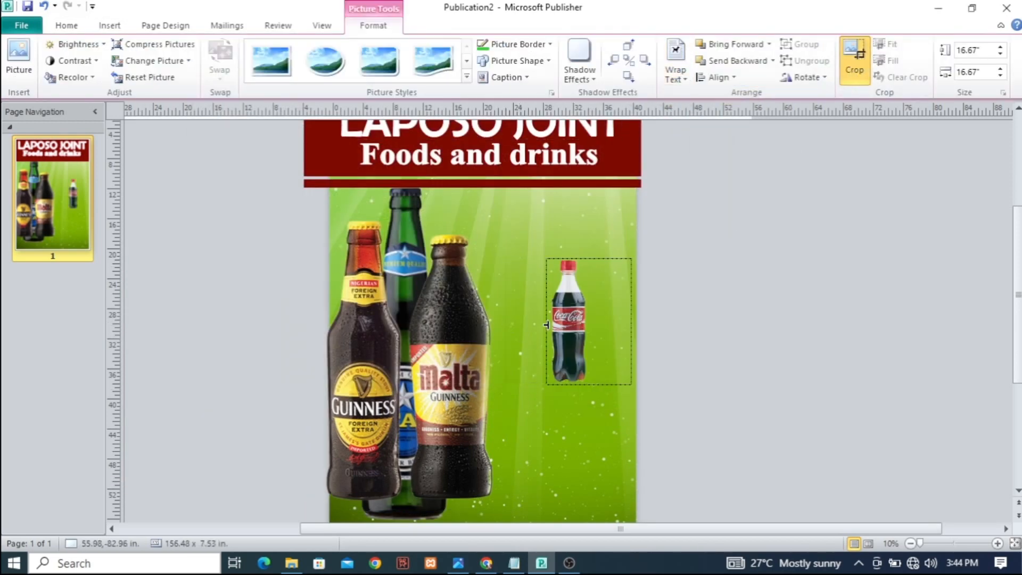
{"action": "left_click_drag", "start_coordinate": [629, 321], "coordinate": [590, 321]}
{"action": "key", "text": "Escape"}
{"action": "left_click_drag", "start_coordinate": [557, 379], "coordinate": [405, 401]}
{"action": "left_click_drag", "start_coordinate": [441, 299], "coordinate": [434, 322]}
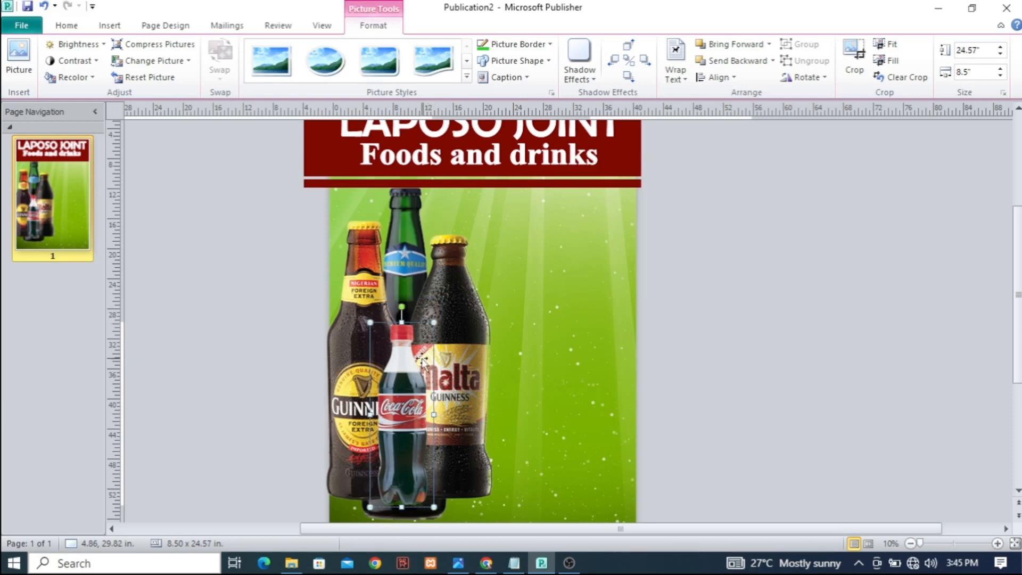
- Insert the picture of the glass of dark beer from the Laposo Joint folder
{"action": "left_click", "coordinate": [109, 25]}
{"action": "left_click", "coordinate": [129, 56]}
{"action": "scroll", "coordinate": [670, 202], "scroll_direction": "down", "scroll_amount": 3}
{"action": "left_click", "coordinate": [353, 298]}
{"action": "left_click", "coordinate": [558, 374]}
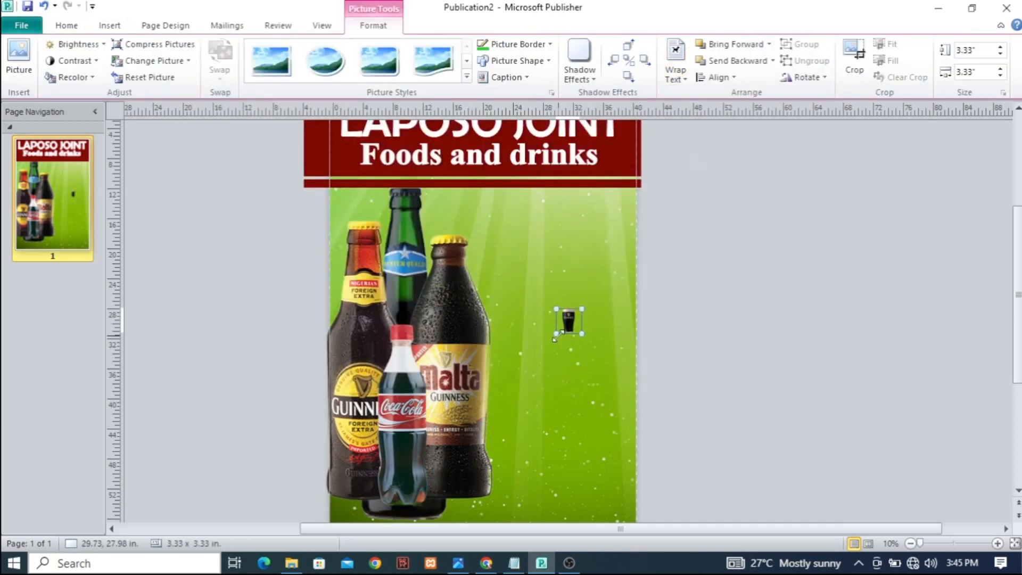
- Enlarge the dark beer glass picture to about 16.83 by 16.83 inches and position it in front of the lower Guinness bottle
{"action": "left_click_drag", "start_coordinate": [558, 336], "coordinate": [518, 423]}
{"action": "left_click_drag", "start_coordinate": [528, 368], "coordinate": [396, 457]}
{"action": "scroll", "coordinate": [396, 447], "scroll_direction": "down", "scroll_amount": 3}
{"action": "left_click_drag", "start_coordinate": [395, 348], "coordinate": [359, 362]}
{"action": "left_click_drag", "start_coordinate": [416, 449], "coordinate": [425, 461]}
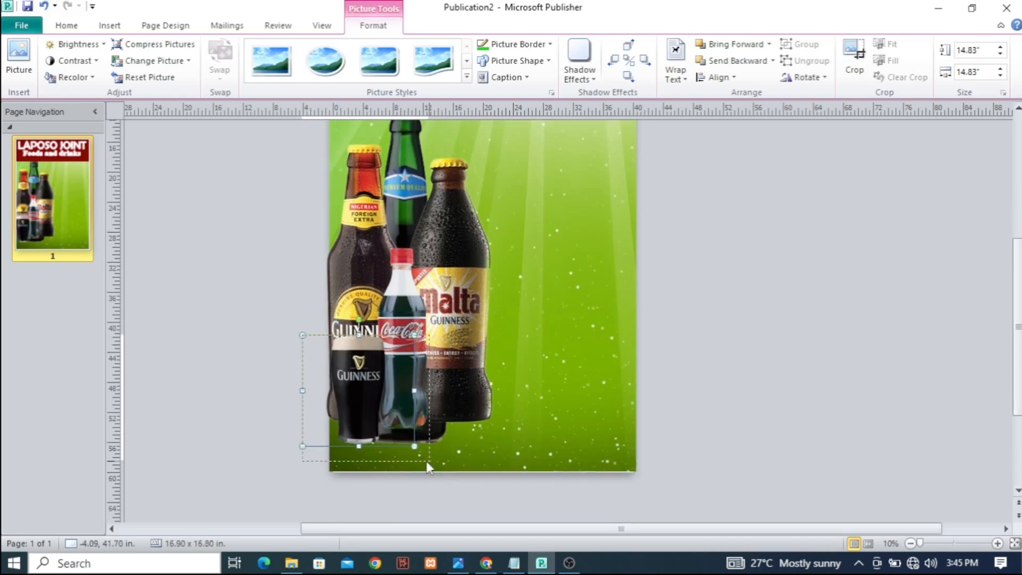
{"action": "key", "text": "Left"}
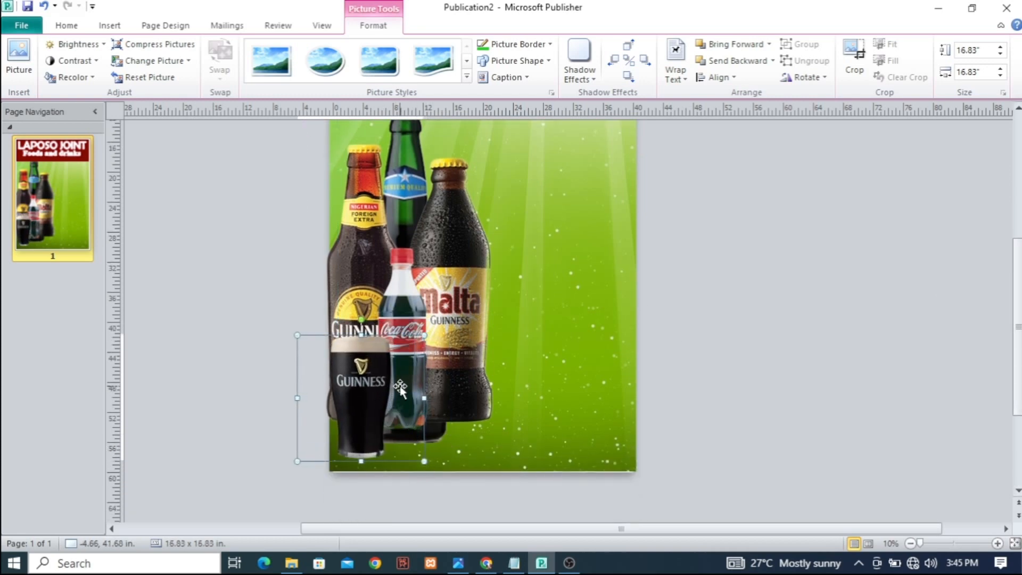
{"action": "left_click", "coordinate": [748, 279]}
- Insert the guiness-malta picture from the Laposo Joint folder and set its text wrapping to None
{"action": "left_click", "coordinate": [110, 26]}
{"action": "left_click", "coordinate": [129, 56]}
{"action": "left_click", "coordinate": [532, 280]}
{"action": "left_click", "coordinate": [558, 374]}
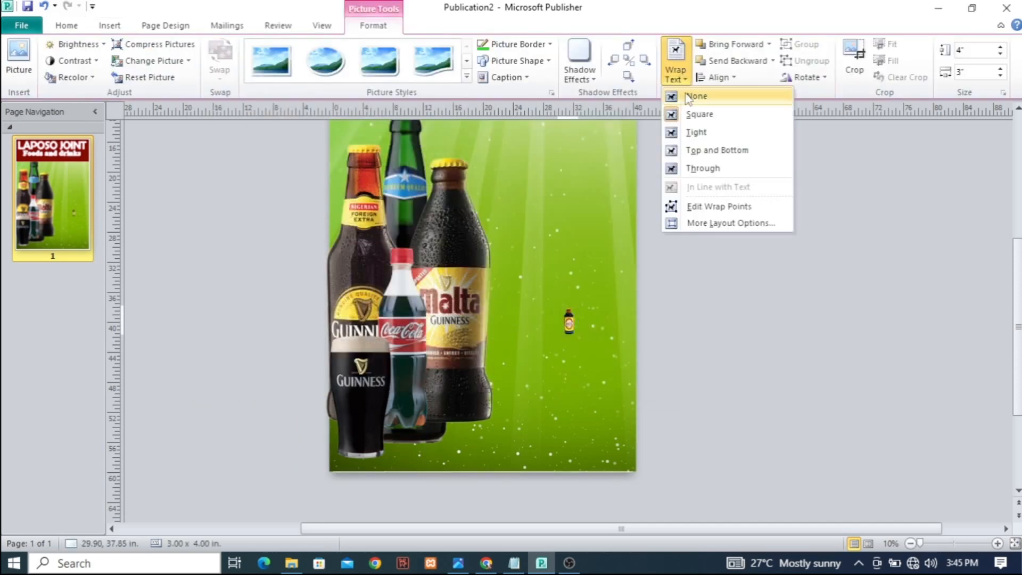
- Enlarge the small Malta bottle picture to about 16.18 by 21.57 inches in front of the large Malta bottle, beside the Coca-Cola
{"action": "left_click_drag", "start_coordinate": [531, 368], "coordinate": [427, 368]}
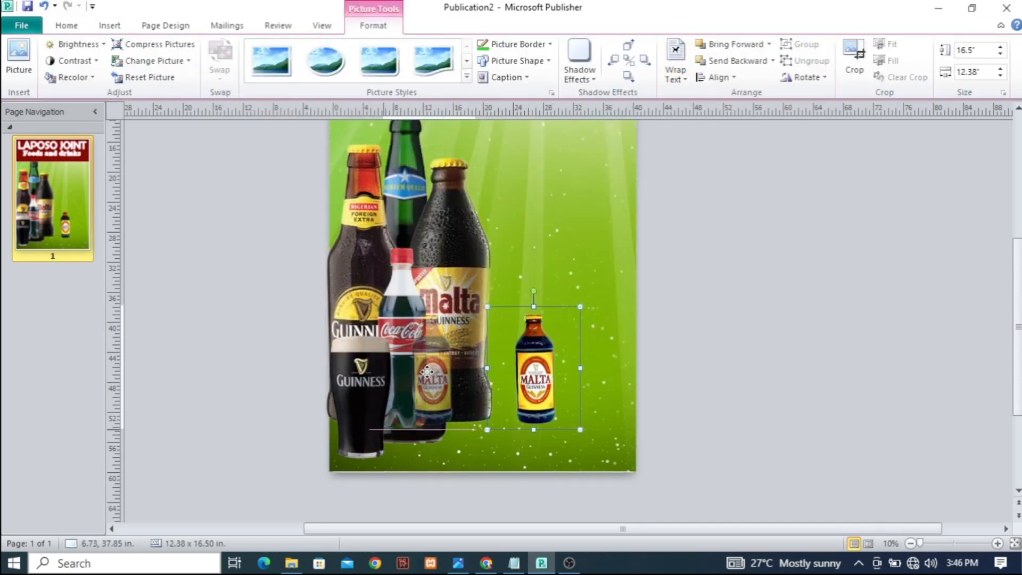
{"action": "left_click_drag", "start_coordinate": [476, 429], "coordinate": [502, 462]}
{"action": "mouse_move", "coordinate": [501, 305]}
{"action": "left_mouse_down"}
{"action": "mouse_move", "coordinate": [515, 289]}
{"action": "mouse_move", "coordinate": [505, 301]}
{"action": "left_mouse_up"}
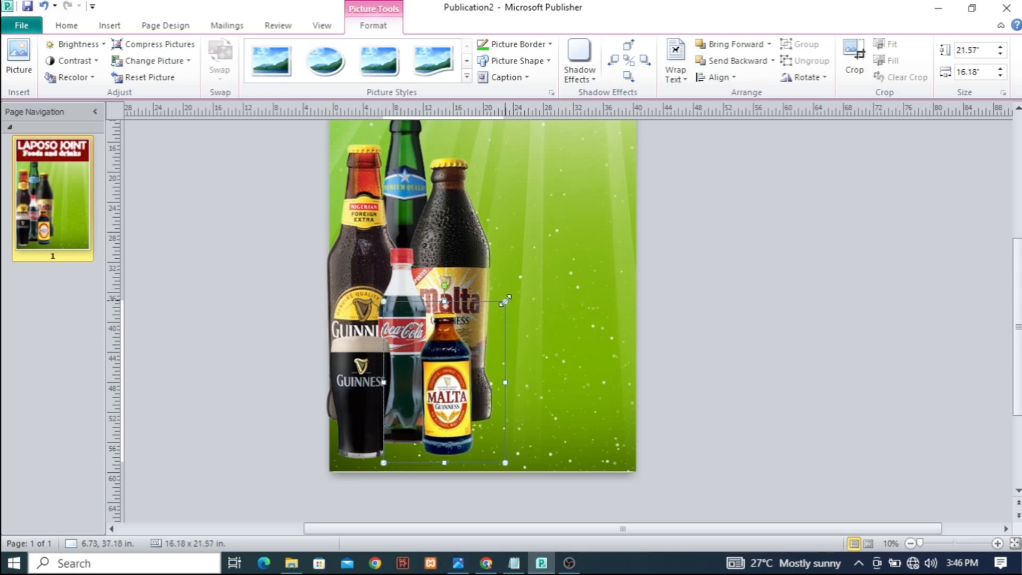
{"action": "left_click", "coordinate": [740, 287]}
- Insert the picture of the grilled meat skewers from the Laposo Joint folder
{"action": "left_click_drag", "start_coordinate": [1018, 261], "coordinate": [1019, 232]}
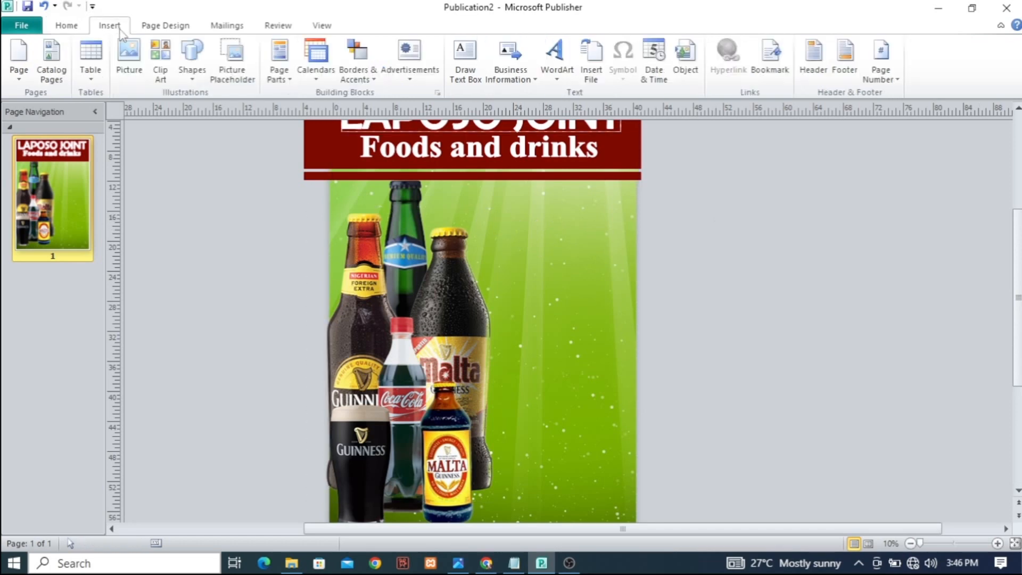
{"action": "left_click", "coordinate": [109, 25]}
{"action": "left_click", "coordinate": [129, 60]}
{"action": "left_click", "coordinate": [353, 168]}
{"action": "left_click", "coordinate": [557, 374]}
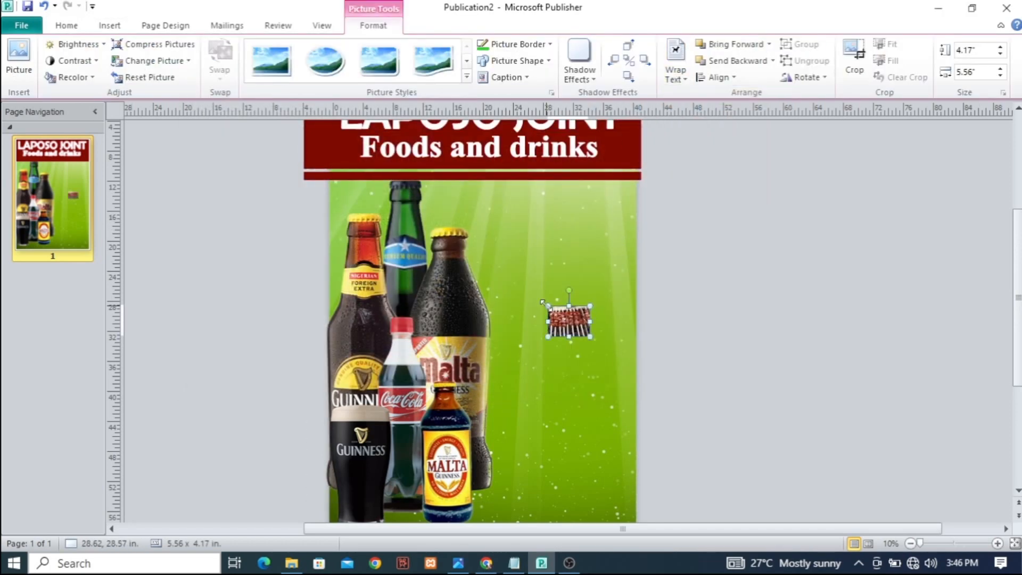
- Enlarge the skewers picture to about 33.56 by 25.17 inches directly below the header and send it behind the bottles
{"action": "left_click_drag", "start_coordinate": [397, 185], "coordinate": [388, 185]}
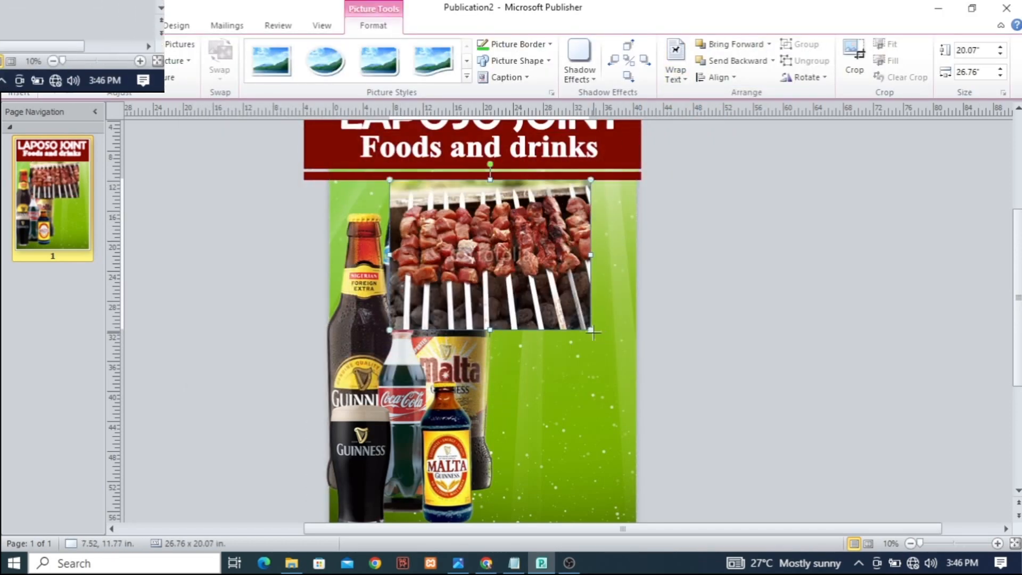
{"action": "left_click_drag", "start_coordinate": [589, 336], "coordinate": [646, 373]}
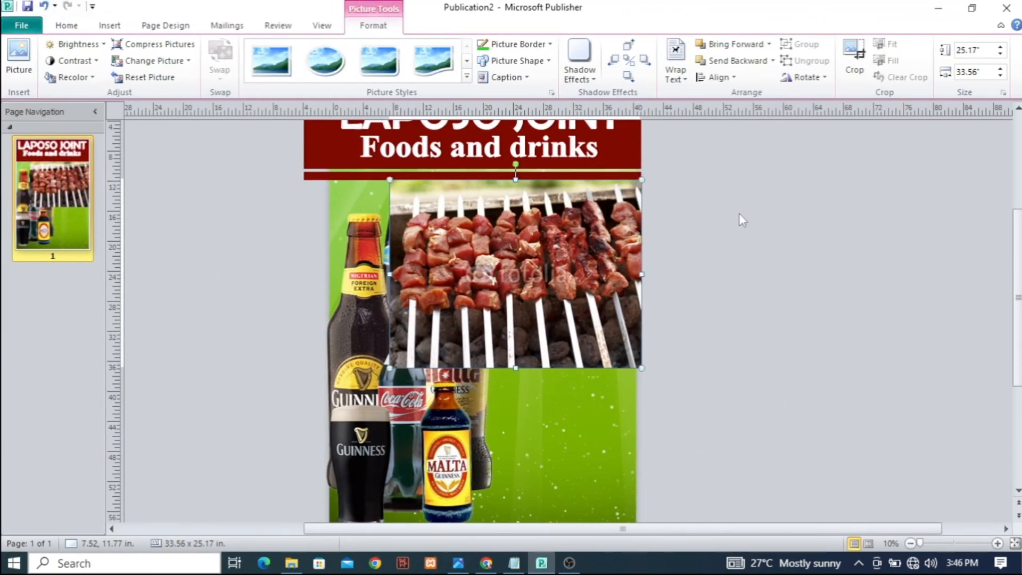
{"action": "left_click", "coordinate": [734, 61]}
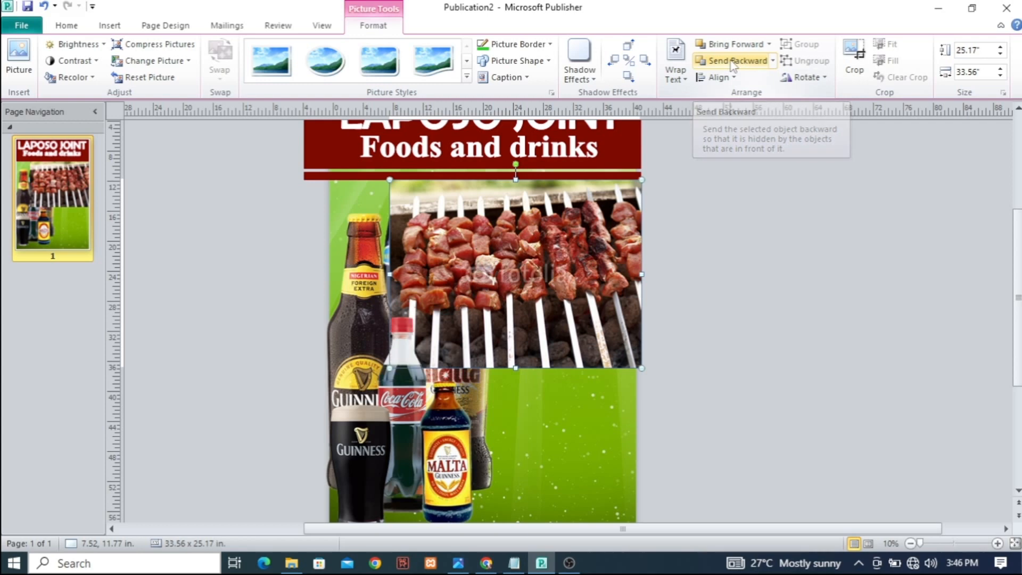
{"action": "left_click", "coordinate": [733, 60]}
{"action": "left_click", "coordinate": [733, 61]}
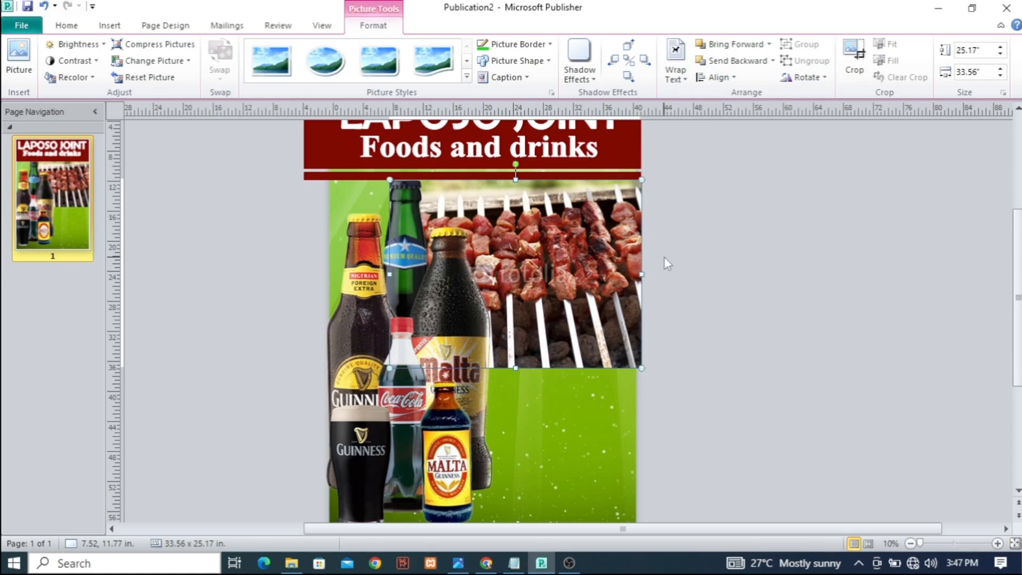
- Nudge the skewers picture up to overlap the header's lower red stripe slightly and send it behind the stripe
{"action": "key", "text": "Up"}
{"action": "key", "text": "Up"}
{"action": "key", "text": "Up"}
{"action": "key", "text": "Up"}
{"action": "key", "text": "Up"}
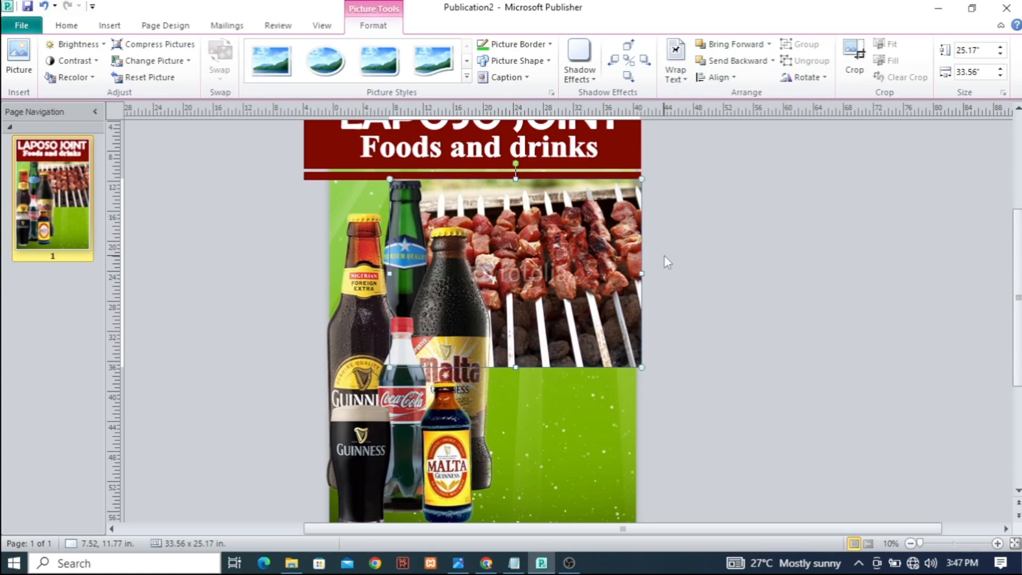
{"action": "key", "text": "Up"}
{"action": "key", "text": "Up"}
{"action": "key", "text": "Up"}
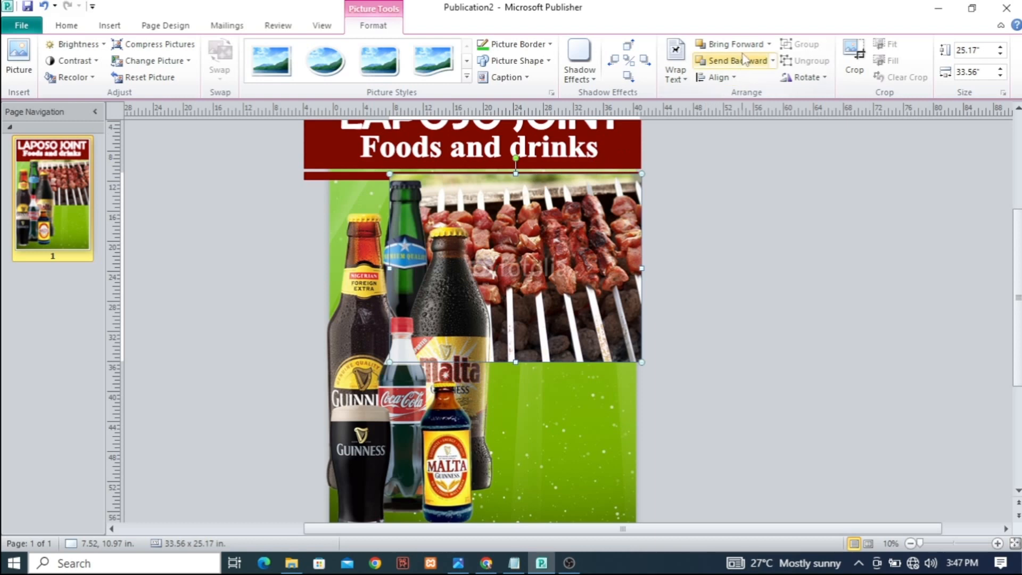
{"action": "left_click", "coordinate": [744, 62]}
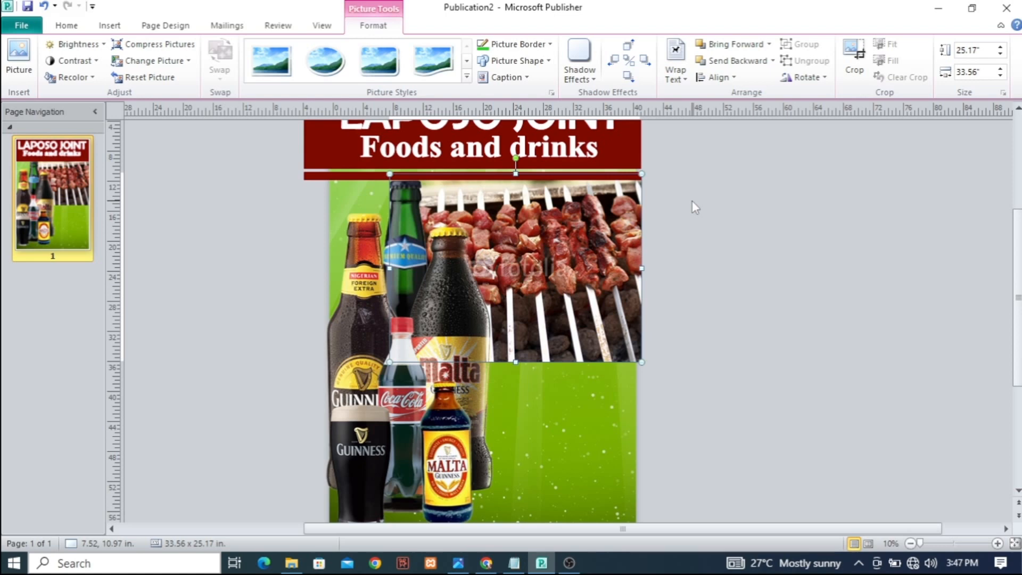
{"action": "key", "text": "Down"}
{"action": "key", "text": "Down"}
{"action": "key", "text": "Down"}
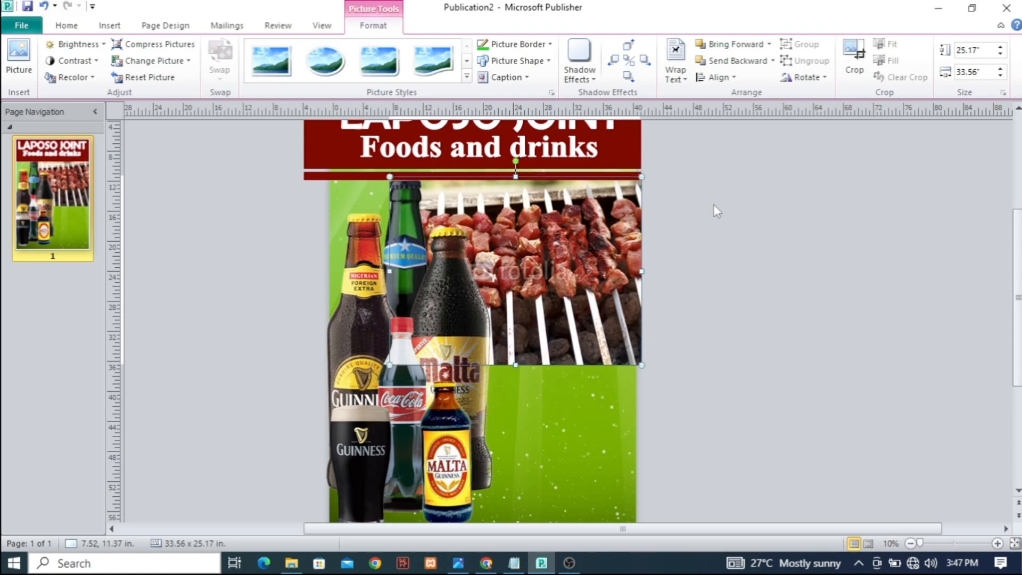
{"action": "left_click", "coordinate": [743, 234]}
{"action": "left_click", "coordinate": [615, 265]}
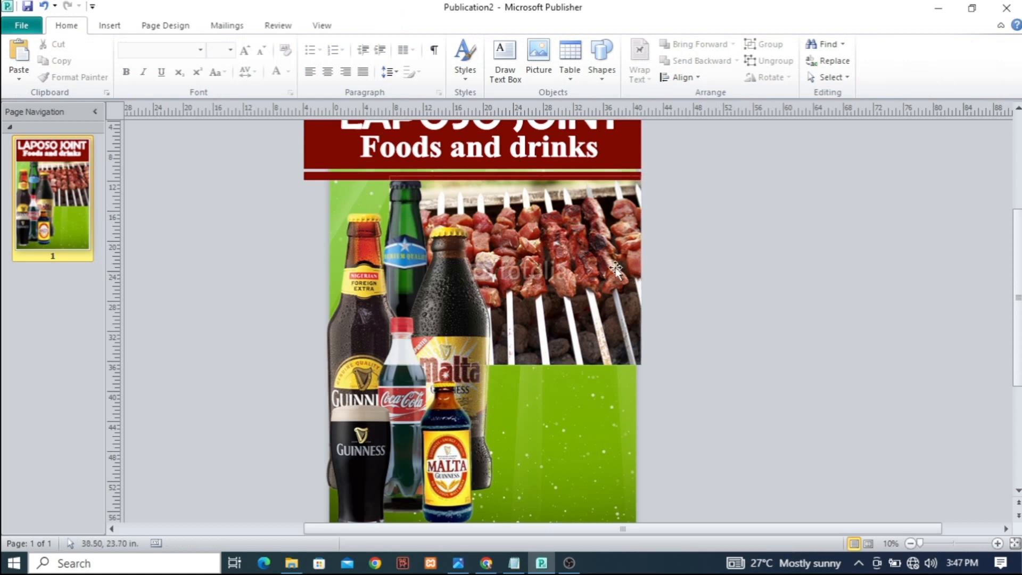
{"action": "left_click", "coordinate": [728, 275]}
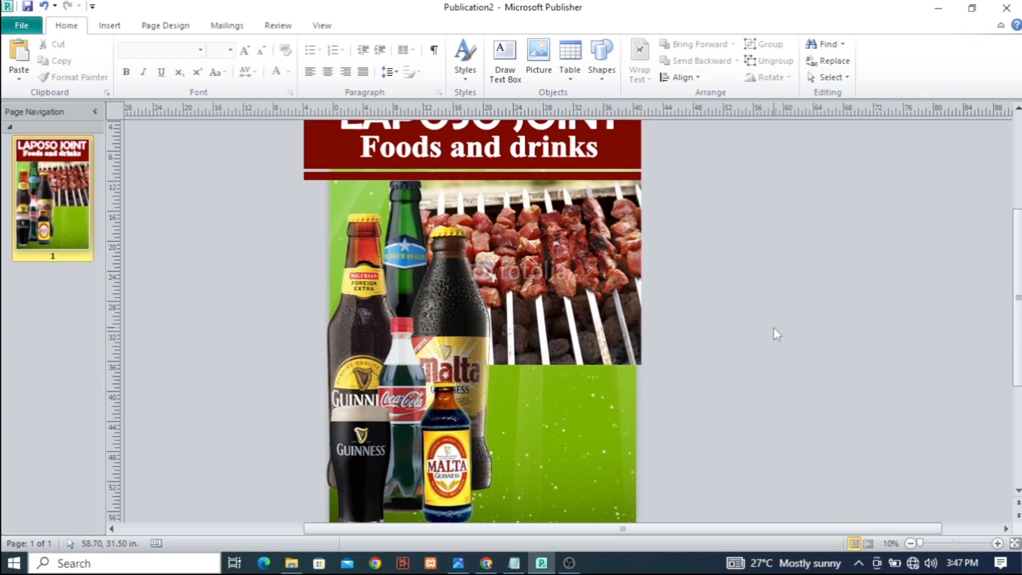
- Insert the b1_Banku_Tilapia-1 picture with text wrapping None and enlarge it to about 30.21 by 20.36 inches
{"action": "left_click", "coordinate": [110, 26]}
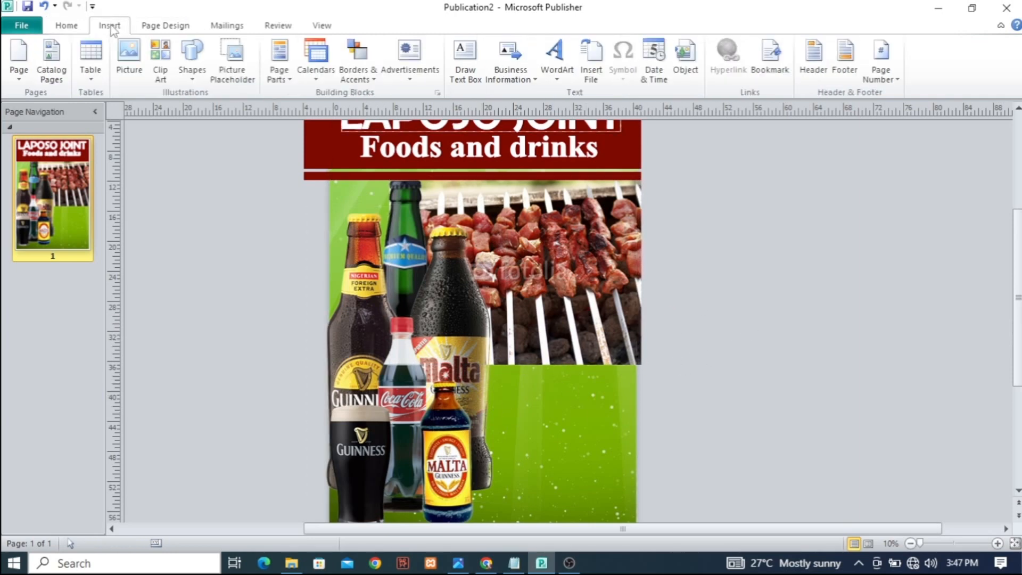
{"action": "left_click", "coordinate": [129, 55]}
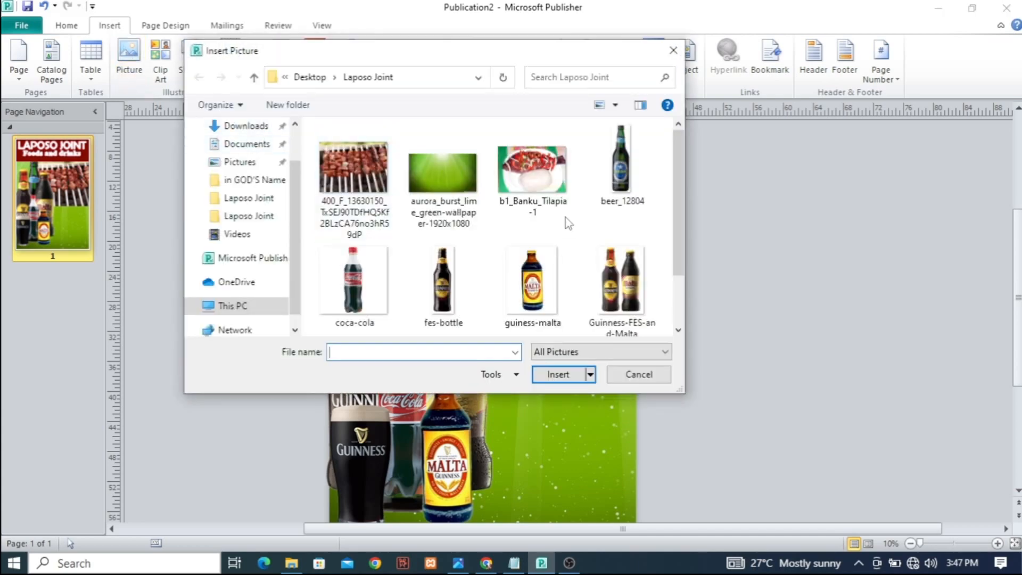
{"action": "left_click", "coordinate": [549, 168]}
{"action": "left_click", "coordinate": [558, 374]}
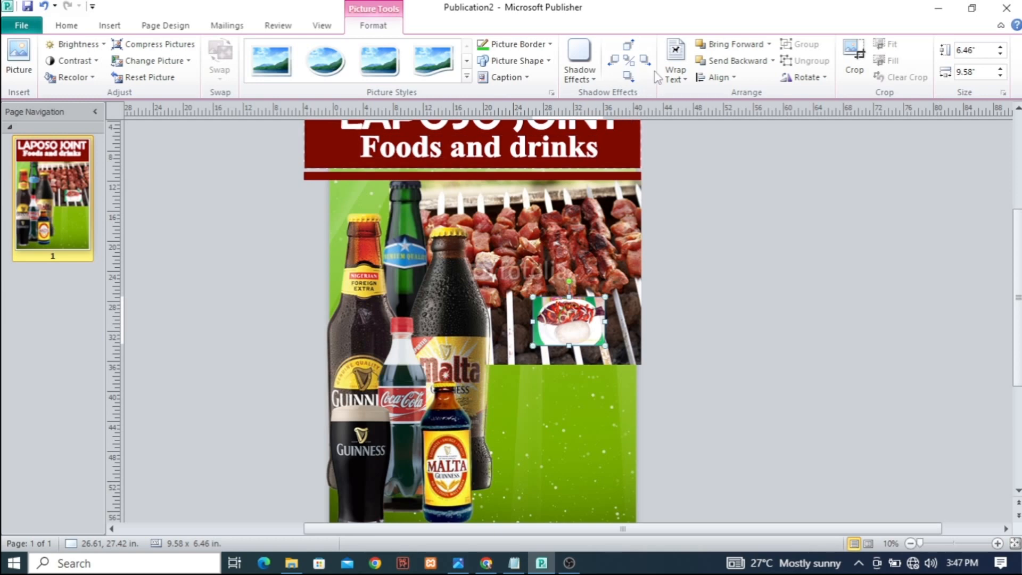
{"action": "left_click", "coordinate": [675, 60]}
{"action": "left_click", "coordinate": [686, 96]}
{"action": "left_click_drag", "start_coordinate": [533, 345], "coordinate": [378, 449]}
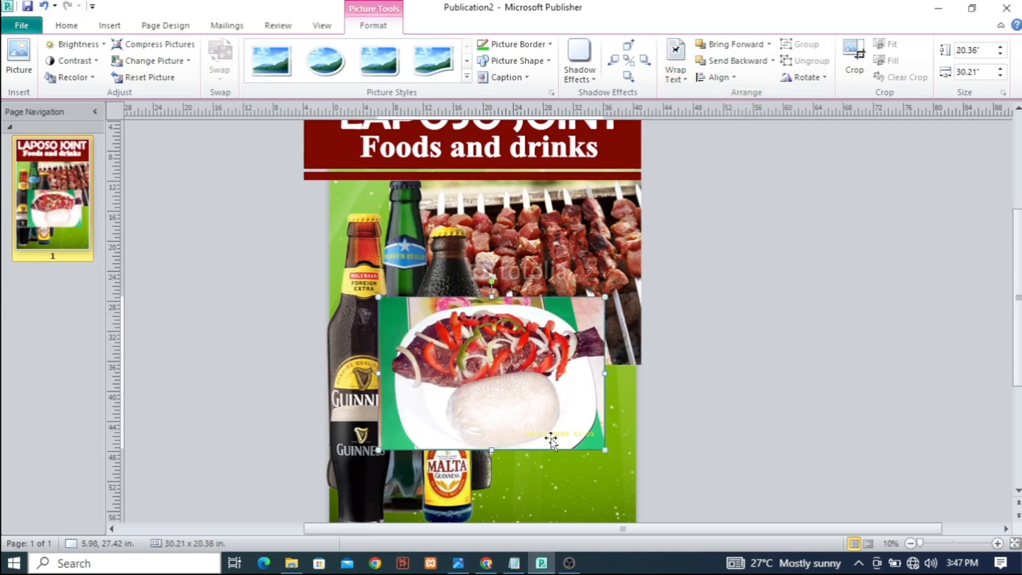
- Undo the accidental shift of the green background and enlarge the fish plate picture to about 47.42 by 31.96 inches
{"action": "left_click_drag", "start_coordinate": [609, 456], "coordinate": [669, 512]}
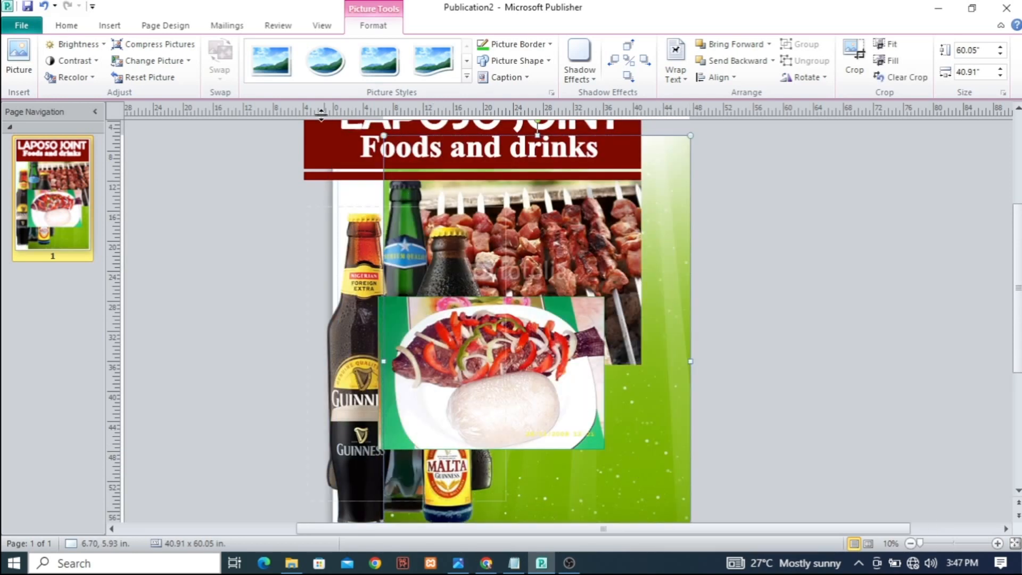
{"action": "left_click", "coordinate": [44, 6]}
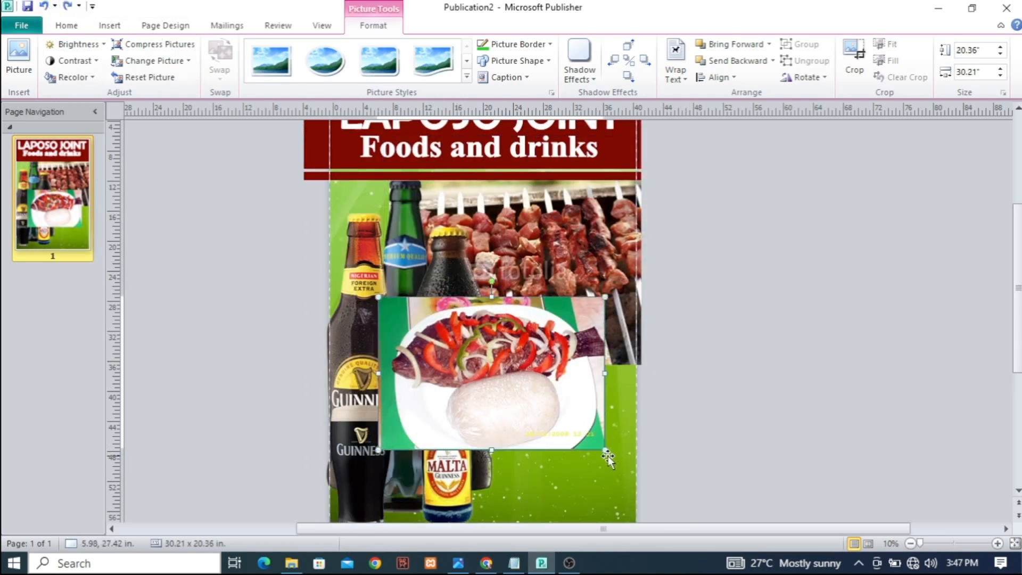
{"action": "left_click_drag", "start_coordinate": [607, 456], "coordinate": [668, 515]}
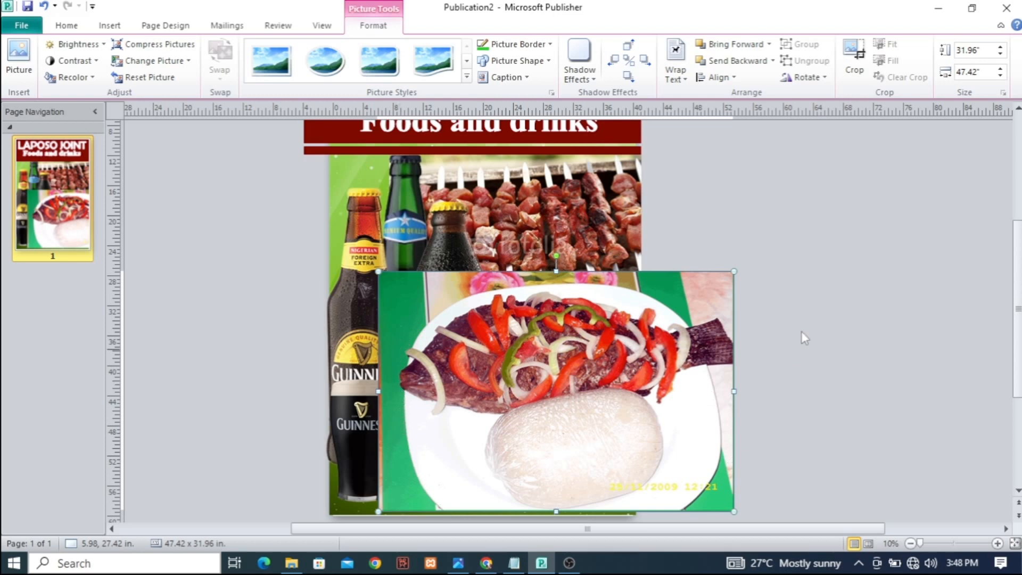
- Try to trim the fish picture along the plate's upper edge by adding and moving wrap points
{"action": "left_click", "coordinate": [676, 62]}
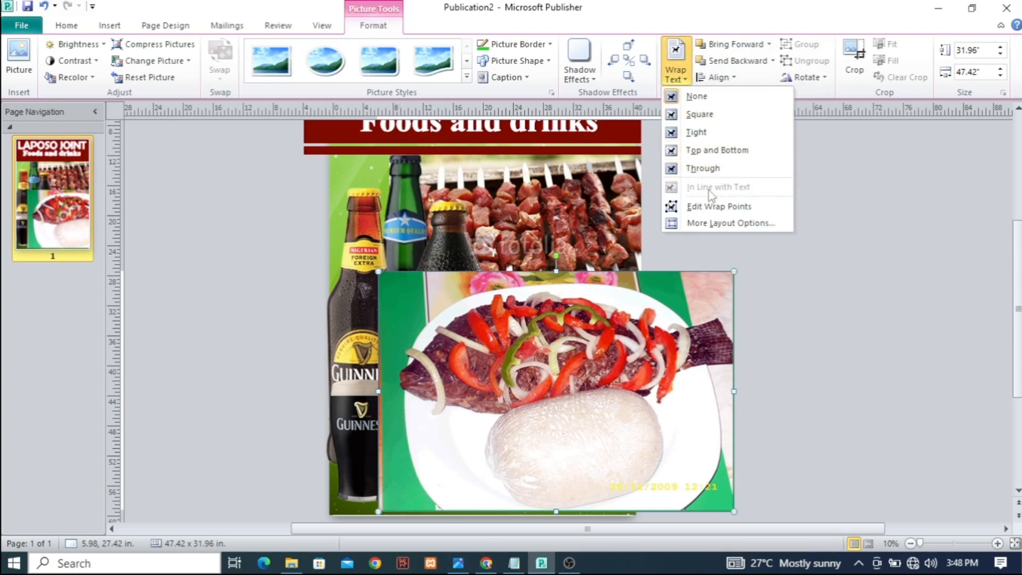
{"action": "left_click", "coordinate": [707, 209]}
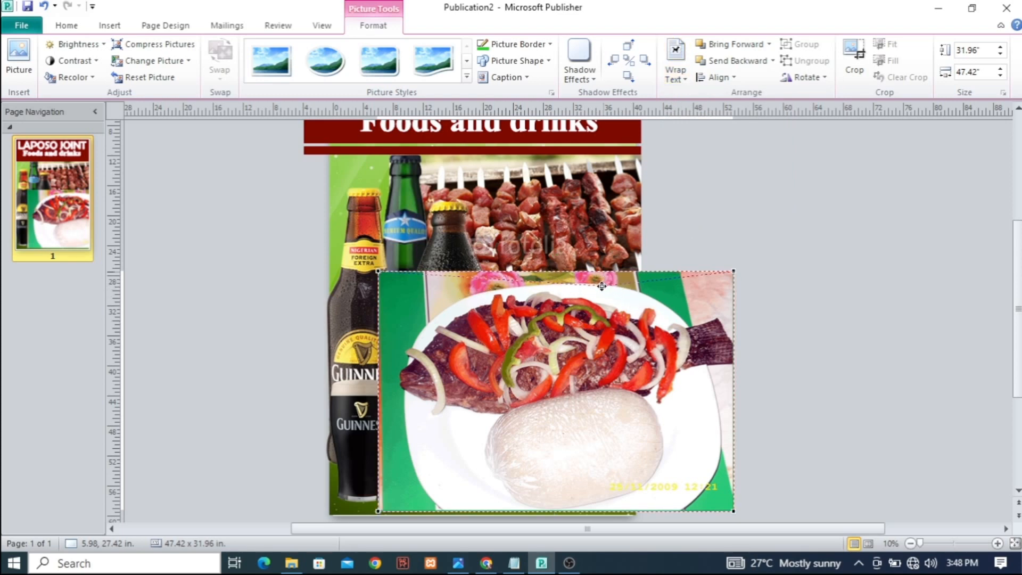
{"action": "left_click_drag", "start_coordinate": [594, 272], "coordinate": [593, 285]}
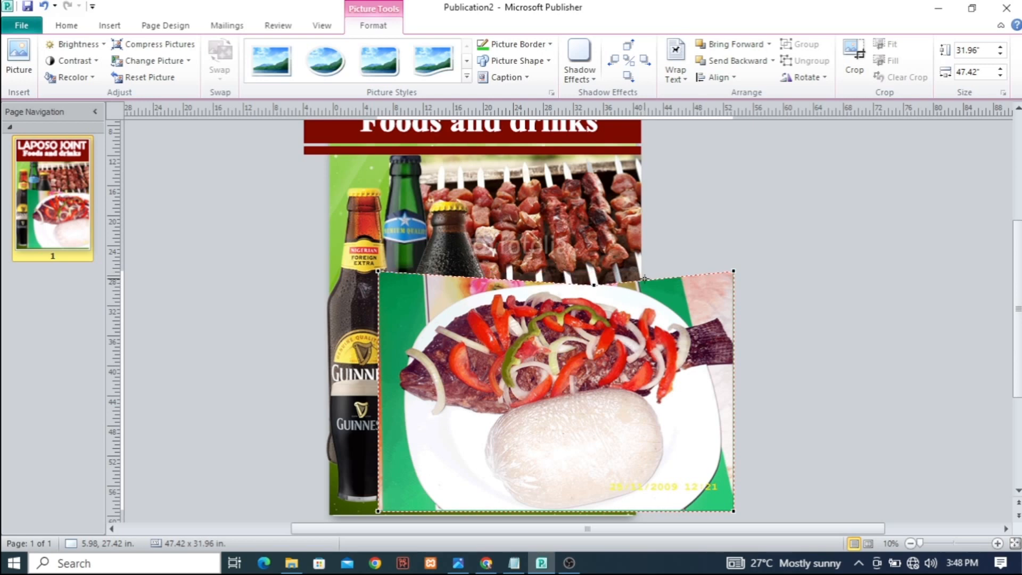
{"action": "left_click", "coordinate": [622, 288], "text": "ctrl"}
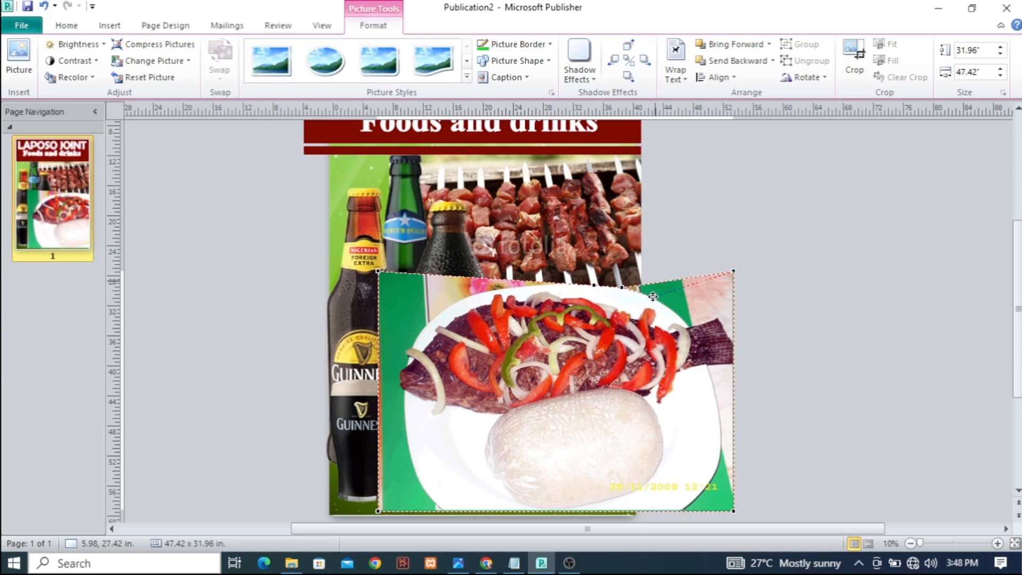
{"action": "left_click_drag", "start_coordinate": [652, 296], "coordinate": [651, 296]}
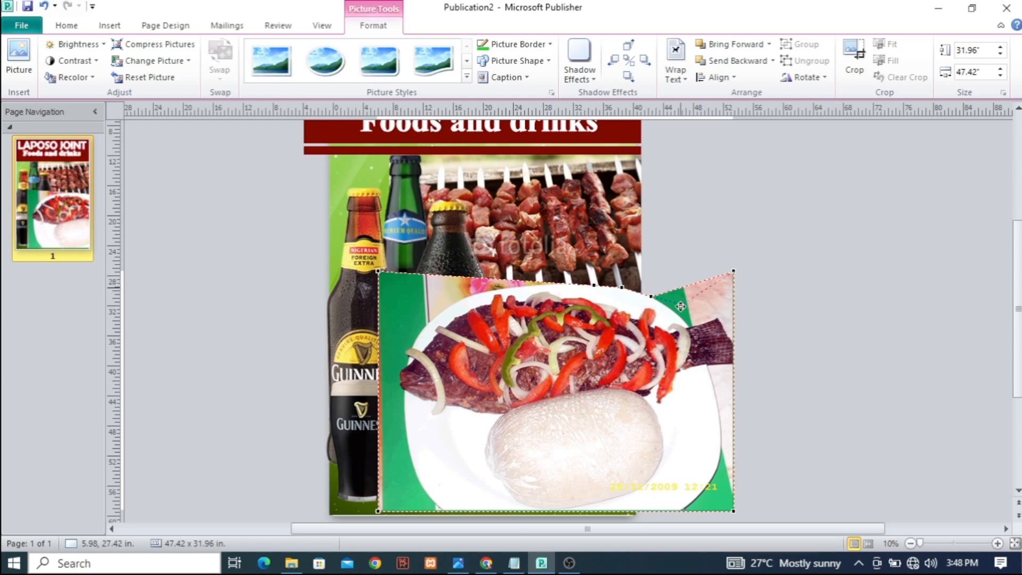
{"action": "left_click_drag", "start_coordinate": [674, 310], "coordinate": [674, 311]}
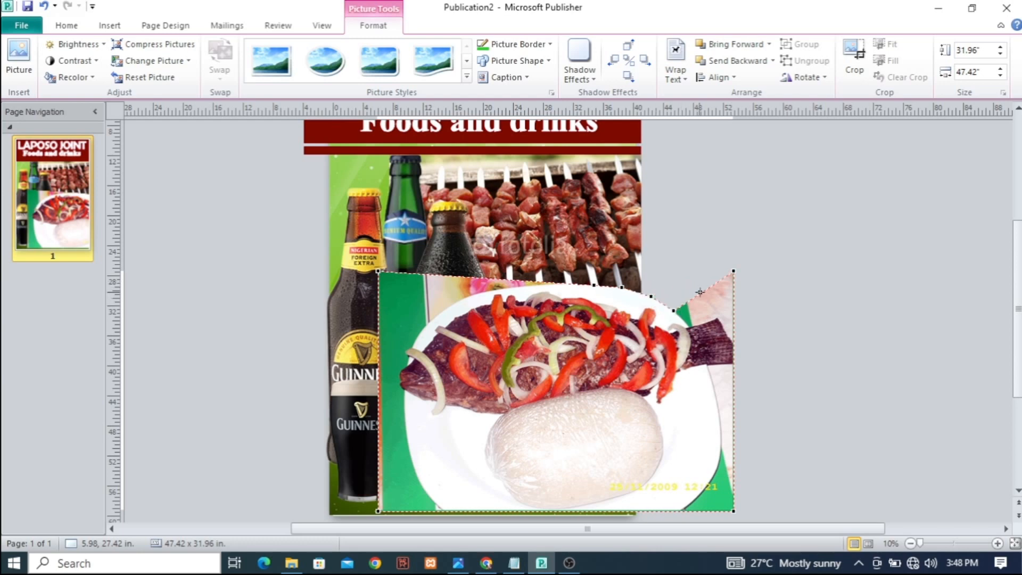
{"action": "left_click_drag", "start_coordinate": [691, 325], "coordinate": [691, 325]}
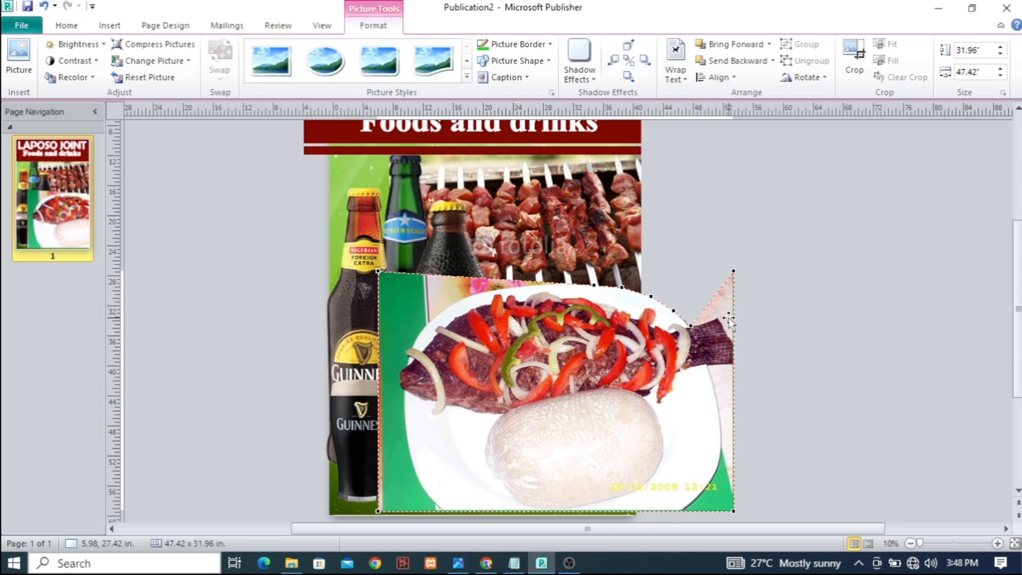
- Undo the wrap point edits and the last enlargement of the fish plate picture
{"action": "left_click", "coordinate": [44, 7]}
{"action": "left_click", "coordinate": [44, 6]}
{"action": "left_click", "coordinate": [44, 6]}
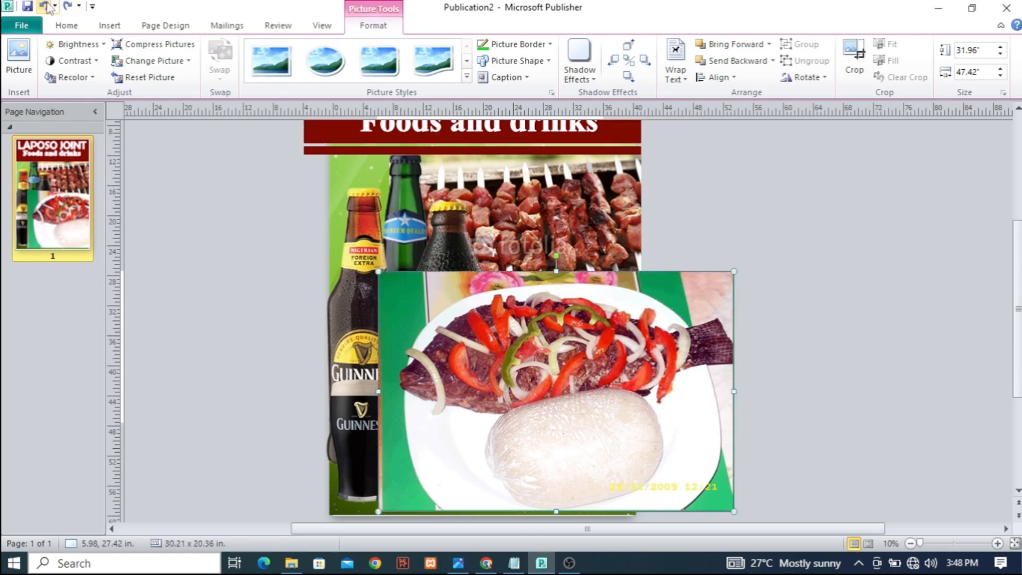
{"action": "left_click", "coordinate": [44, 7]}
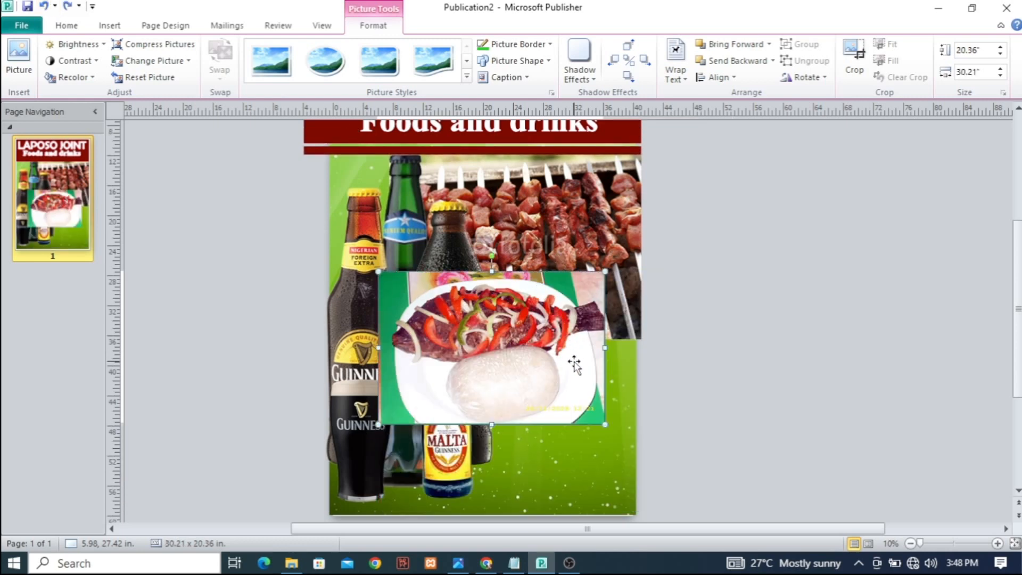
- Enlarge the fish plate picture to about 44.21 by 29.79 inches and apply the oval picture style
{"action": "left_click_drag", "start_coordinate": [605, 424], "coordinate": [710, 481]}
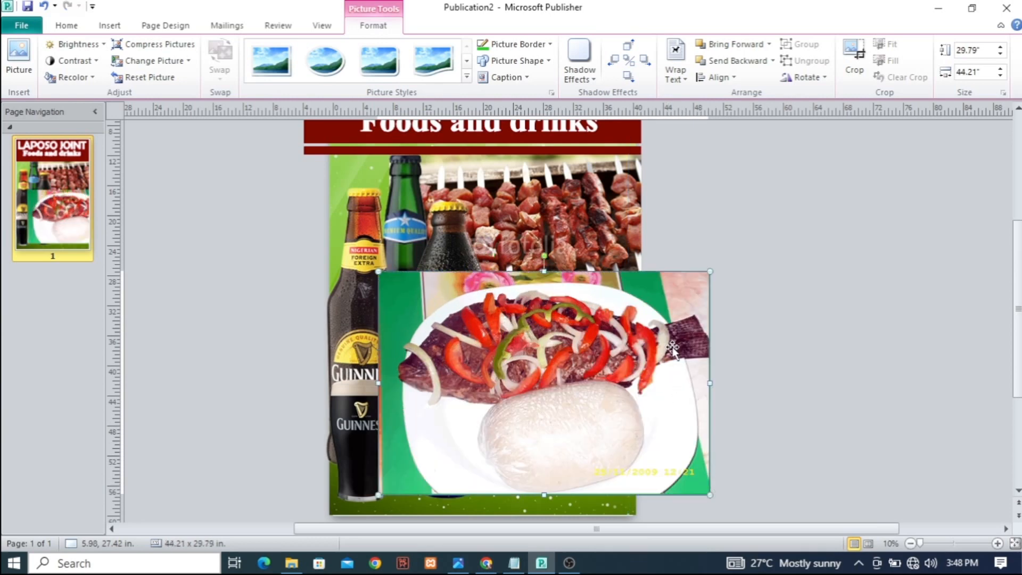
{"action": "left_click", "coordinate": [318, 60]}
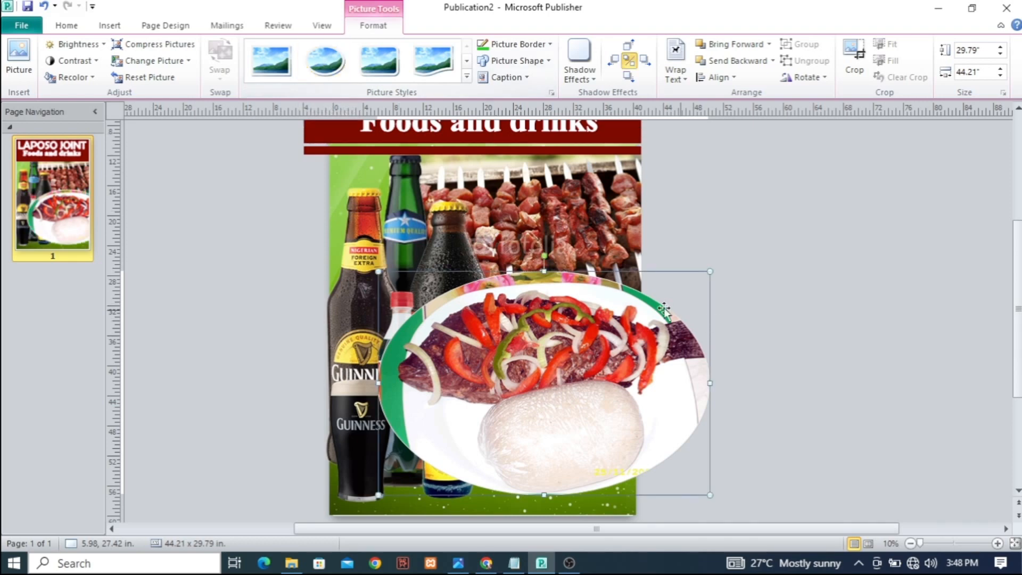
- Narrow the oval fish plate picture to about 36.11 inches wide and move it over the right side of the bottles, undoing a trial rotation
{"action": "left_click_drag", "start_coordinate": [382, 389], "coordinate": [476, 392]}
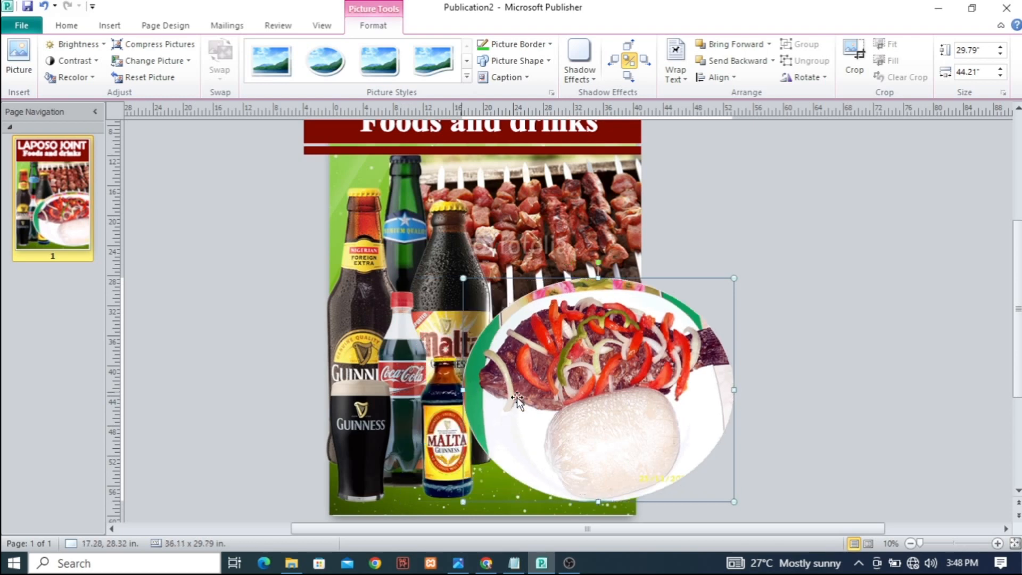
{"action": "left_click_drag", "start_coordinate": [587, 384], "coordinate": [562, 374]}
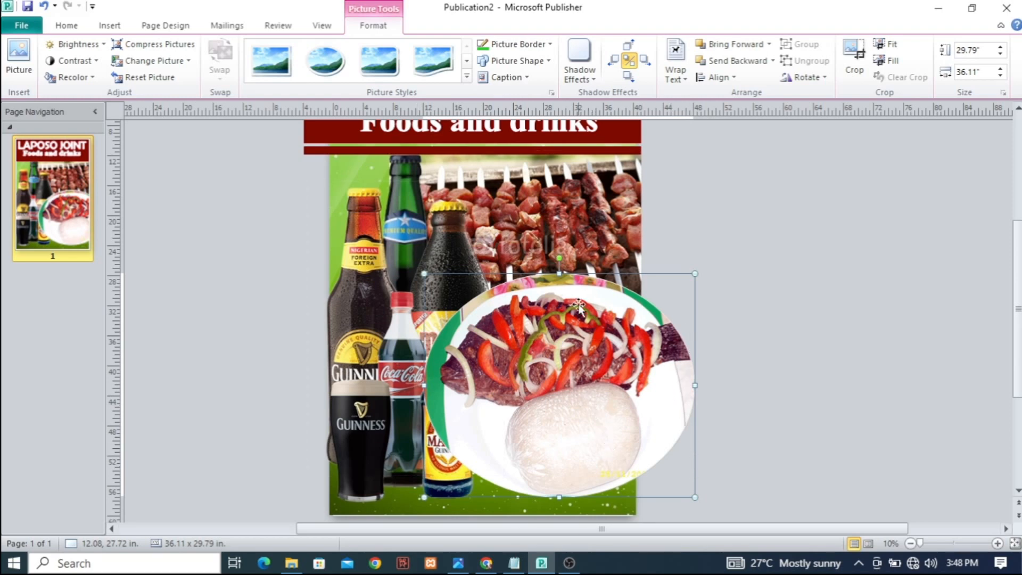
{"action": "left_click_drag", "start_coordinate": [559, 258], "coordinate": [566, 485]}
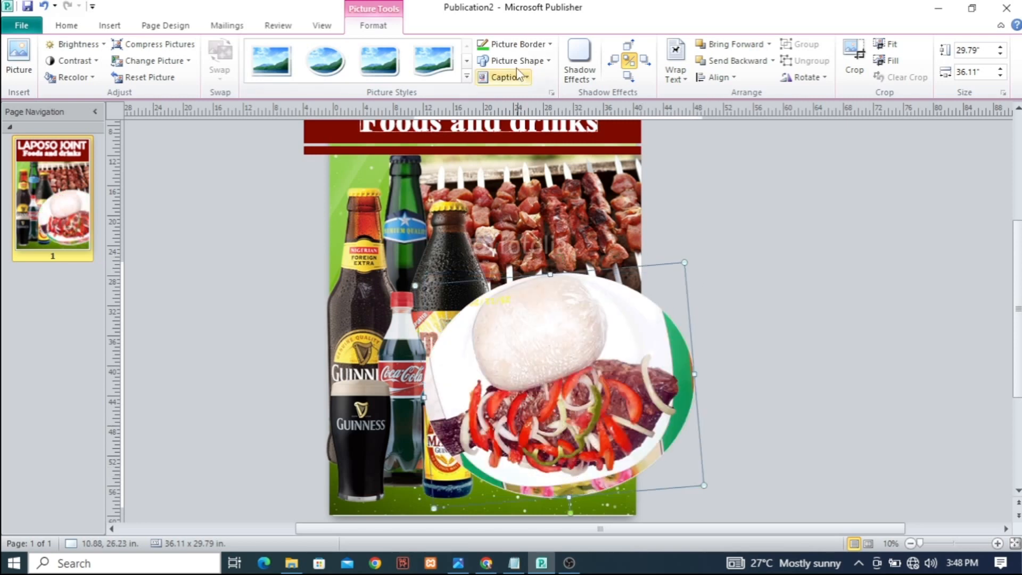
{"action": "left_click", "coordinate": [45, 6]}
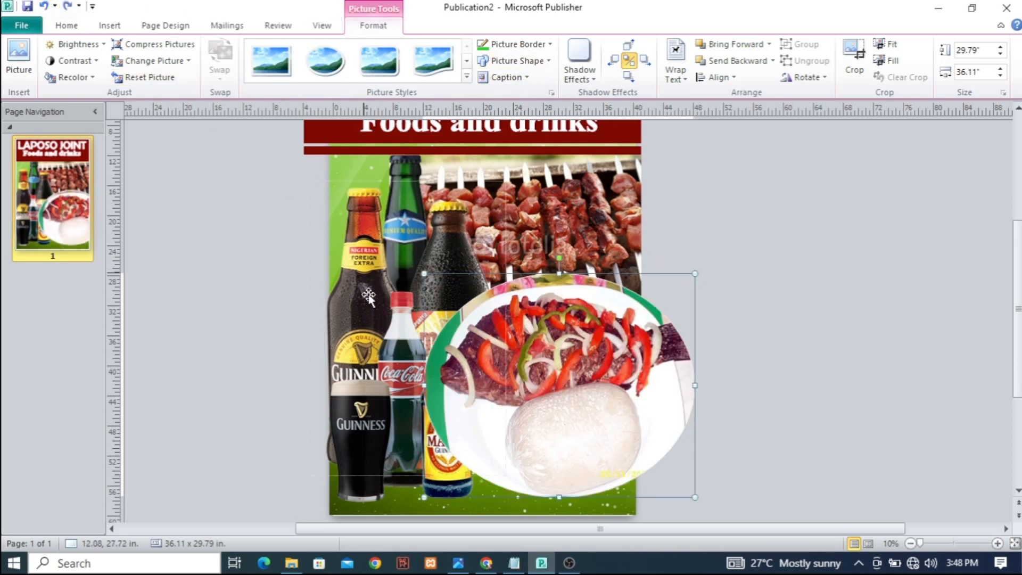
- Resize the fish plate picture to about 32.31 by 30.79 inches and shift it slightly toward the bottles
{"action": "left_click_drag", "start_coordinate": [424, 387], "coordinate": [439, 387]}
{"action": "left_click_drag", "start_coordinate": [543, 360], "coordinate": [525, 361]}
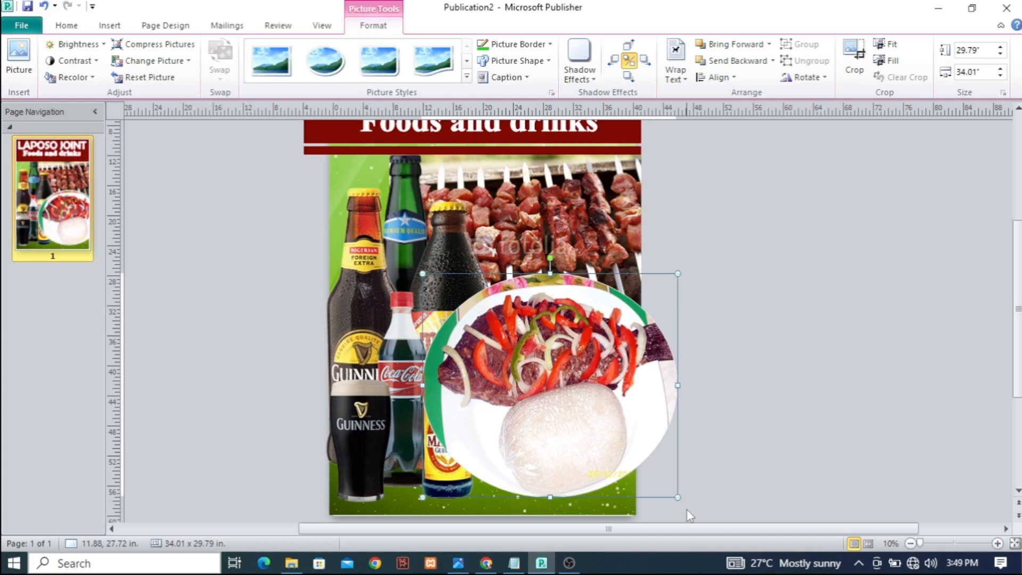
{"action": "left_click_drag", "start_coordinate": [538, 387], "coordinate": [510, 425]}
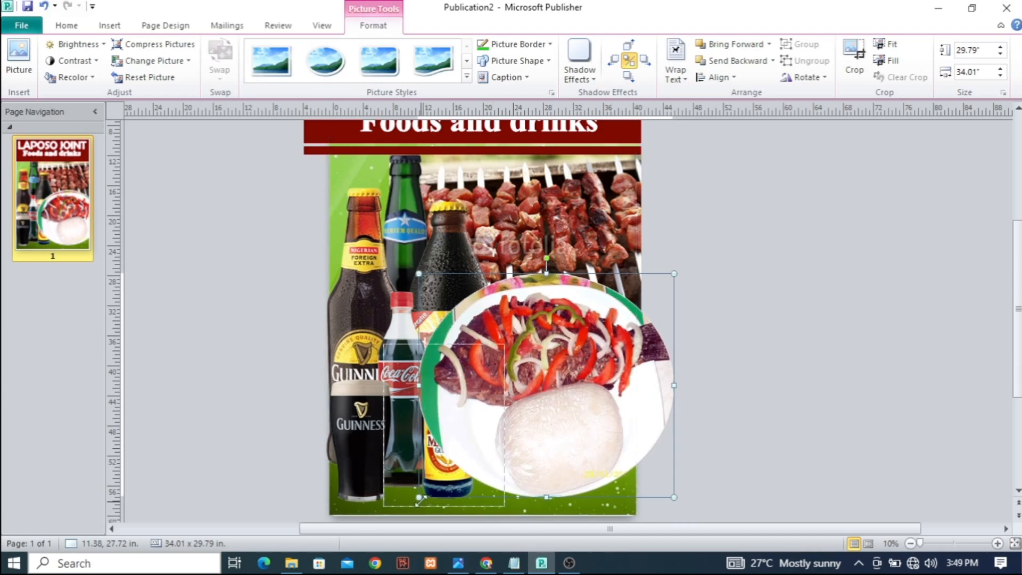
{"action": "left_click_drag", "start_coordinate": [547, 497], "coordinate": [549, 506]}
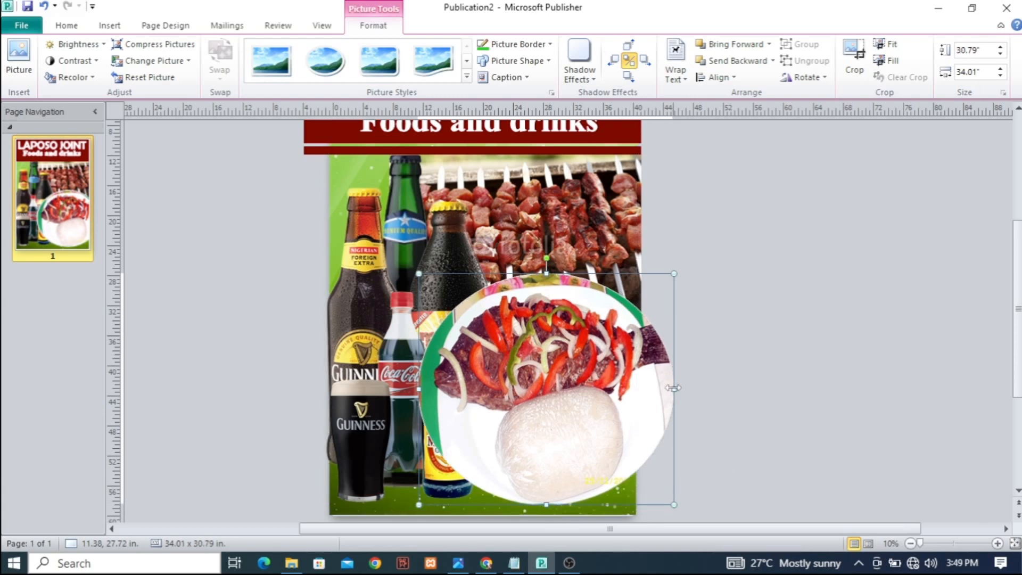
{"action": "left_click_drag", "start_coordinate": [674, 389], "coordinate": [662, 391]}
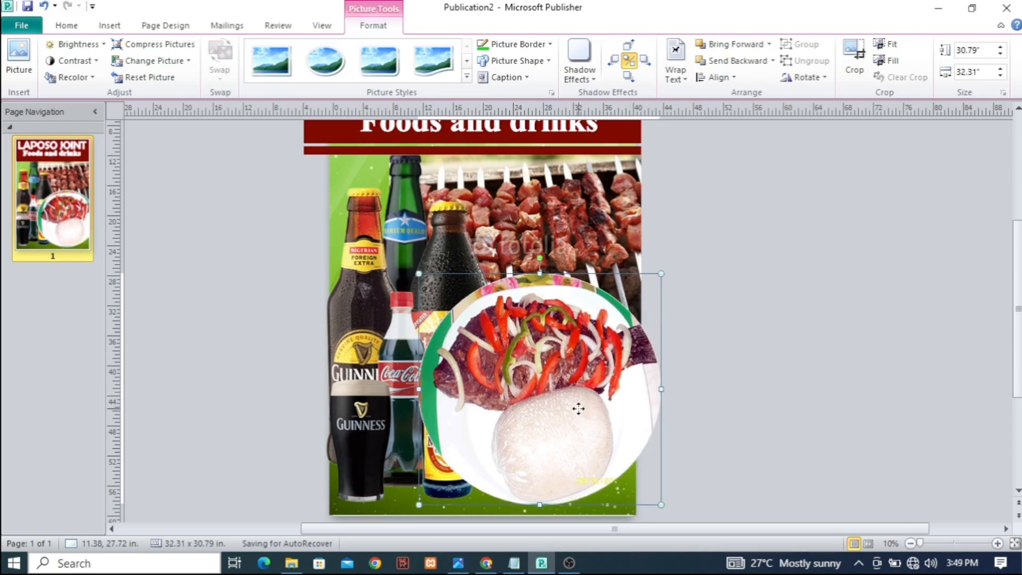
- Layer the fish plate picture behind the small Malta bottle but in front of the large Malta bottle, and shift it to the right
{"action": "left_click", "coordinate": [734, 63]}
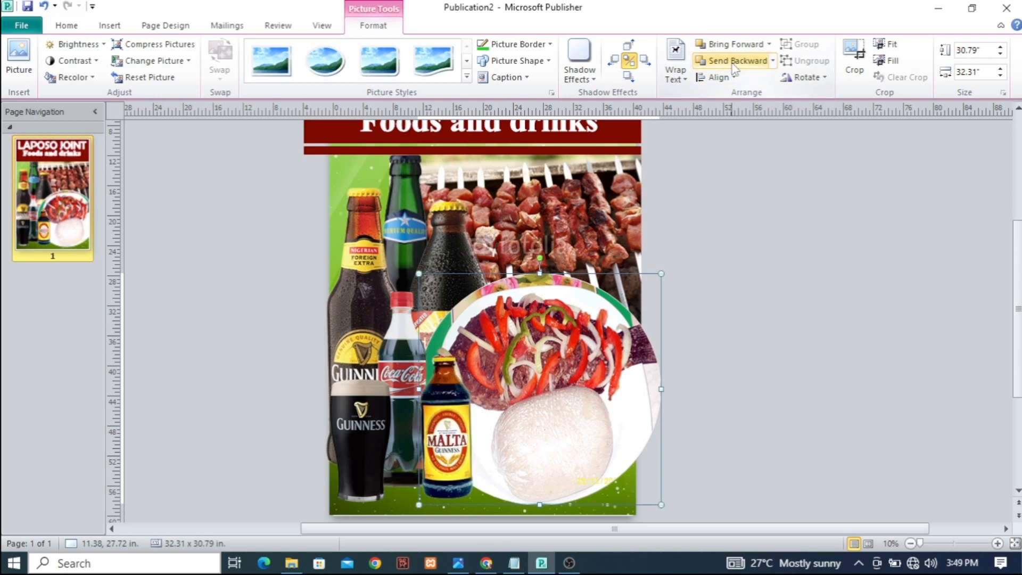
{"action": "left_click", "coordinate": [735, 63]}
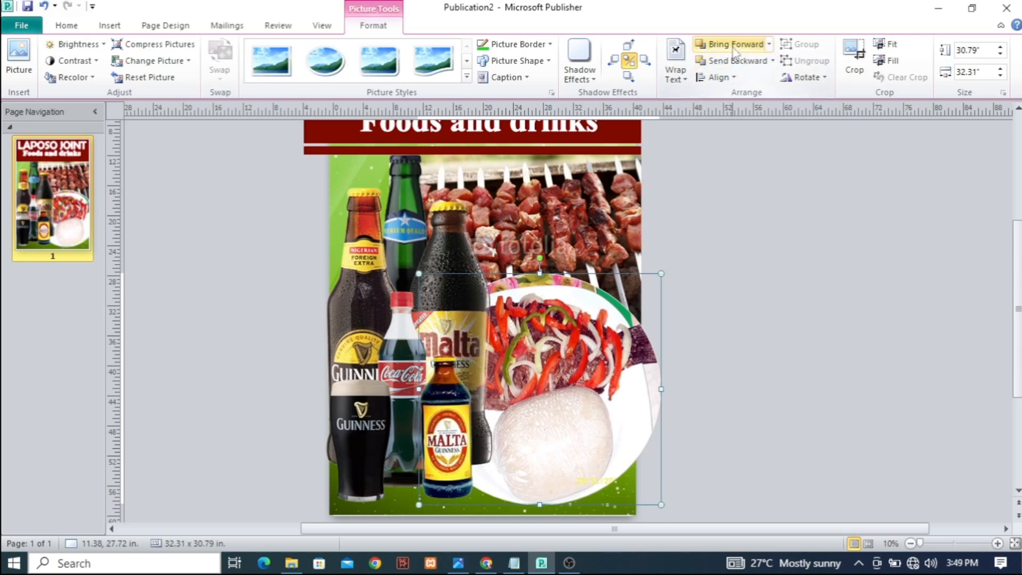
{"action": "left_click", "coordinate": [736, 46]}
{"action": "left_click_drag", "start_coordinate": [548, 365], "coordinate": [572, 360]}
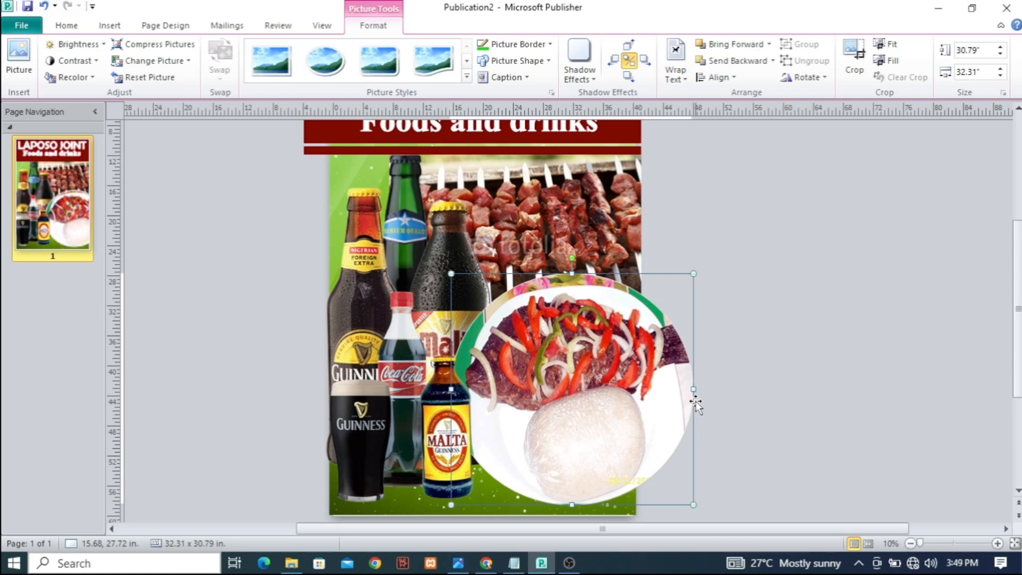
- Resize the fish plate picture to about 31.51 by 28.59 inches, drawing in its right, bottom and top edges
{"action": "left_click_drag", "start_coordinate": [693, 388], "coordinate": [687, 388]}
{"action": "left_click_drag", "start_coordinate": [569, 506], "coordinate": [569, 496]}
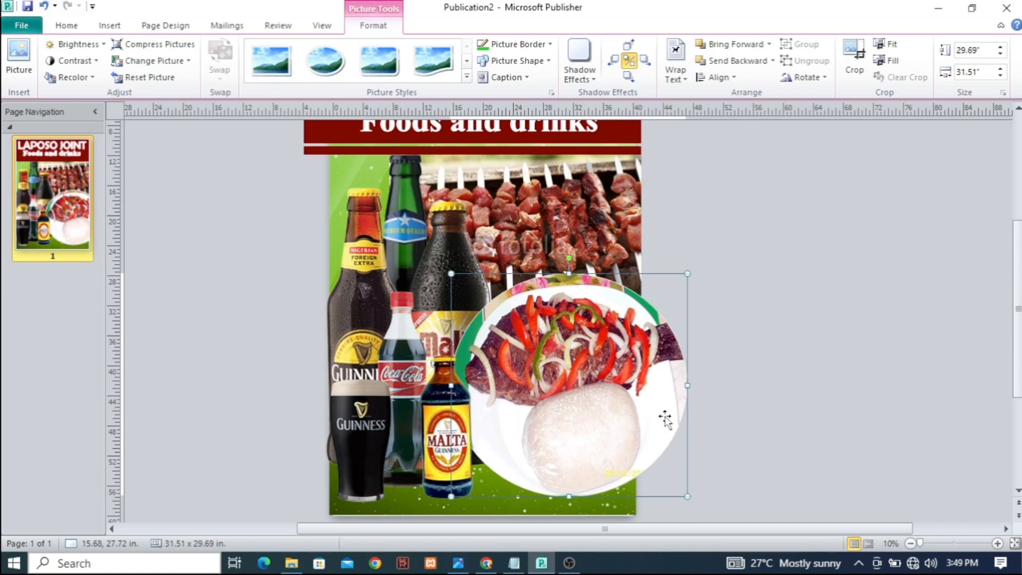
{"action": "left_click_drag", "start_coordinate": [569, 273], "coordinate": [569, 281]}
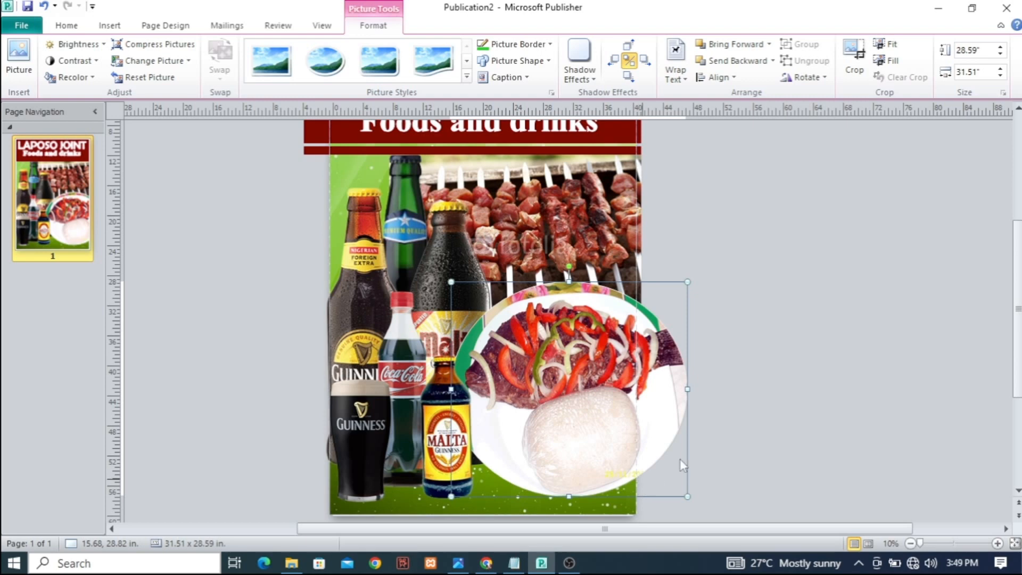
- Try twice to crop the fish plate picture's right side in toward the page edge, undoing each crop
{"action": "left_click", "coordinate": [854, 58]}
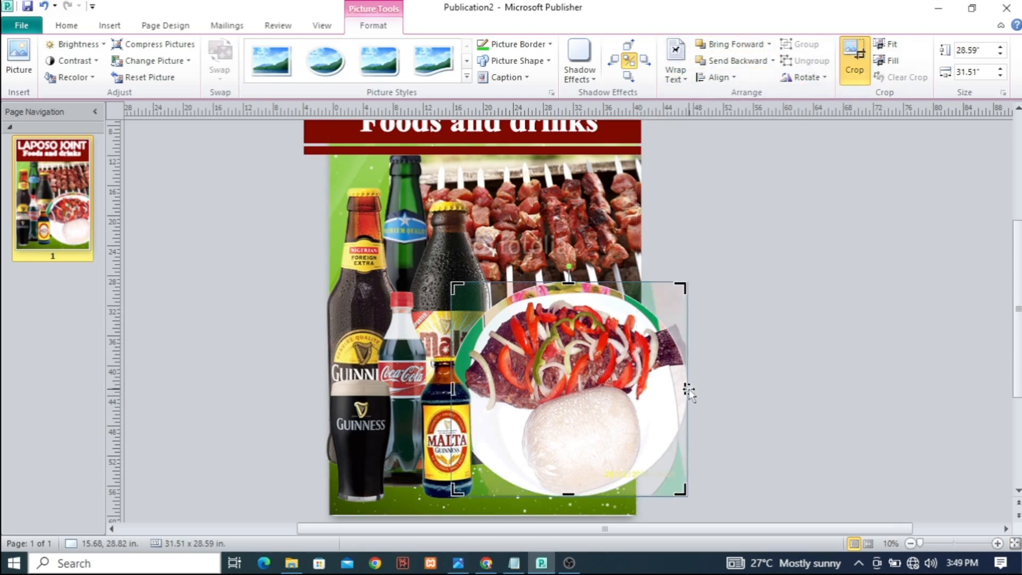
{"action": "left_click_drag", "start_coordinate": [684, 389], "coordinate": [648, 389]}
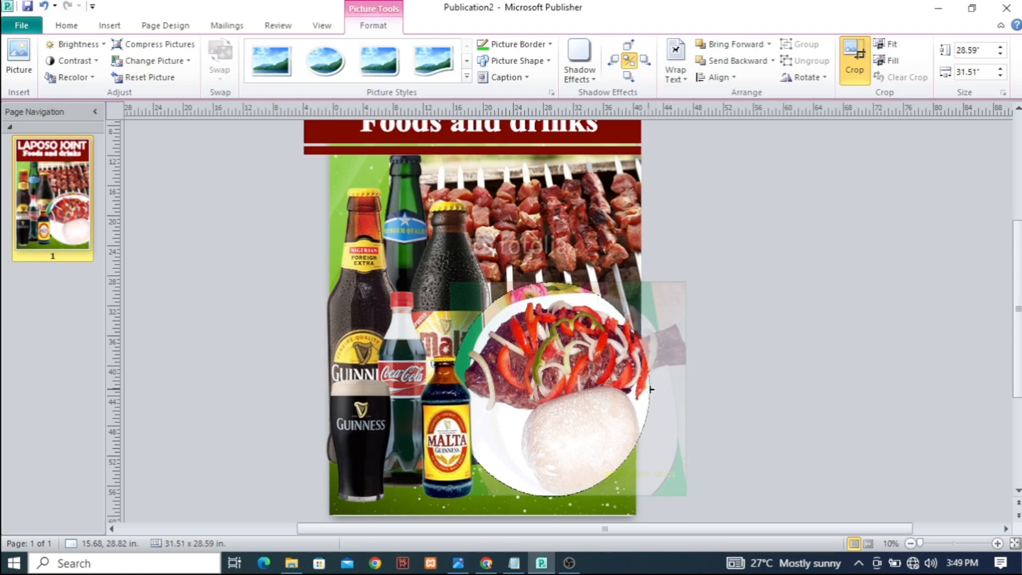
{"action": "left_click", "coordinate": [44, 7]}
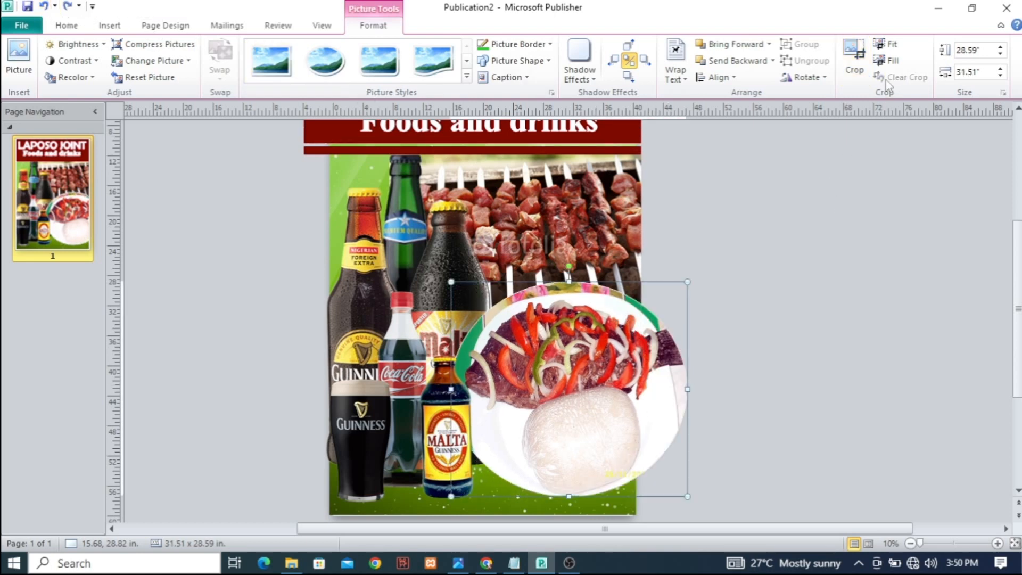
{"action": "left_click", "coordinate": [854, 60]}
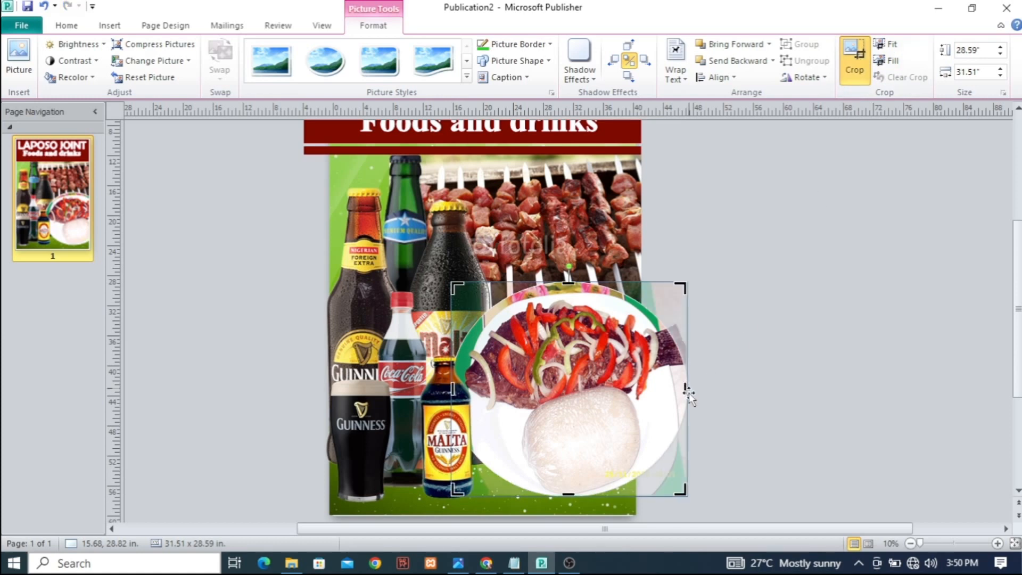
{"action": "left_click_drag", "start_coordinate": [684, 390], "coordinate": [645, 391]}
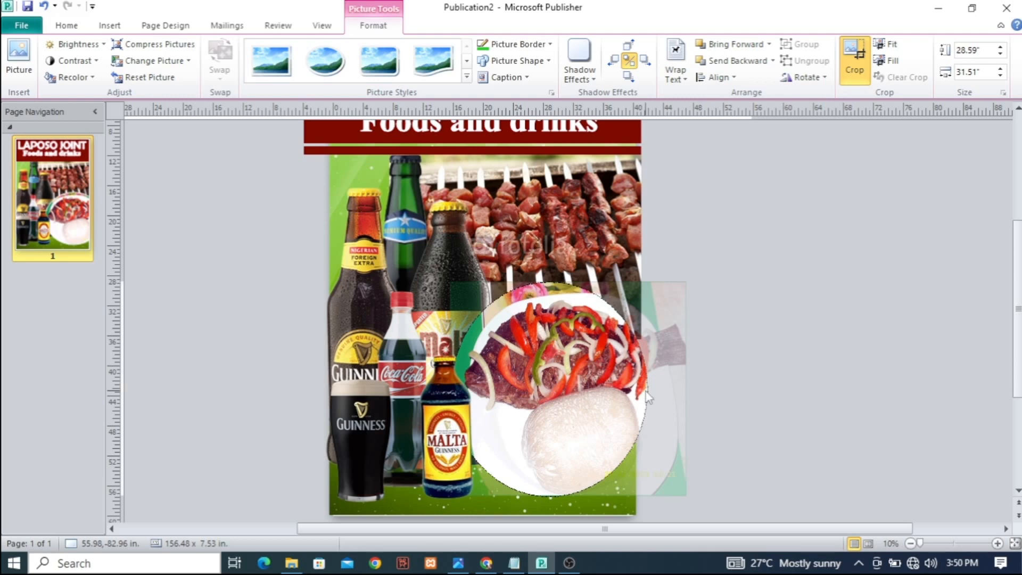
{"action": "left_click", "coordinate": [42, 7]}
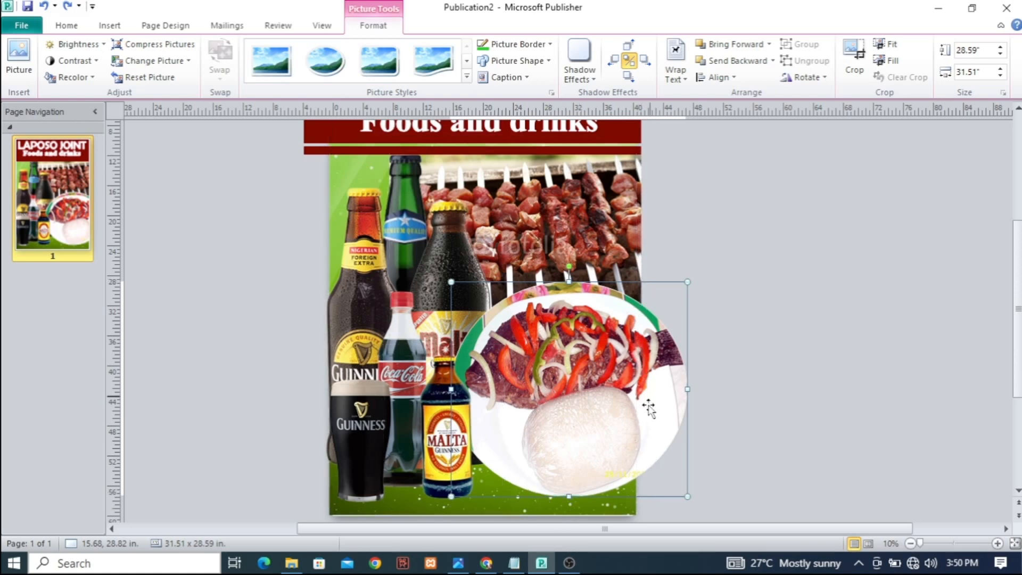
- Shrink the fish plate picture to about 30.63 by 27.79 inches and deselect it
{"action": "left_click_drag", "start_coordinate": [684, 496], "coordinate": [665, 494]}
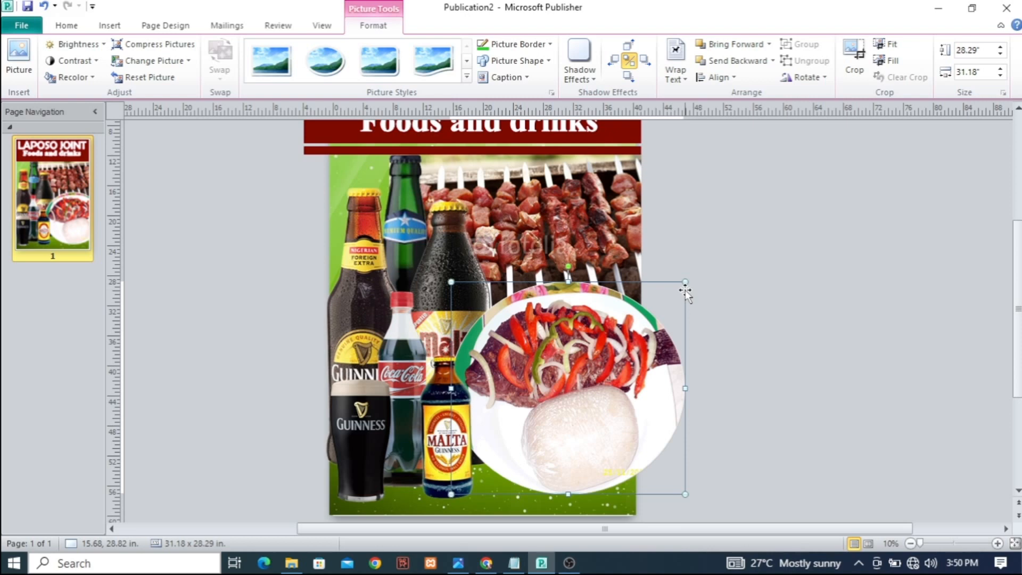
{"action": "left_click_drag", "start_coordinate": [685, 281], "coordinate": [681, 286]}
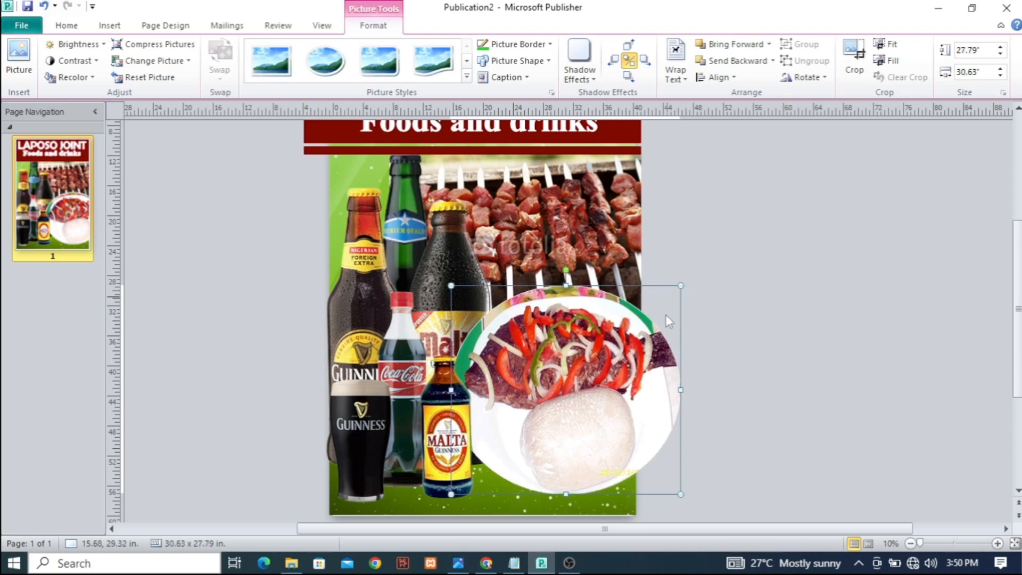
{"action": "left_click", "coordinate": [766, 301]}
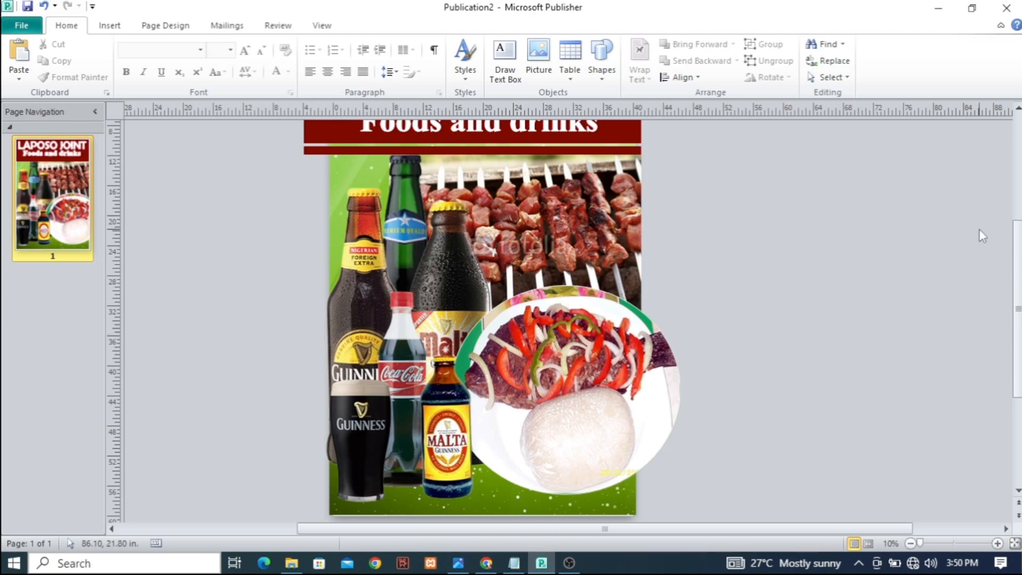
- Draw a rectangle about 41 inches wide and 5.2 inches high across the bottom of the flyer
{"action": "left_click_drag", "start_coordinate": [1020, 253], "coordinate": [1021, 229]}
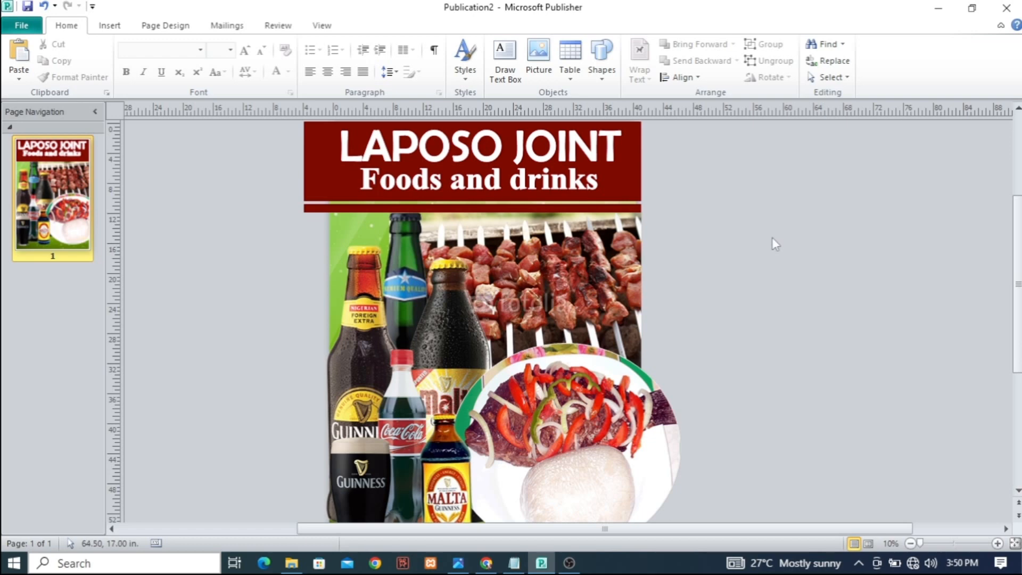
{"action": "left_click", "coordinate": [109, 26]}
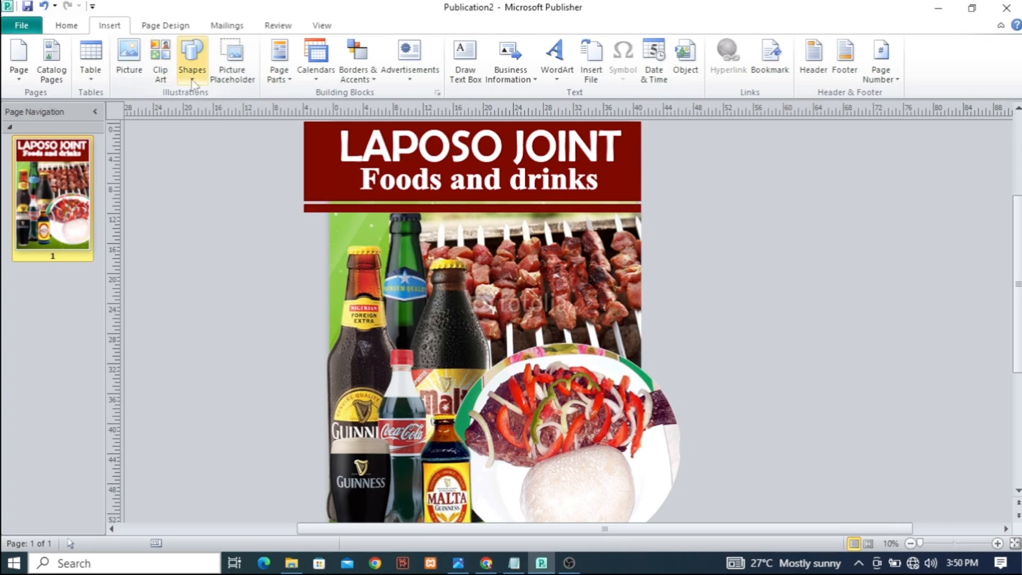
{"action": "left_click", "coordinate": [192, 61]}
{"action": "left_click", "coordinate": [230, 109]}
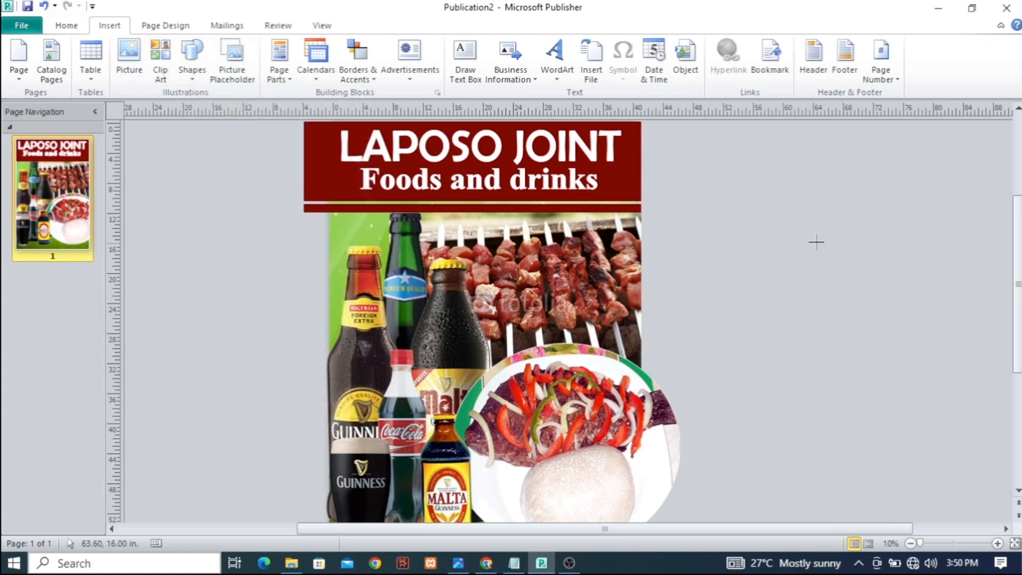
{"action": "left_click_drag", "start_coordinate": [1017, 218], "coordinate": [1017, 275]}
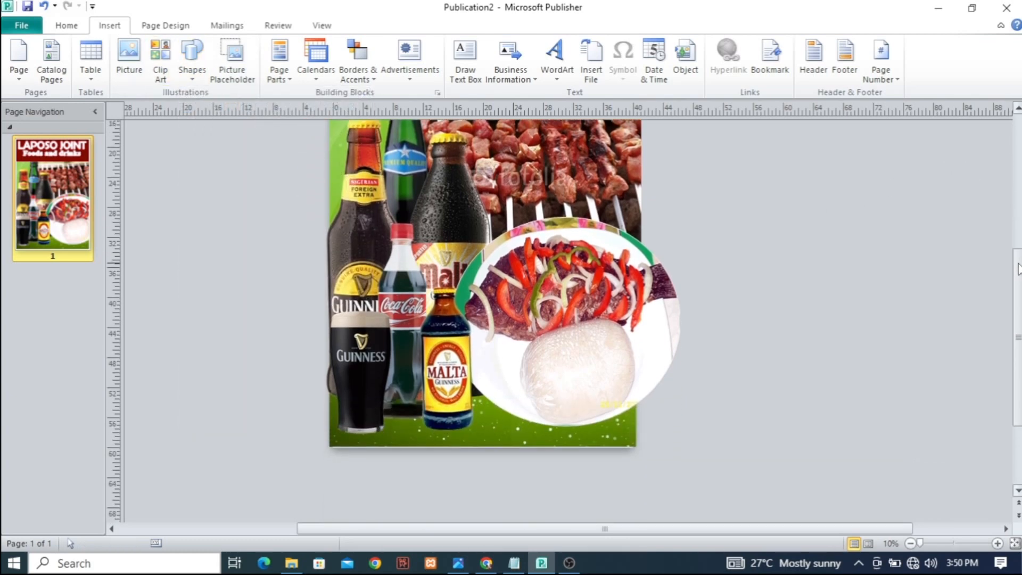
{"action": "mouse_move", "coordinate": [328, 408]}
{"action": "left_mouse_down"}
{"action": "mouse_move", "coordinate": [415, 426]}
{"action": "mouse_move", "coordinate": [633, 424]}
{"action": "mouse_move", "coordinate": [636, 448]}
{"action": "left_mouse_up"}
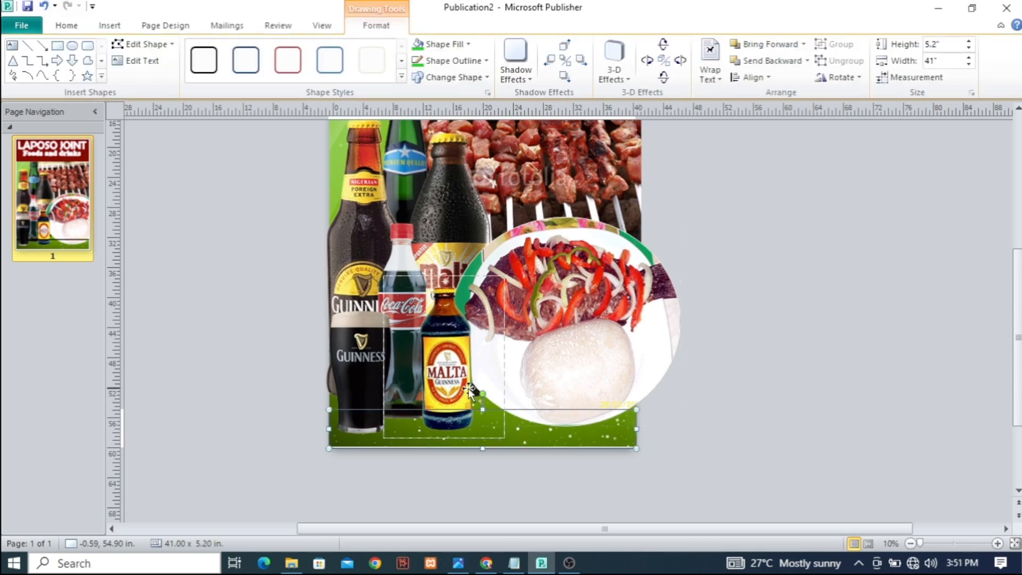
- Shrink the small Malta bottle picture to about 14.48 by 19.30 inches and the Guinness glass picture to about 15.43 by 15.43 inches
{"action": "left_click", "coordinate": [460, 387]}
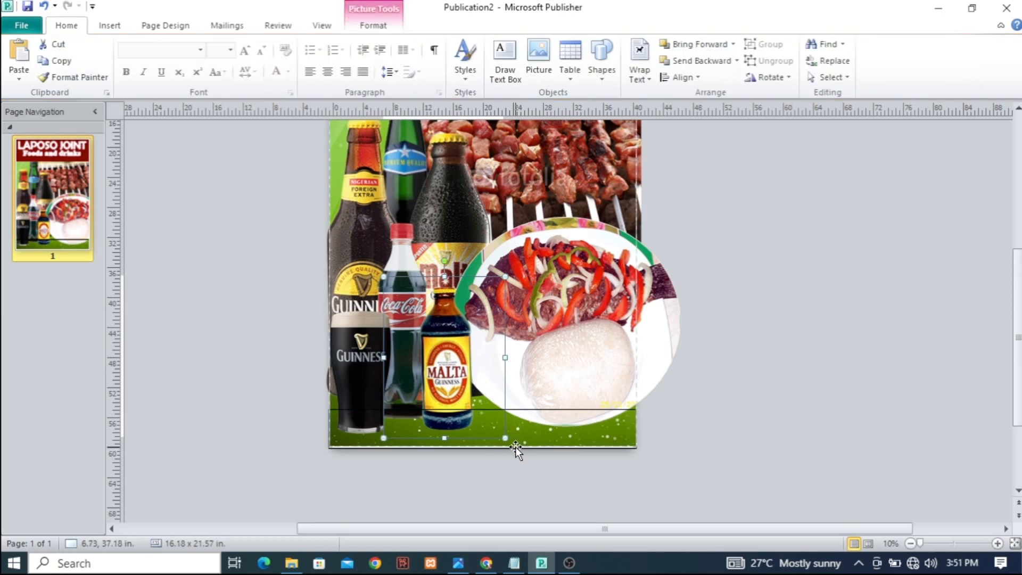
{"action": "left_click_drag", "start_coordinate": [511, 444], "coordinate": [492, 420]}
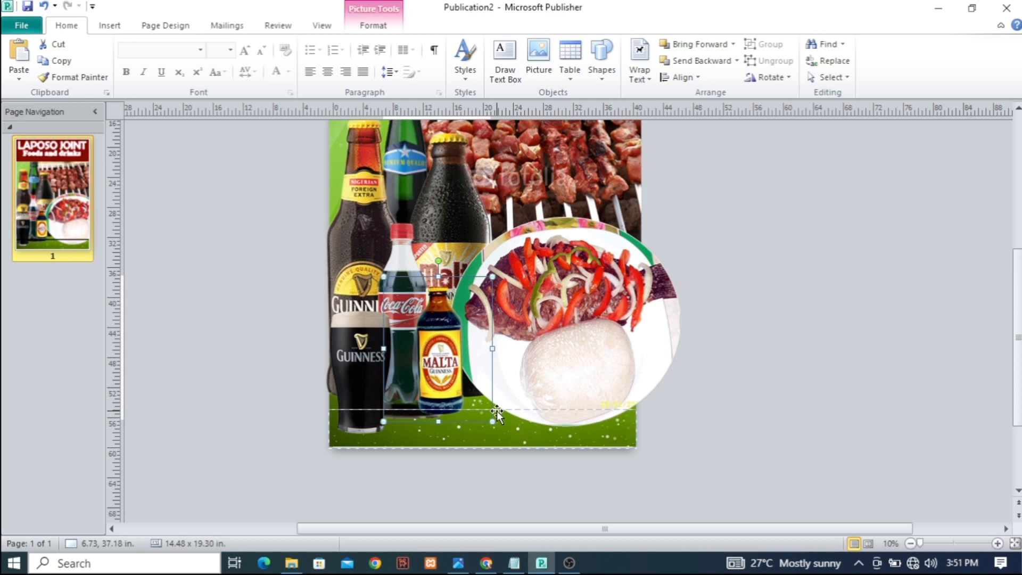
{"action": "left_click", "coordinate": [352, 392]}
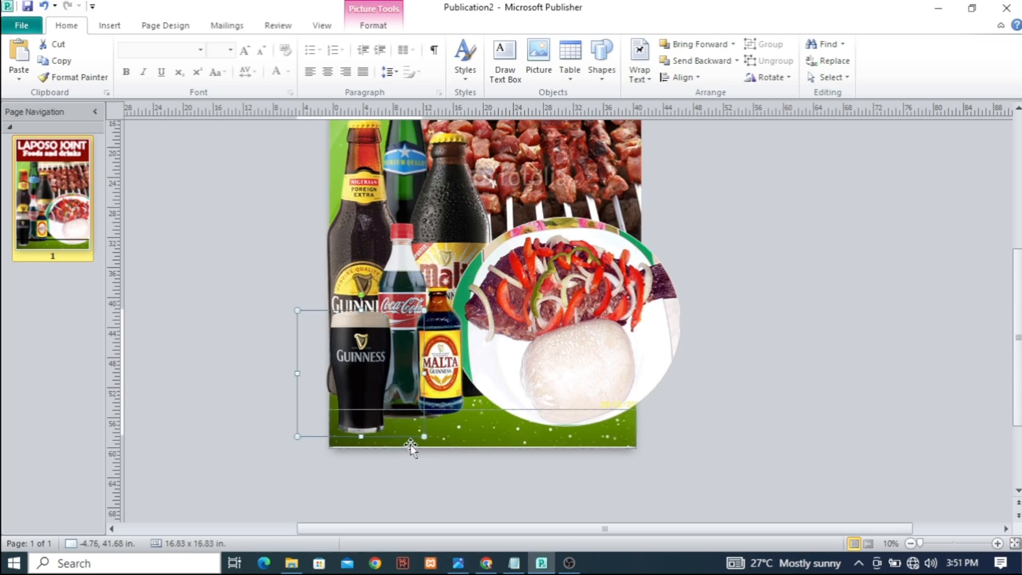
{"action": "left_click_drag", "start_coordinate": [424, 437], "coordinate": [413, 425]}
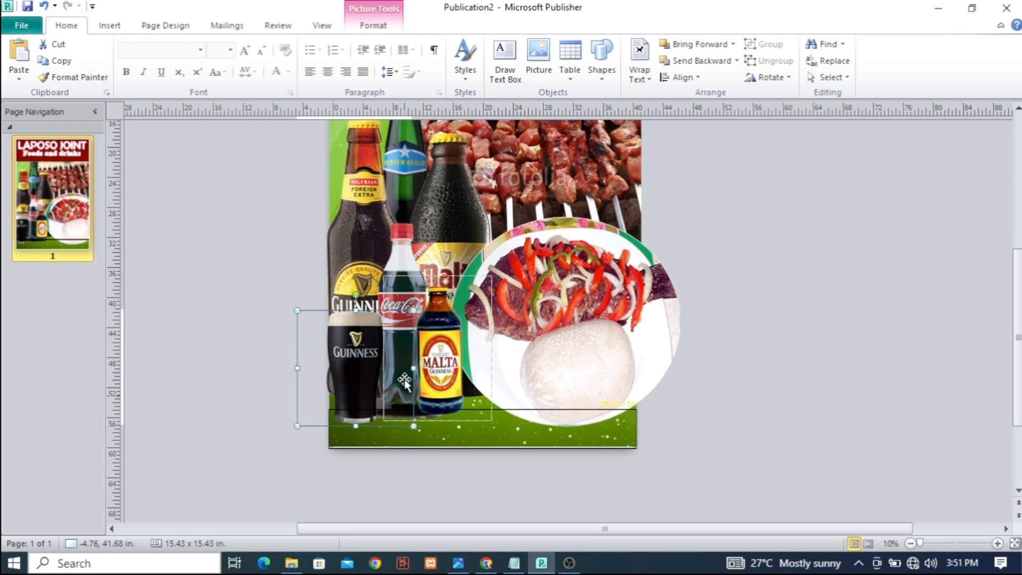
- Enlarge the Coca-Cola bottle to about 9.20 by 26.59 inches and move the fish plate down and left, overlapping the bottom rectangle
{"action": "left_click", "coordinate": [404, 335]}
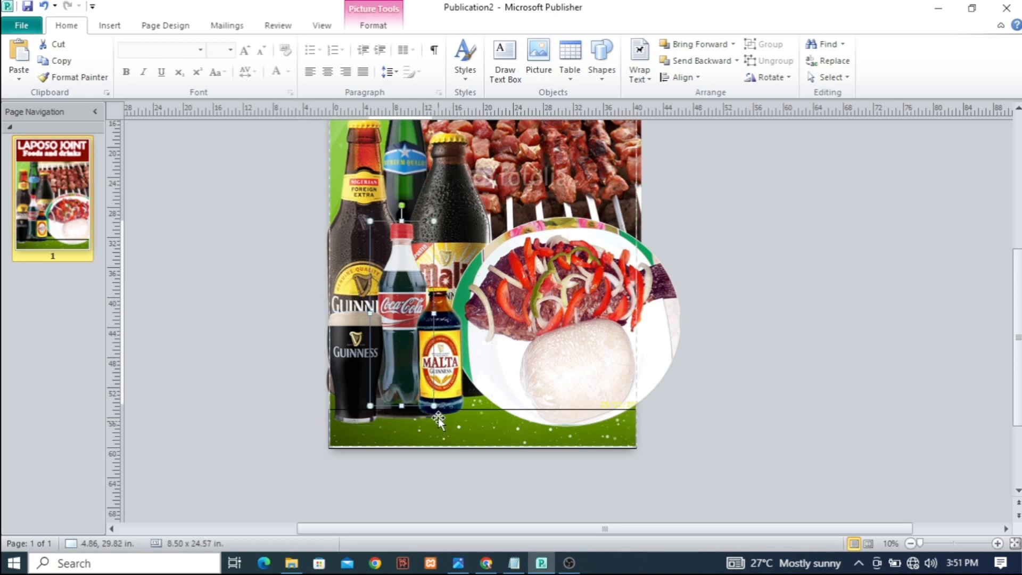
{"action": "mouse_move", "coordinate": [435, 407]}
{"action": "left_mouse_down"}
{"action": "mouse_move", "coordinate": [439, 421]}
{"action": "mouse_move", "coordinate": [440, 410]}
{"action": "left_mouse_up"}
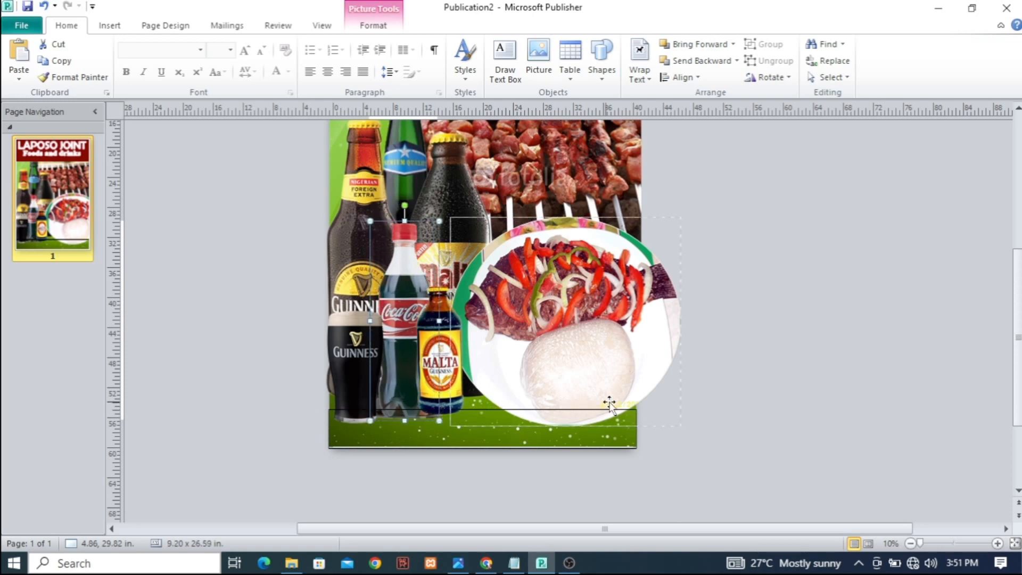
{"action": "left_click_drag", "start_coordinate": [577, 346], "coordinate": [563, 331]}
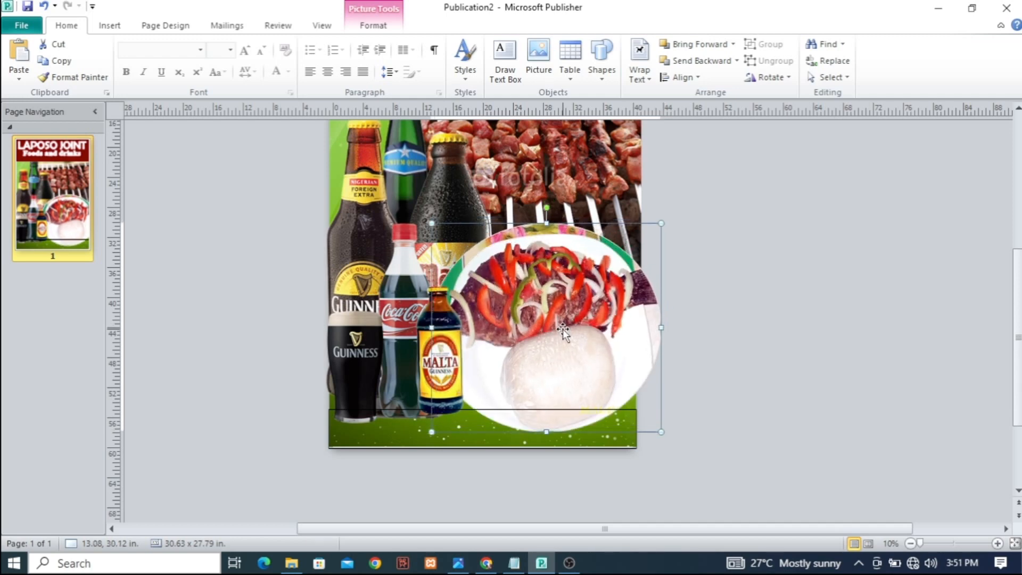
{"action": "left_click_drag", "start_coordinate": [563, 327], "coordinate": [564, 335]}
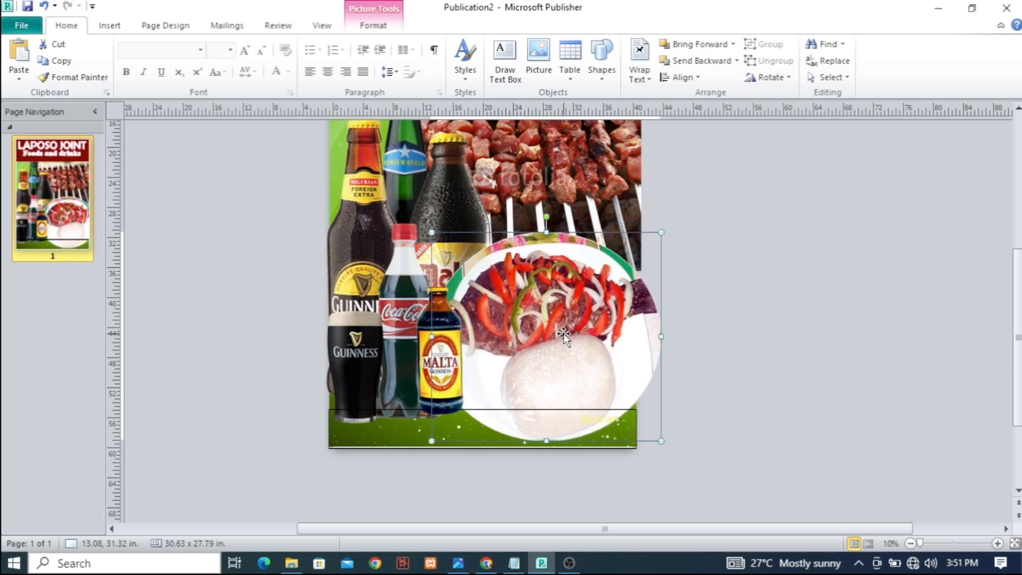
- Narrow the large malt drink bottle picture to about 24.84 by 39.22 inches and deselect it
{"action": "left_click", "coordinate": [484, 261]}
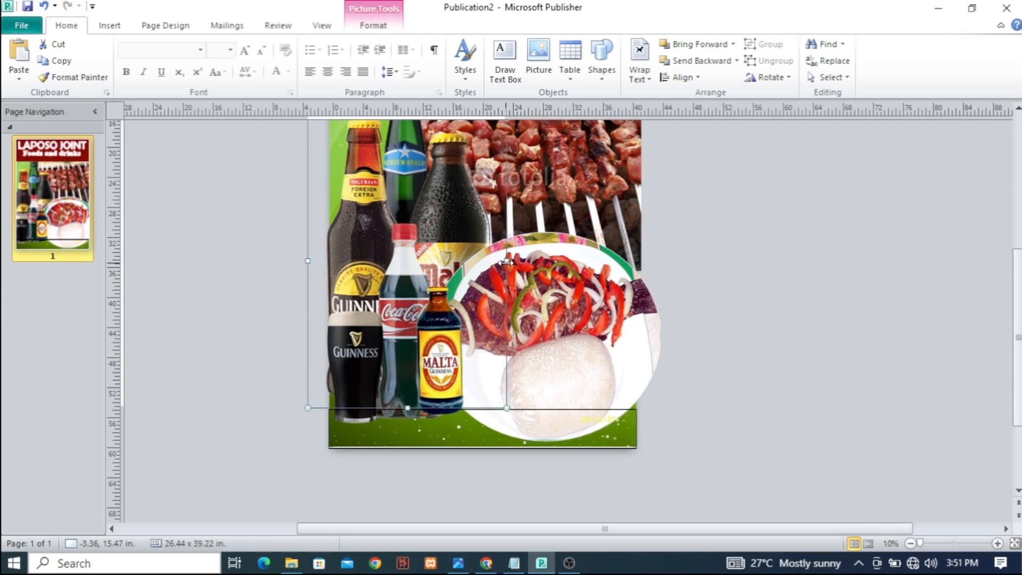
{"action": "left_click_drag", "start_coordinate": [506, 261], "coordinate": [492, 261]}
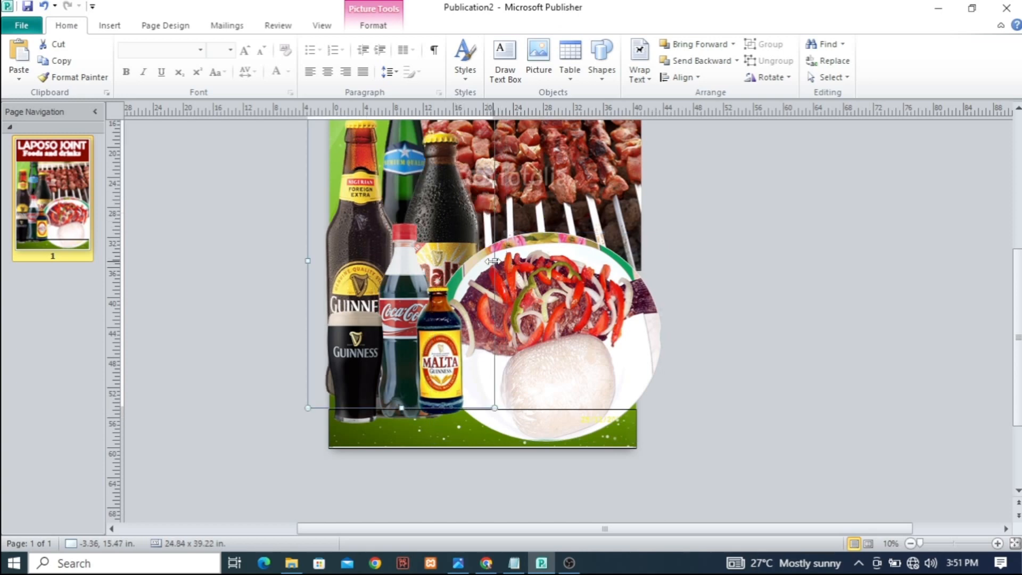
{"action": "mouse_move", "coordinate": [1017, 276]}
{"action": "left_mouse_down"}
{"action": "mouse_move", "coordinate": [1014, 224]}
{"action": "mouse_move", "coordinate": [1011, 257]}
{"action": "left_mouse_up"}
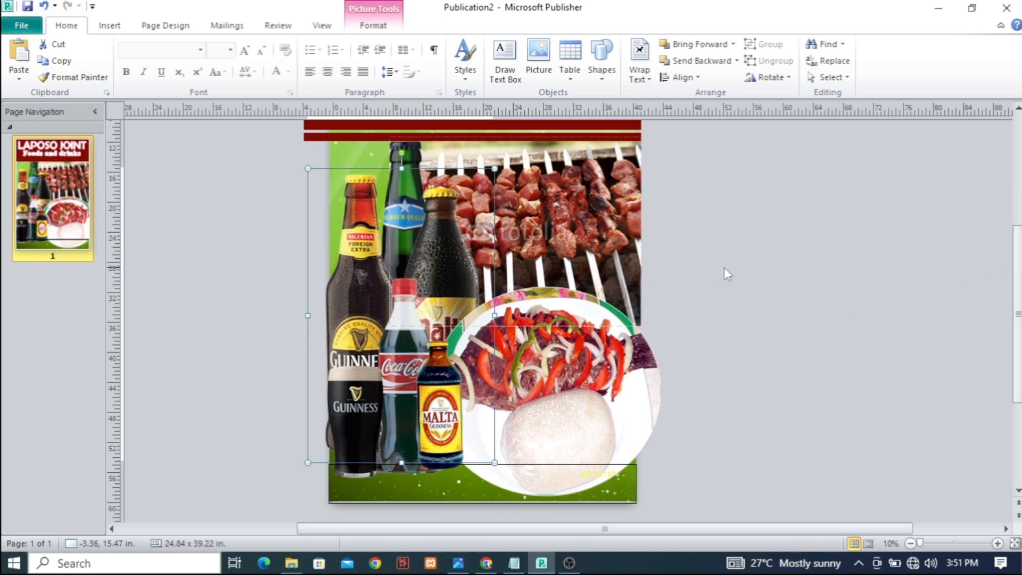
{"action": "left_click", "coordinate": [748, 258]}
- Shift the grilled meat skewers picture slightly right to about 8.02, 11.37 inches and deselect it
{"action": "left_click", "coordinate": [588, 214]}
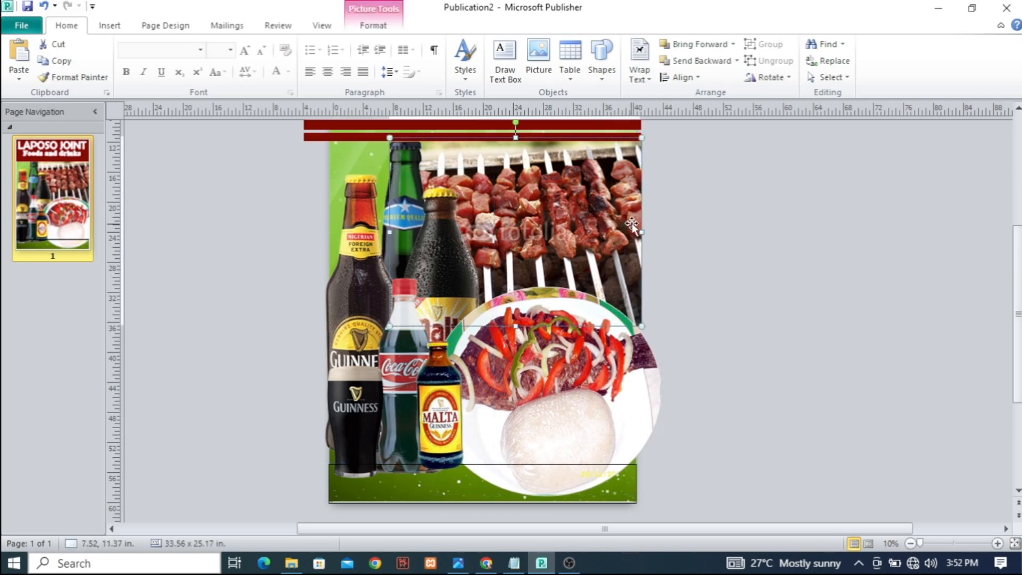
{"action": "mouse_move", "coordinate": [637, 222]}
{"action": "left_mouse_down"}
{"action": "mouse_move", "coordinate": [611, 223]}
{"action": "mouse_move", "coordinate": [641, 222]}
{"action": "left_mouse_up"}
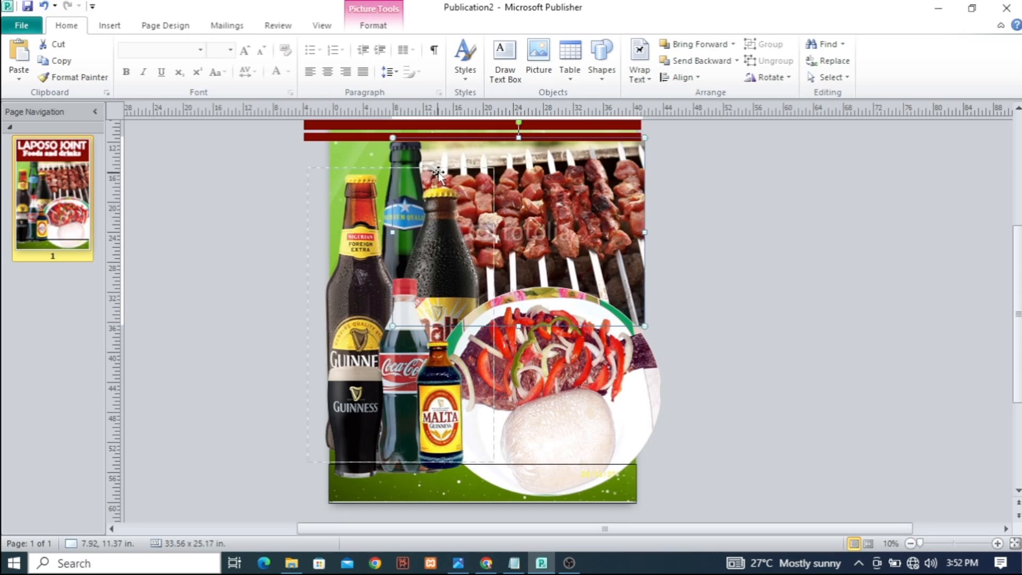
{"action": "key", "text": "Left"}
{"action": "key", "text": "Left"}
{"action": "key", "text": "Left"}
{"action": "key", "text": "Left"}
{"action": "key", "text": "Left"}
{"action": "key", "text": "Left"}
{"action": "key", "text": "Left"}
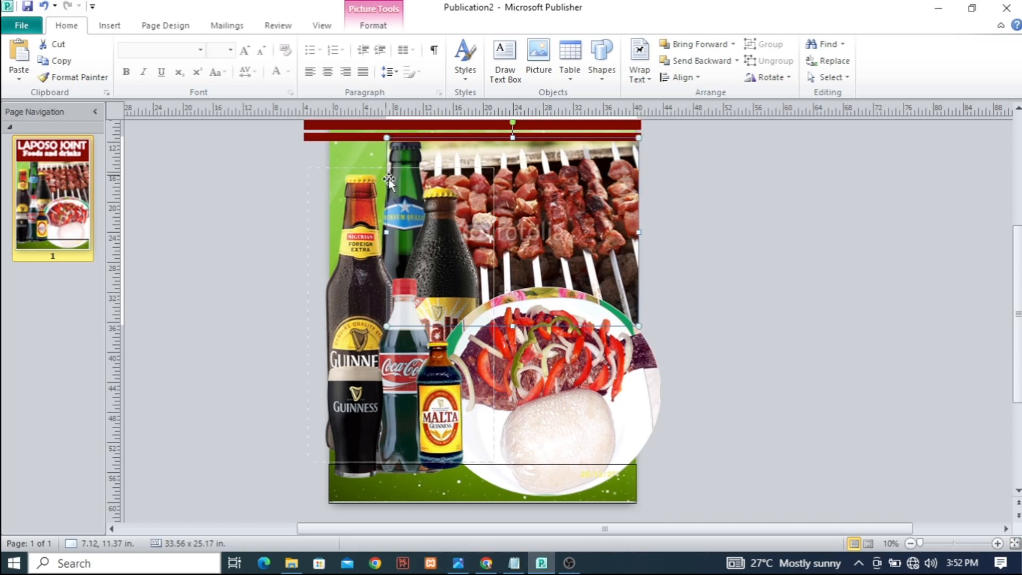
{"action": "key", "text": "Left"}
{"action": "key", "text": "Left"}
{"action": "key", "text": "Left"}
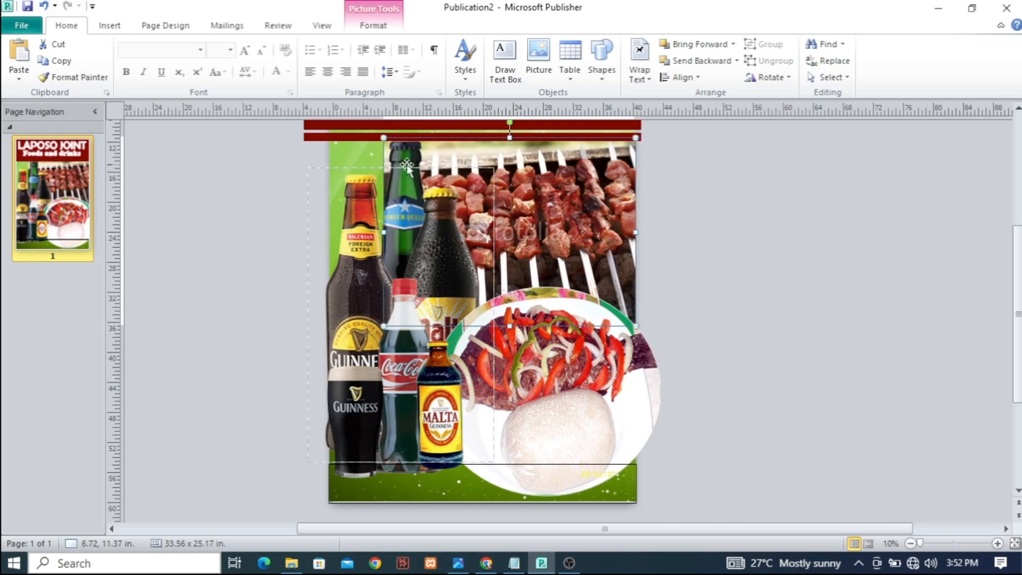
{"action": "key", "text": "Right"}
{"action": "key", "text": "Right"}
{"action": "key", "text": "Right"}
{"action": "key", "text": "Right"}
{"action": "key", "text": "Right"}
{"action": "key", "text": "Right"}
{"action": "key", "text": "Right"}
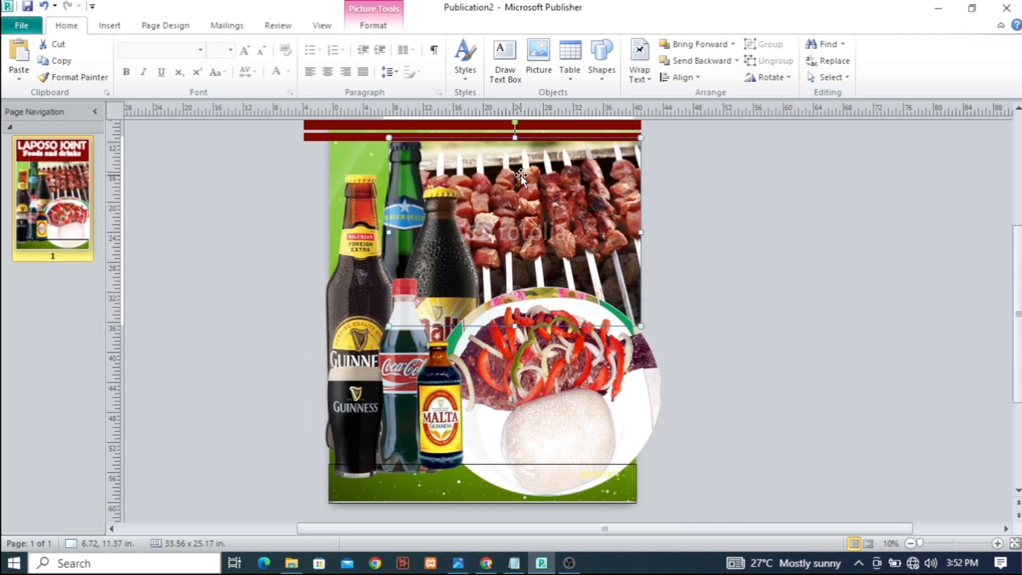
{"action": "key", "text": "Right"}
{"action": "key", "text": "Right"}
{"action": "key", "text": "Right"}
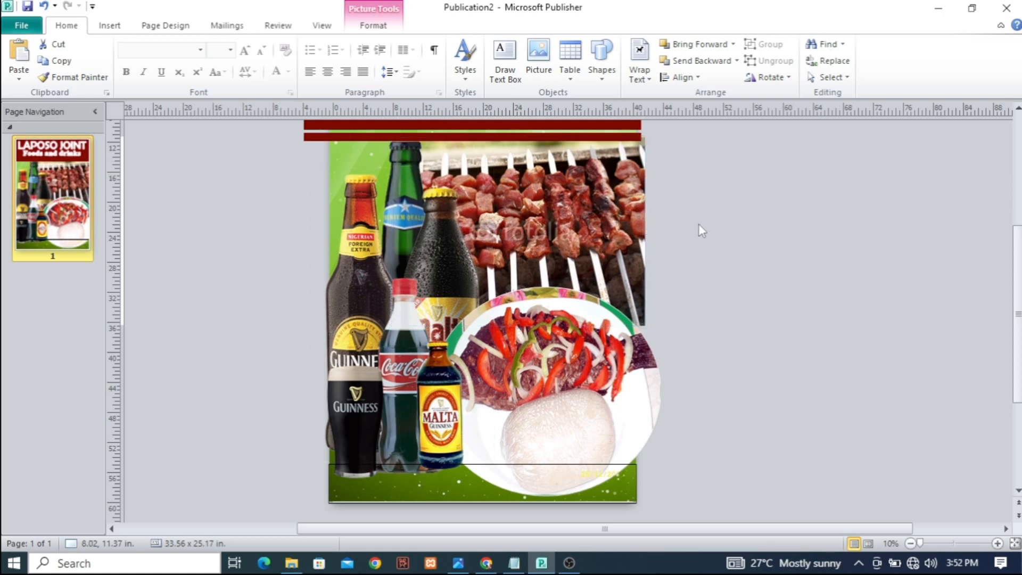
{"action": "left_click", "coordinate": [699, 225]}
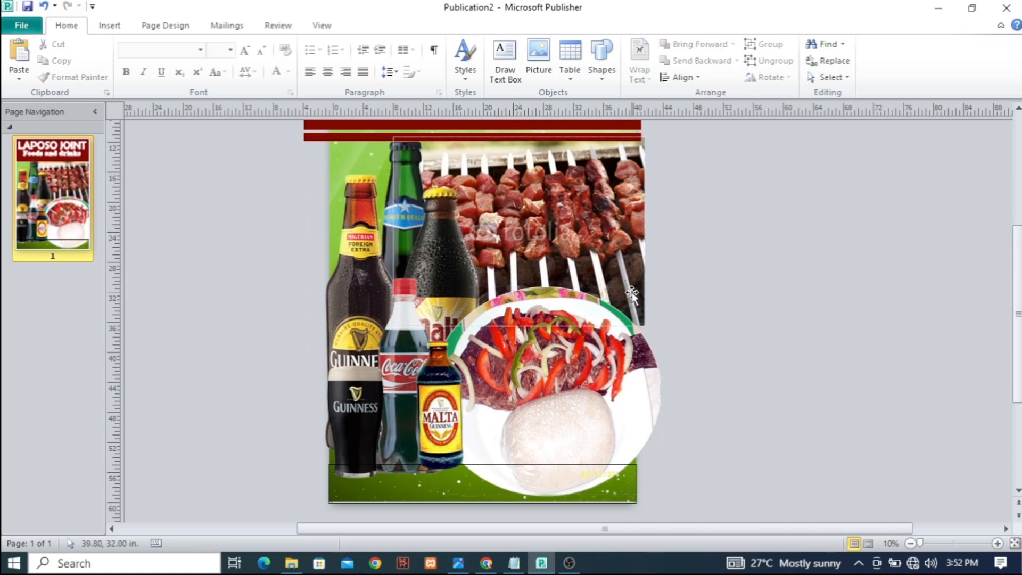
- Enlarge the fish plate picture to about 32.17 by 29.19 inches and deselect it
{"action": "left_click", "coordinate": [612, 339]}
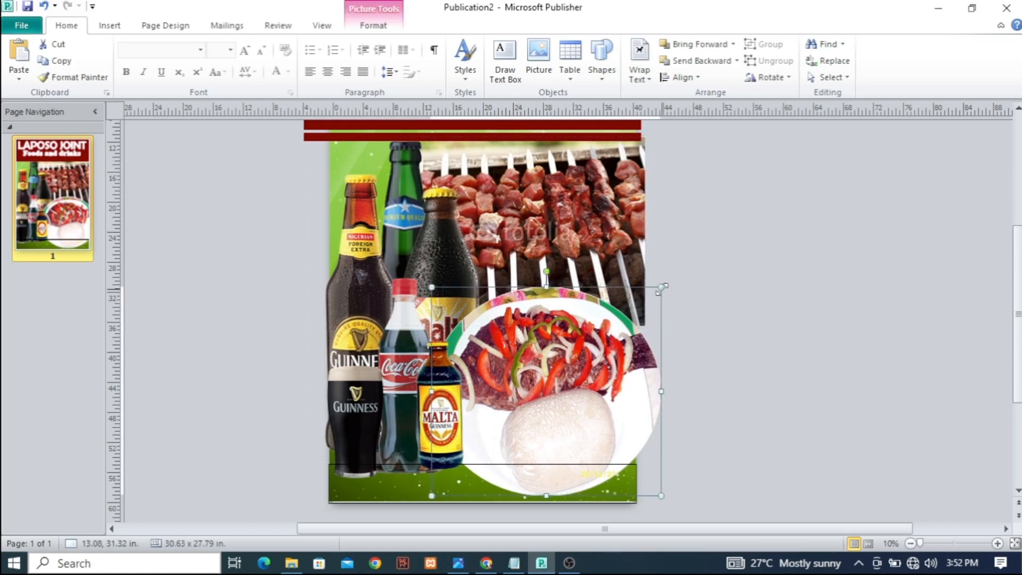
{"action": "left_click_drag", "start_coordinate": [661, 287], "coordinate": [673, 276]}
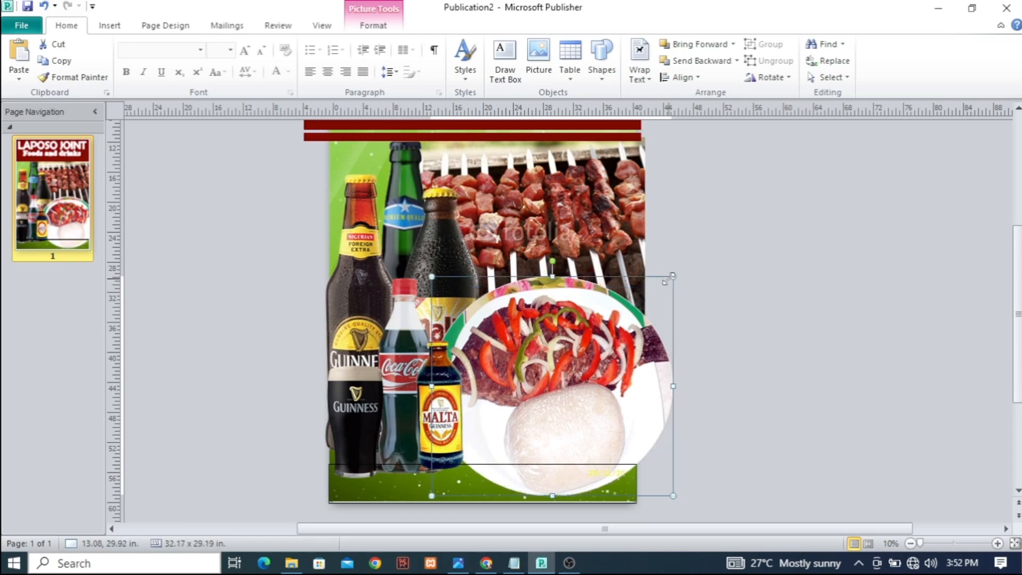
{"action": "left_click", "coordinate": [752, 326]}
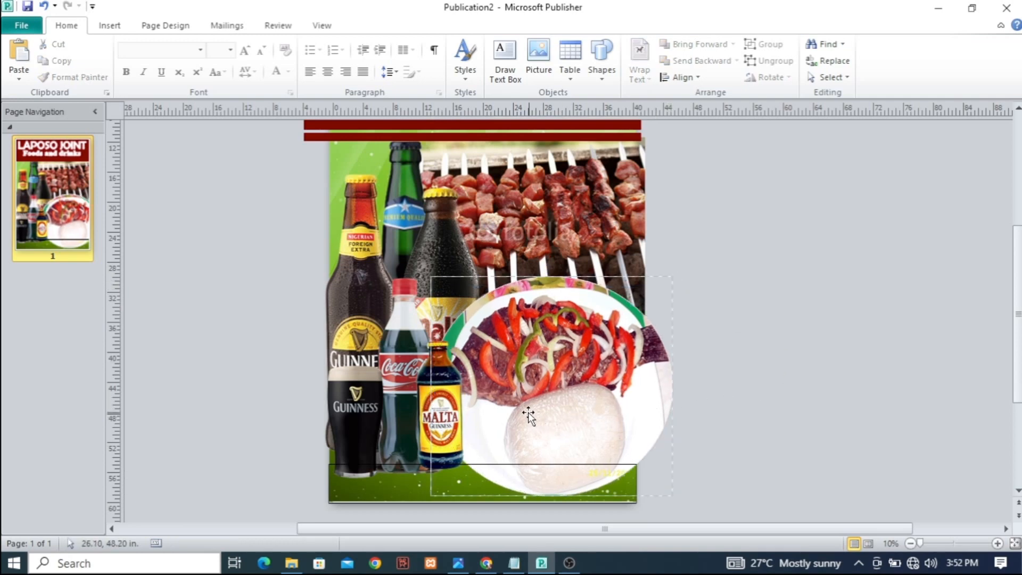
- Set up a two-color gradient fill for the bottom rectangle, with medium green as Color 1 and black as Color 2
{"action": "left_click", "coordinate": [366, 478]}
{"action": "left_click", "coordinate": [490, 488]}
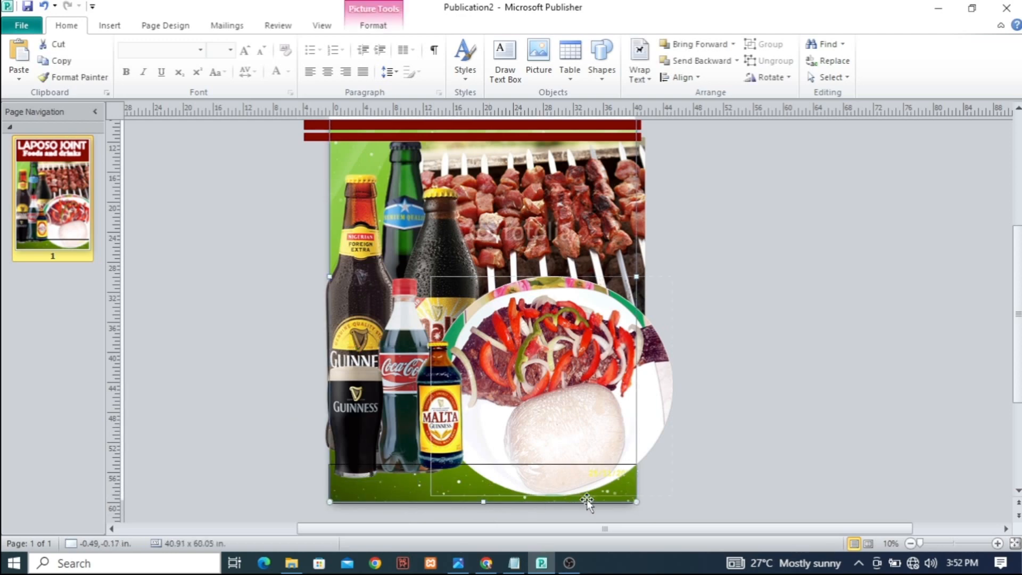
{"action": "left_click", "coordinate": [622, 467]}
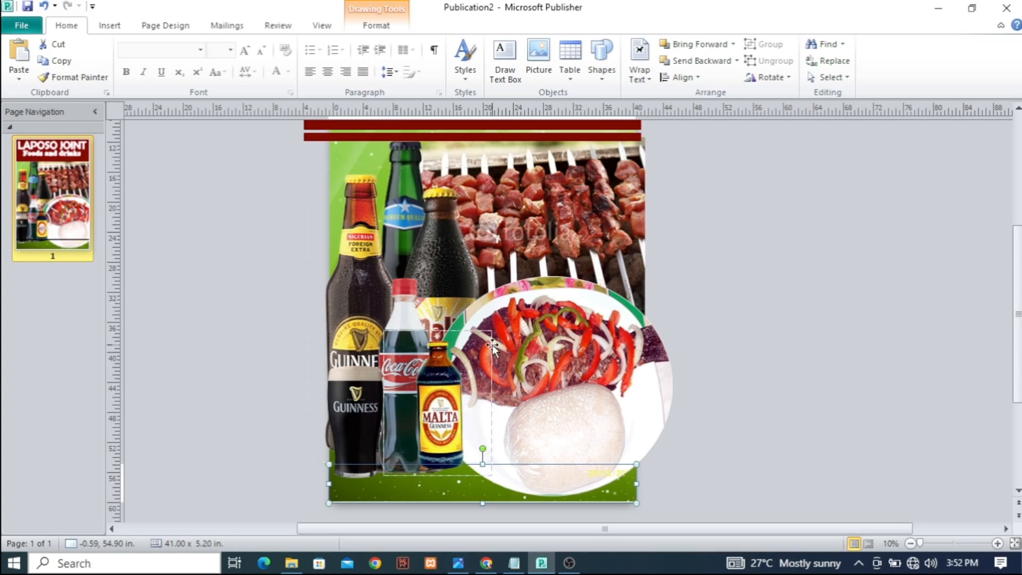
{"action": "left_click", "coordinate": [377, 27]}
{"action": "left_click", "coordinate": [468, 45]}
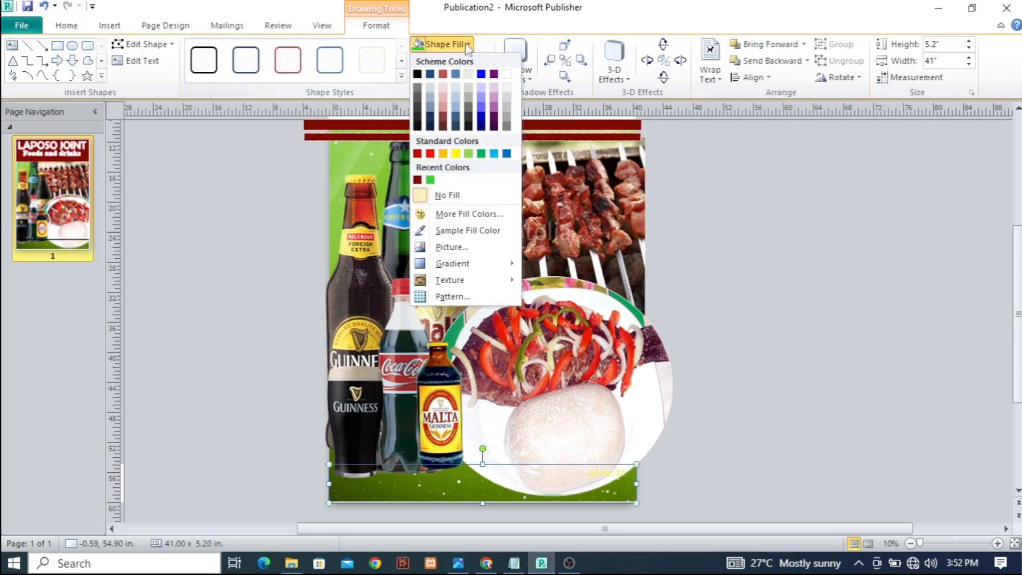
{"action": "mouse_move", "coordinate": [455, 265]}
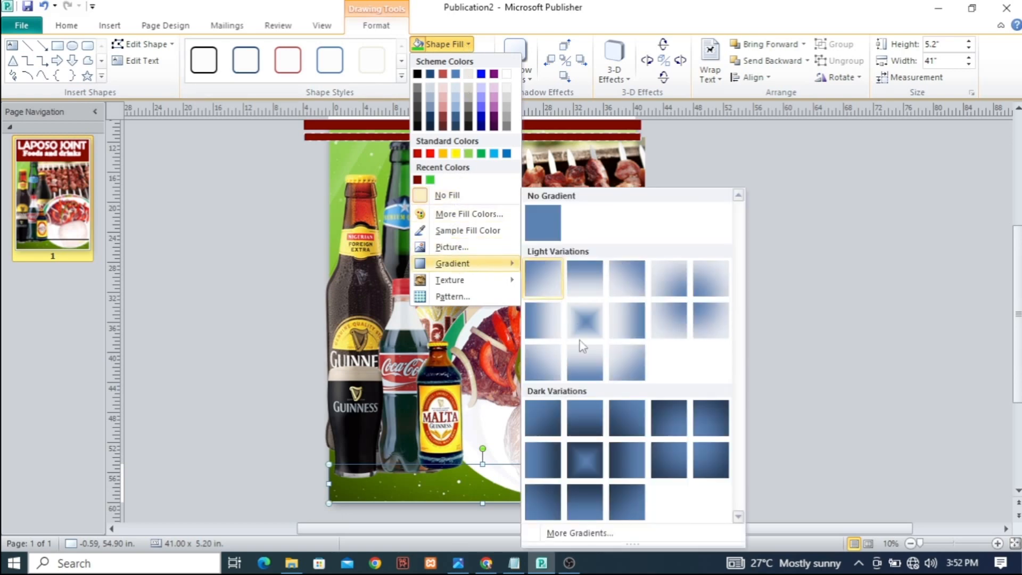
{"action": "left_click", "coordinate": [566, 532]}
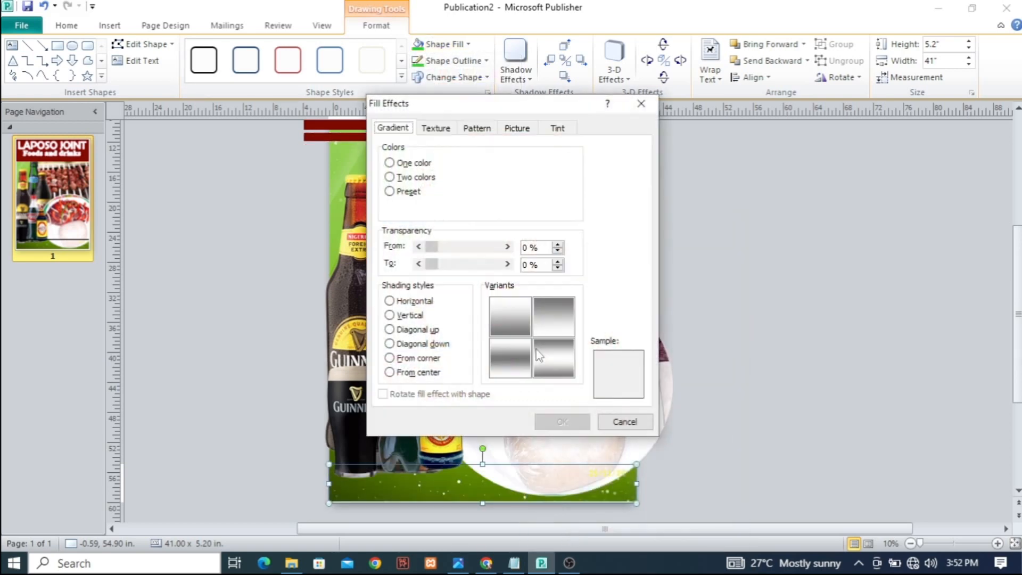
{"action": "left_click_drag", "start_coordinate": [481, 109], "coordinate": [636, 67]}
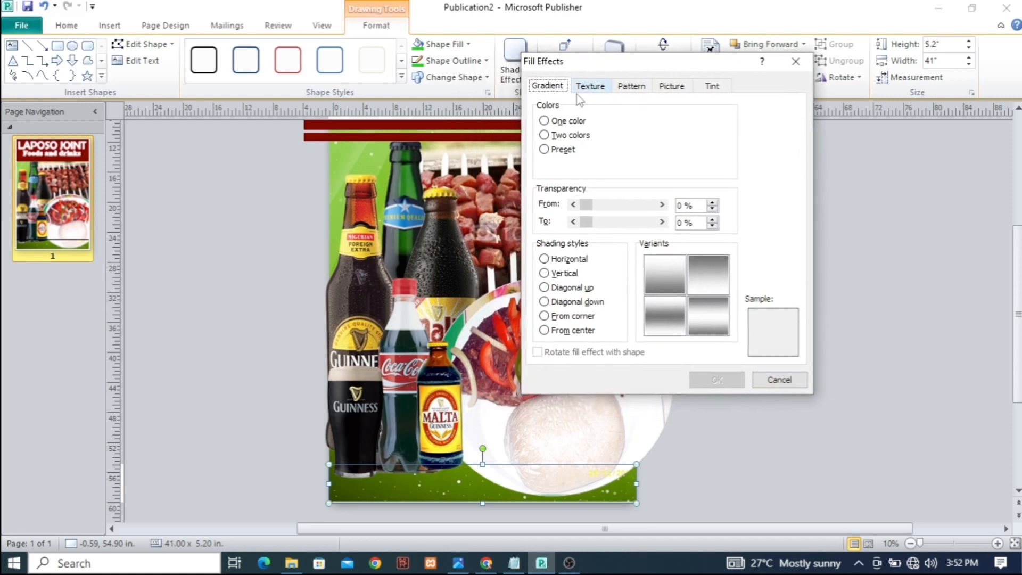
{"action": "left_click", "coordinate": [543, 135]}
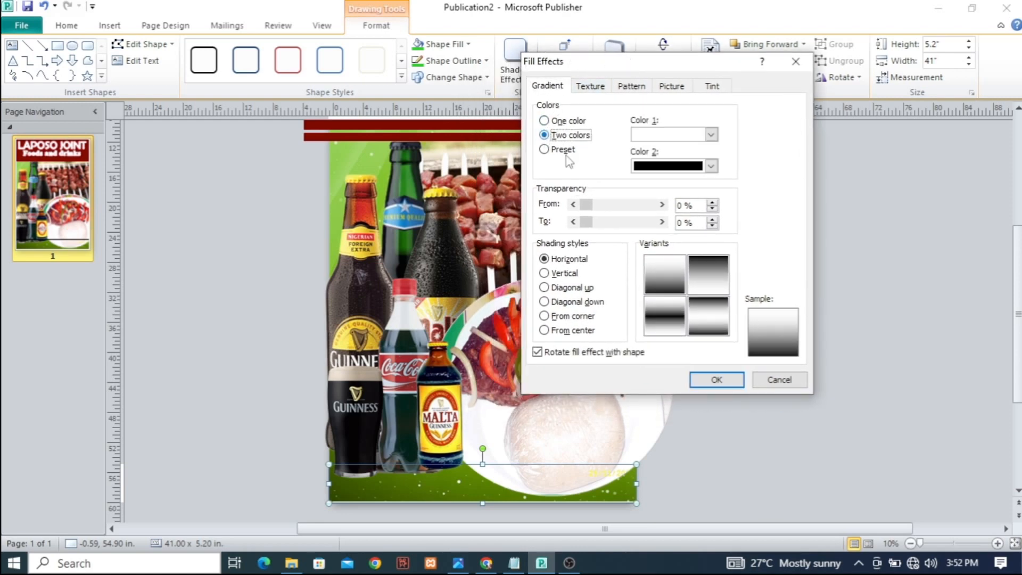
{"action": "left_click", "coordinate": [711, 135]}
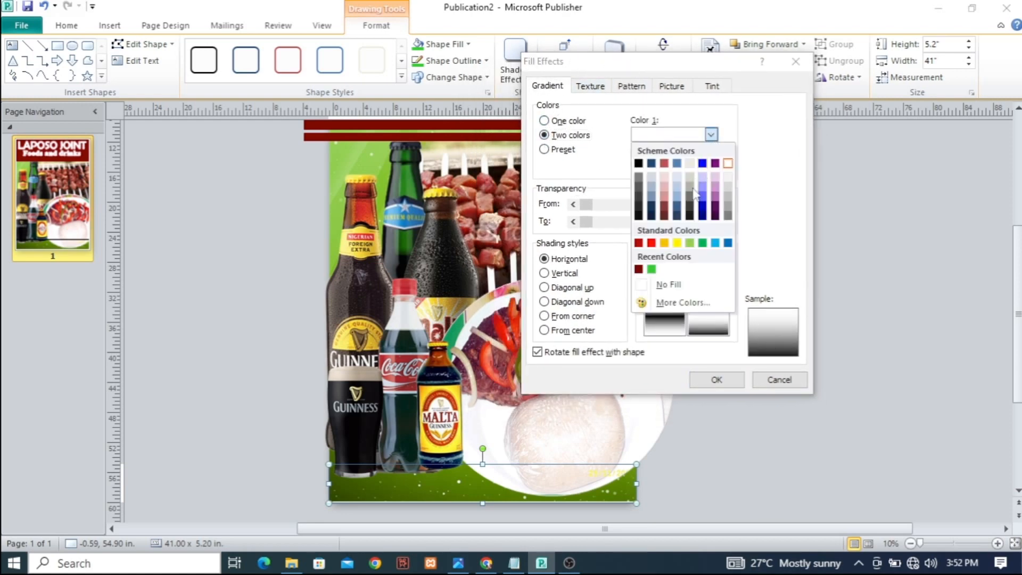
{"action": "left_click", "coordinate": [681, 302]}
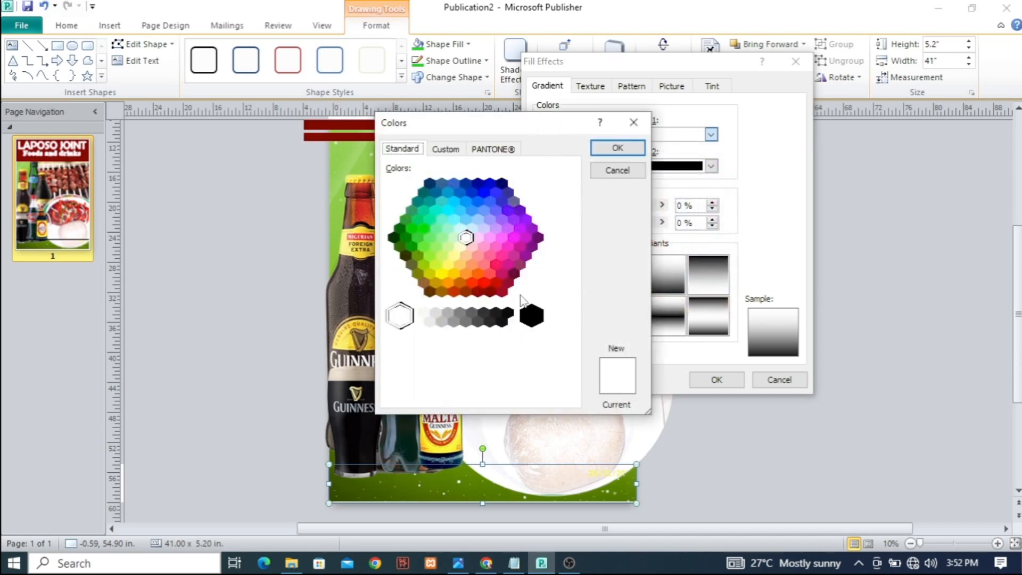
{"action": "left_click", "coordinate": [423, 229]}
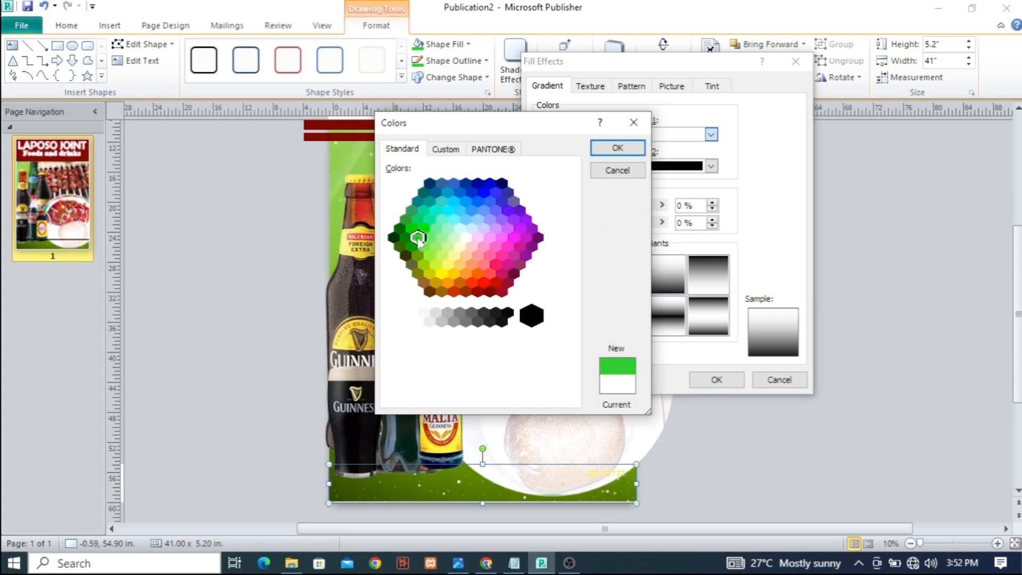
{"action": "left_click", "coordinate": [615, 148]}
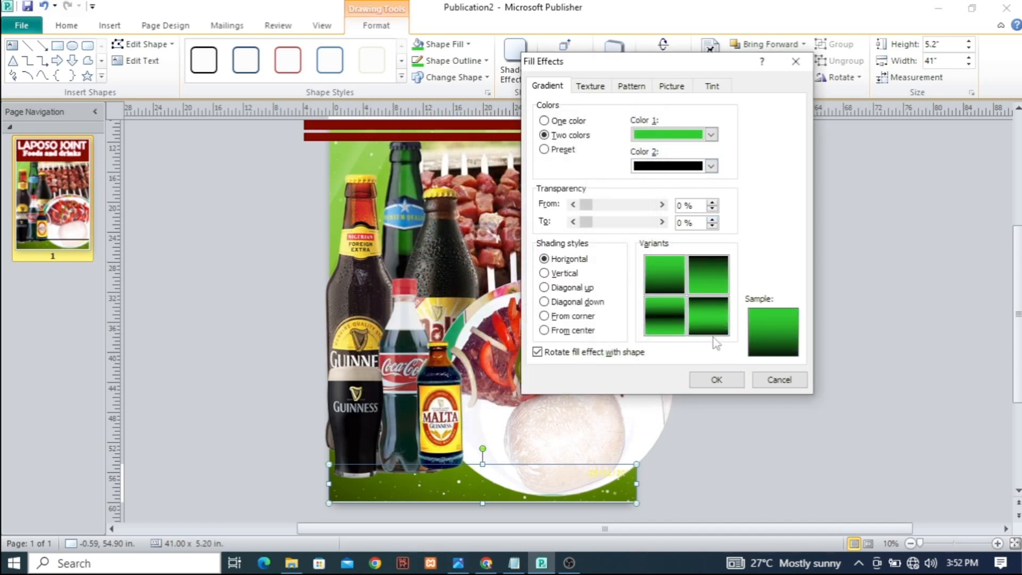
- Apply the gradient with vertical shading running from green to black, and remove the bottom rectangle's outline
{"action": "left_click", "coordinate": [543, 273]}
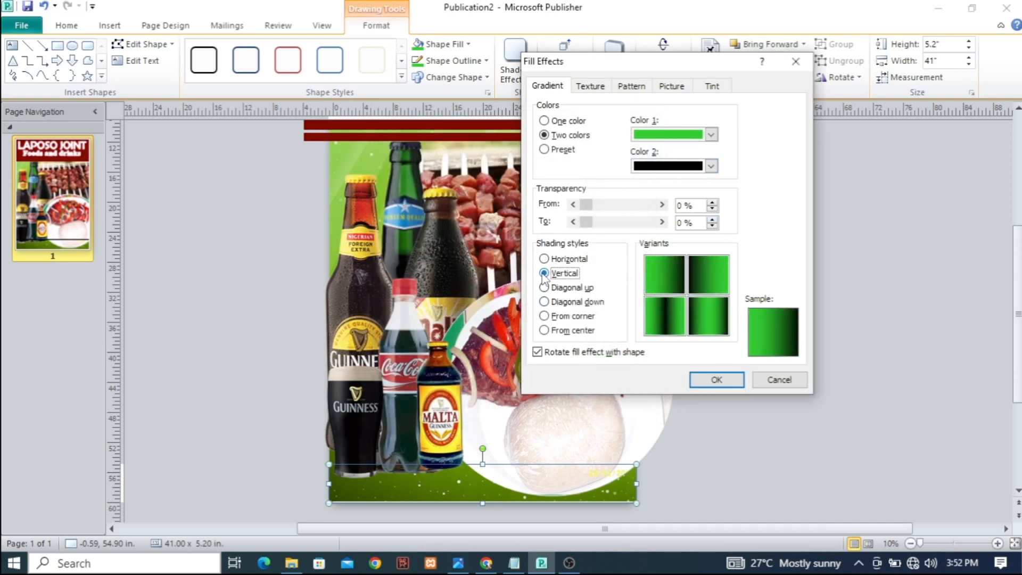
{"action": "left_click", "coordinate": [671, 282]}
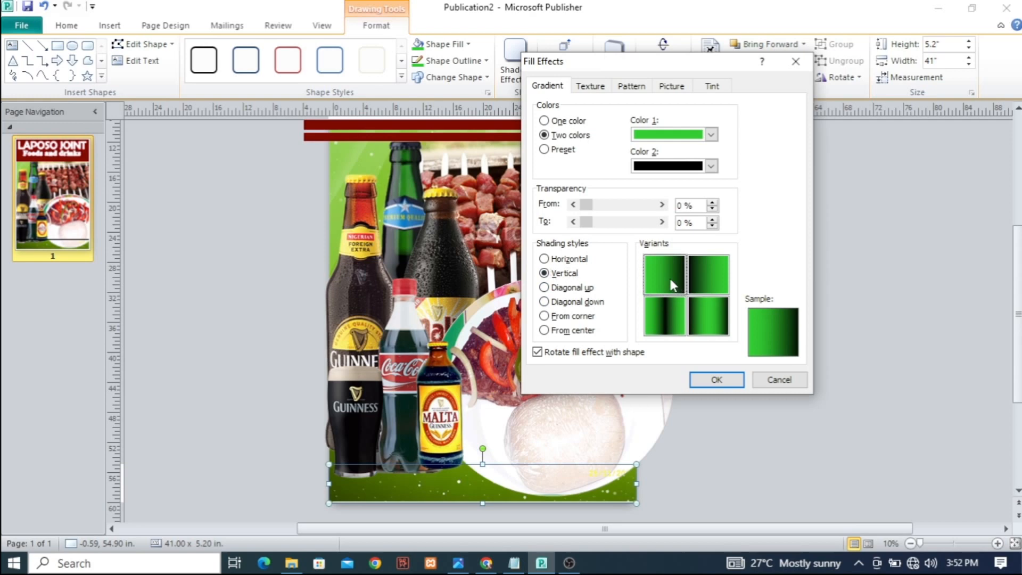
{"action": "left_click", "coordinate": [716, 380]}
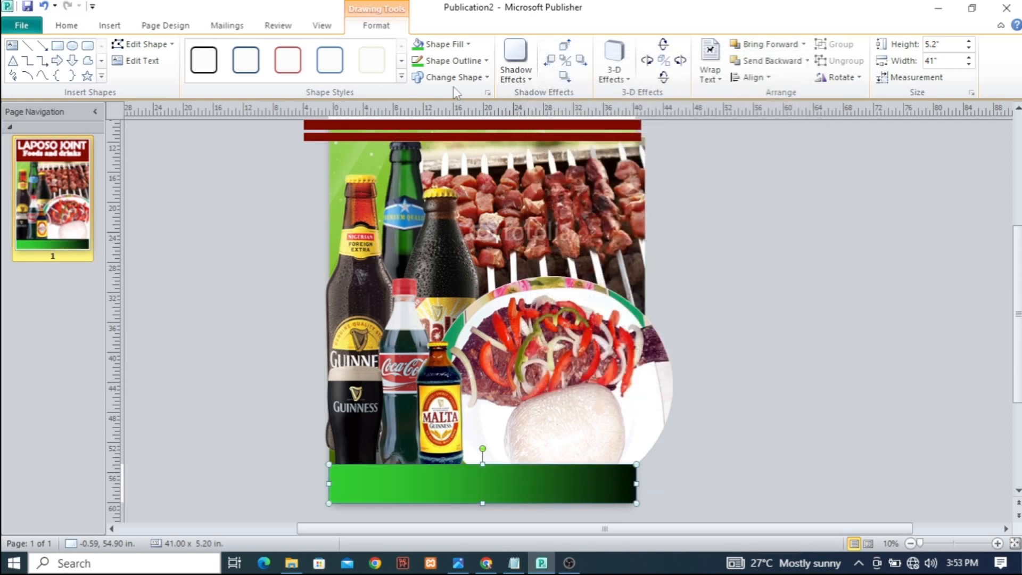
{"action": "left_click", "coordinate": [477, 67]}
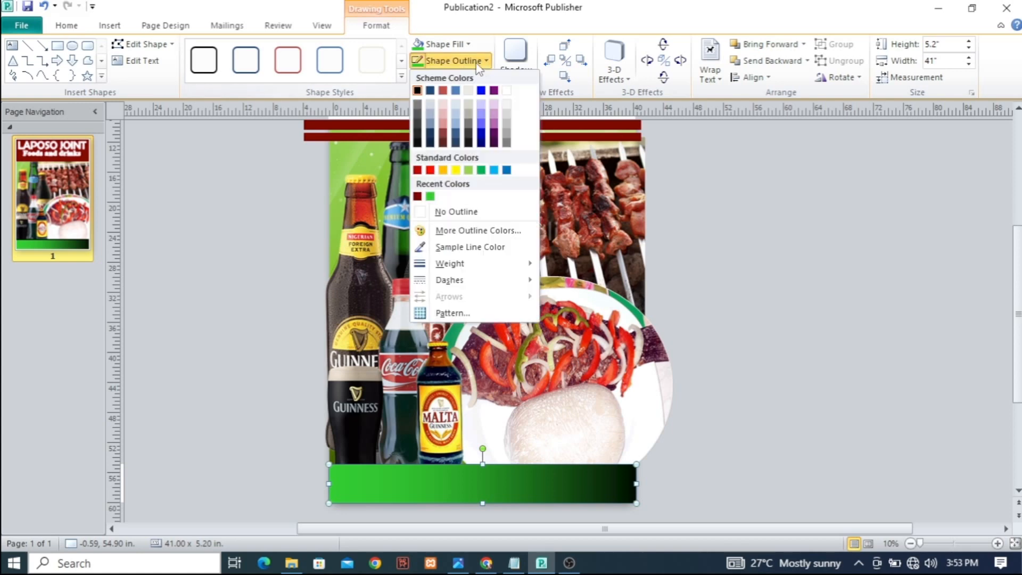
{"action": "left_click", "coordinate": [459, 211]}
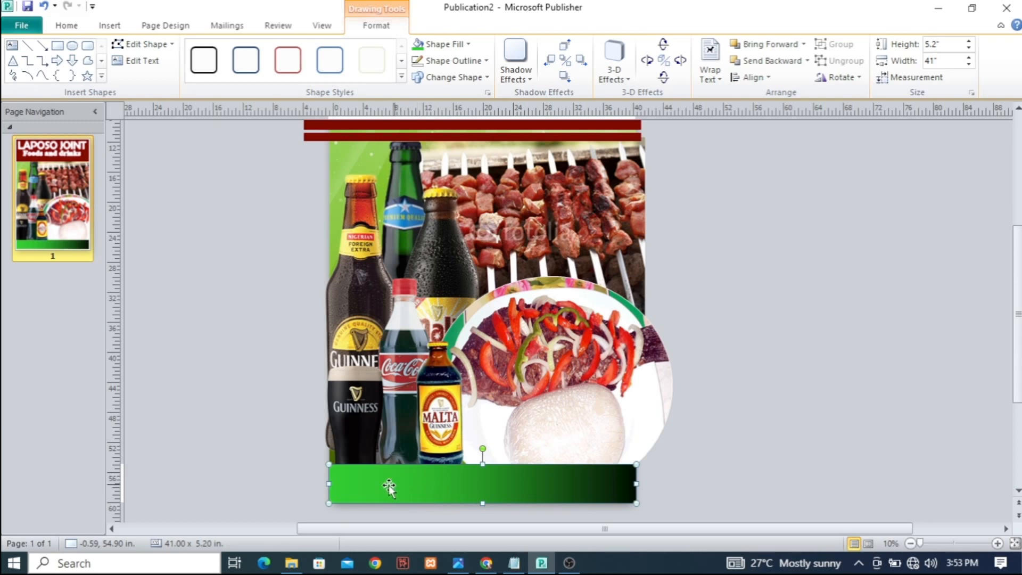
- Change Color 1 of the bottom rectangle's vertical gradient to a brighter green, keeping black as Color 2
{"action": "left_click", "coordinate": [464, 45]}
{"action": "mouse_move", "coordinate": [468, 263]}
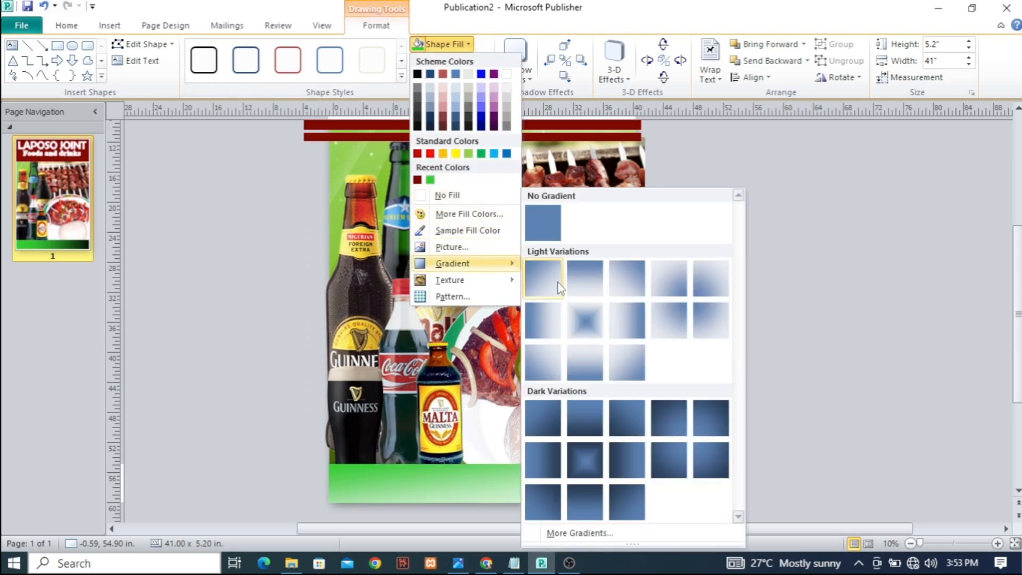
{"action": "left_click", "coordinate": [585, 533]}
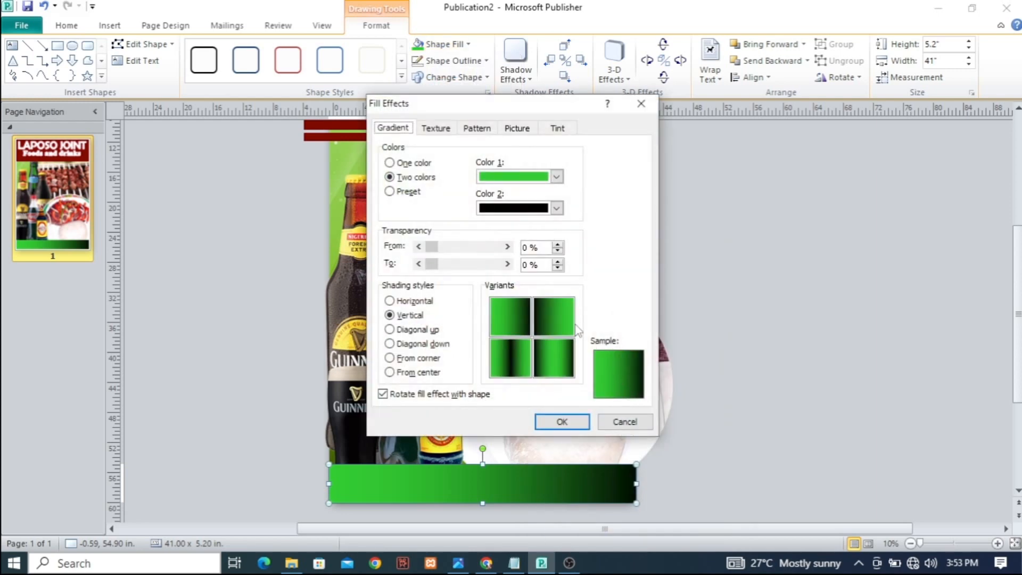
{"action": "left_click", "coordinate": [556, 176]}
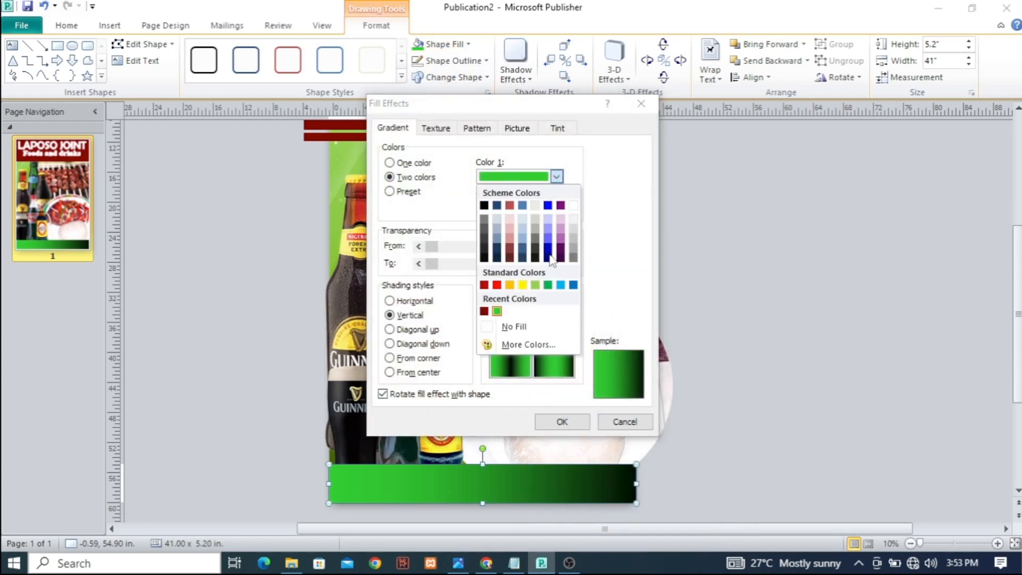
{"action": "left_click", "coordinate": [524, 346]}
{"action": "left_click", "coordinate": [425, 229]}
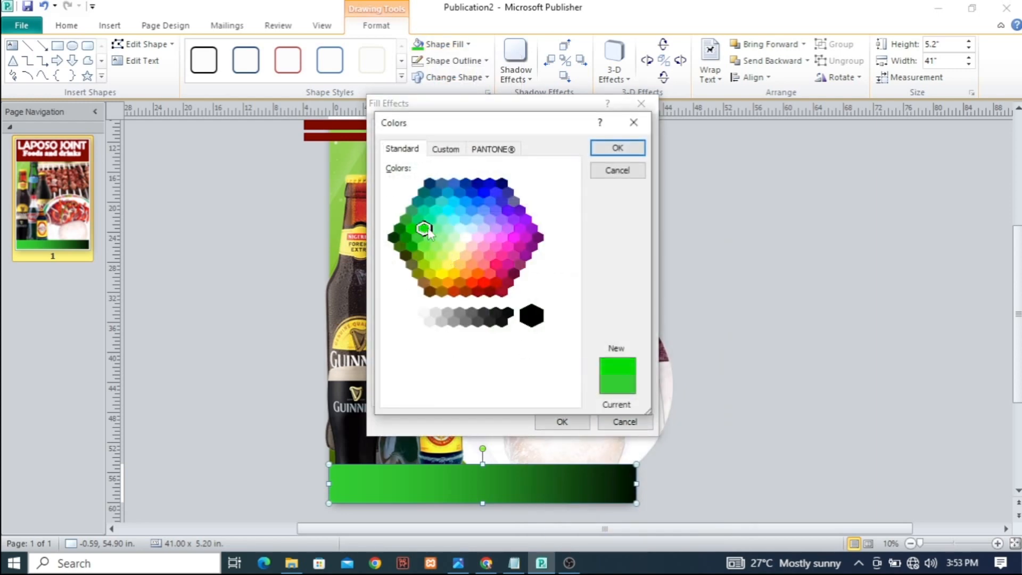
{"action": "left_click", "coordinate": [618, 148]}
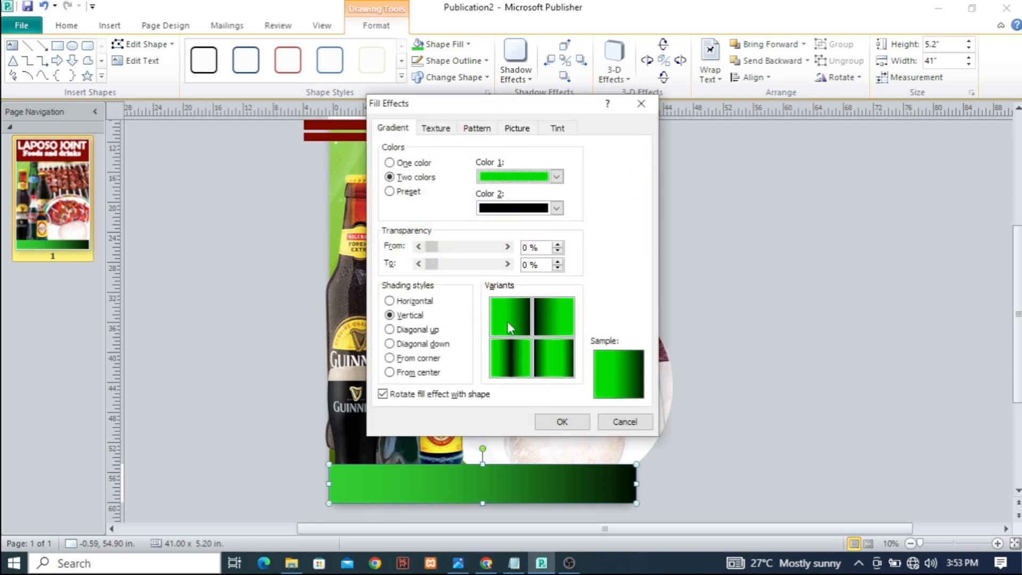
{"action": "left_click", "coordinate": [562, 422]}
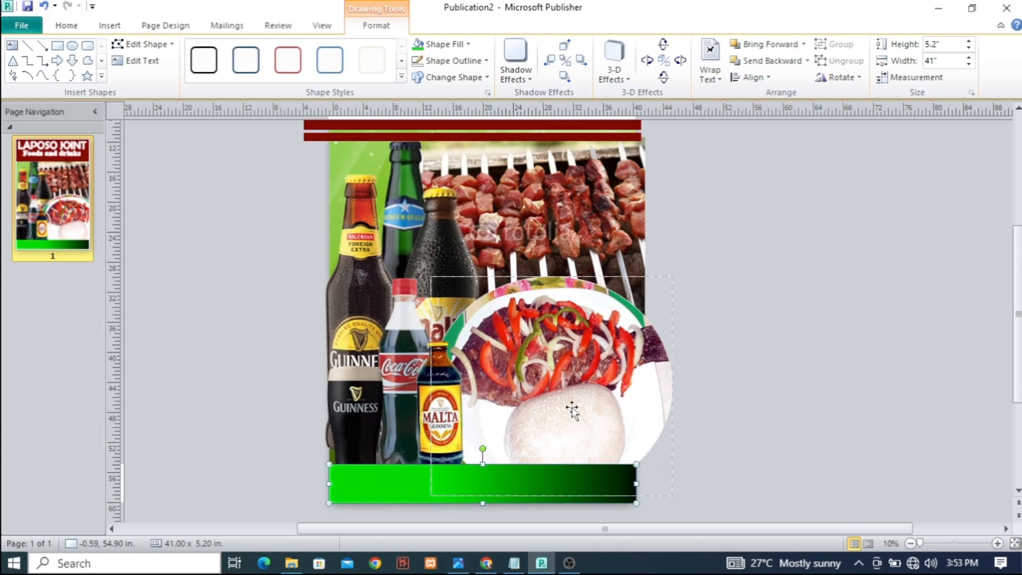
{"action": "left_click", "coordinate": [721, 446]}
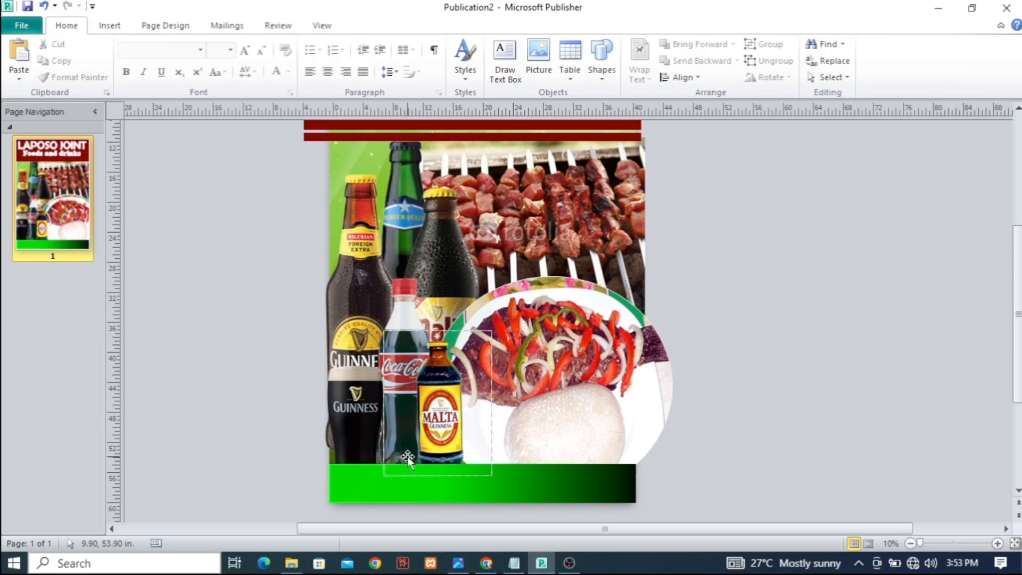
{"action": "mouse_move", "coordinate": [1018, 334]}
{"action": "left_mouse_down"}
{"action": "mouse_move", "coordinate": [1018, 304]}
{"action": "mouse_move", "coordinate": [1018, 317]}
{"action": "left_mouse_up"}
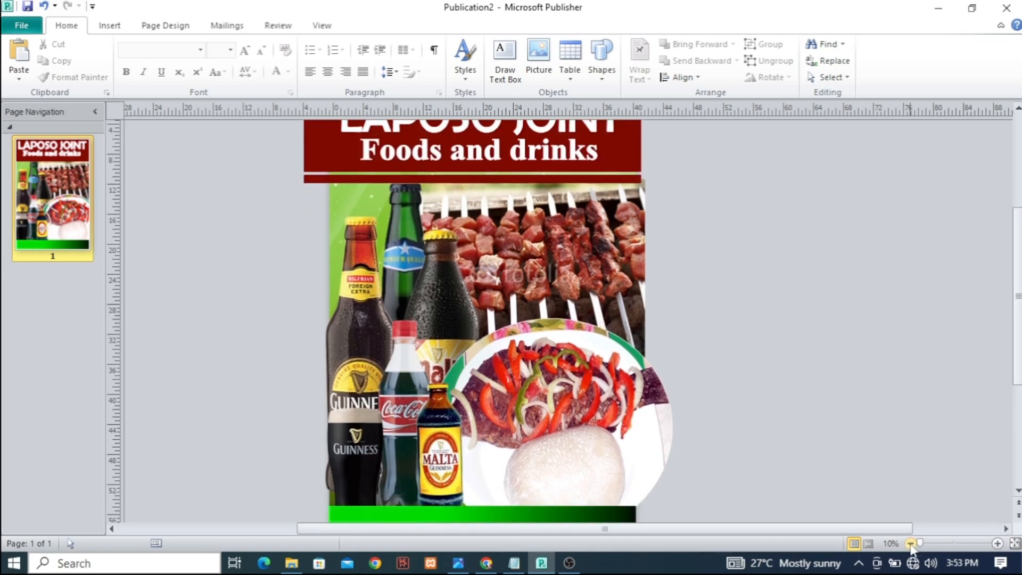
{"action": "left_click", "coordinate": [868, 544]}
{"action": "left_click", "coordinate": [854, 545]}
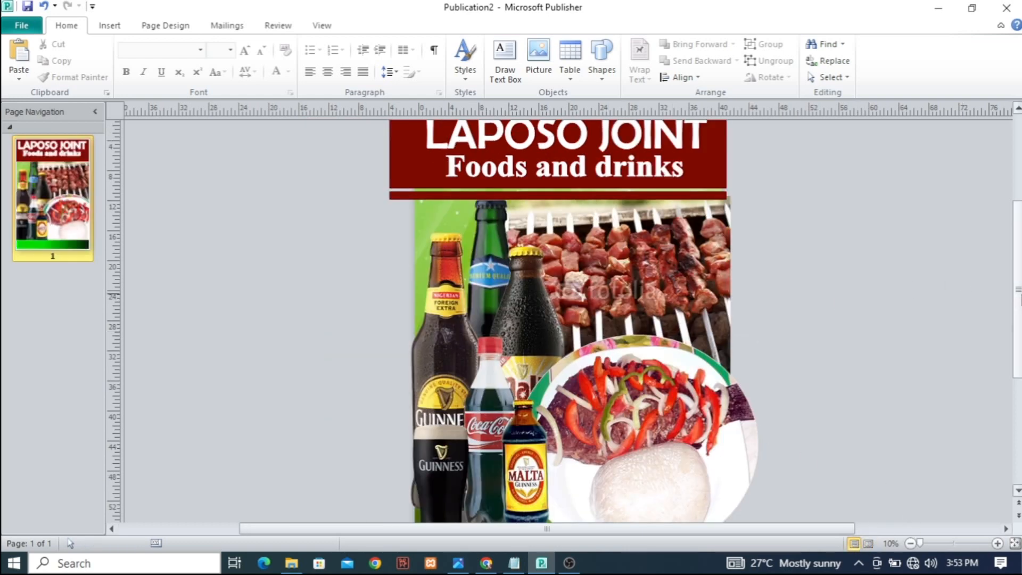
{"action": "scroll", "coordinate": [962, 277], "scroll_direction": "down", "scroll_amount": 3}
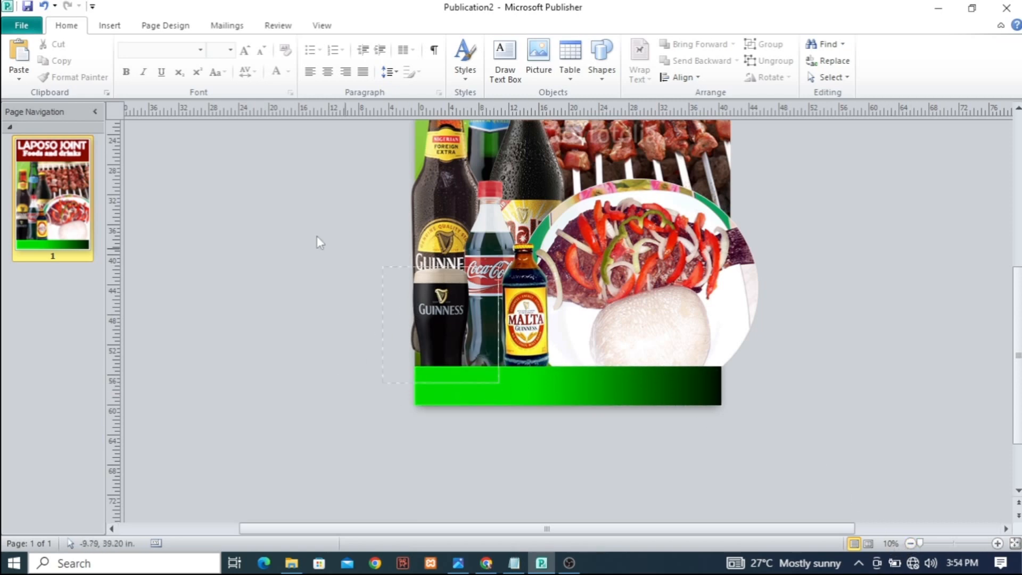
- Start a new plain WordArt, and copy the word "Tel" from the Notepad notes
{"action": "left_click", "coordinate": [118, 28]}
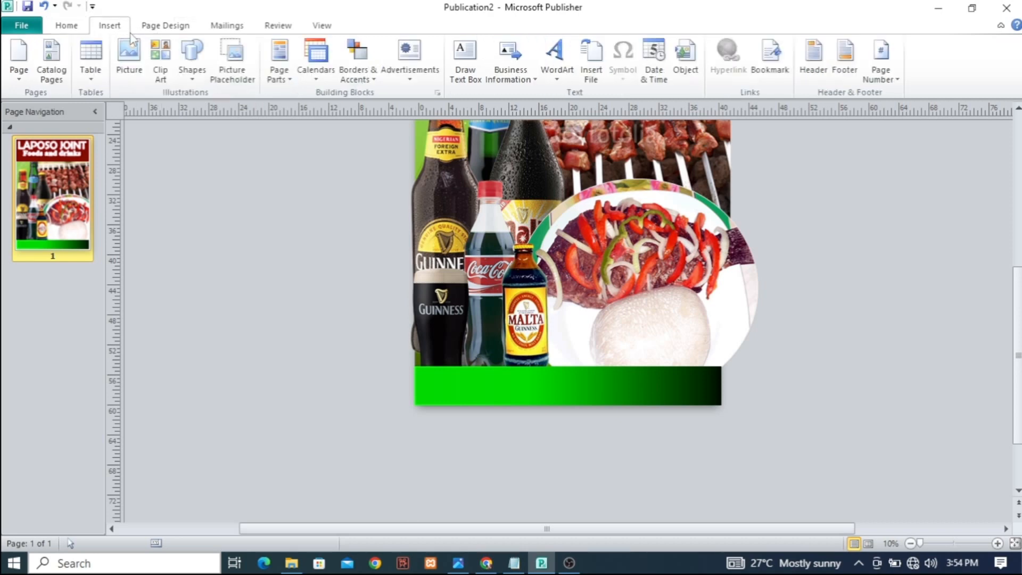
{"action": "left_click", "coordinate": [556, 53]}
{"action": "left_click", "coordinate": [574, 118]}
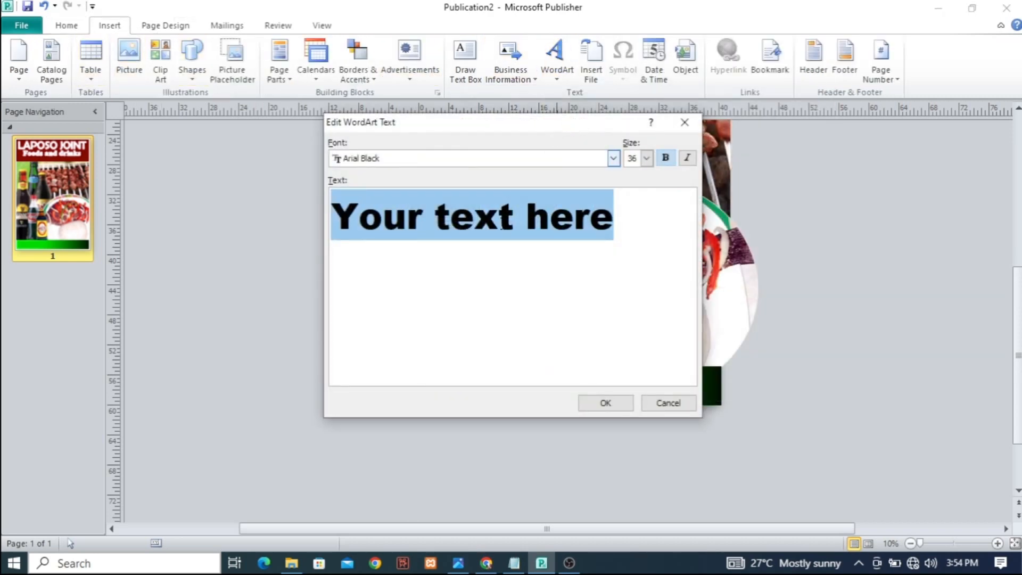
{"action": "left_click", "coordinate": [514, 562]}
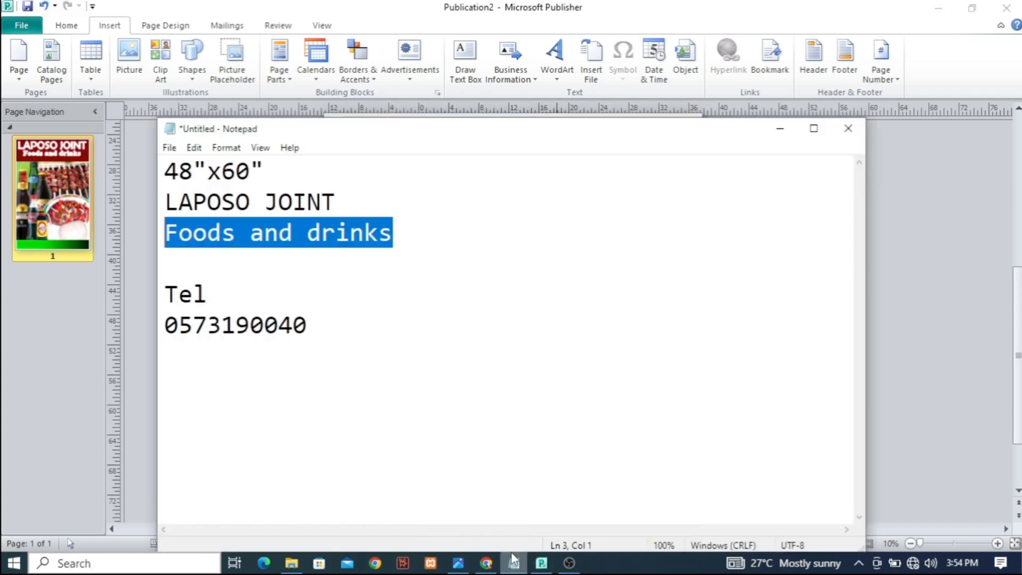
{"action": "left_click", "coordinate": [217, 298]}
{"action": "left_click_drag", "start_coordinate": [217, 297], "coordinate": [152, 298]}
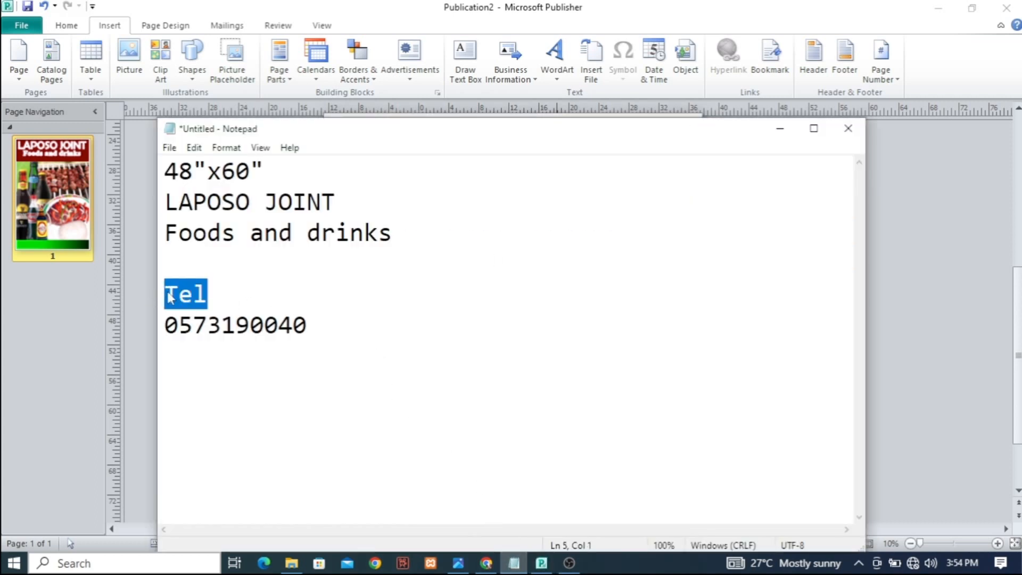
{"action": "right_click", "coordinate": [170, 297]}
{"action": "left_click", "coordinate": [202, 335]}
- Replace the WordArt placeholder text with "Tel" in Brush Script MT and insert it on the page
{"action": "left_click", "coordinate": [780, 128]}
{"action": "left_click", "coordinate": [585, 234]}
{"action": "left_click_drag", "start_coordinate": [624, 227], "coordinate": [288, 229]}
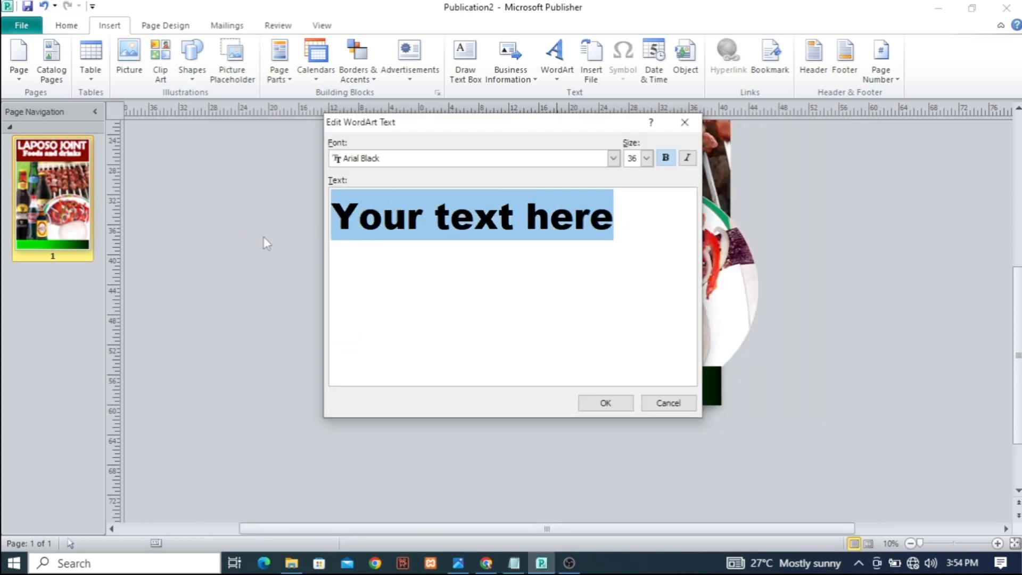
{"action": "key", "text": "ctrl+v"}
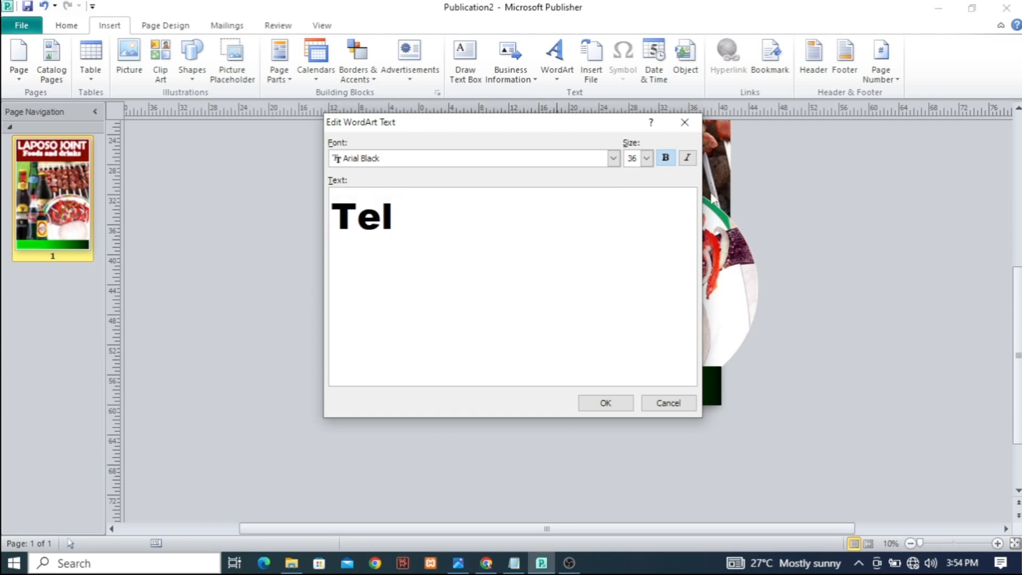
{"action": "left_click", "coordinate": [613, 158]}
{"action": "scroll", "coordinate": [417, 224], "scroll_direction": "down", "scroll_amount": 5}
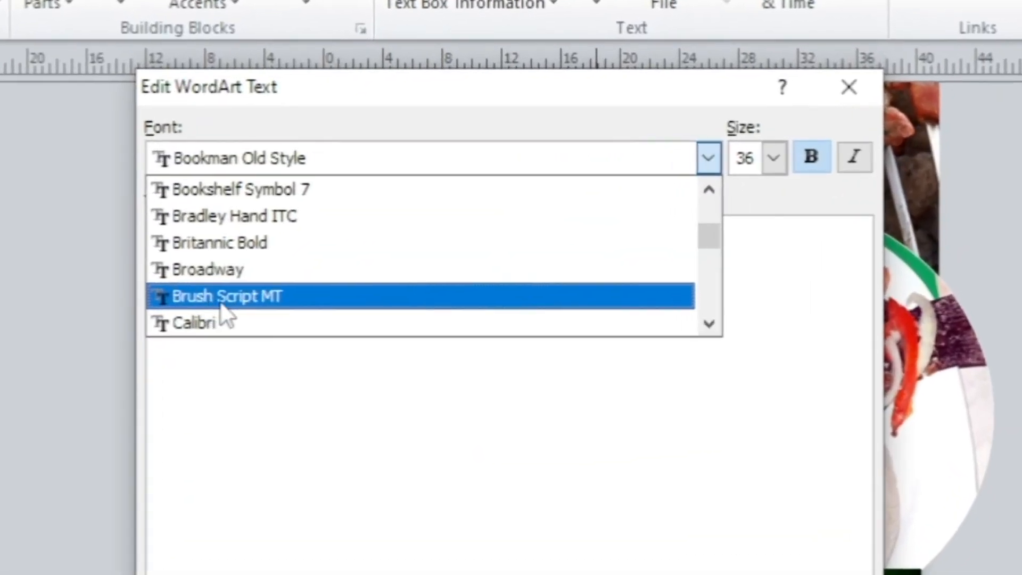
{"action": "left_click", "coordinate": [409, 228]}
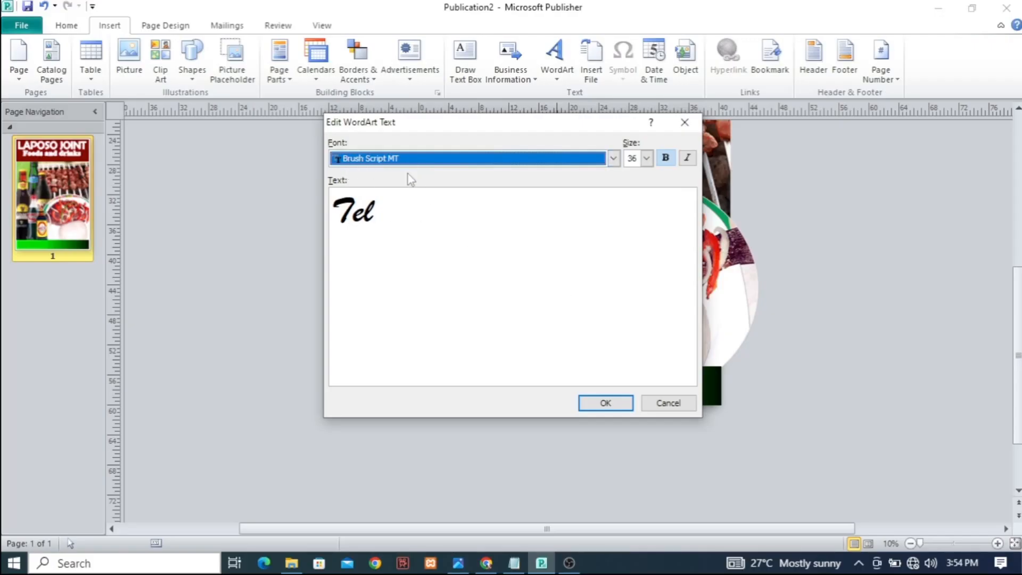
{"action": "left_click", "coordinate": [605, 403]}
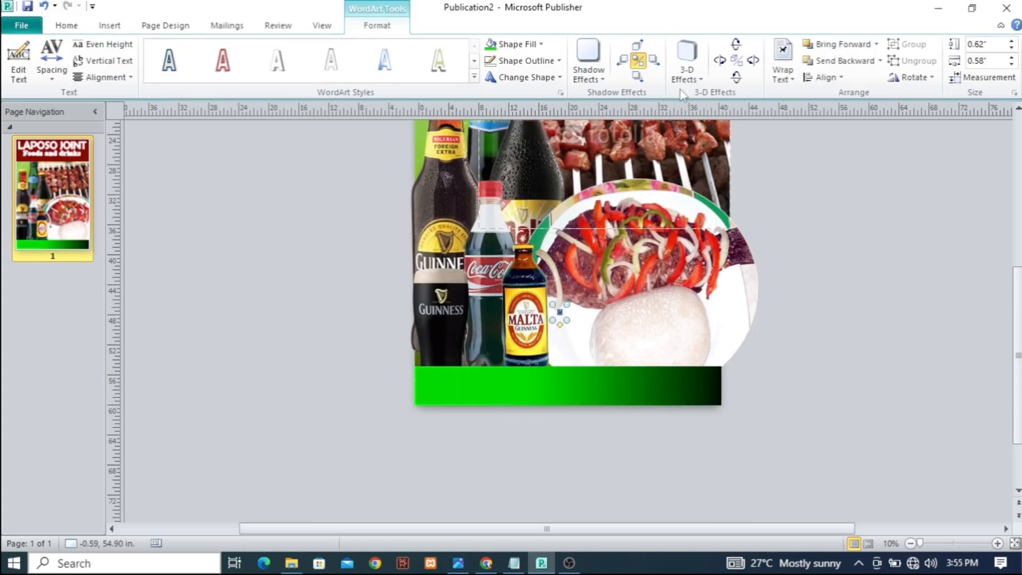
- Set the Tel WordArt's text wrapping to None and fit it at the green band's left end, about 5.78 by 3.42 inches
{"action": "left_click", "coordinate": [783, 64]}
{"action": "left_click", "coordinate": [802, 97]}
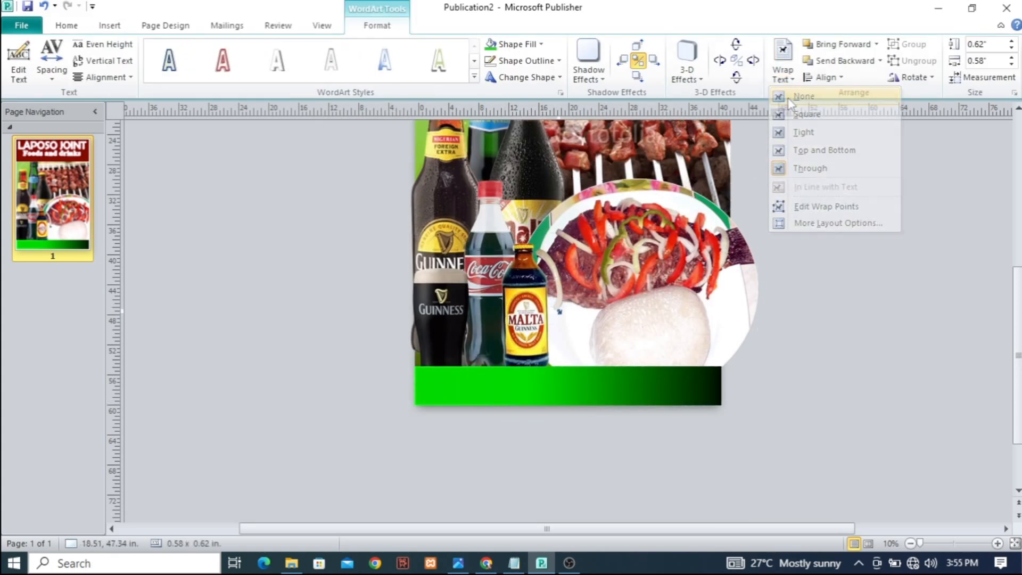
{"action": "left_click_drag", "start_coordinate": [567, 319], "coordinate": [466, 399]}
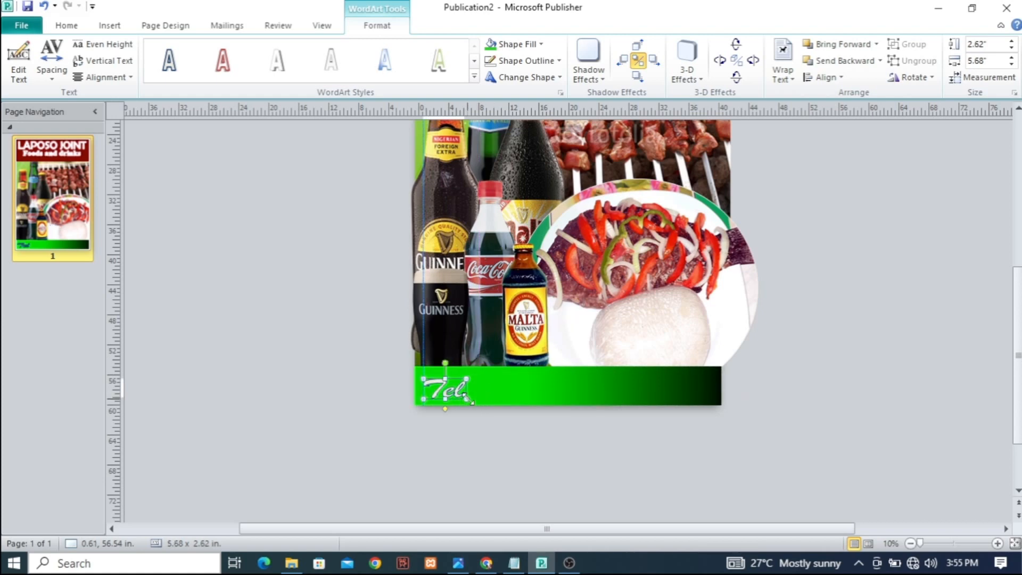
{"action": "left_click_drag", "start_coordinate": [466, 378], "coordinate": [466, 373]}
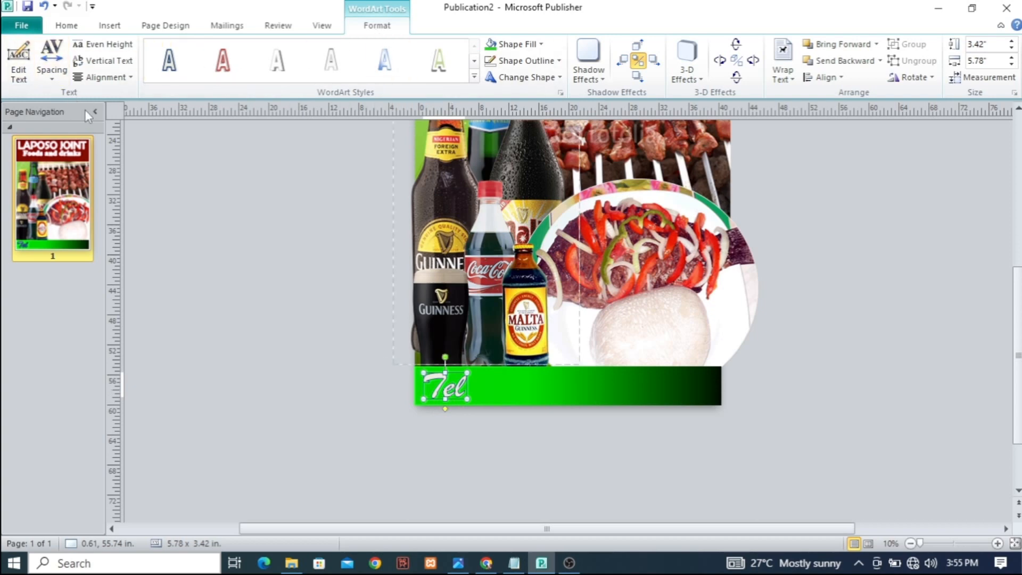
- Change the WordArt text to "Tel:" and shrink it to about 5.38 by 2.82 inches
{"action": "left_click", "coordinate": [19, 61]}
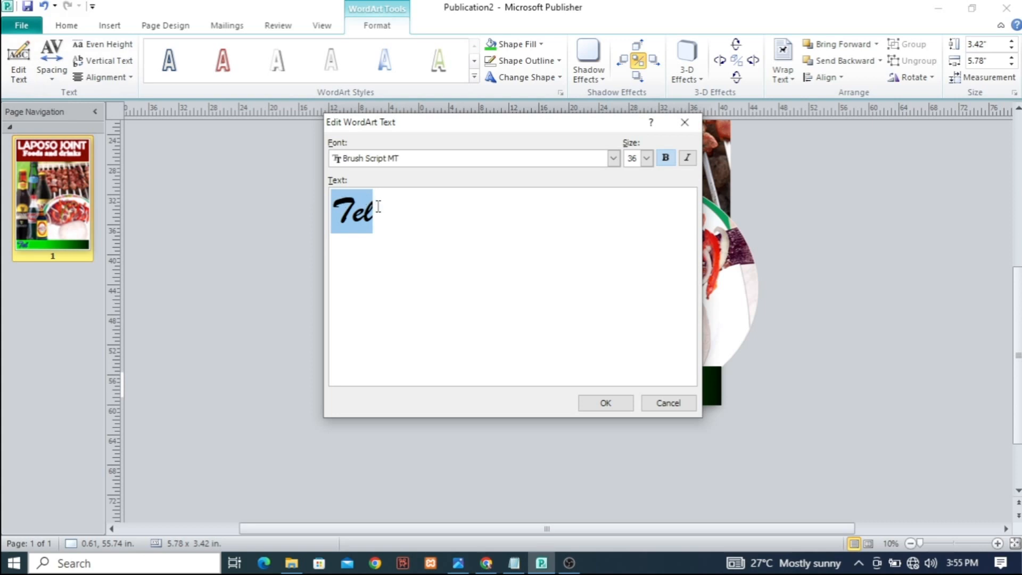
{"action": "left_click", "coordinate": [378, 206]}
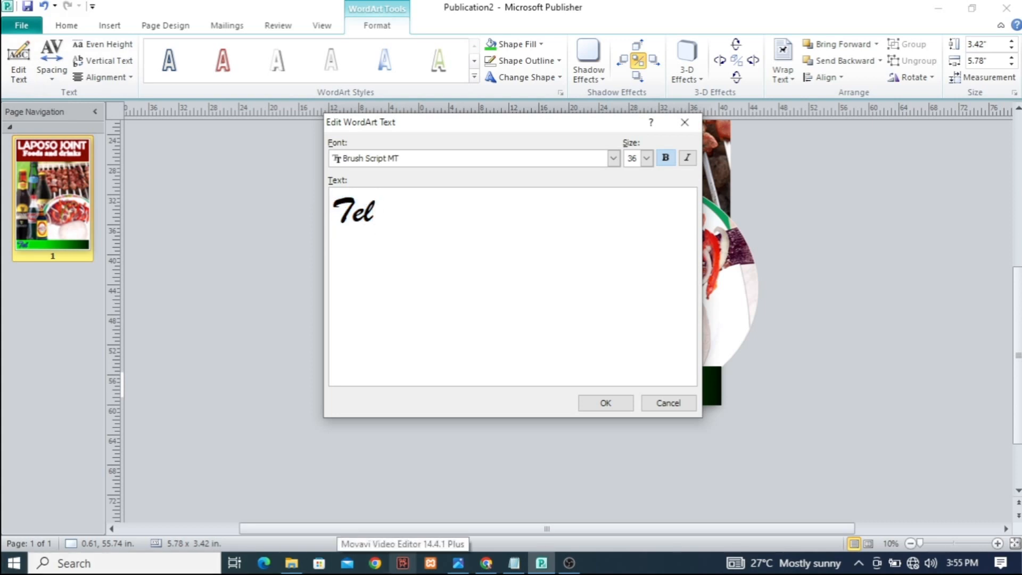
{"action": "type", "text": "\""}
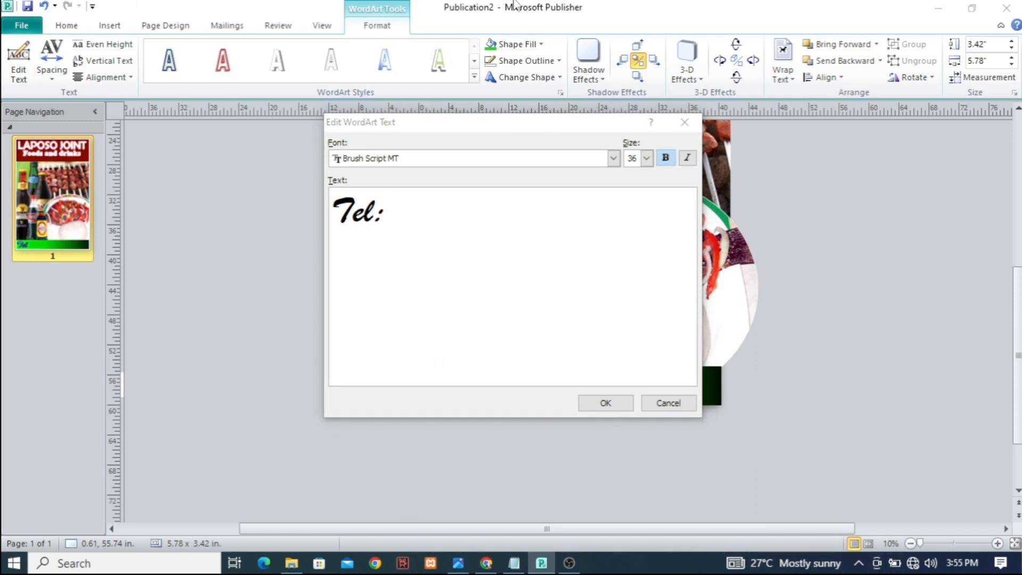
{"action": "left_click", "coordinate": [607, 403]}
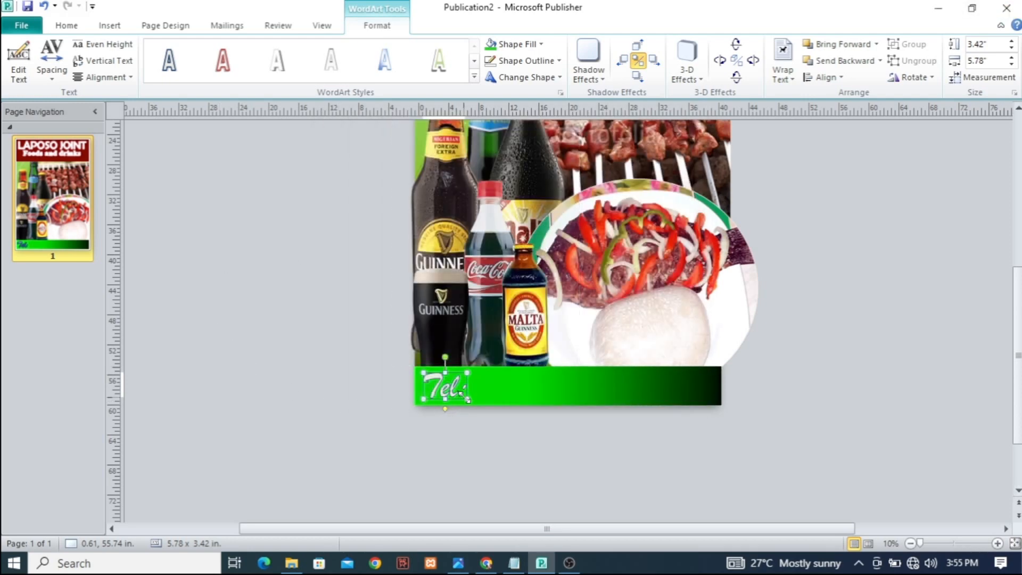
{"action": "mouse_move", "coordinate": [466, 398]}
{"action": "left_mouse_down"}
{"action": "mouse_move", "coordinate": [509, 406]}
{"action": "mouse_move", "coordinate": [454, 398]}
{"action": "mouse_move", "coordinate": [464, 395]}
{"action": "left_mouse_up"}
- Copy the phone number from the Notepad notes and insert it as a new plain WordArt in Arial Black
{"action": "left_click", "coordinate": [514, 562]}
{"action": "left_click_drag", "start_coordinate": [327, 324], "coordinate": [149, 328]}
{"action": "key", "text": "ctrl+c"}
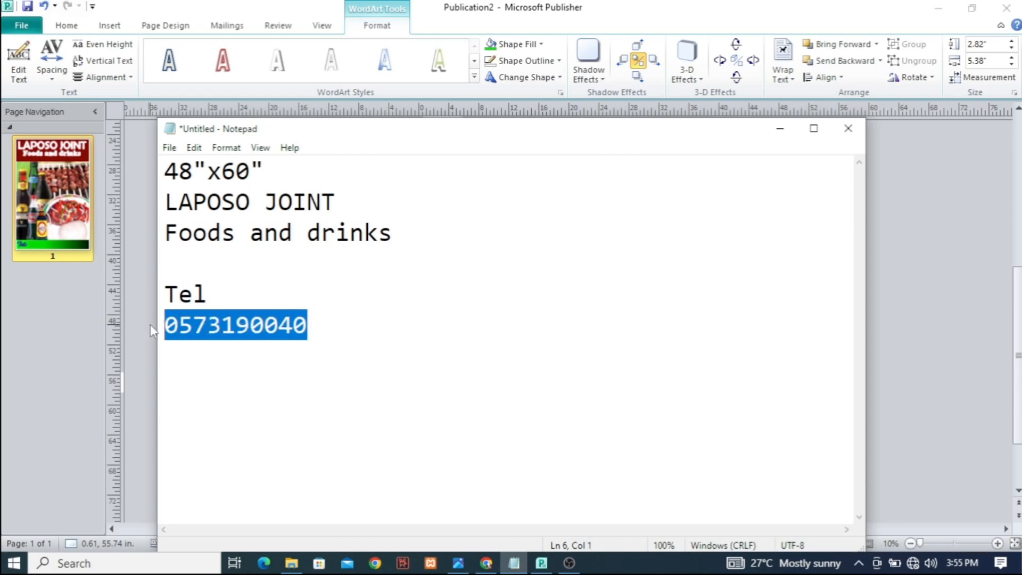
{"action": "left_click", "coordinate": [885, 321]}
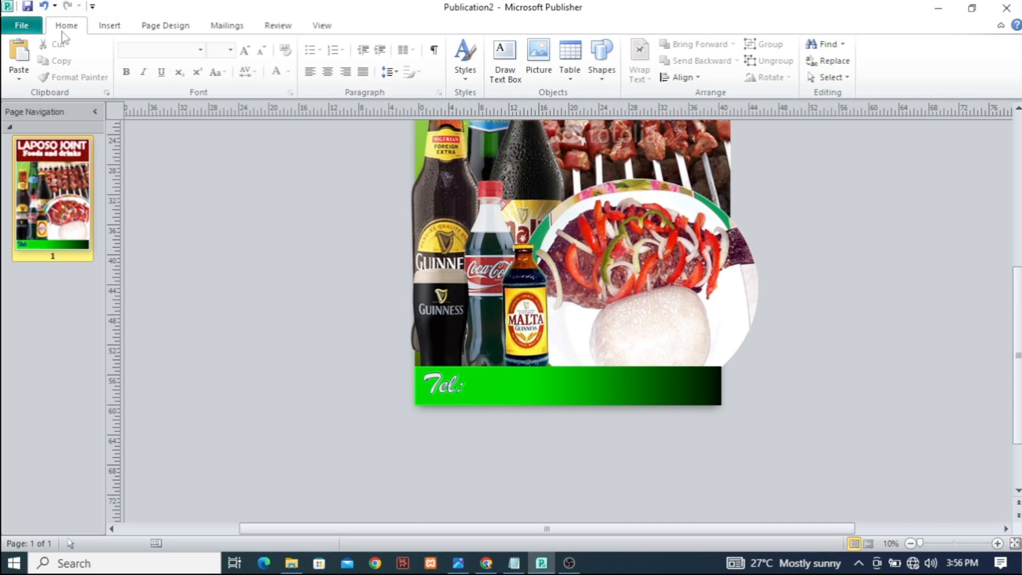
{"action": "left_click", "coordinate": [108, 26]}
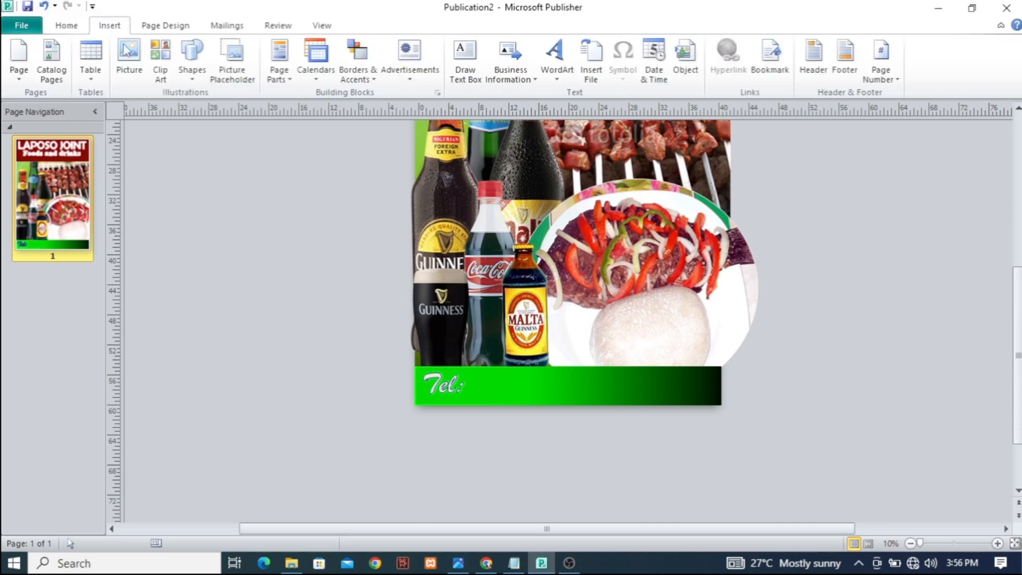
{"action": "left_click", "coordinate": [559, 59]}
{"action": "left_click", "coordinate": [567, 121]}
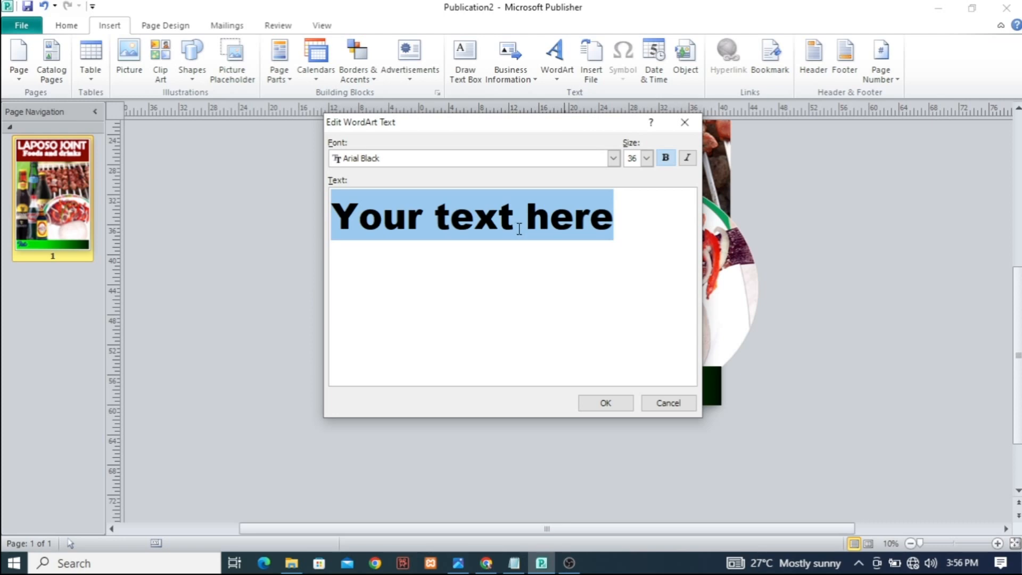
{"action": "key", "text": "ctrl+v"}
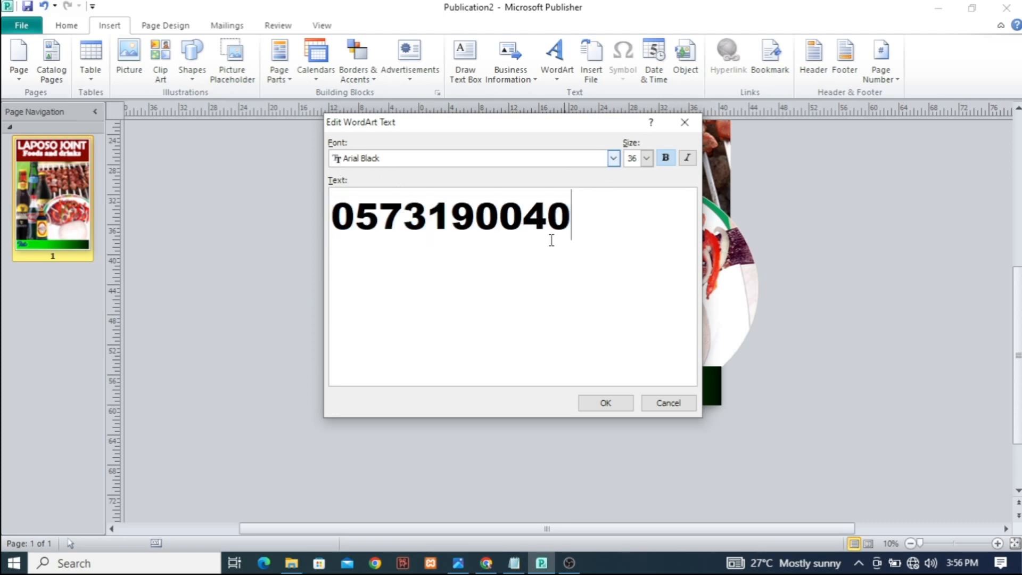
{"action": "left_click", "coordinate": [605, 403]}
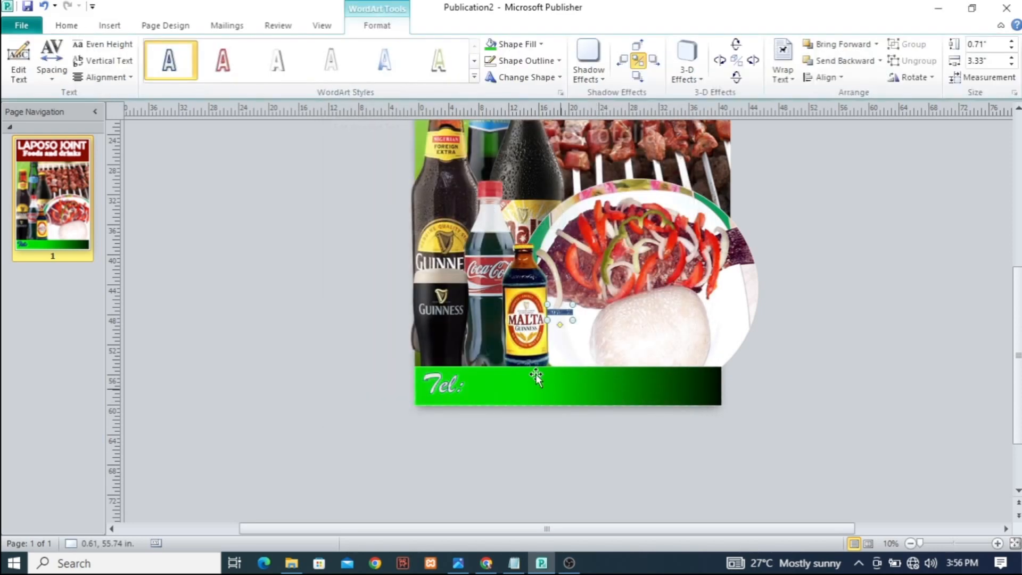
- Set the phone number's text wrapping to None and fit it beside "Tel:" on the band, about 23.13 by 3.01 inches
{"action": "left_click", "coordinate": [780, 59]}
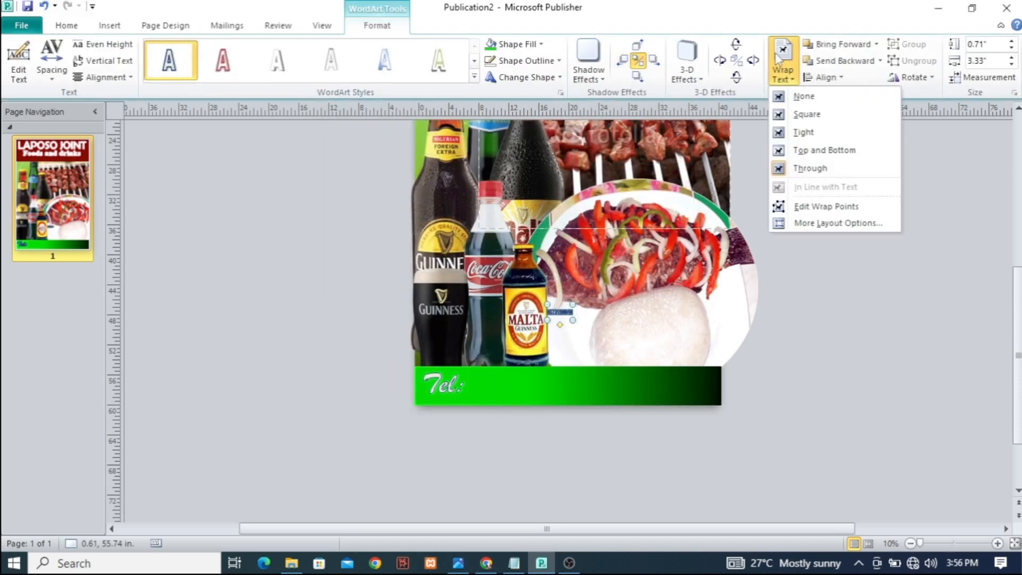
{"action": "left_click", "coordinate": [803, 97]}
{"action": "left_click_drag", "start_coordinate": [572, 320], "coordinate": [535, 388]}
{"action": "left_click_drag", "start_coordinate": [597, 394], "coordinate": [643, 397]}
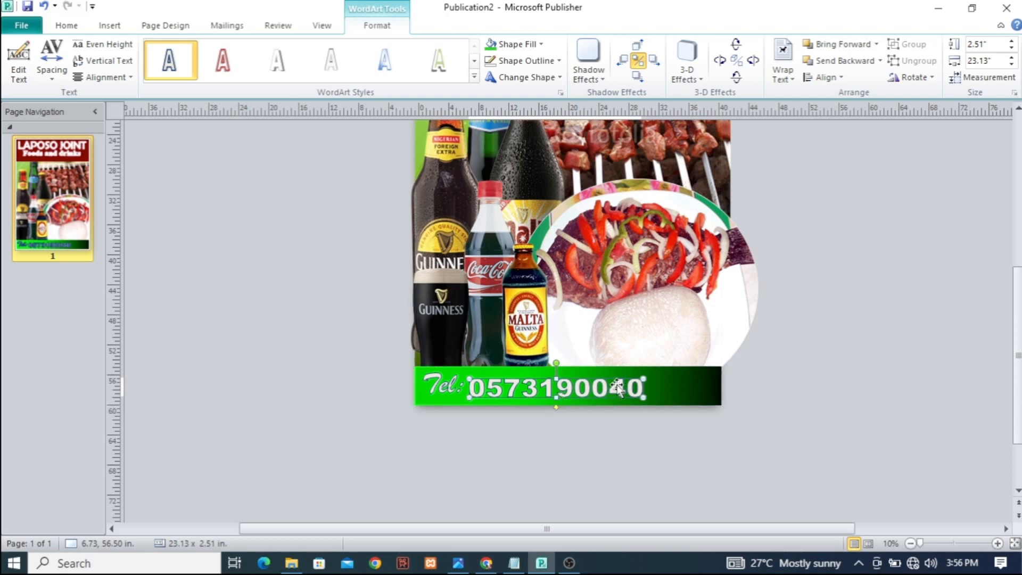
{"action": "left_click_drag", "start_coordinate": [556, 377], "coordinate": [556, 373]}
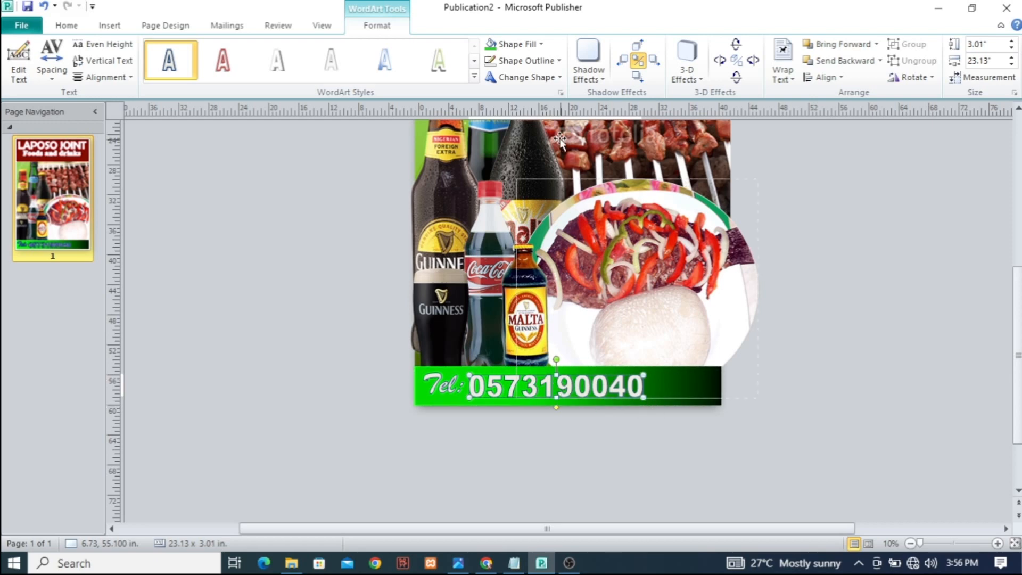
- Give the phone number WordArt a white fill and a white outline
{"action": "left_click", "coordinate": [539, 44]}
{"action": "left_click", "coordinate": [579, 74]}
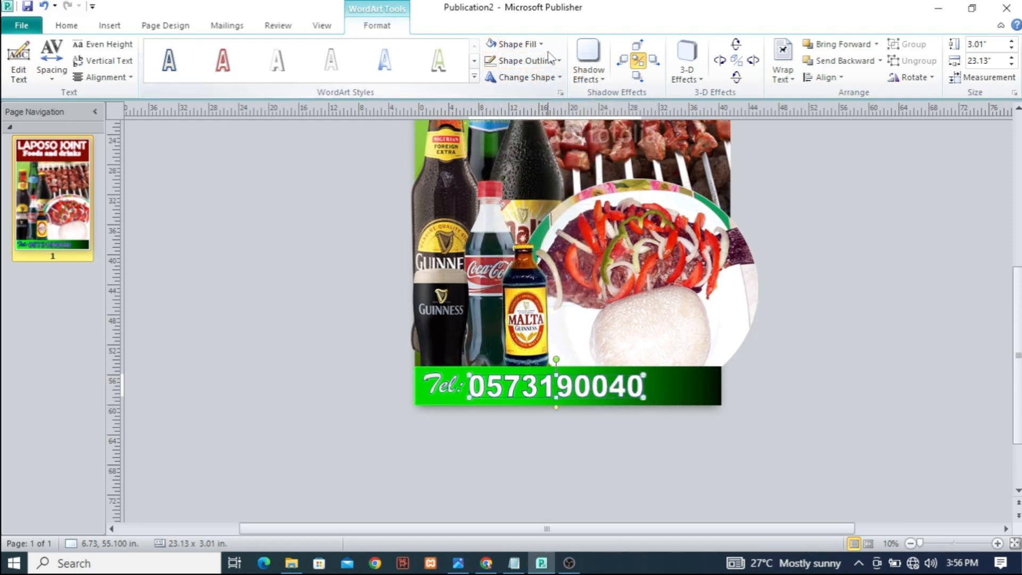
{"action": "left_click", "coordinate": [556, 61]}
{"action": "left_click", "coordinate": [583, 91]}
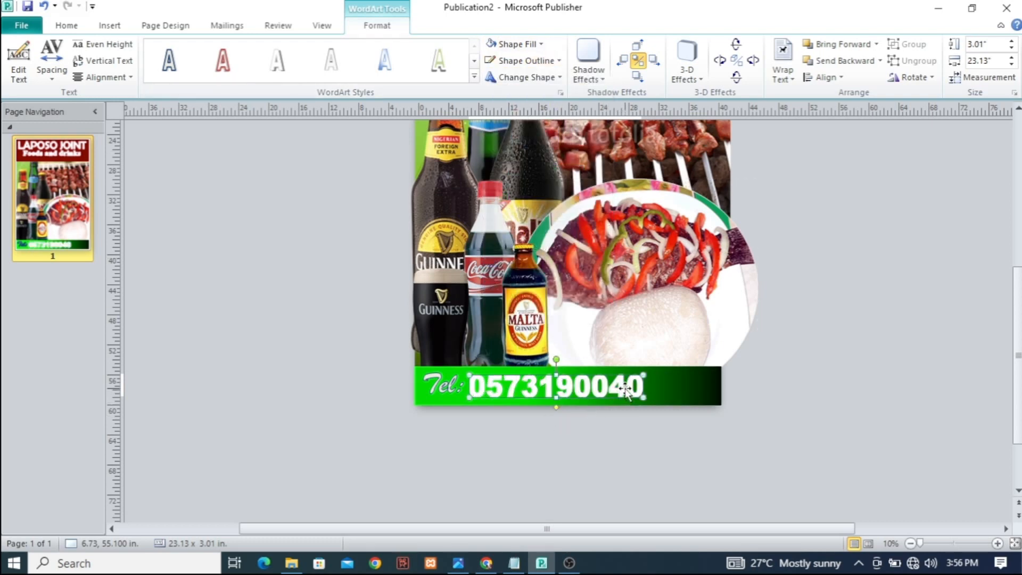
- Apply an upper-right drop shadow to the phone number WordArt and set the shadow color to black
{"action": "left_click", "coordinate": [588, 67]}
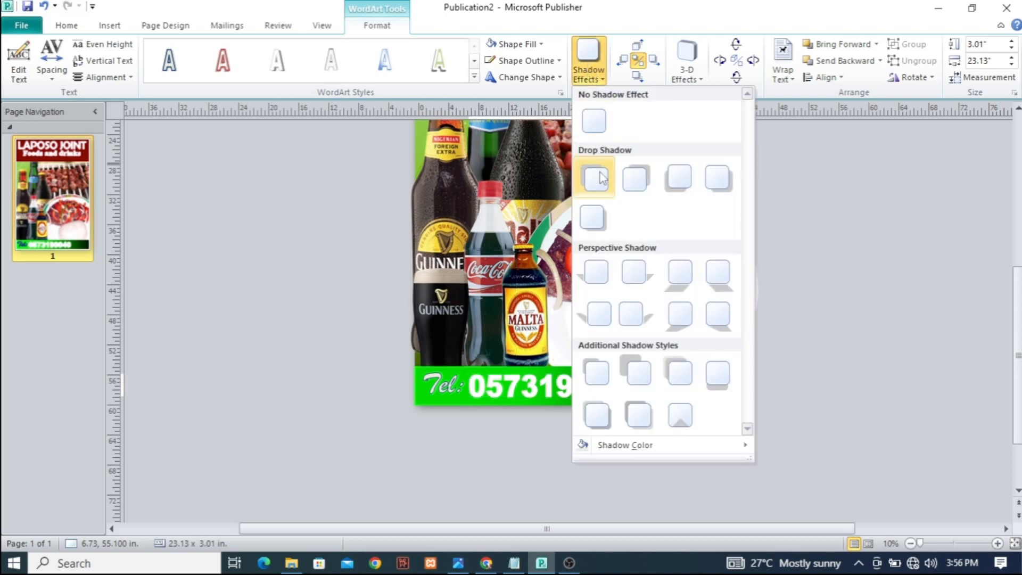
{"action": "left_click", "coordinate": [636, 183]}
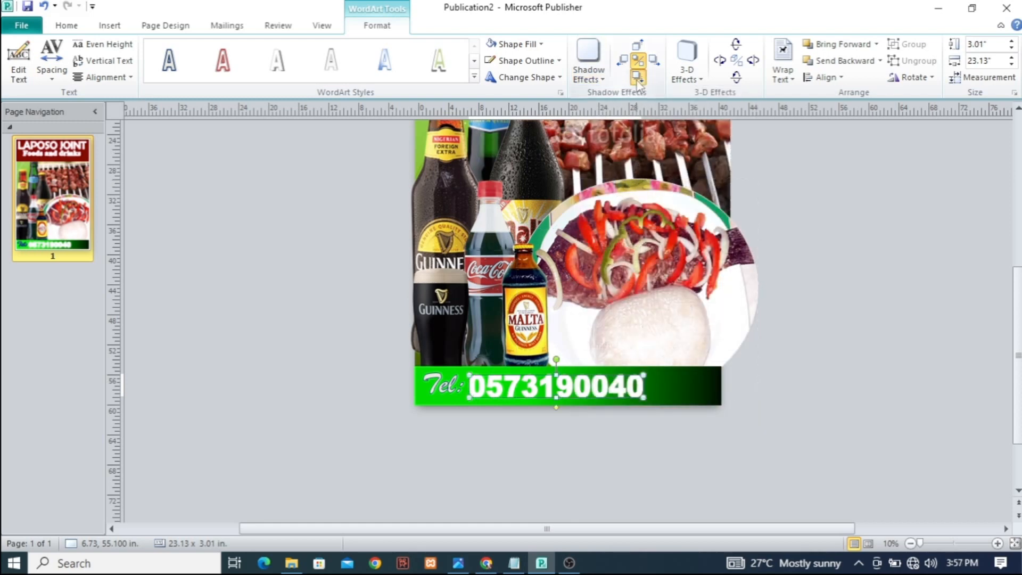
{"action": "left_click", "coordinate": [602, 80]}
{"action": "mouse_move", "coordinate": [617, 452]}
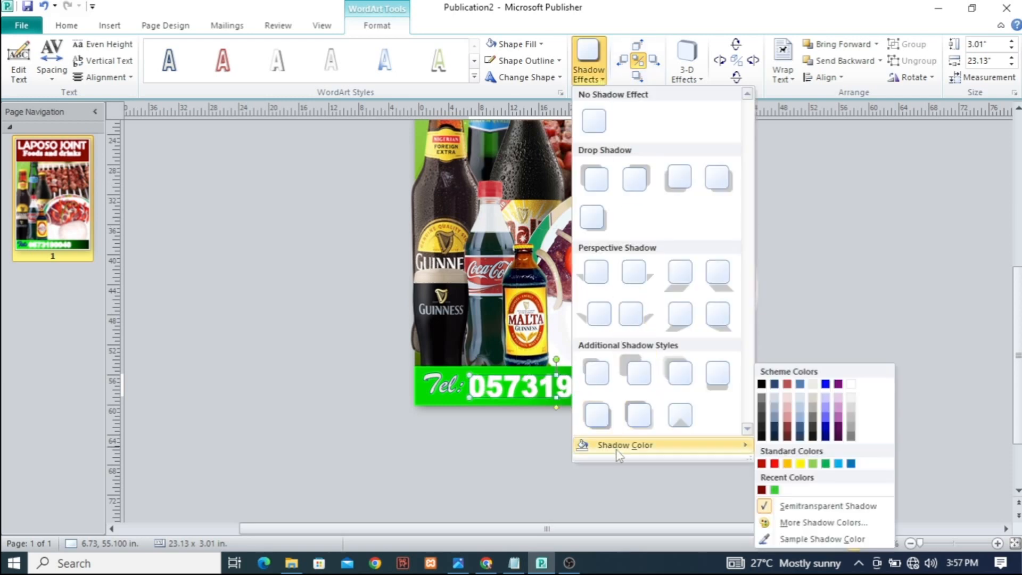
{"action": "left_click", "coordinate": [763, 385]}
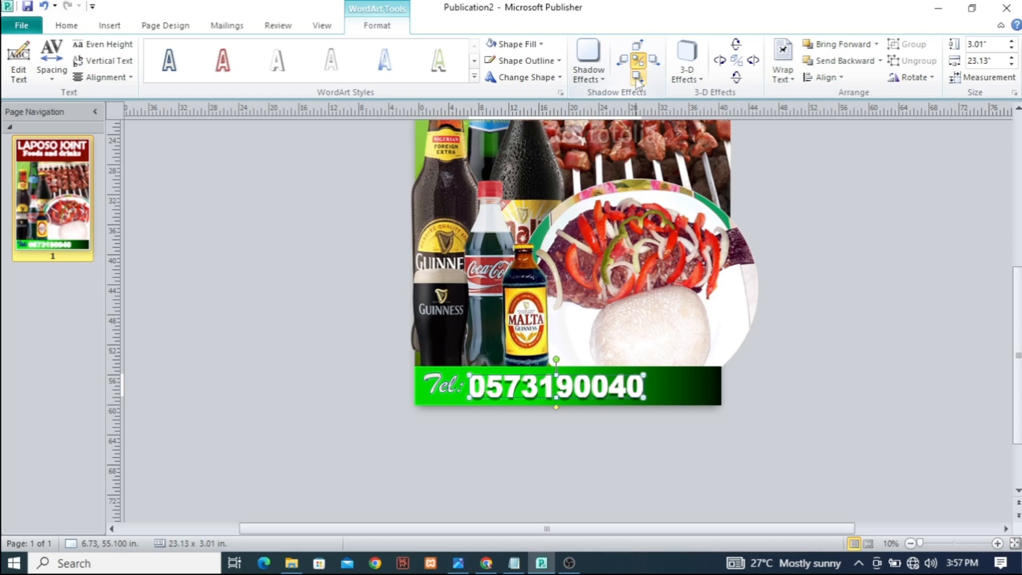
- Give the "Tel:" WordArt on the bottom band a white fill and a white outline
{"action": "left_click", "coordinate": [825, 308]}
{"action": "left_click", "coordinate": [451, 386]}
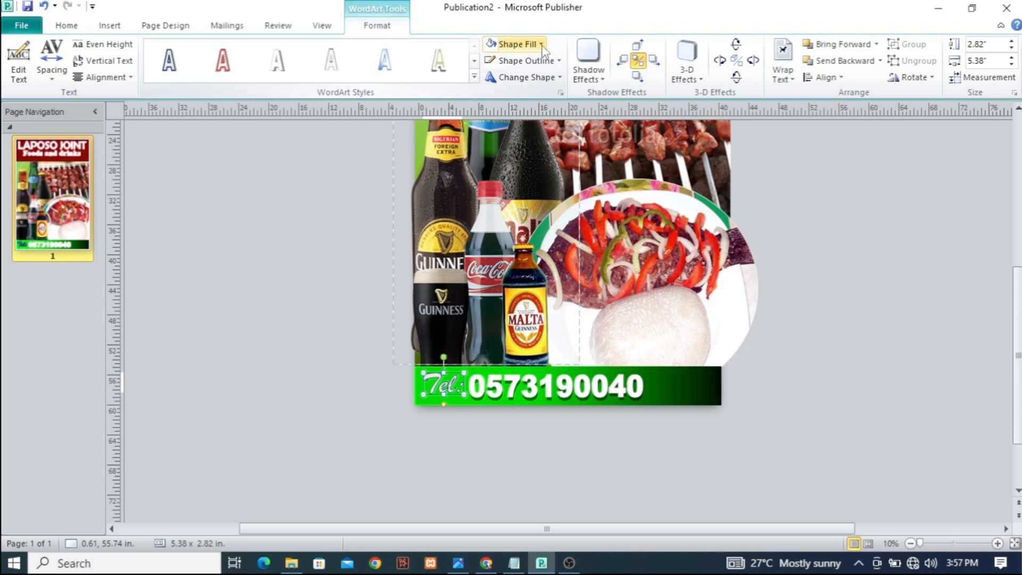
{"action": "left_click", "coordinate": [540, 44]}
{"action": "left_click", "coordinate": [578, 74]}
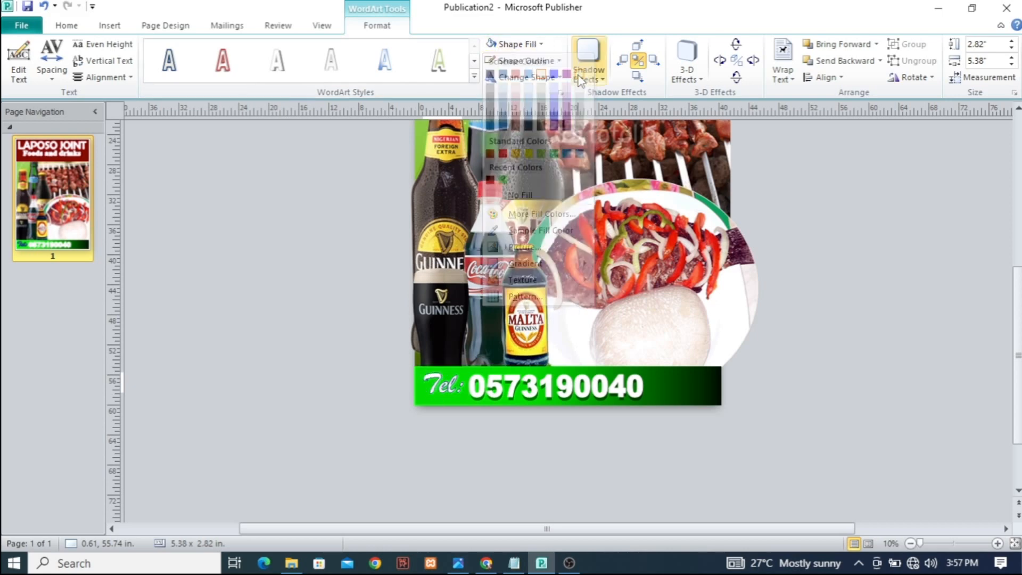
{"action": "left_click", "coordinate": [524, 60]}
{"action": "left_click", "coordinate": [580, 90]}
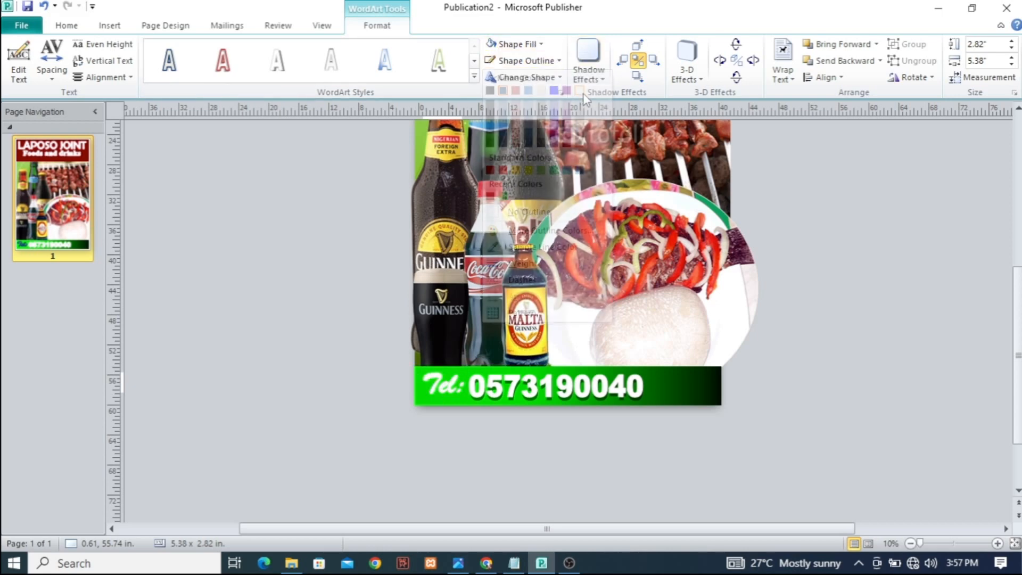
- Apply an upper-right drop shadow in black to the "Tel:" WordArt and nudge the shadow down
{"action": "left_click", "coordinate": [597, 64]}
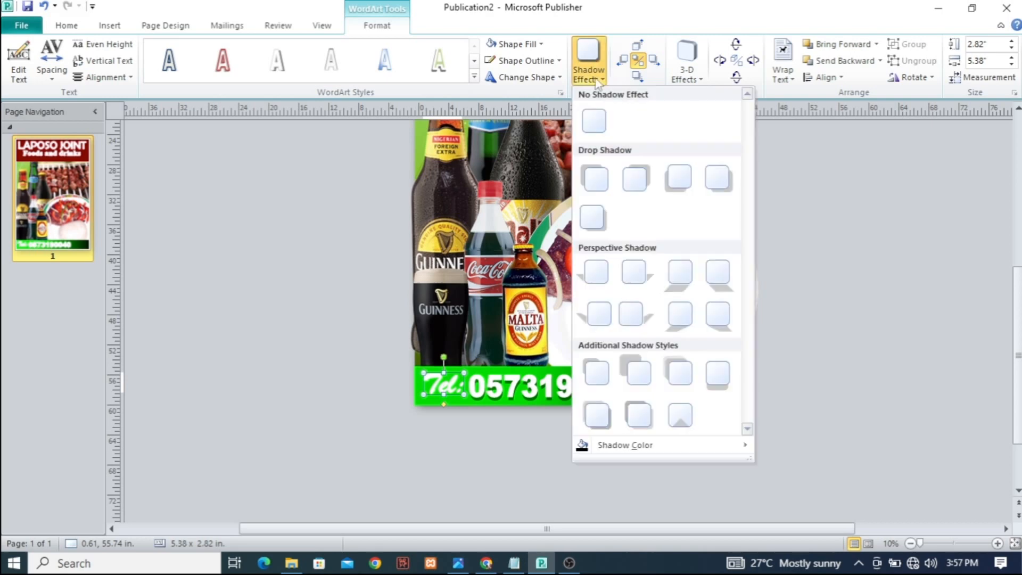
{"action": "left_click", "coordinate": [640, 181]}
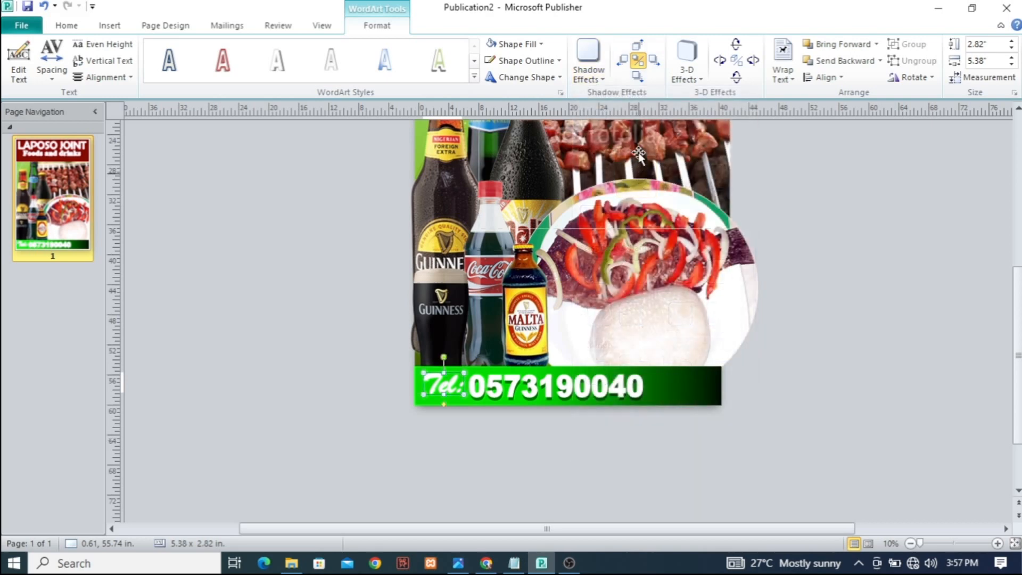
{"action": "left_click", "coordinate": [638, 81]}
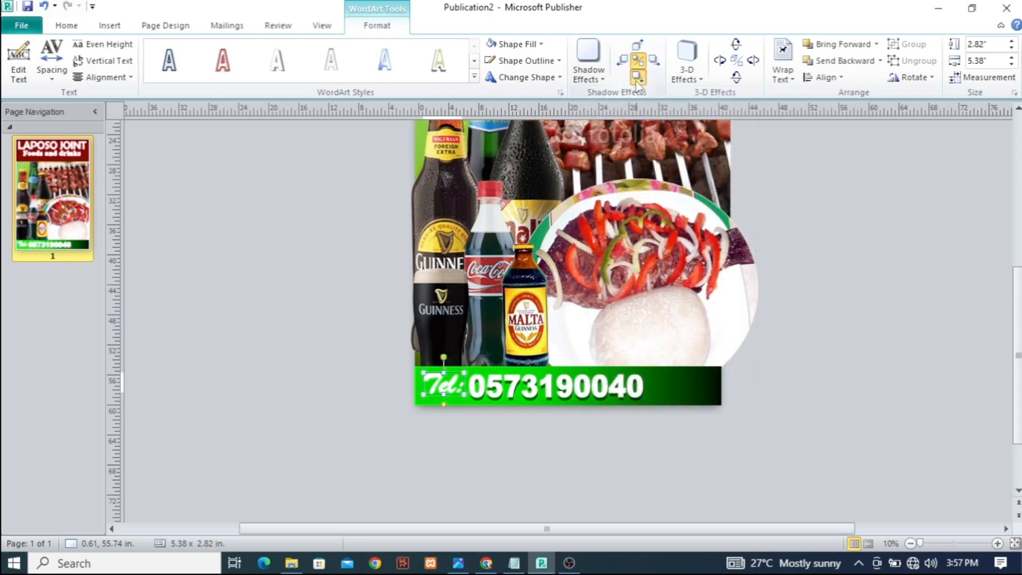
{"action": "left_click", "coordinate": [596, 82]}
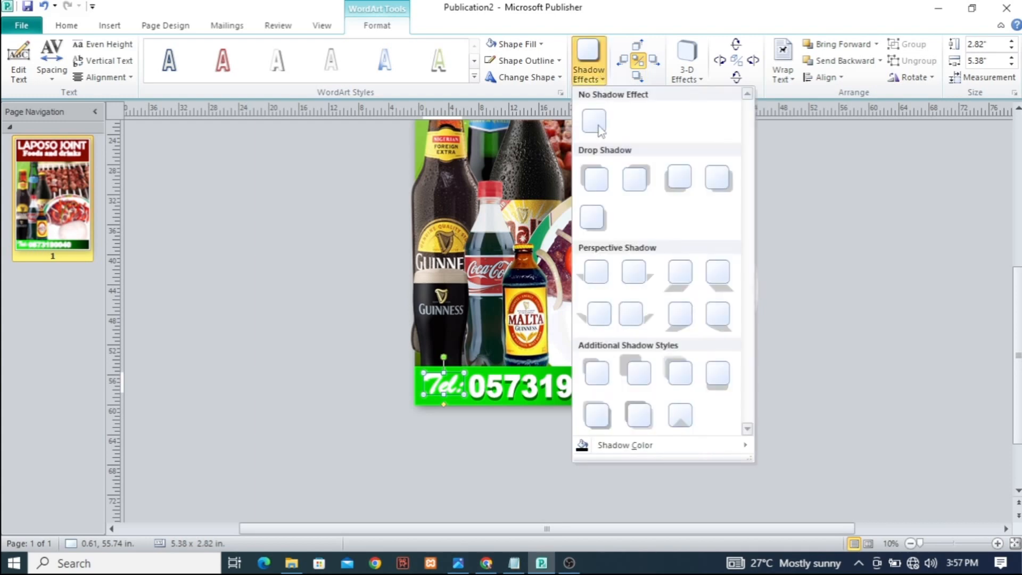
{"action": "mouse_move", "coordinate": [585, 446]}
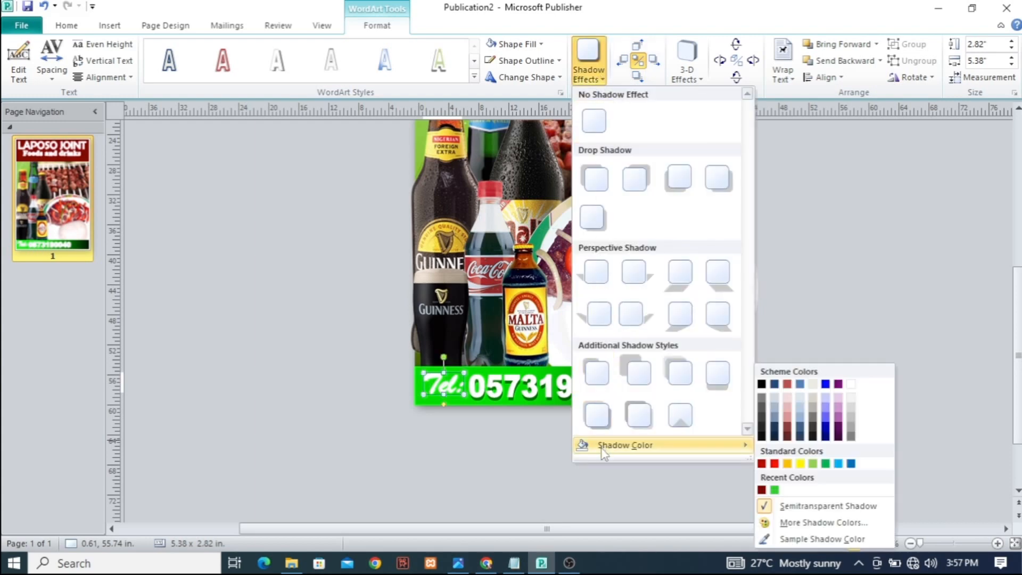
{"action": "left_click", "coordinate": [762, 384]}
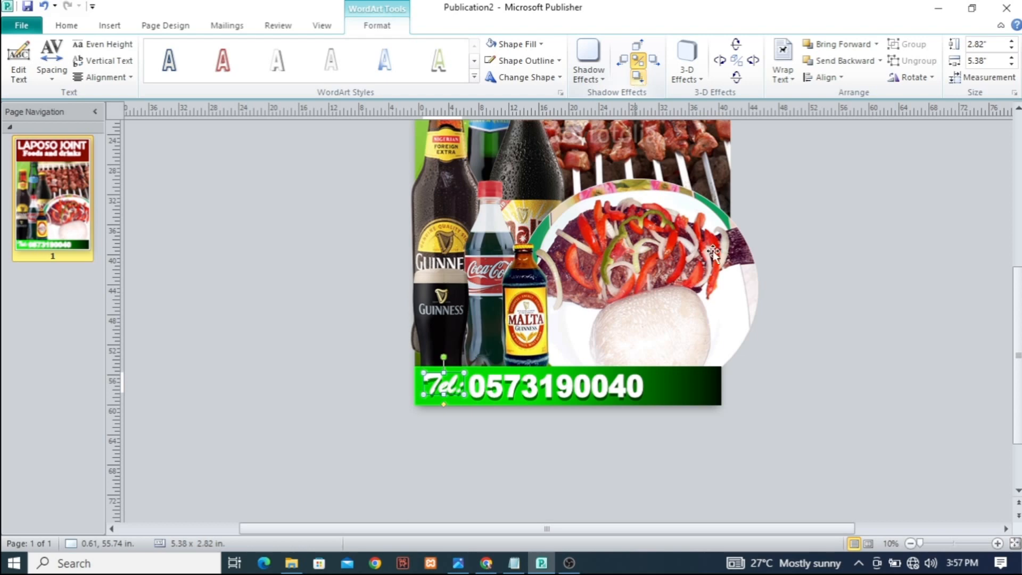
{"action": "left_click", "coordinate": [800, 399]}
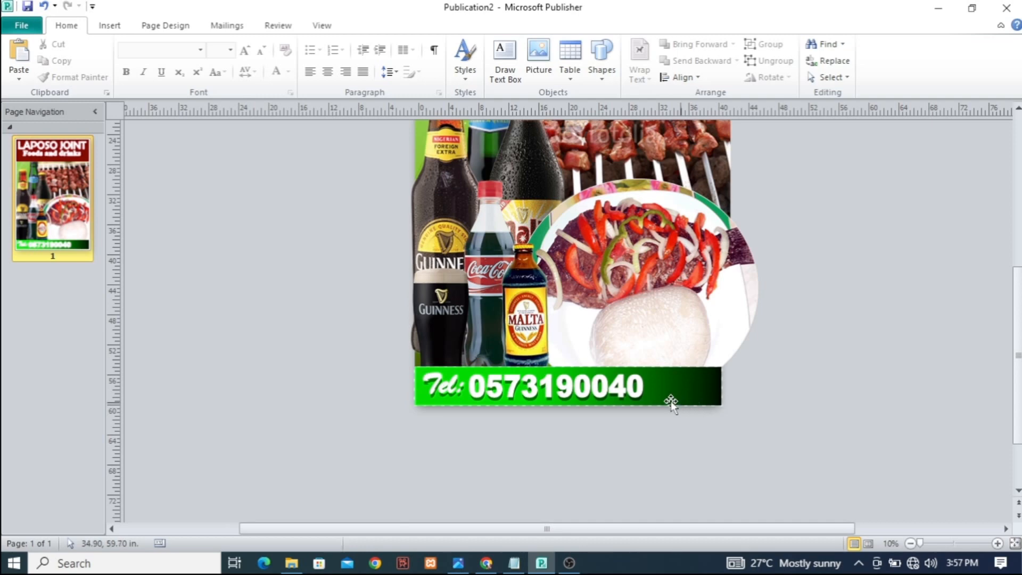
- Remove the outline from the "Tel:" WordArt
{"action": "left_click", "coordinate": [444, 386]}
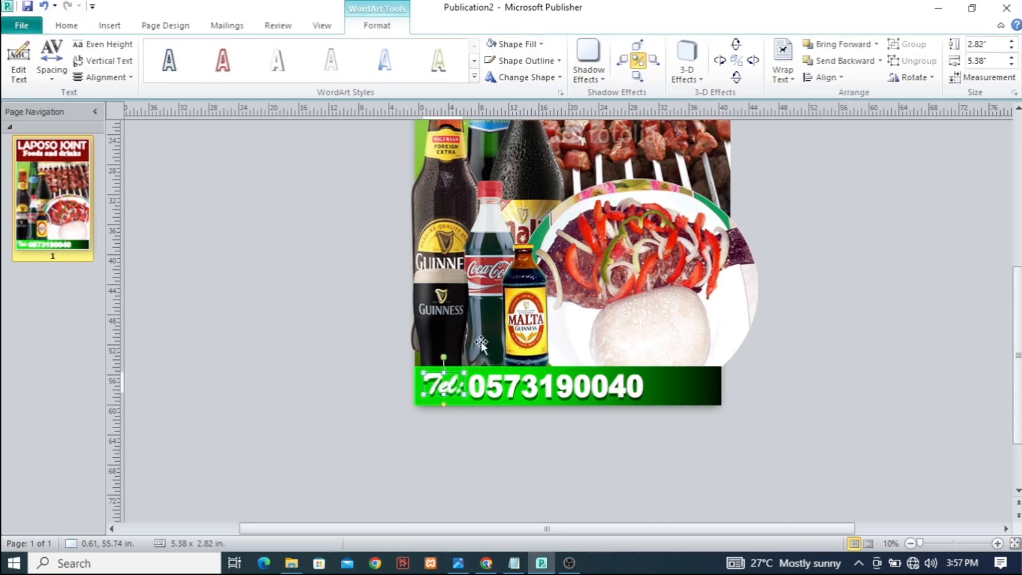
{"action": "left_click", "coordinate": [539, 63]}
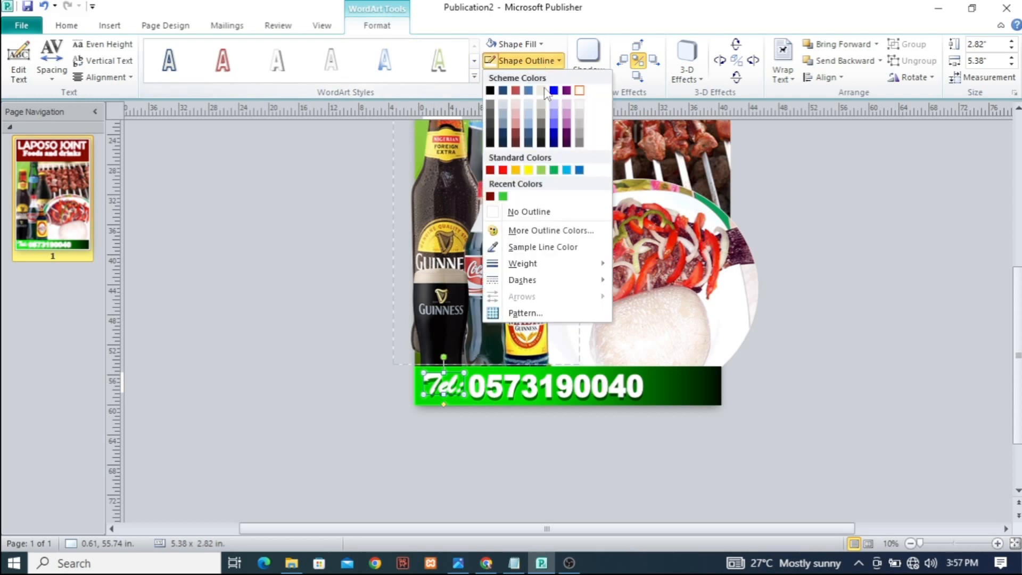
{"action": "left_click", "coordinate": [528, 212]}
{"action": "left_click", "coordinate": [524, 61]}
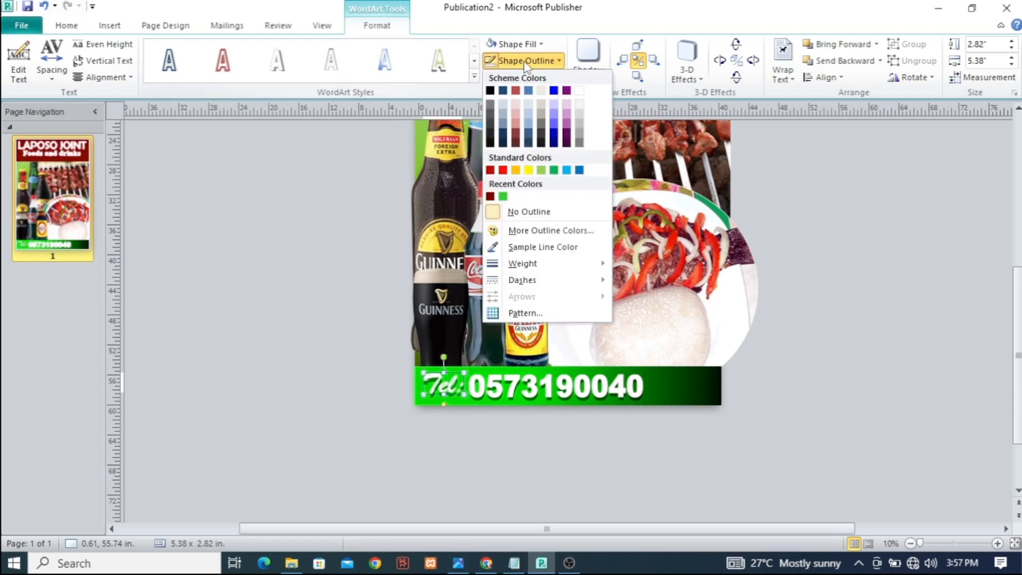
{"action": "left_click", "coordinate": [529, 211]}
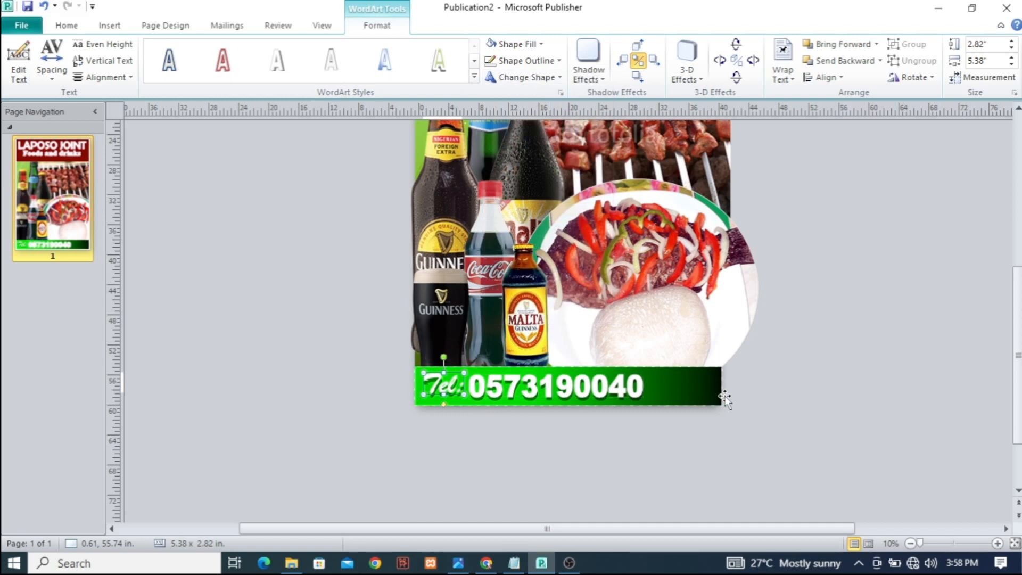
{"action": "left_click", "coordinate": [791, 393]}
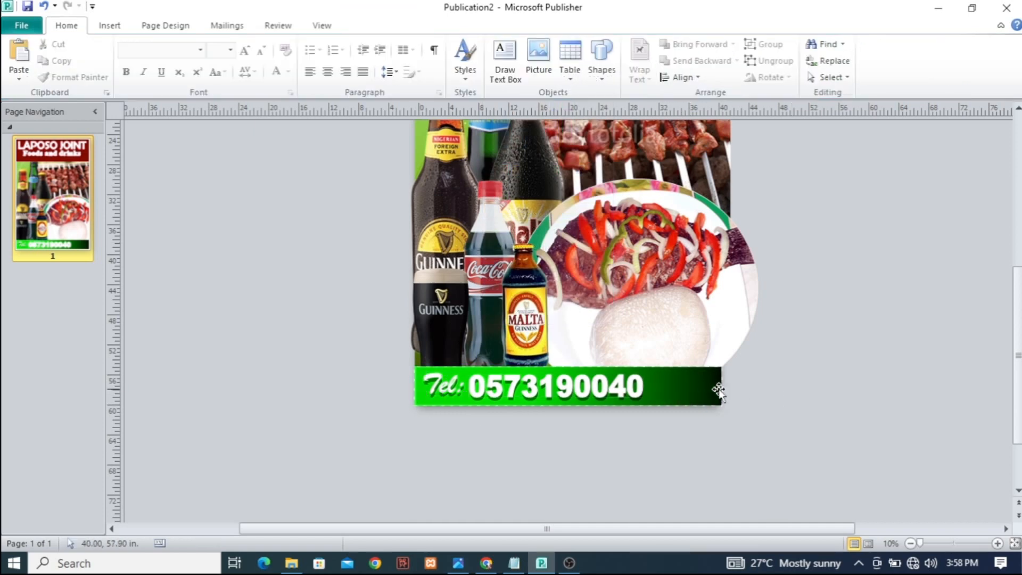
- Draw a right block arrow about 4.4 by 3.4 inches after the phone number and nudge it slightly to the right
{"action": "left_click", "coordinate": [109, 25]}
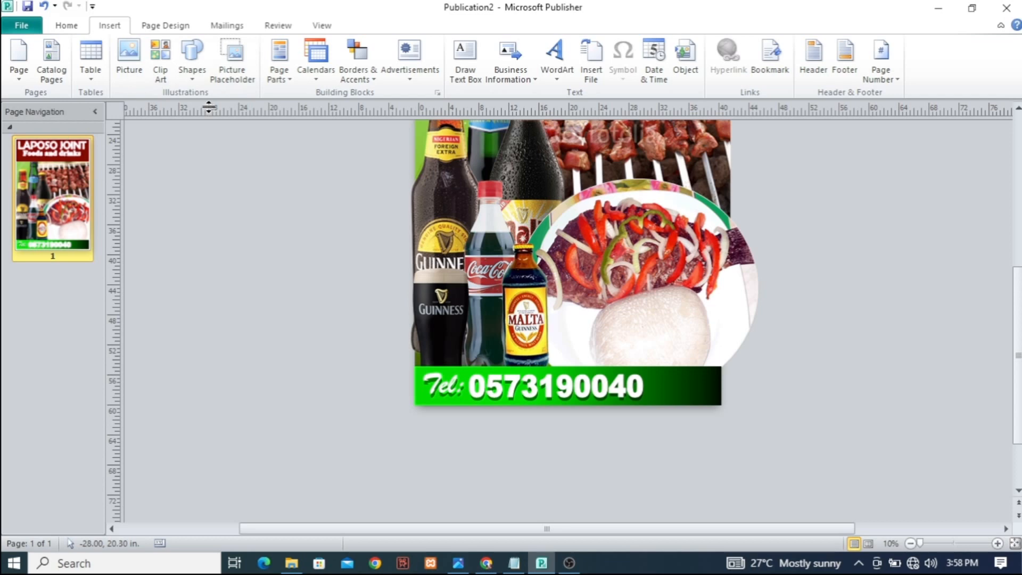
{"action": "left_click", "coordinate": [192, 80]}
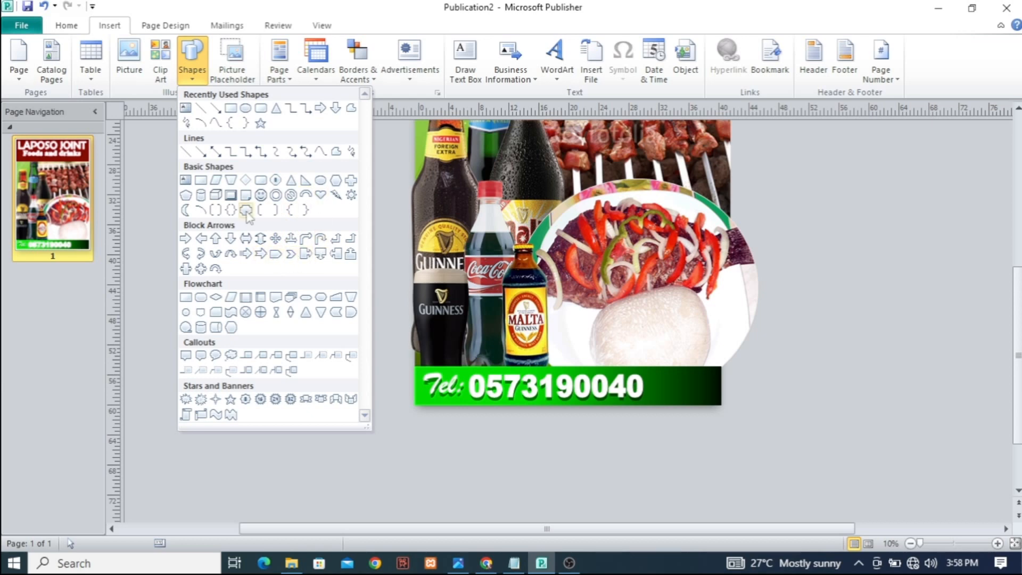
{"action": "left_click", "coordinate": [321, 108]}
{"action": "mouse_move", "coordinate": [651, 380]}
{"action": "left_mouse_down"}
{"action": "mouse_move", "coordinate": [683, 403]}
{"action": "mouse_move", "coordinate": [668, 389]}
{"action": "left_mouse_up"}
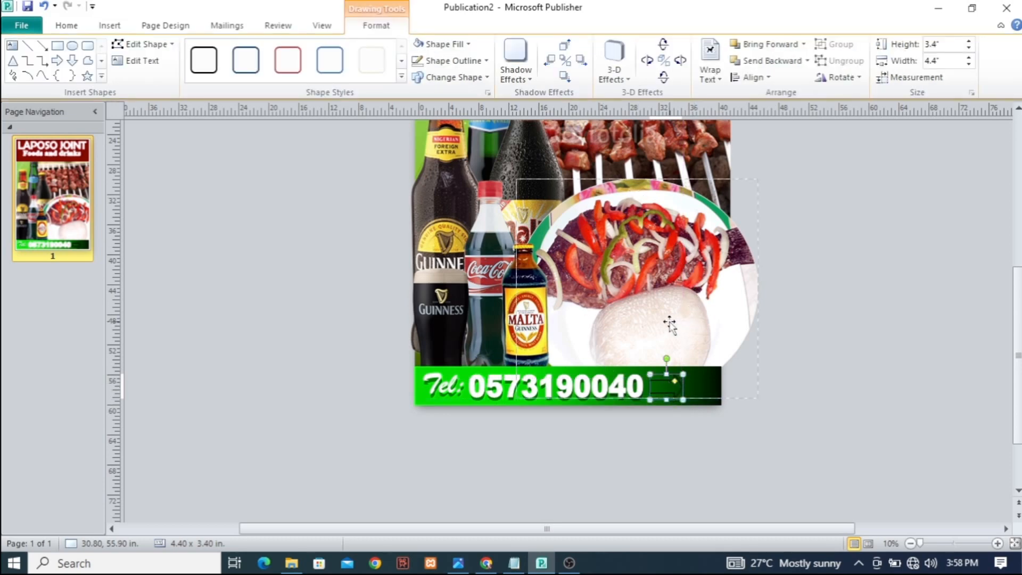
{"action": "key", "text": "Right"}
{"action": "key", "text": "Right"}
{"action": "key", "text": "Right"}
{"action": "key", "text": "Right"}
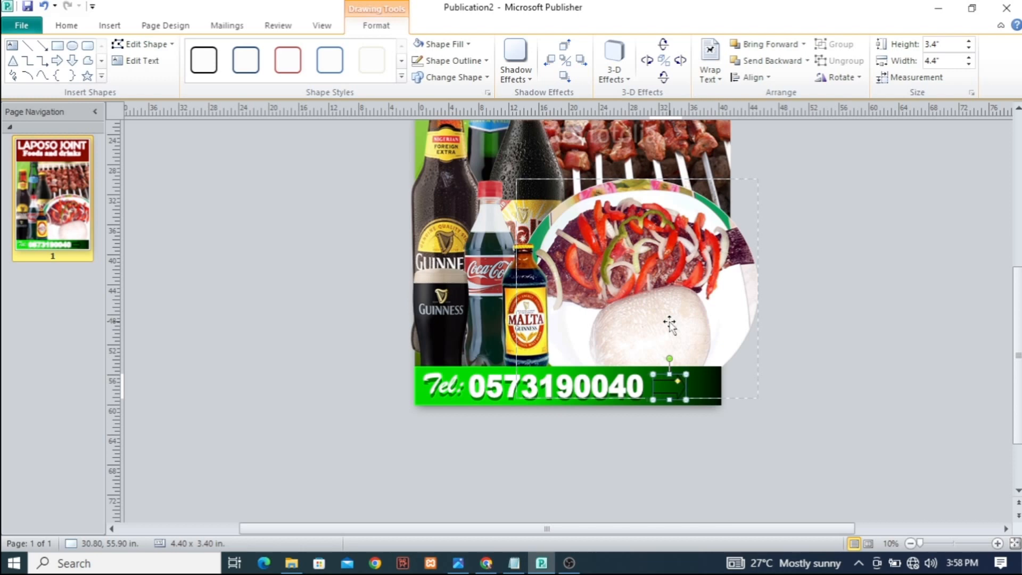
- Fill the arrow beside the phone number with white and remove its outline
{"action": "left_click", "coordinate": [435, 47]}
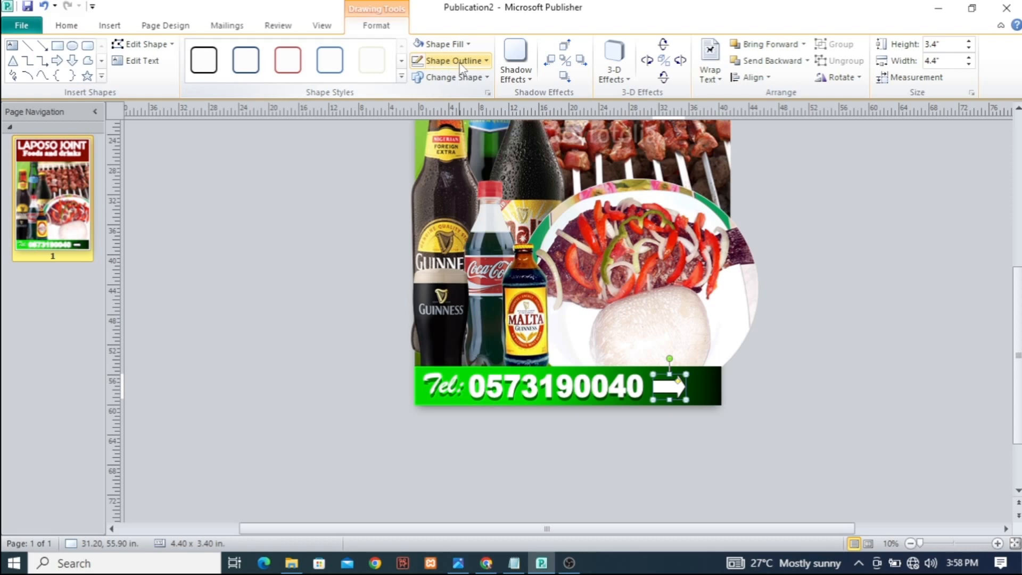
{"action": "left_click", "coordinate": [461, 62]}
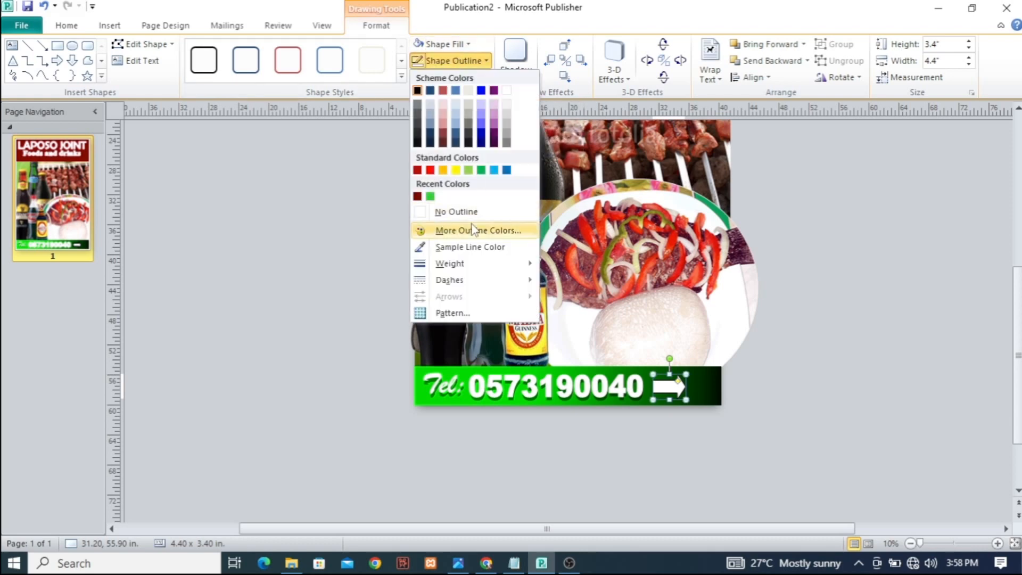
{"action": "left_click", "coordinate": [454, 211]}
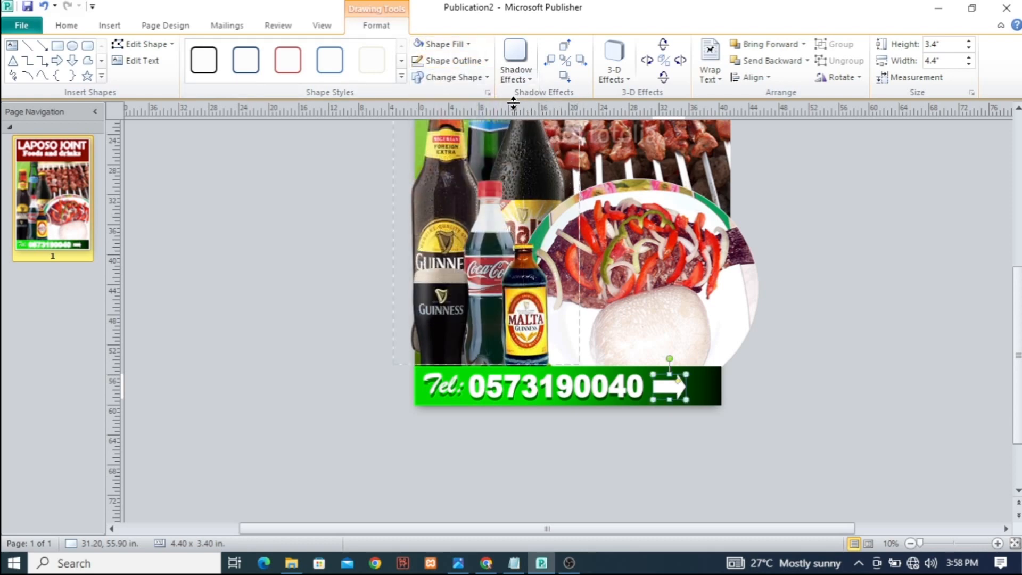
- Apply an upper-right drop shadow to the white arrow and set the shadow color to black
{"action": "left_click", "coordinate": [519, 74]}
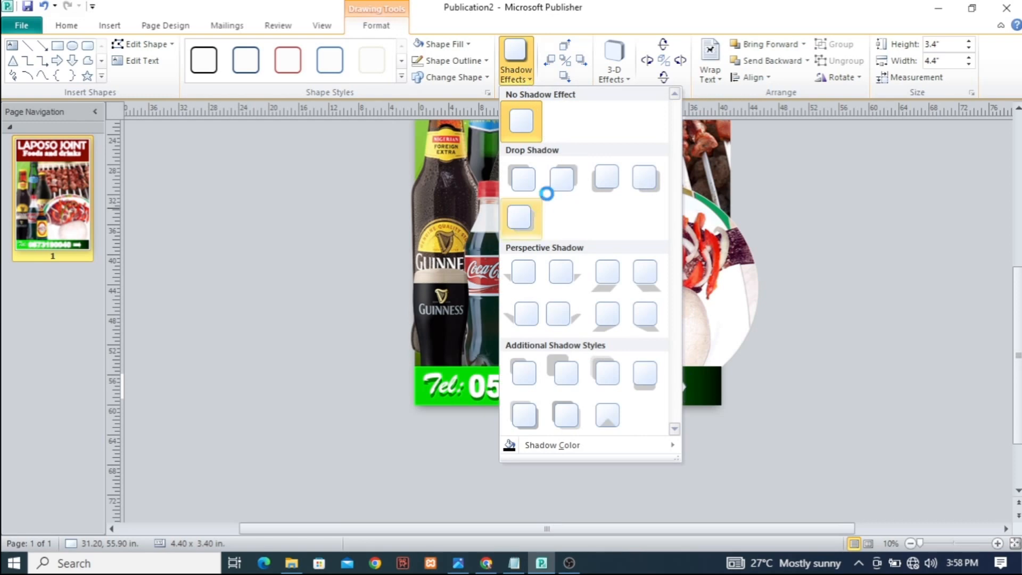
{"action": "left_click", "coordinate": [562, 177]}
{"action": "left_click", "coordinate": [515, 69]}
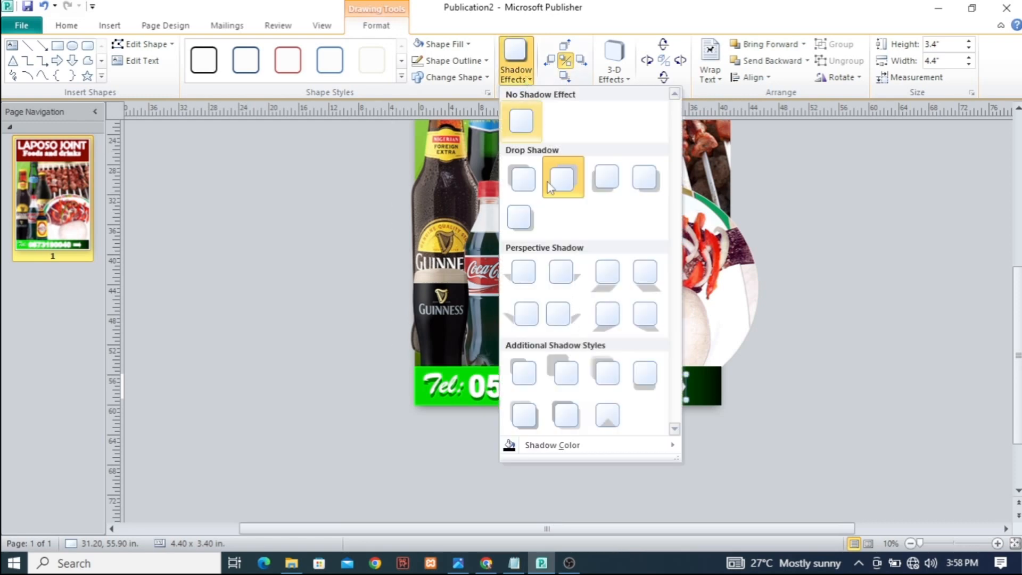
{"action": "mouse_move", "coordinate": [512, 452]}
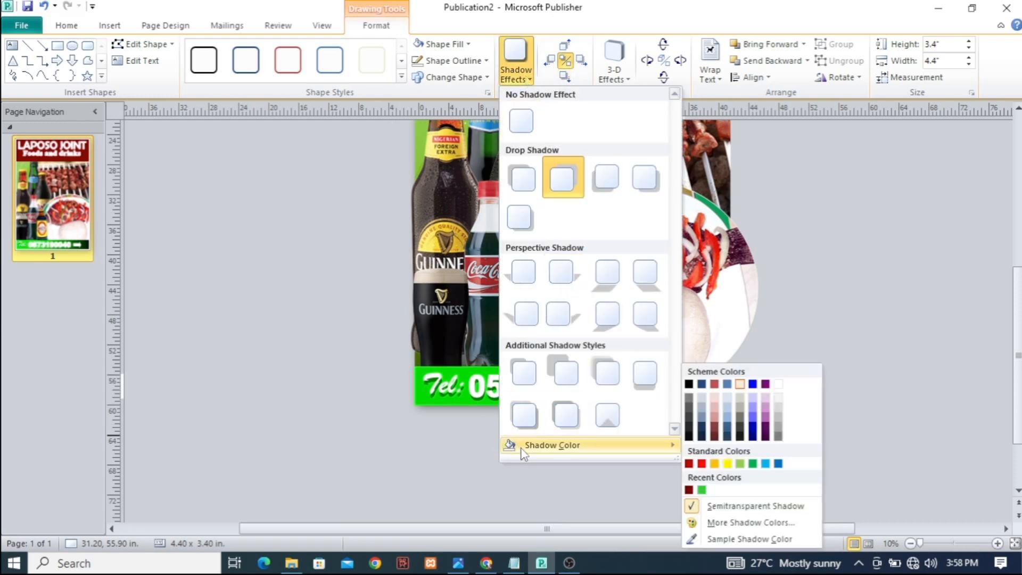
{"action": "left_click", "coordinate": [689, 383]}
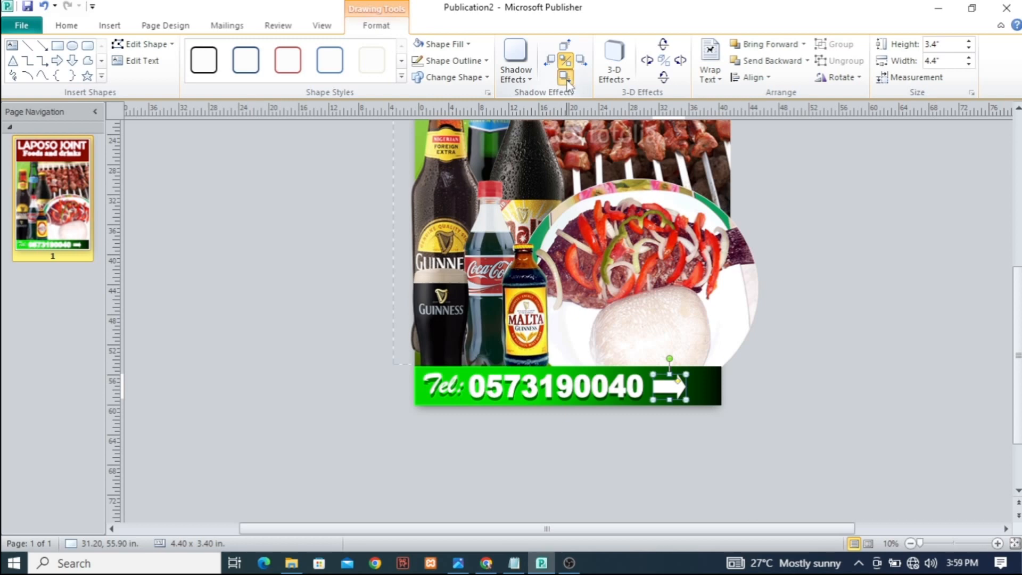
{"action": "left_click", "coordinate": [832, 321]}
- Widen the white arrow slightly toward the black end of the band
{"action": "left_click", "coordinate": [677, 386]}
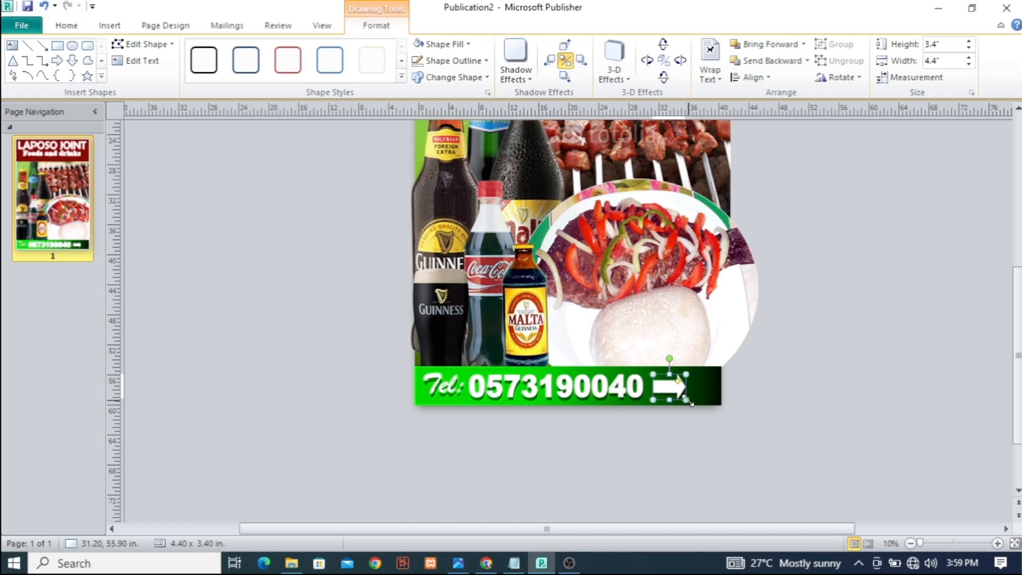
{"action": "left_click_drag", "start_coordinate": [685, 400], "coordinate": [692, 399]}
{"action": "left_click", "coordinate": [811, 381]}
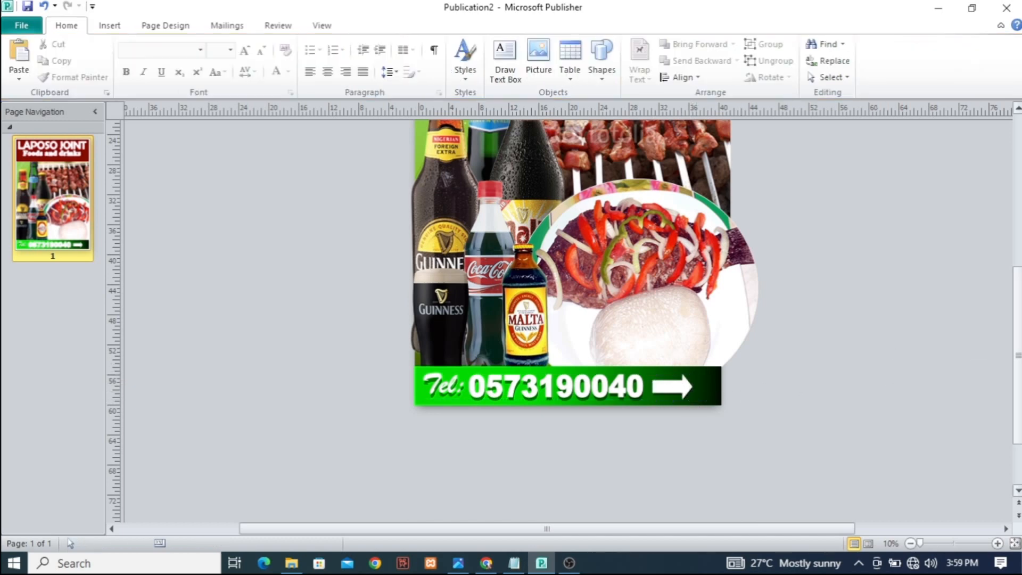
- Switch to Notepad to check the flyer's "LAPOSO JOINT" and "Foods and drinks" wording against the notes, and return to Publisher
{"action": "left_click_drag", "start_coordinate": [1015, 355], "coordinate": [1014, 267]}
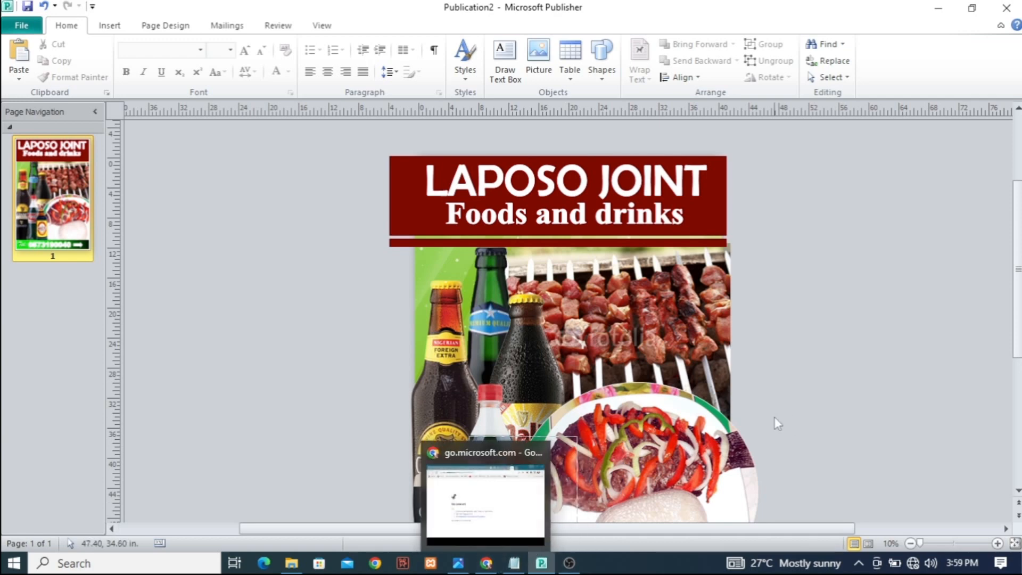
{"action": "left_click", "coordinate": [514, 563]}
{"action": "left_click_drag", "start_coordinate": [399, 234], "coordinate": [178, 232]}
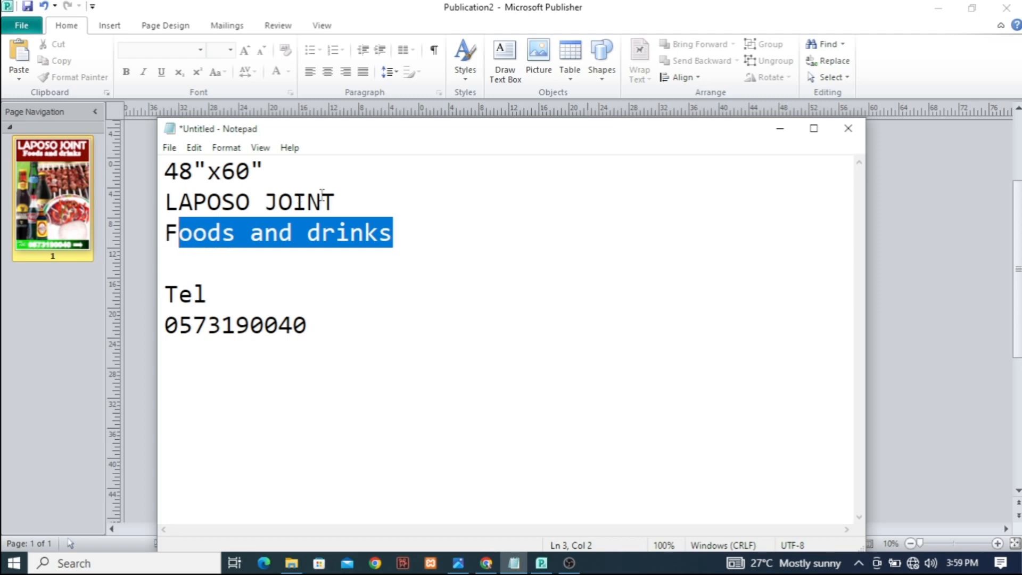
{"action": "left_click_drag", "start_coordinate": [340, 201], "coordinate": [163, 215]}
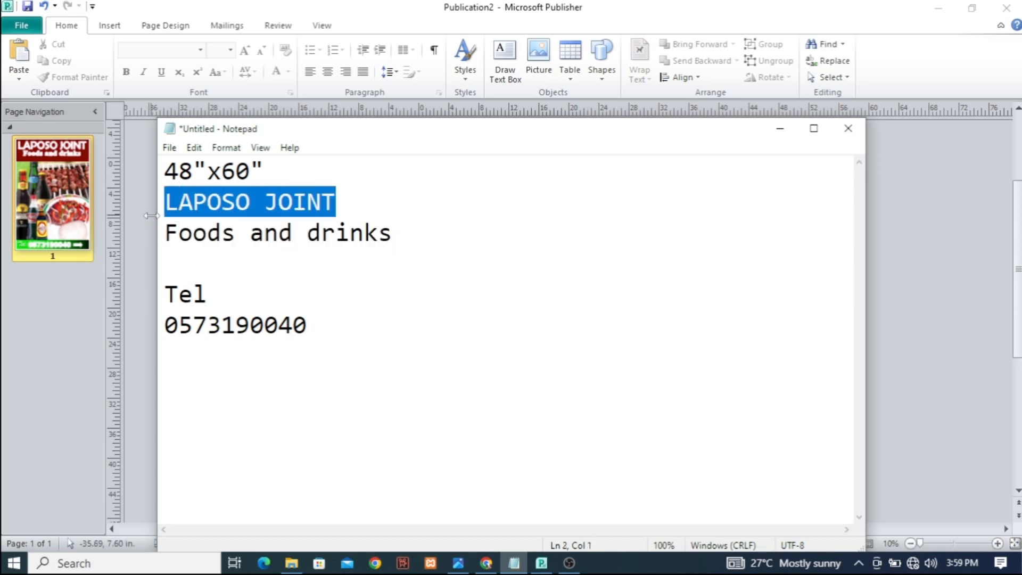
{"action": "left_click", "coordinate": [921, 194]}
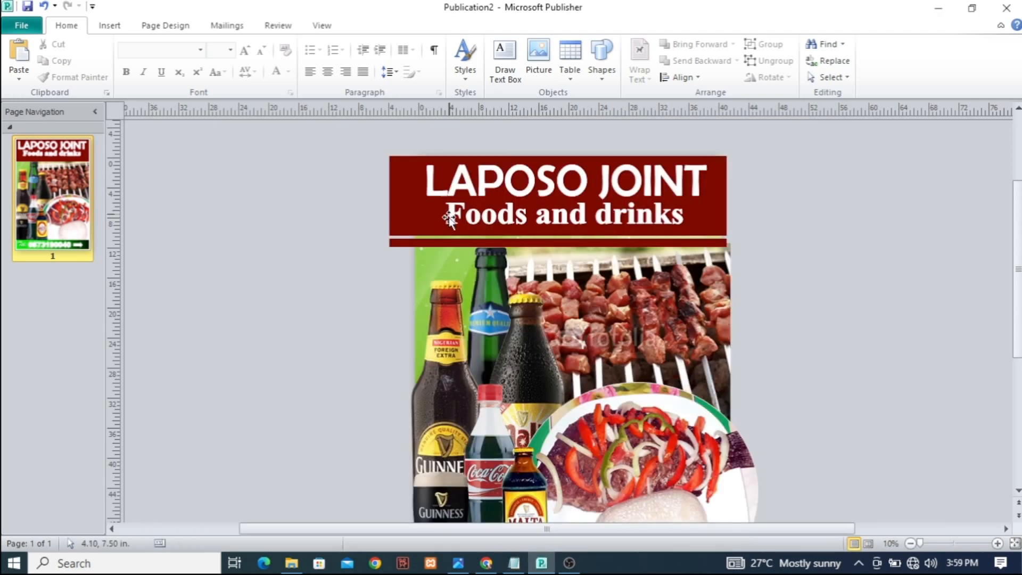
- Save the flyer publication as a Publisher file named LAPOSO JOINT in the Documents folder
{"action": "left_click", "coordinate": [21, 26]}
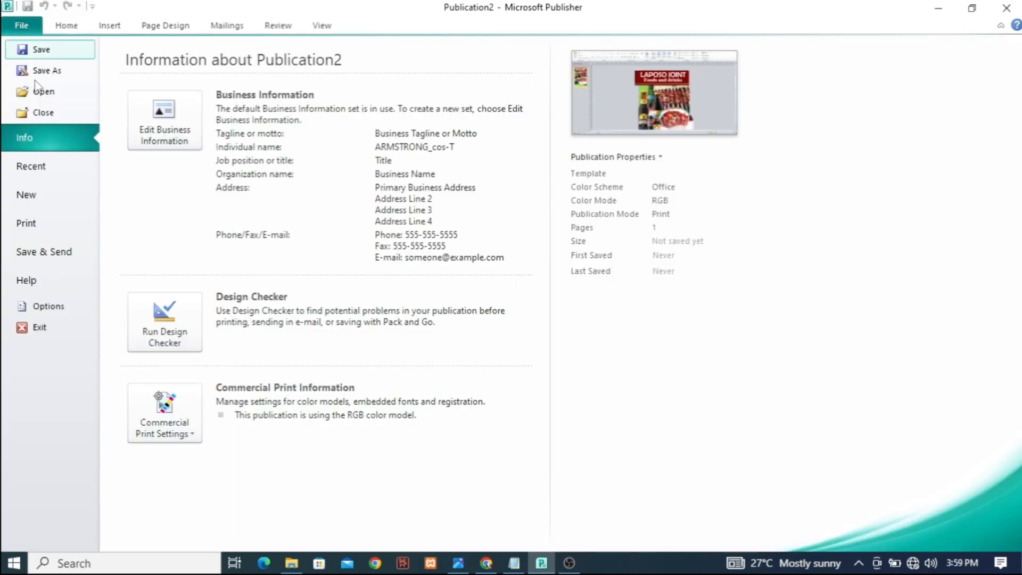
{"action": "key", "text": "Escape"}
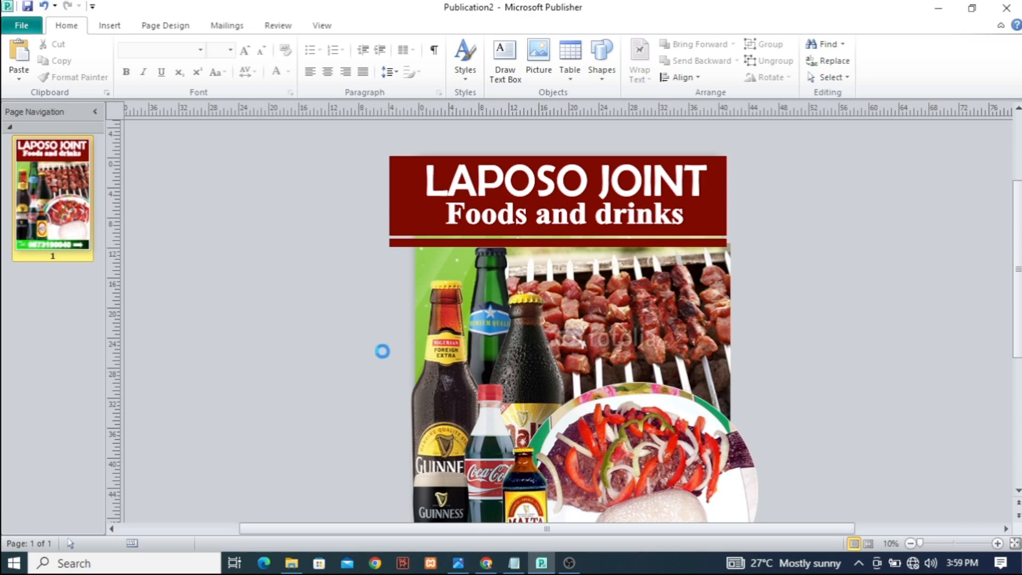
{"action": "key", "text": "ctrl+s"}
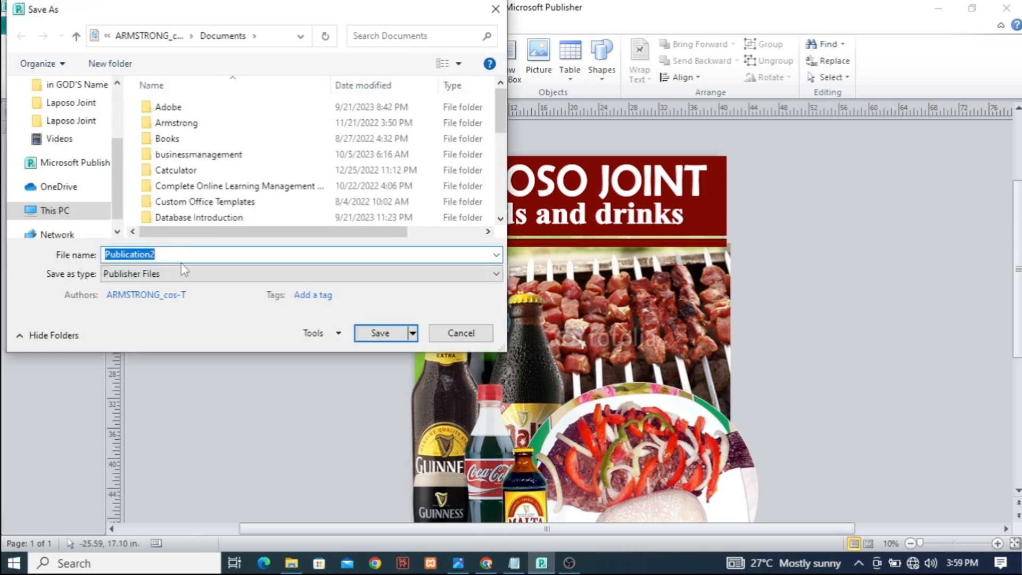
{"action": "type", "text": "LAPOSO JOINT"}
{"action": "left_click", "coordinate": [380, 334]}
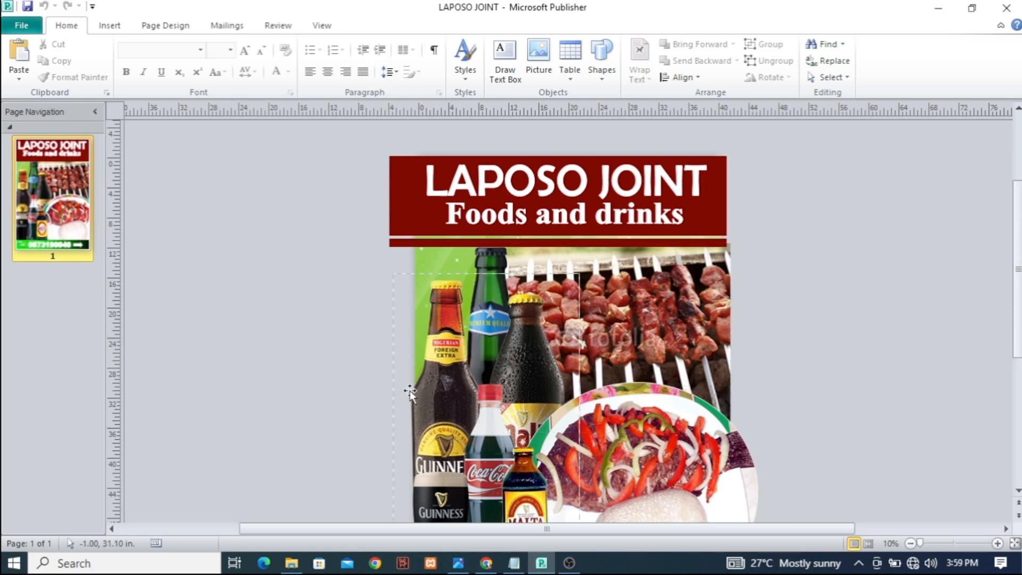
- Save a copy of the flyer to the Desktop in JPEG File Interchange Format under the name LAPOSO JOINT
{"action": "left_click", "coordinate": [21, 29]}
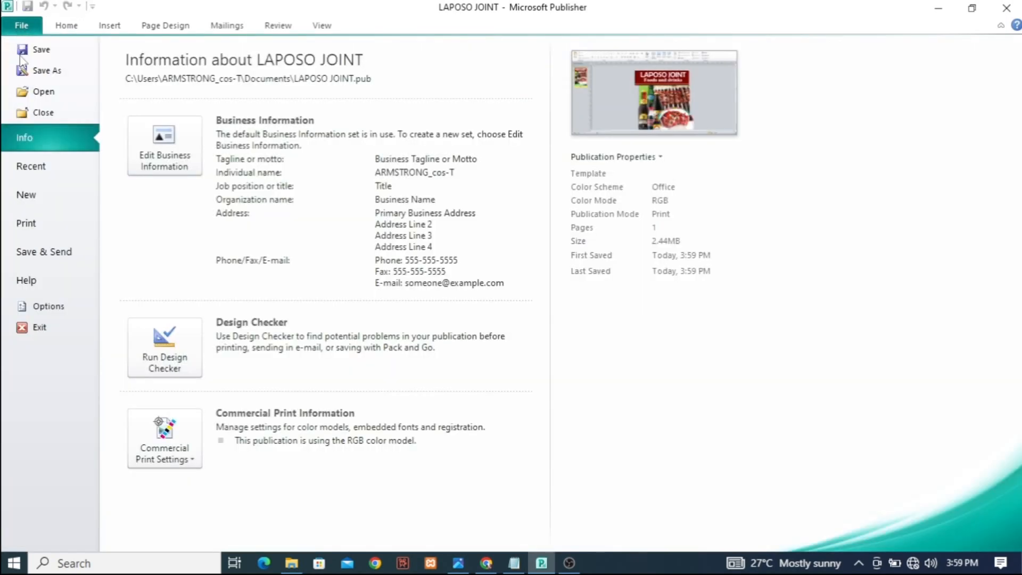
{"action": "left_click", "coordinate": [43, 70]}
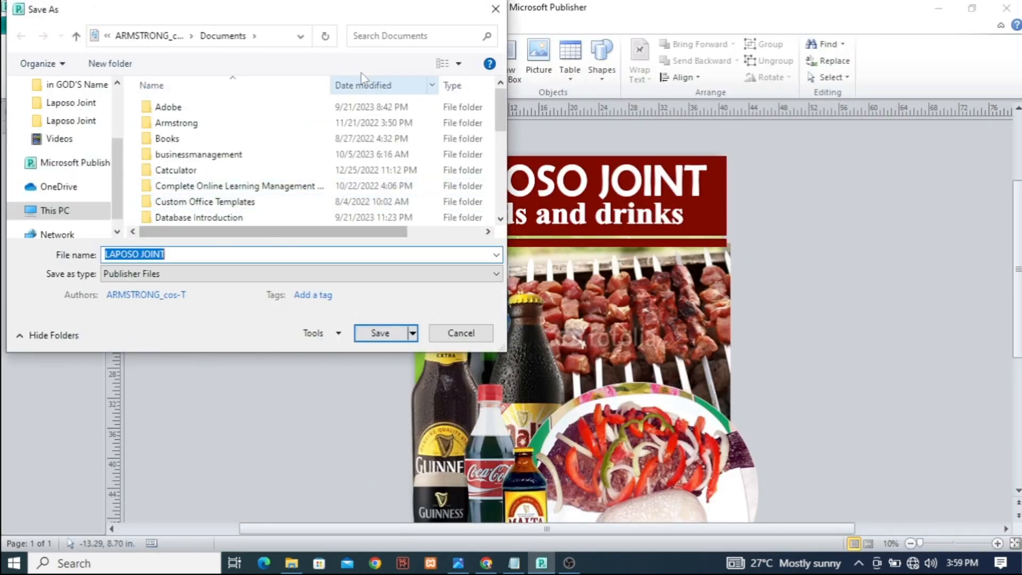
{"action": "left_click_drag", "start_coordinate": [262, 13], "coordinate": [435, 43]}
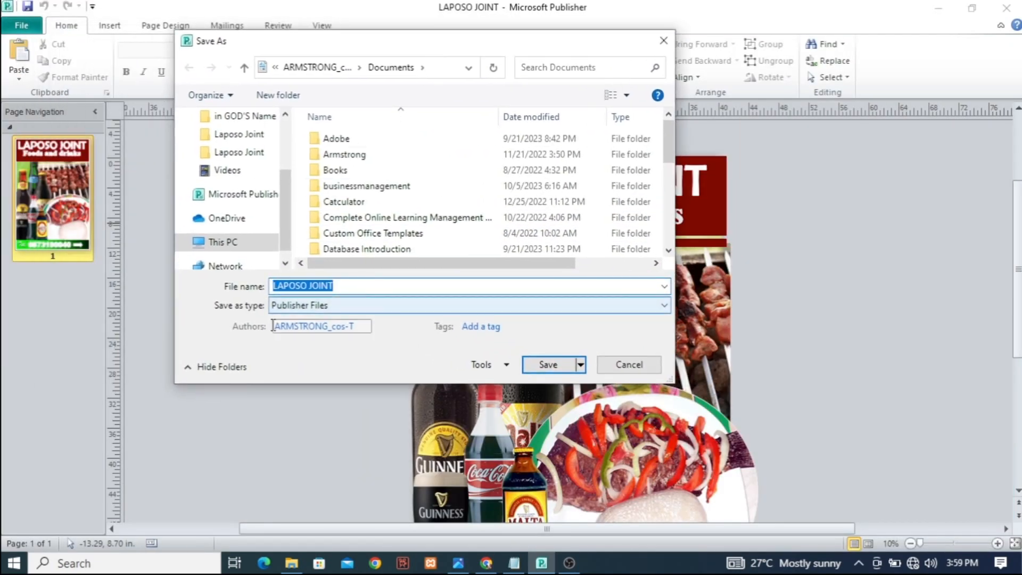
{"action": "left_click", "coordinate": [294, 307]}
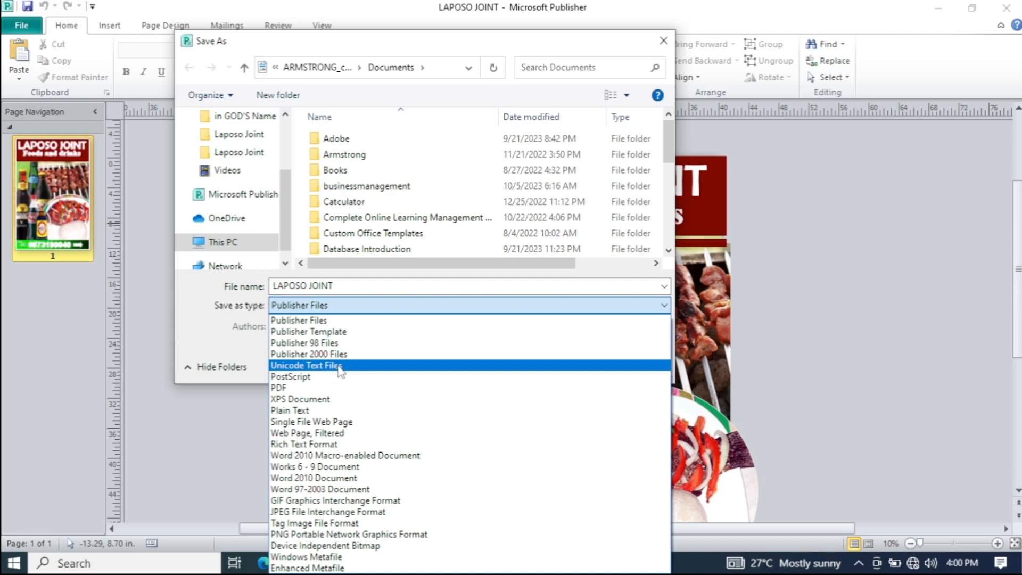
{"action": "left_click", "coordinate": [301, 512]}
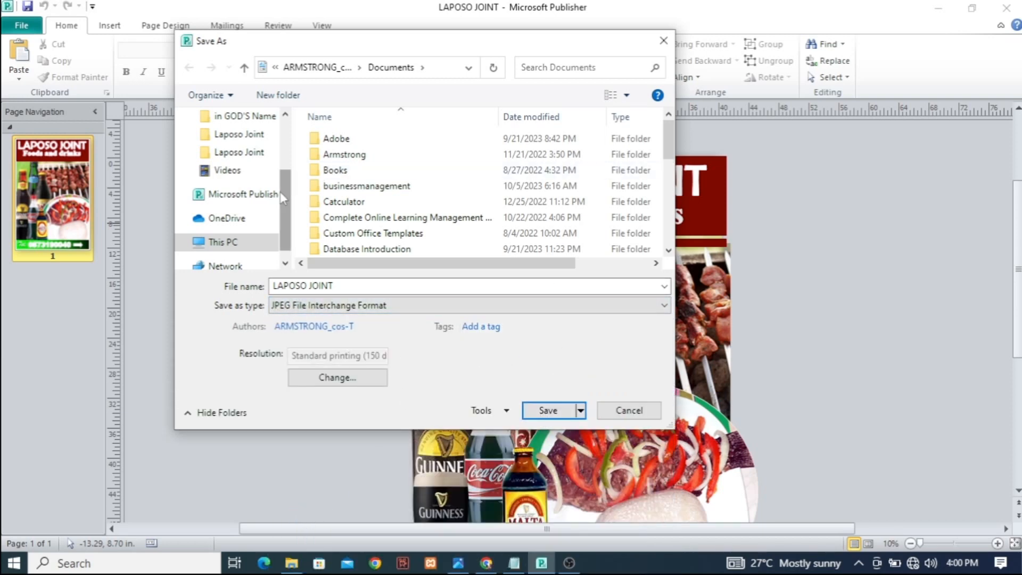
{"action": "scroll", "coordinate": [240, 160], "scroll_direction": "up", "scroll_amount": 3}
{"action": "left_click", "coordinate": [243, 147]}
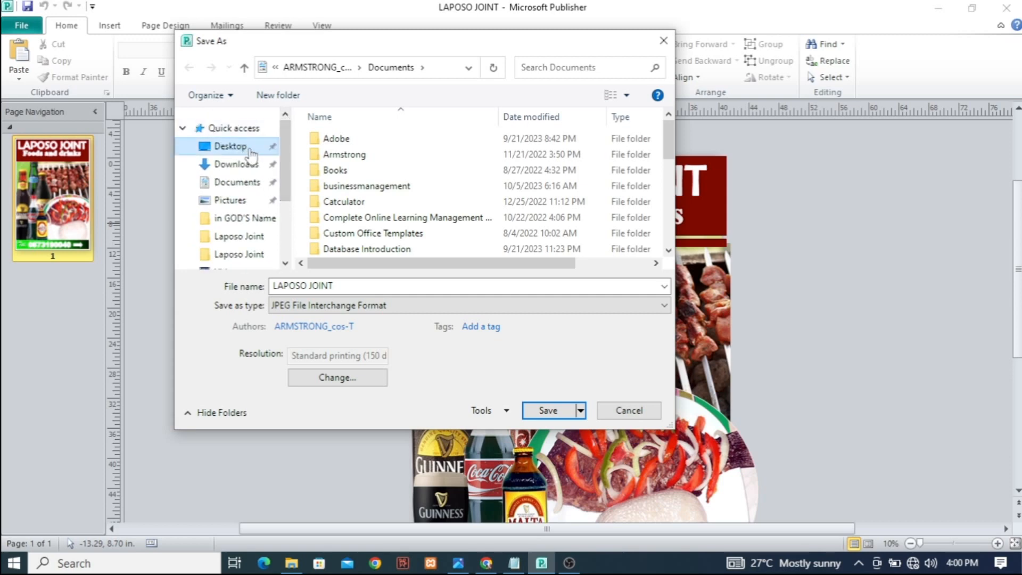
{"action": "left_click", "coordinate": [549, 414]}
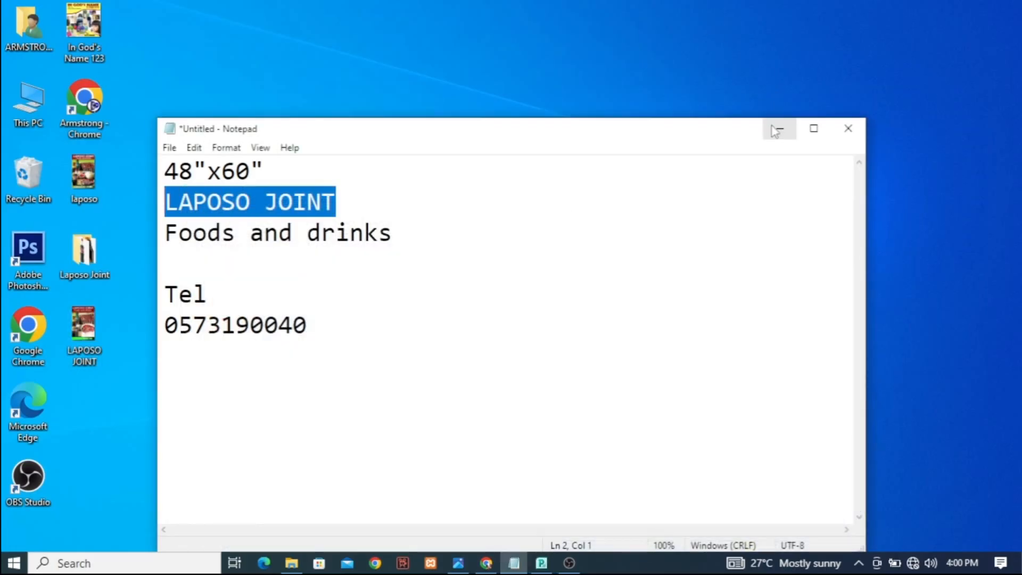
- Minimize Notepad, open the exported LAPOSO JOINT image from the desktop in the photo viewer, and maximize it to check the flyer
{"action": "left_click", "coordinate": [775, 131]}
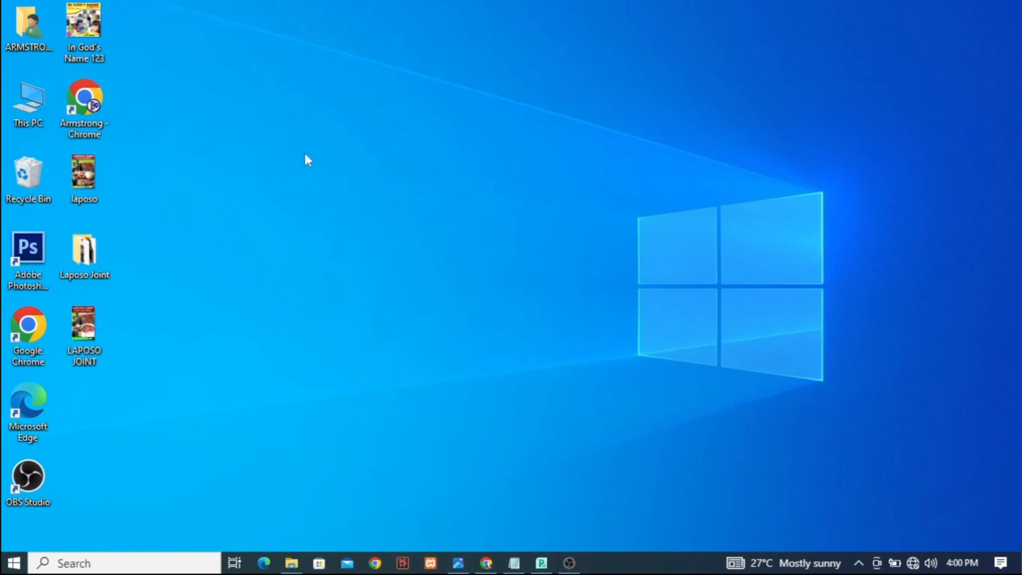
{"action": "double_click", "coordinate": [83, 325]}
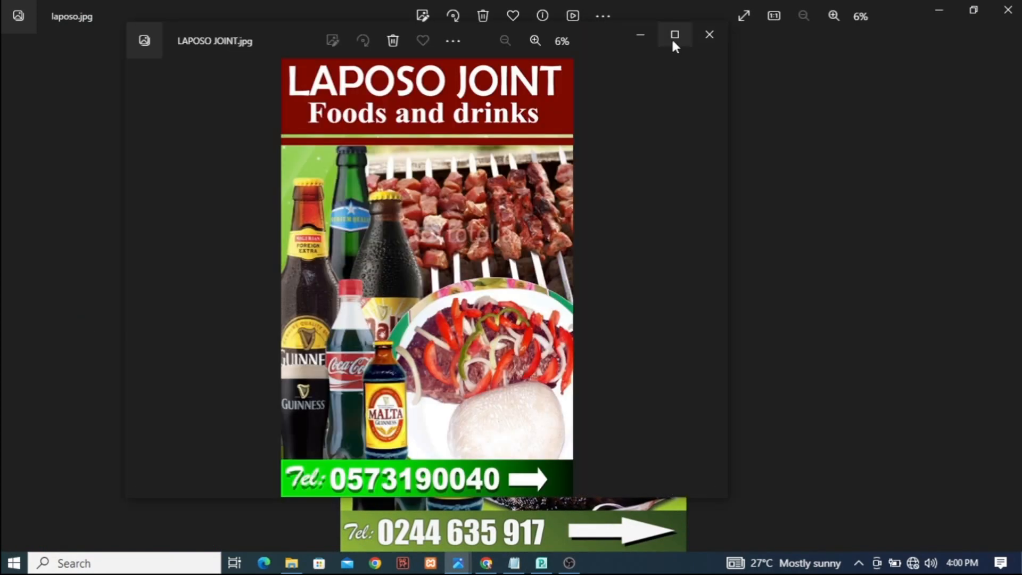
{"action": "left_click", "coordinate": [673, 35]}
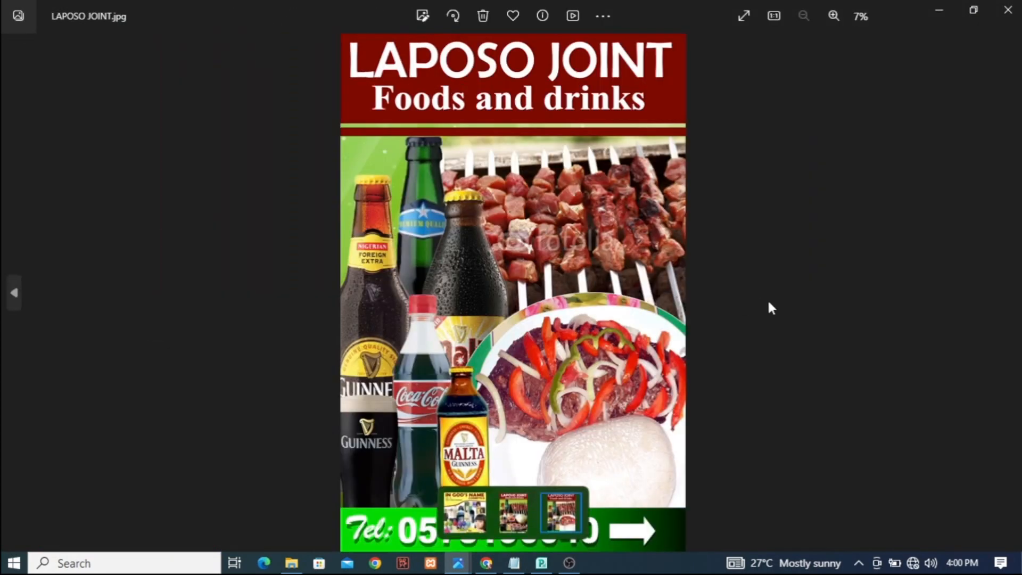